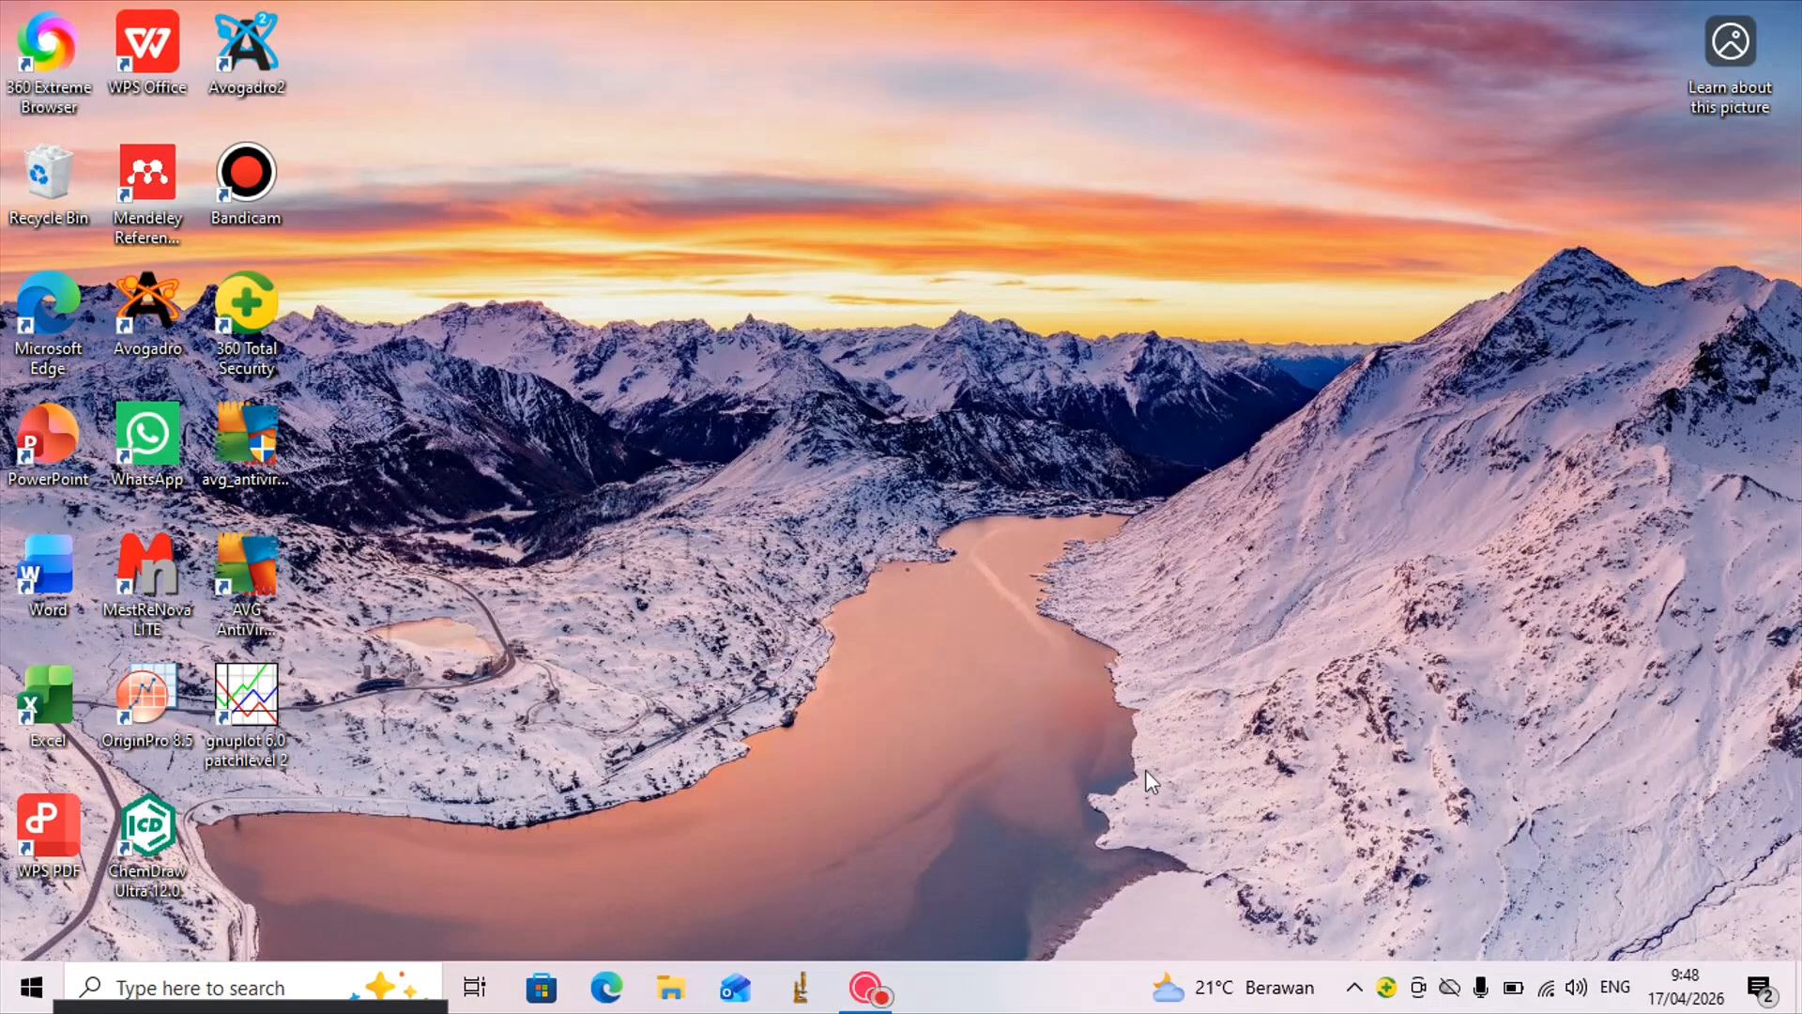
- Launch ImageJ and open the SEM 4 JPEG image from the SEM 4 folder, placing its window below the main toolbar
left_click(803, 987)
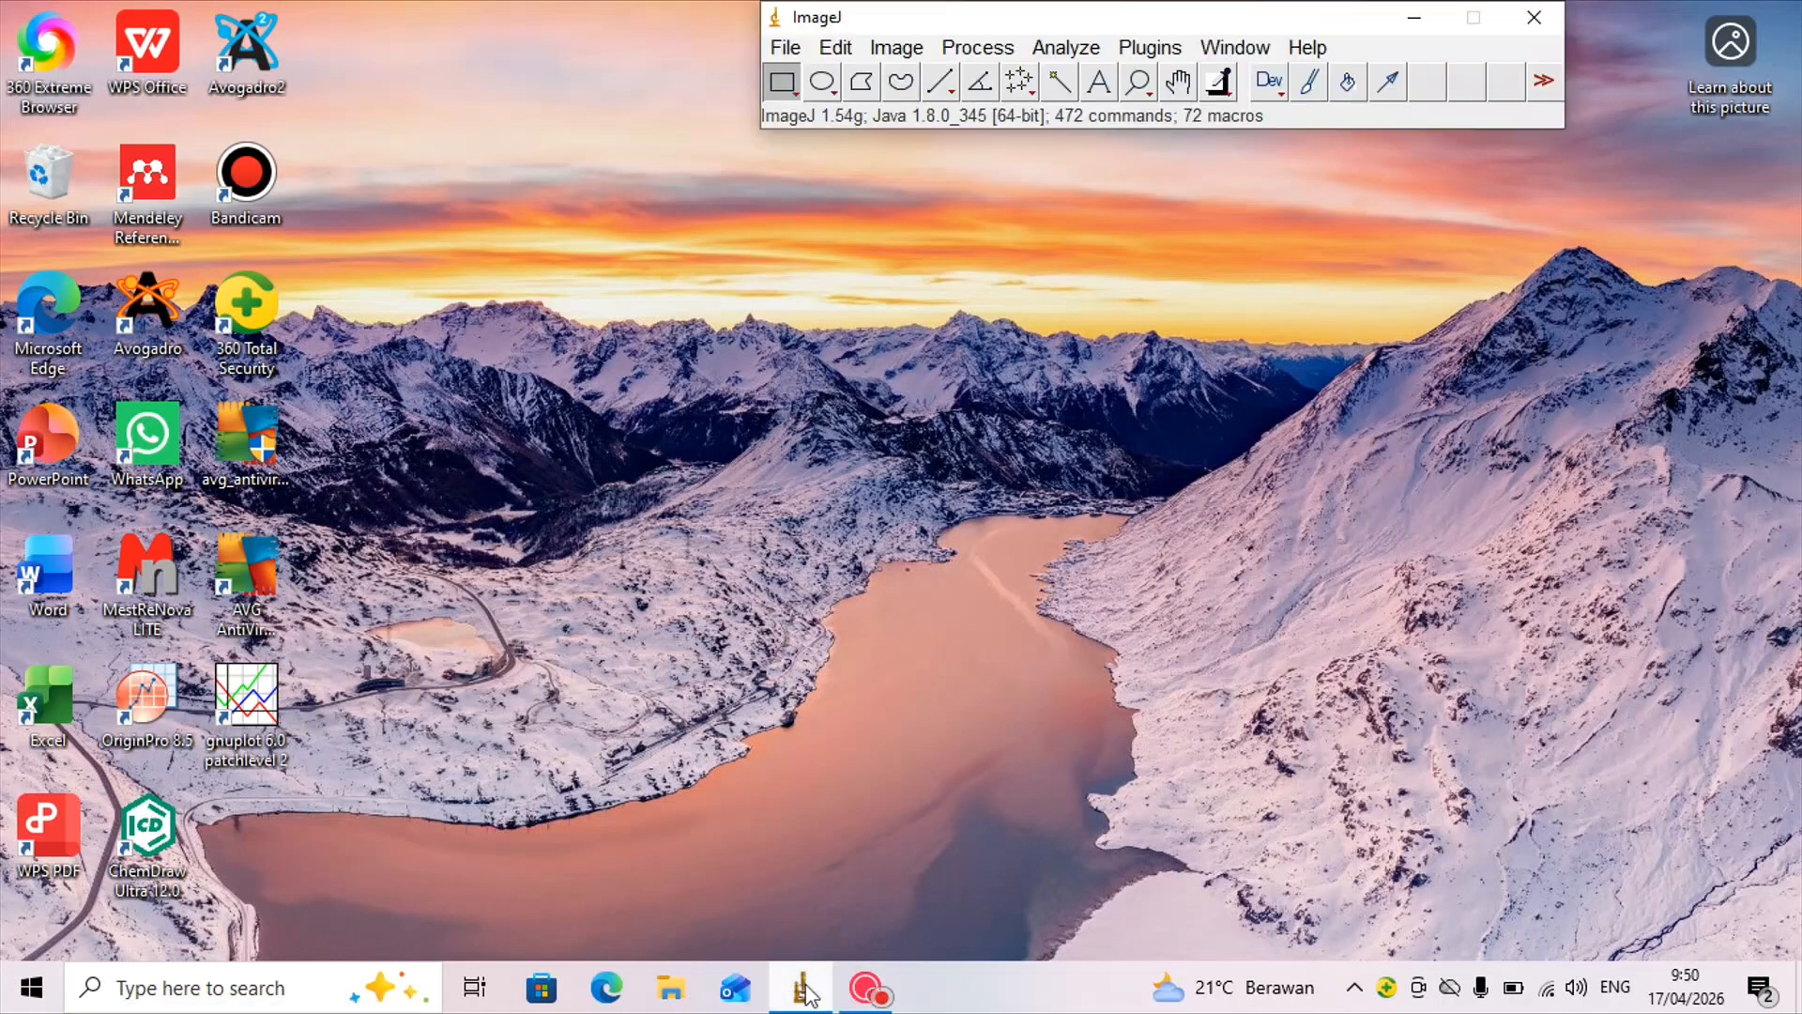
mouse_move(806, 993)
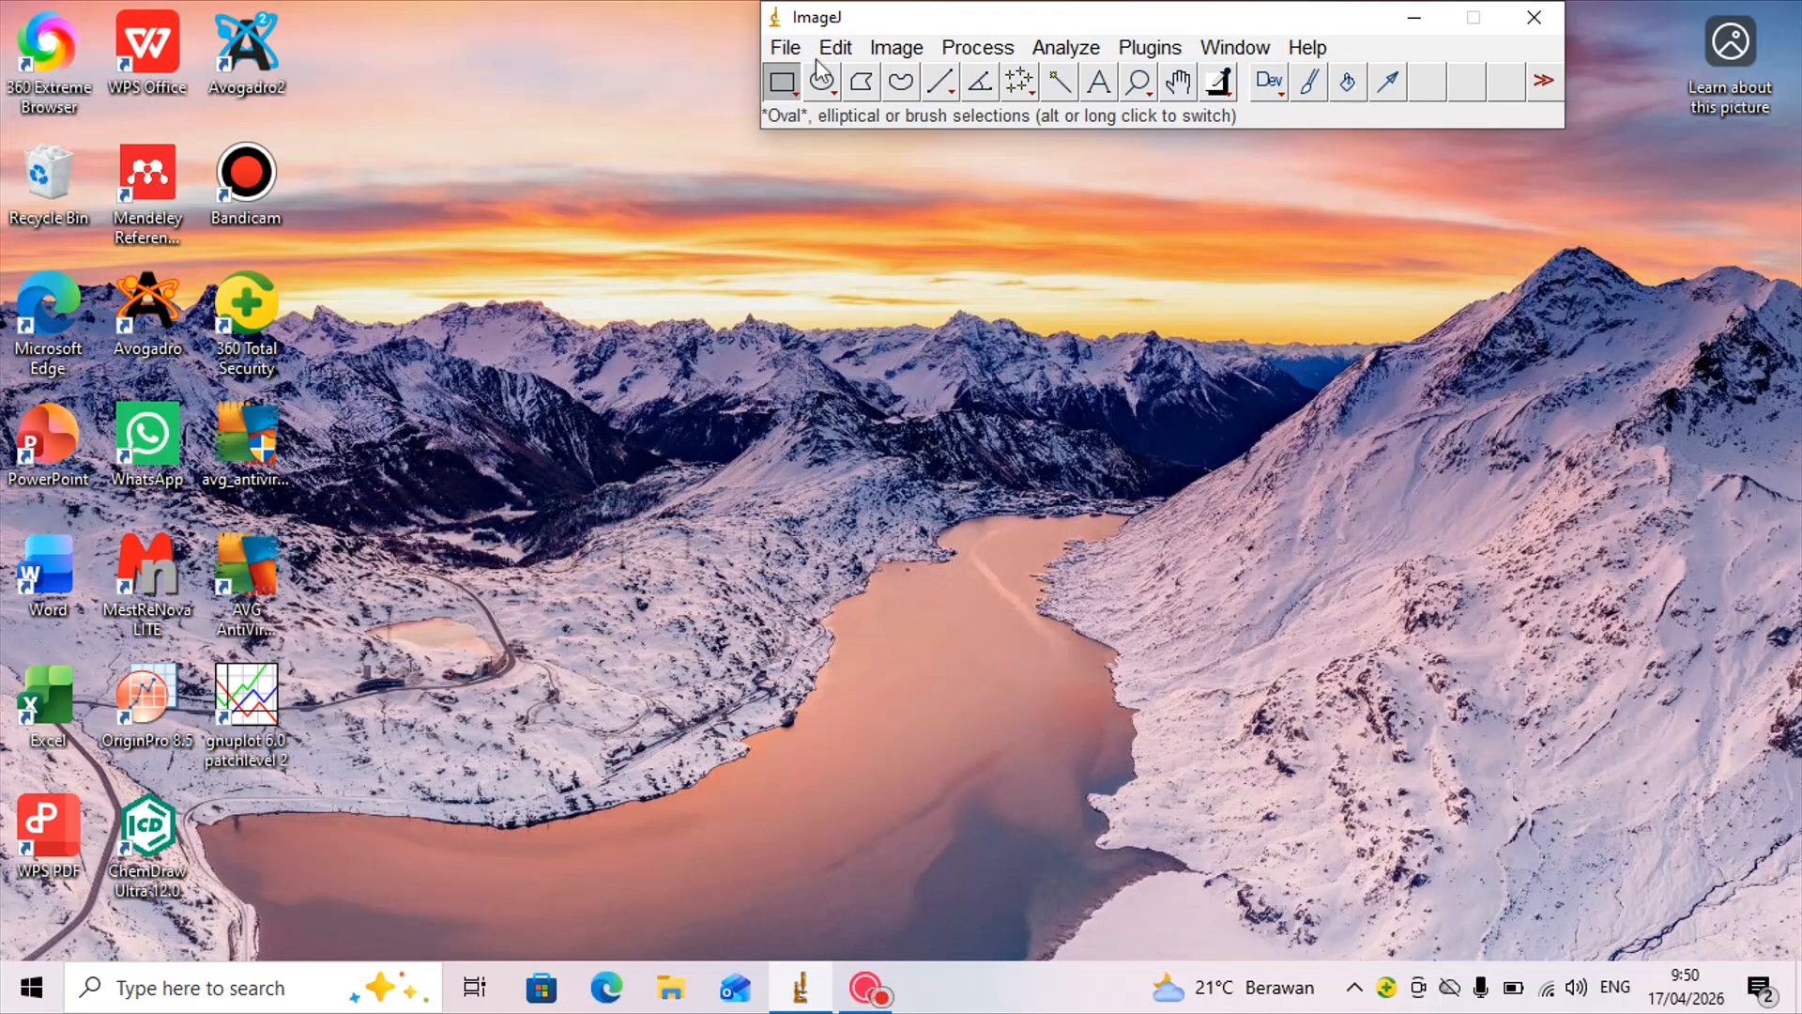
left_click(780, 48)
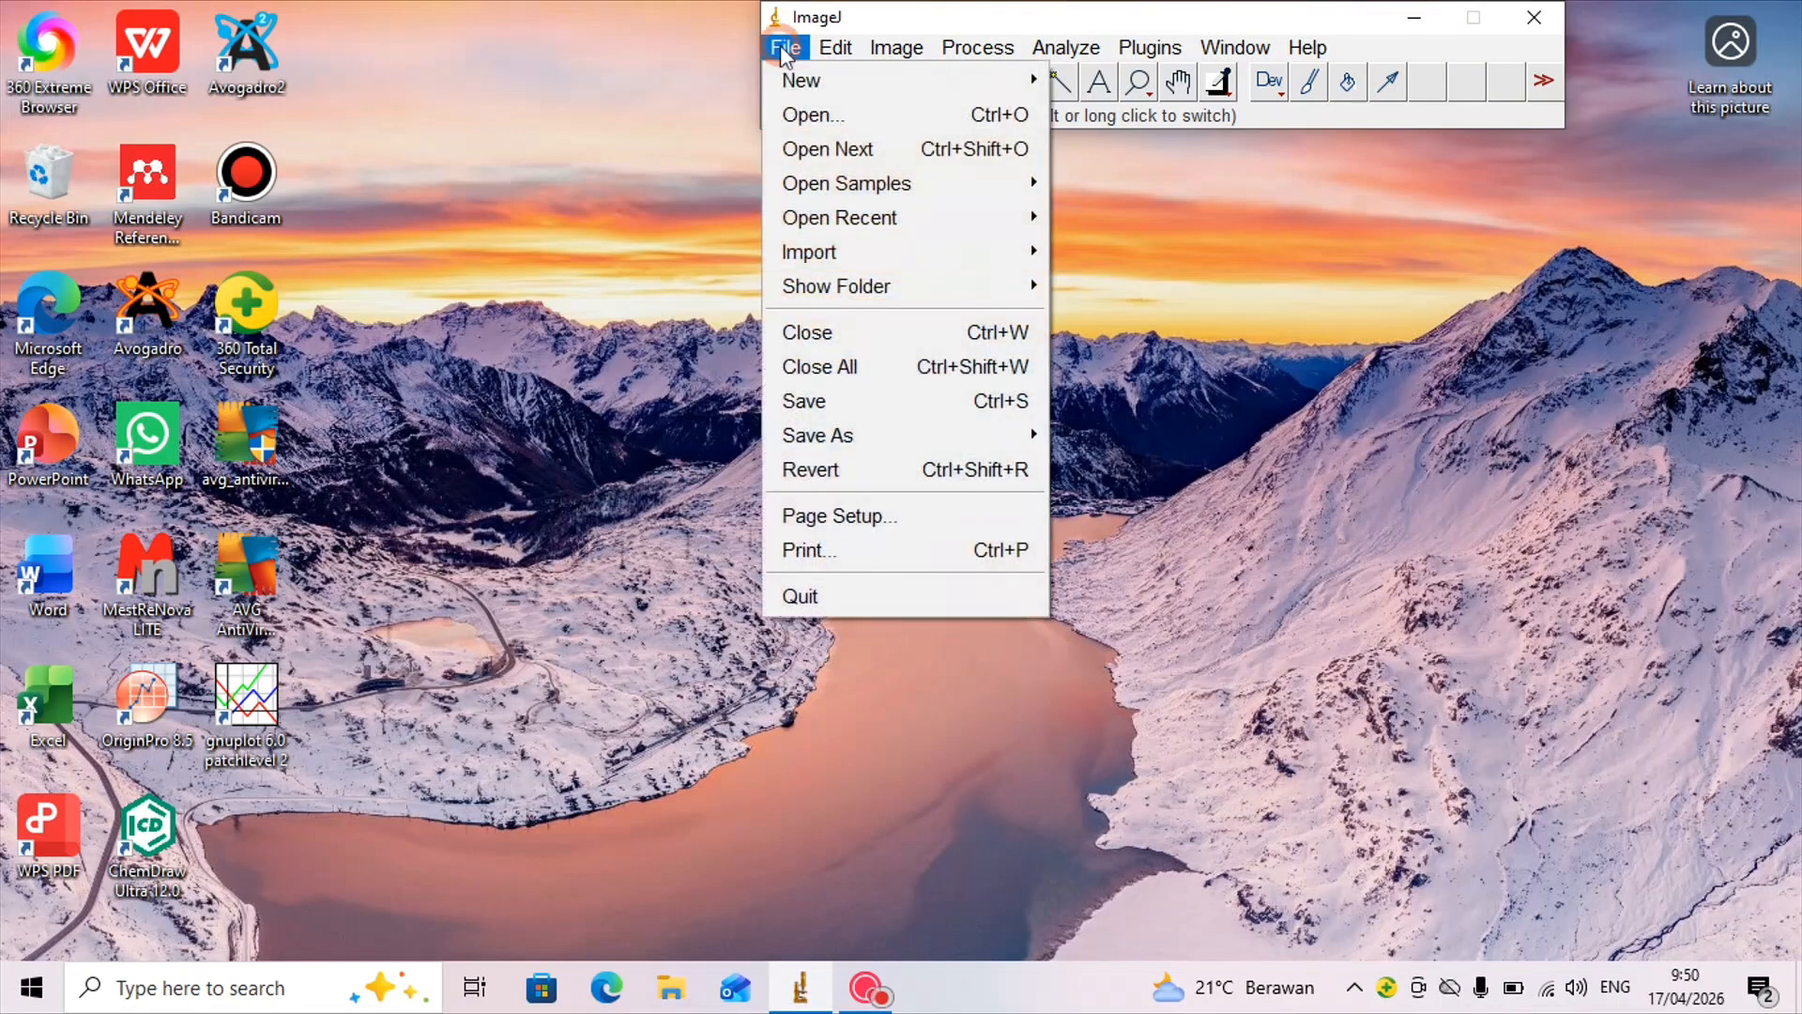
left_click(849, 115)
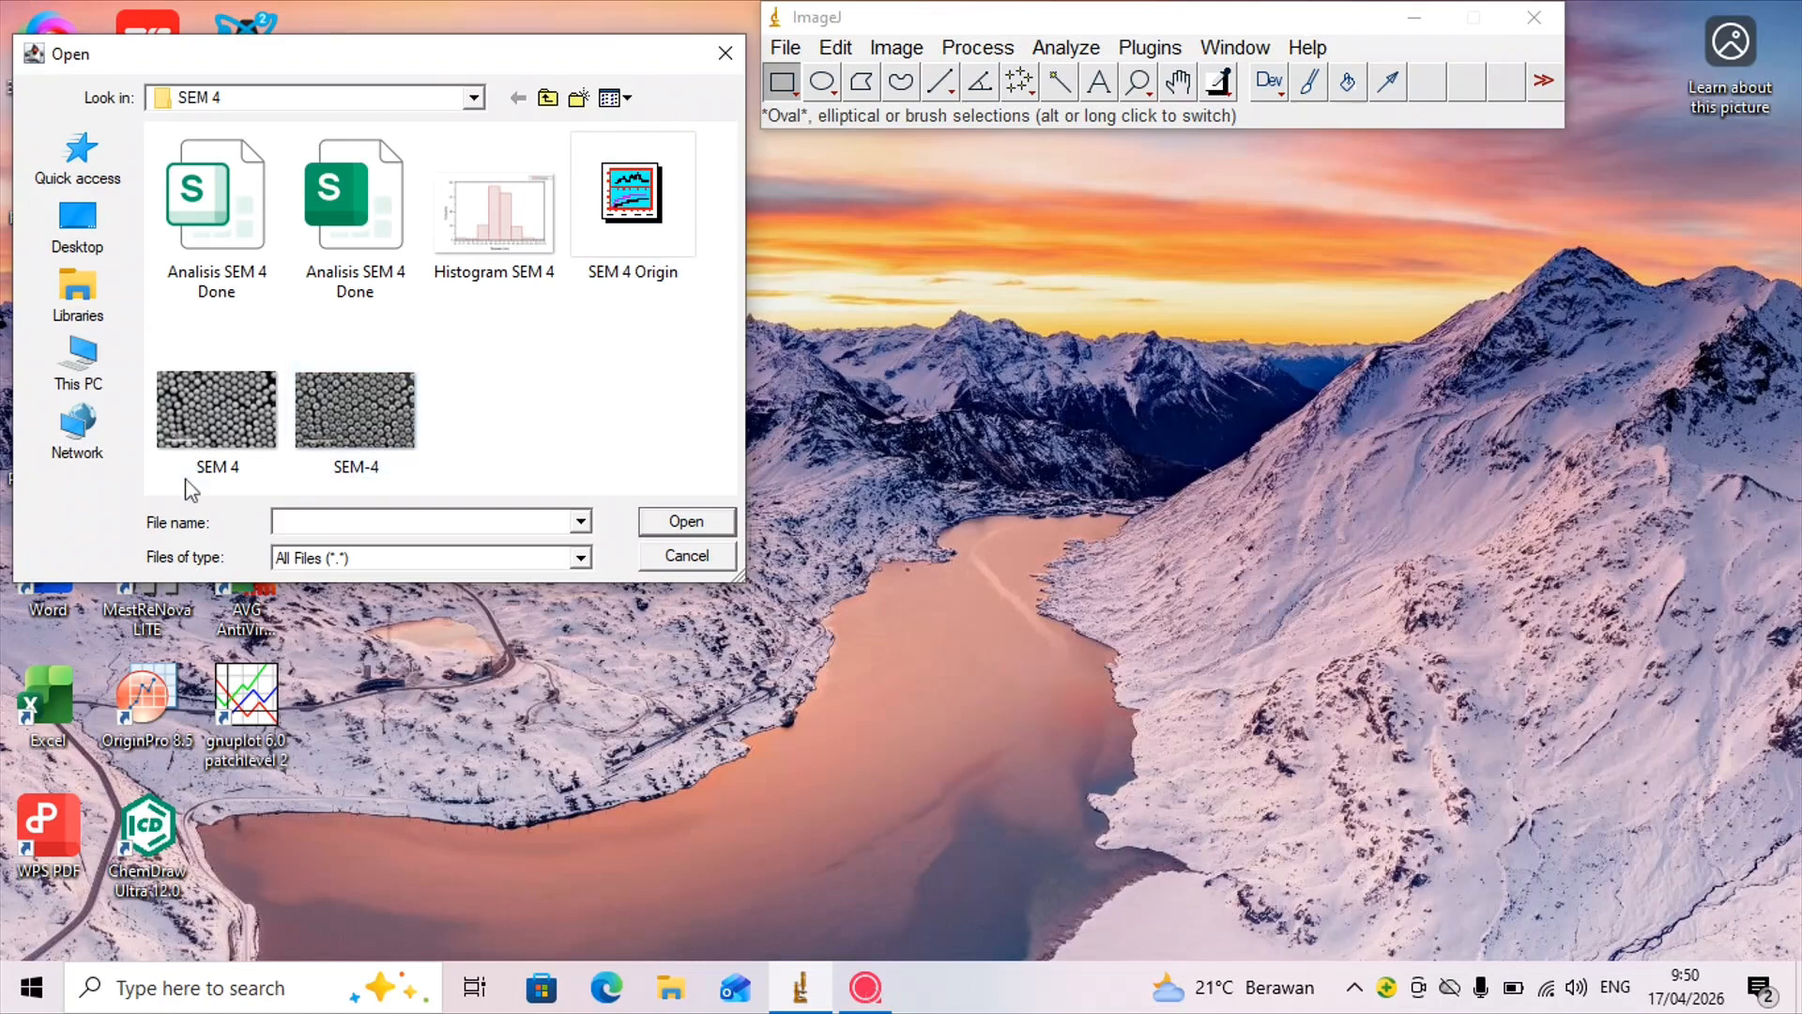
left_click(199, 402)
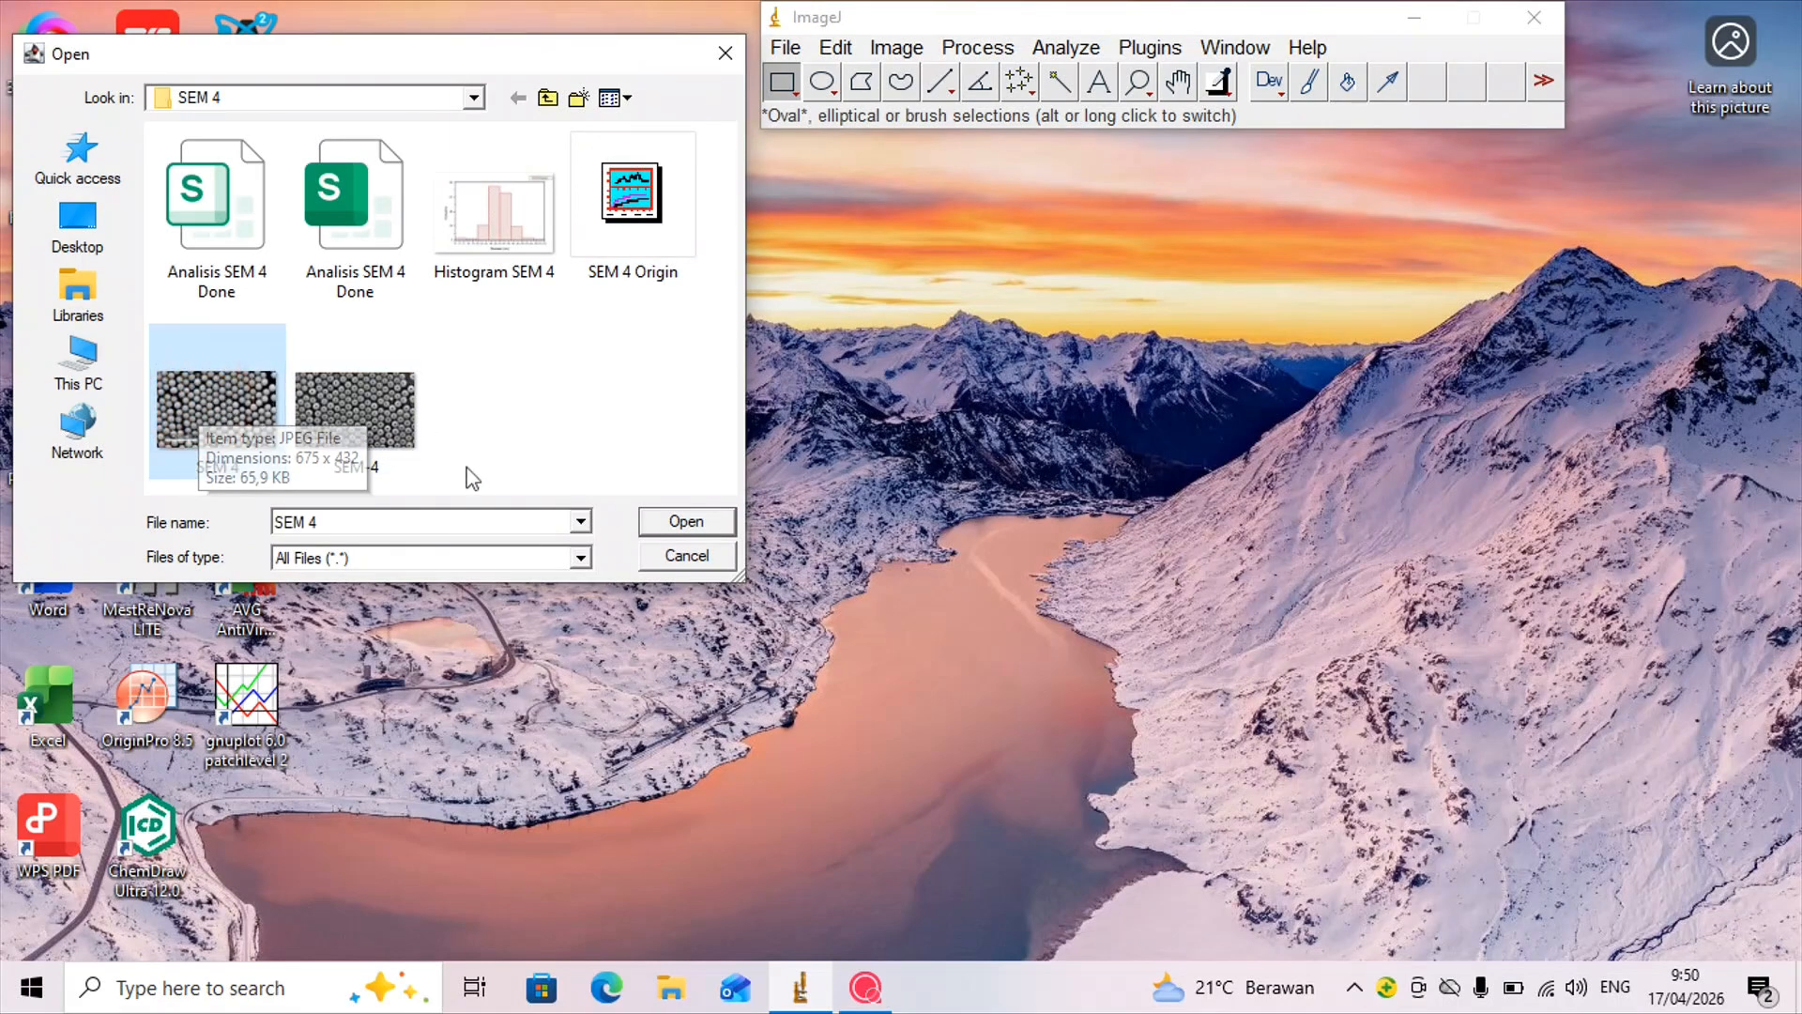
left_click(684, 520)
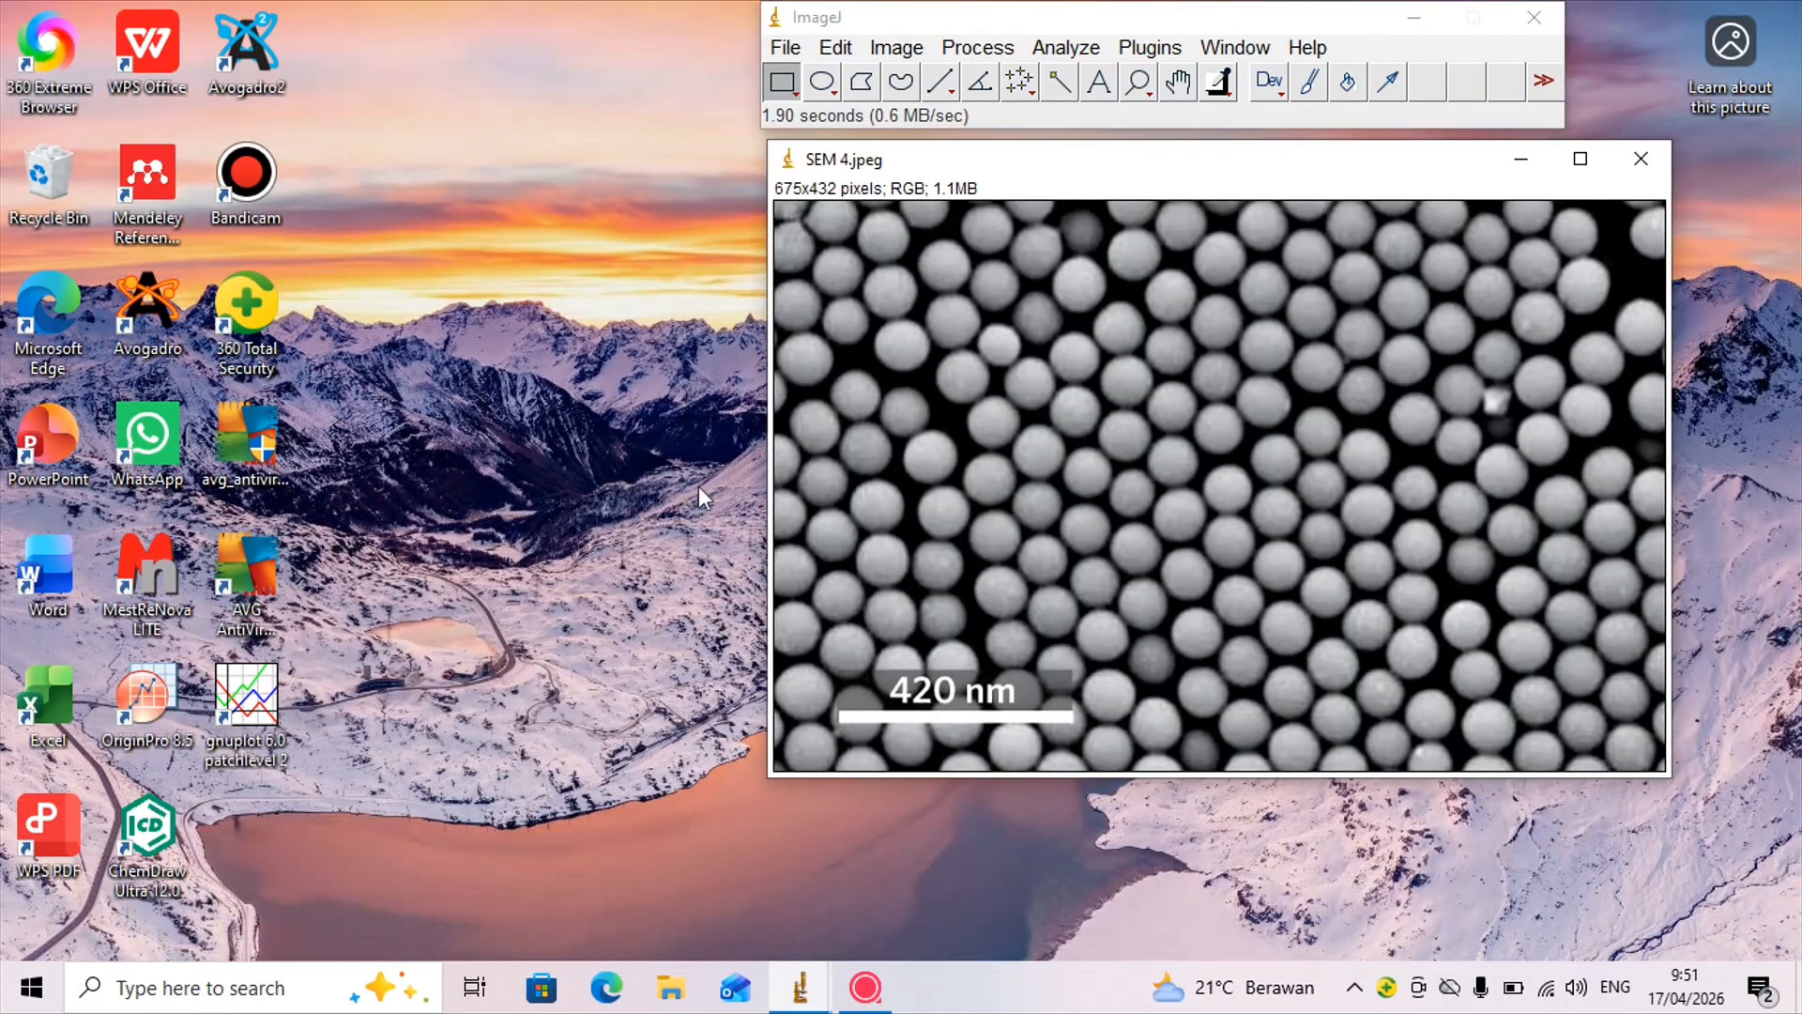
left_click_drag(1319, 165, 1076, 184)
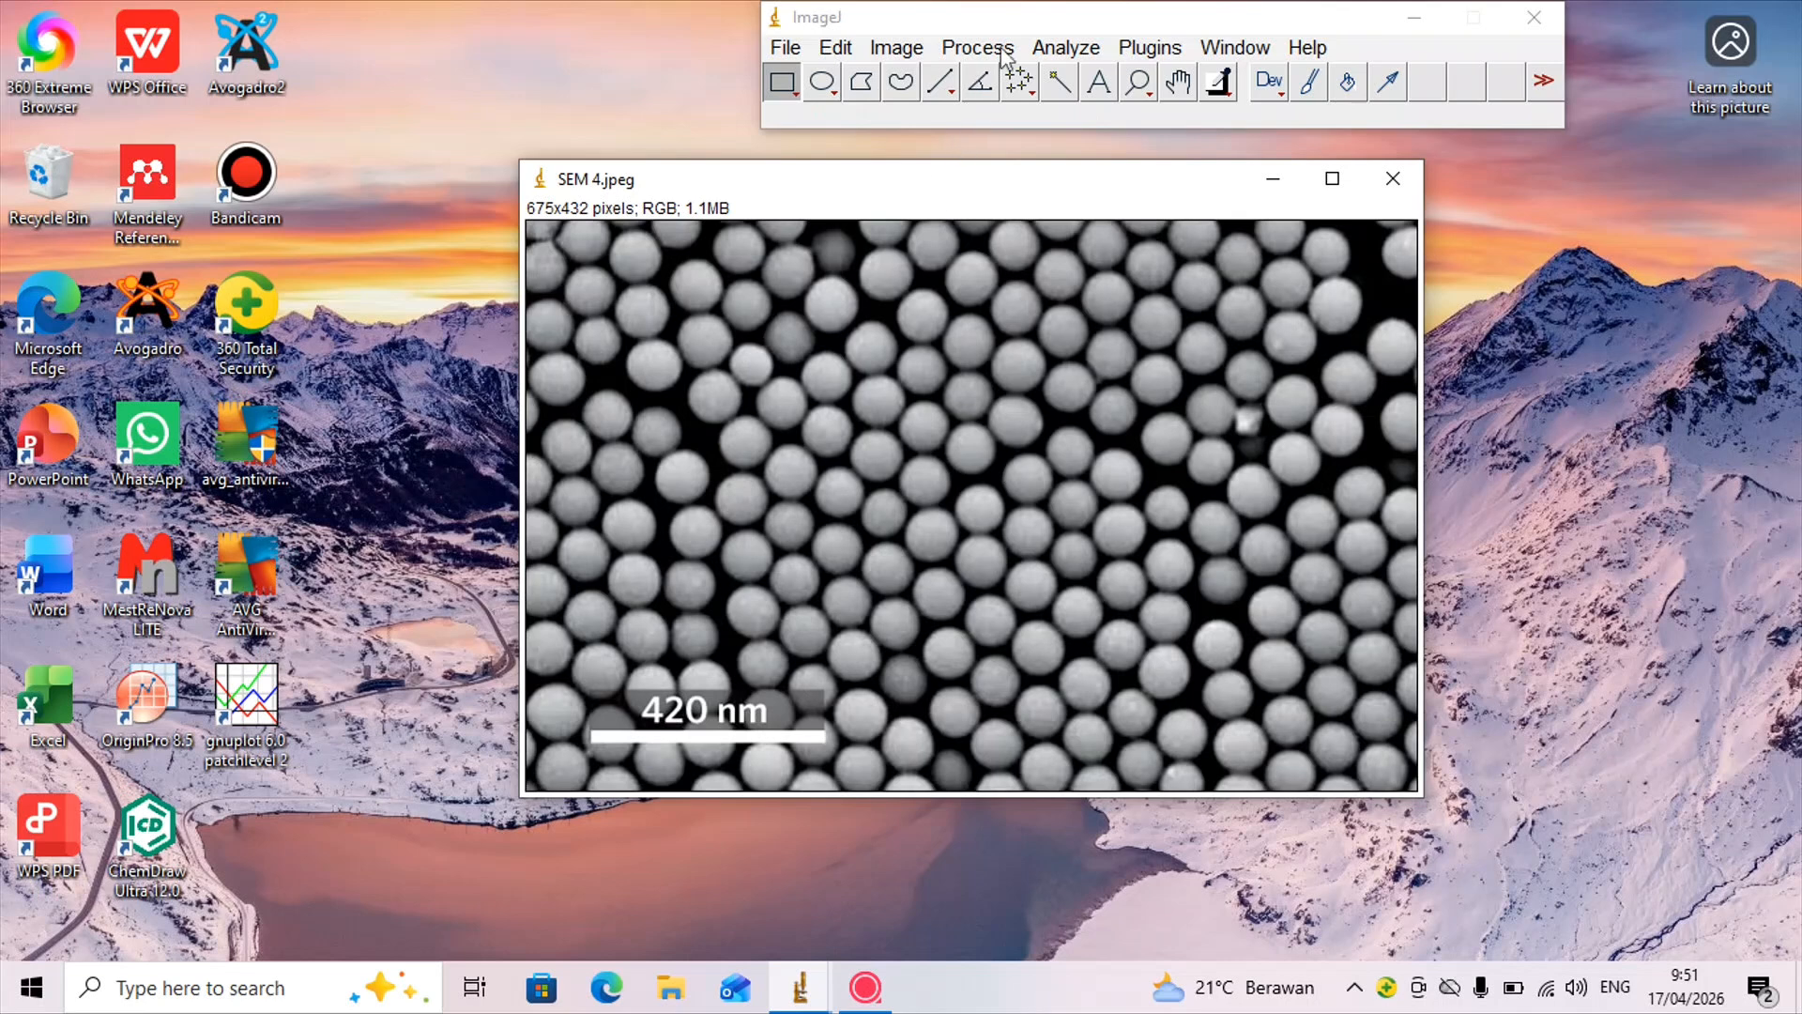
- Accept the measurement settings with area, mean gray value, min & max gray value and add to overlay enabled
left_click(1042, 19)
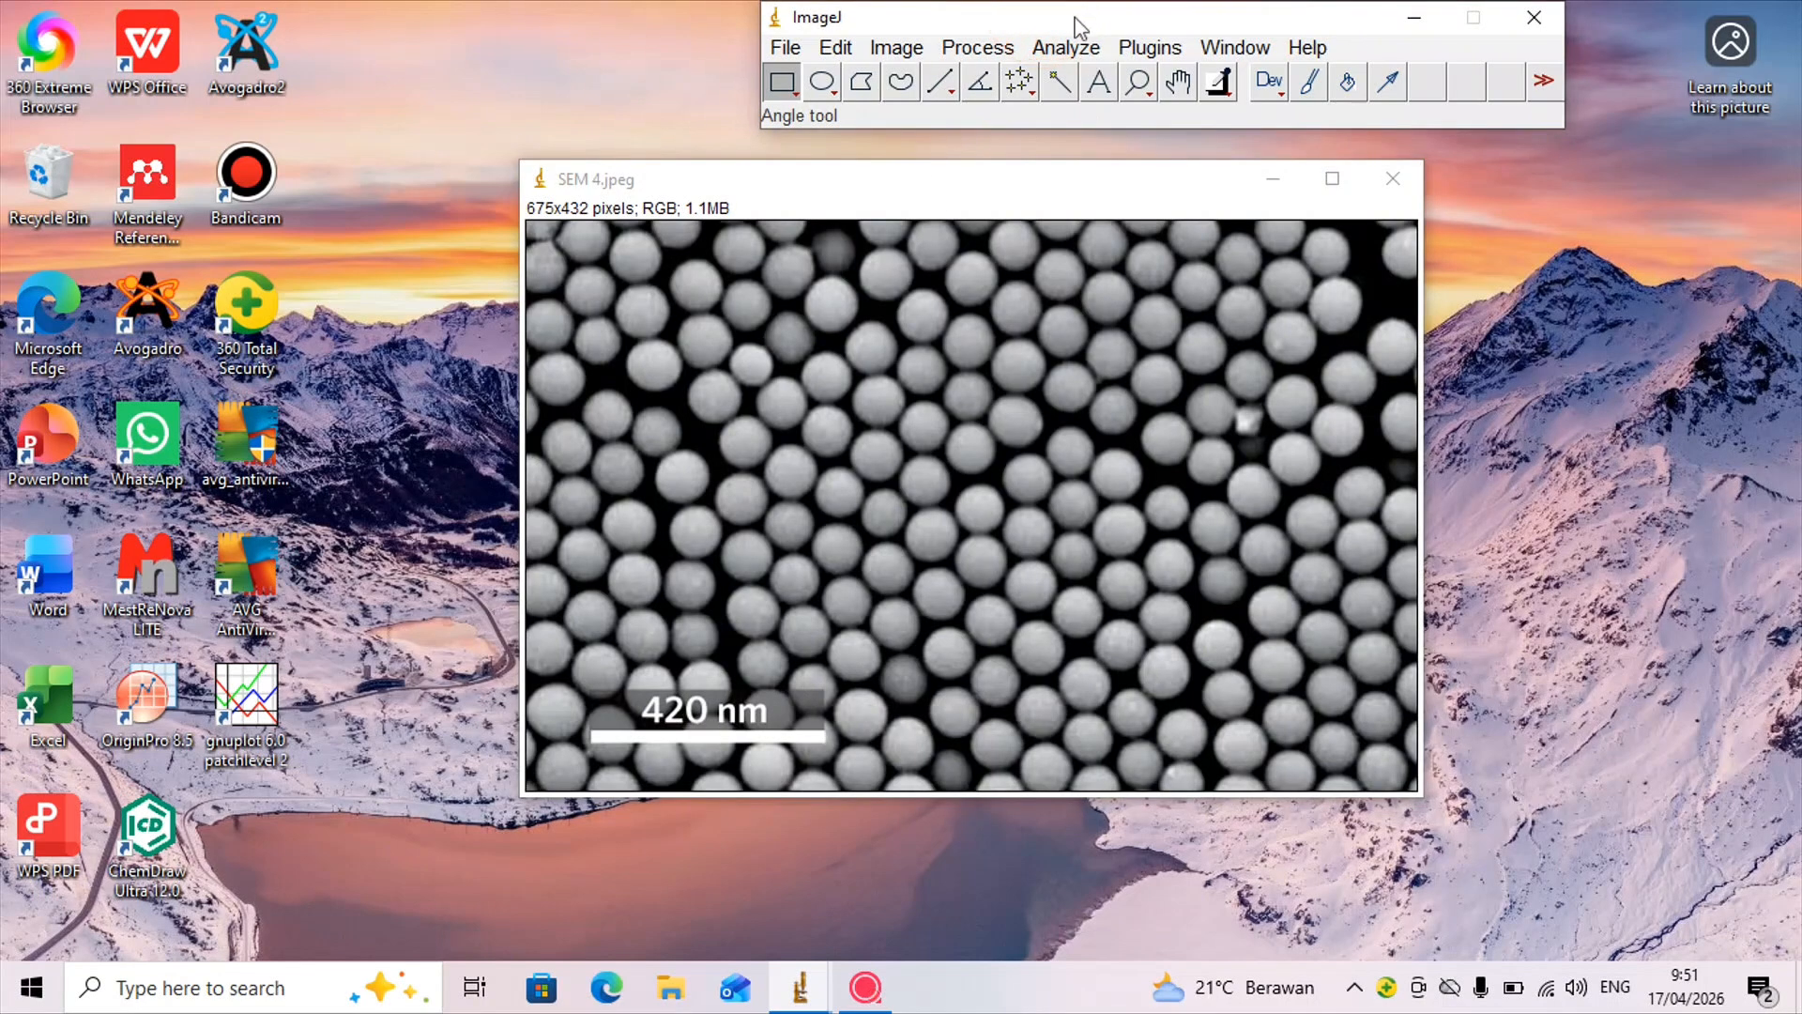
left_click(1080, 49)
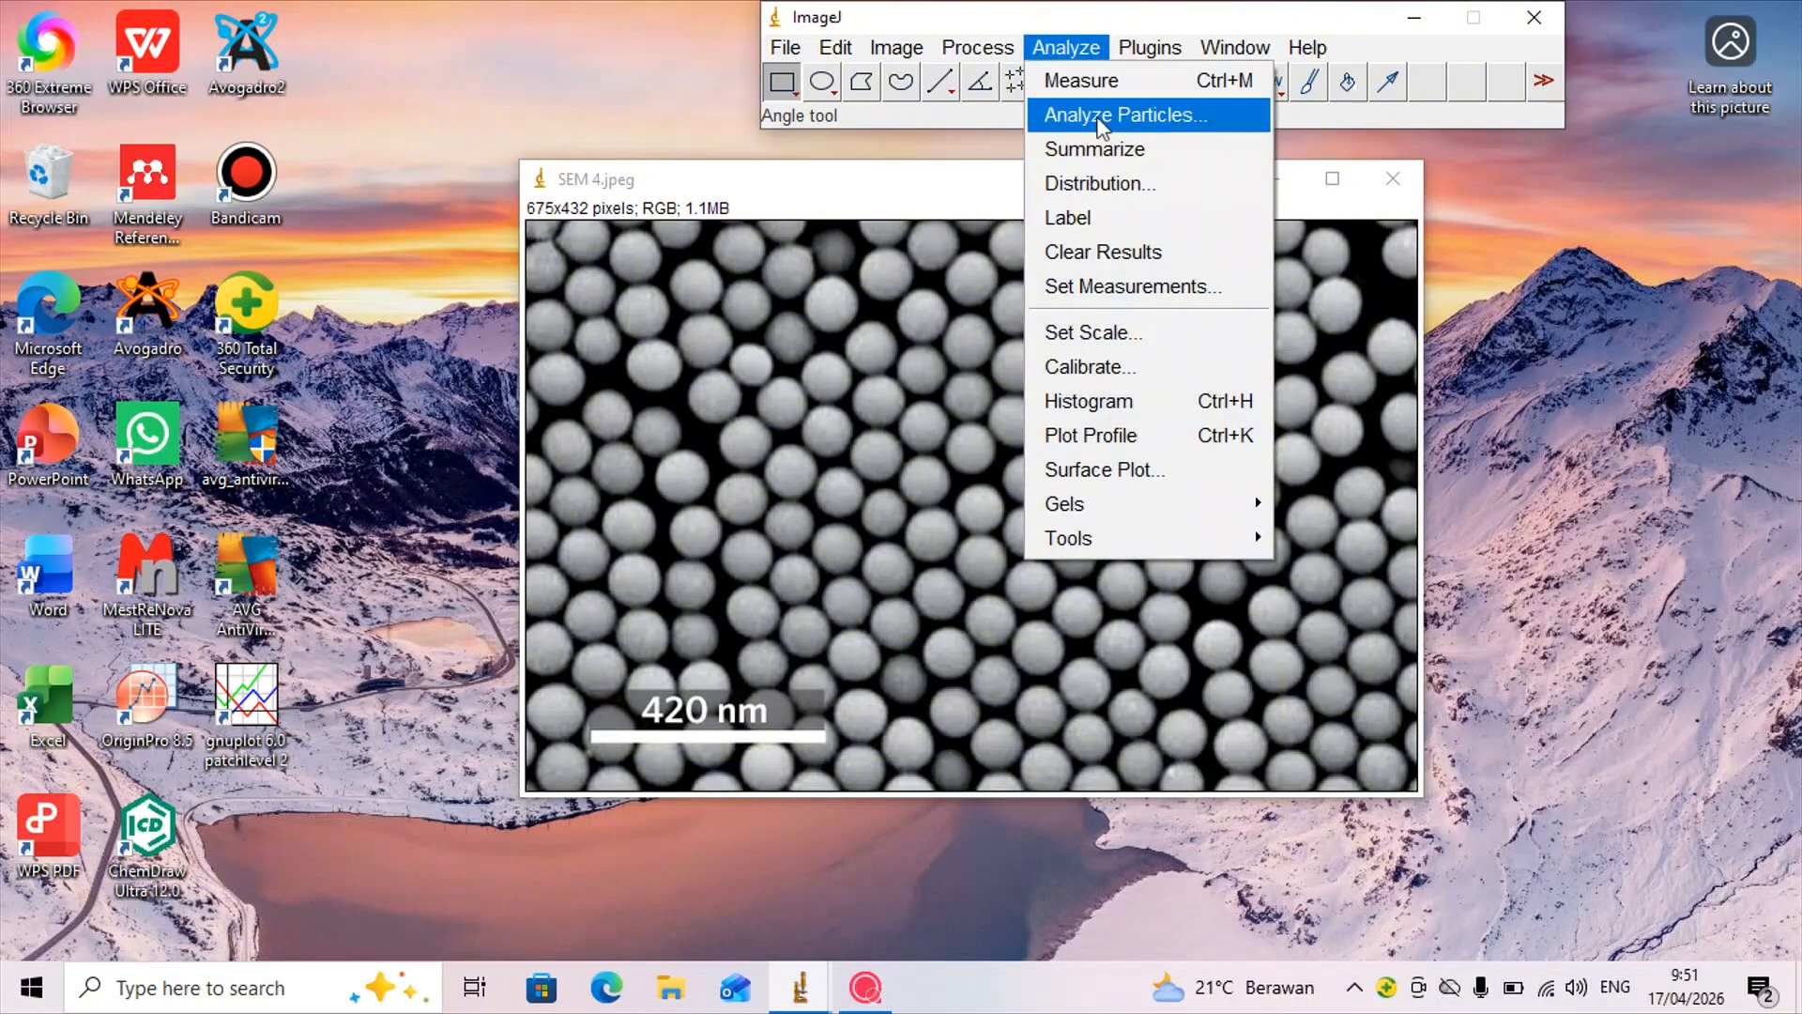
left_click(1216, 300)
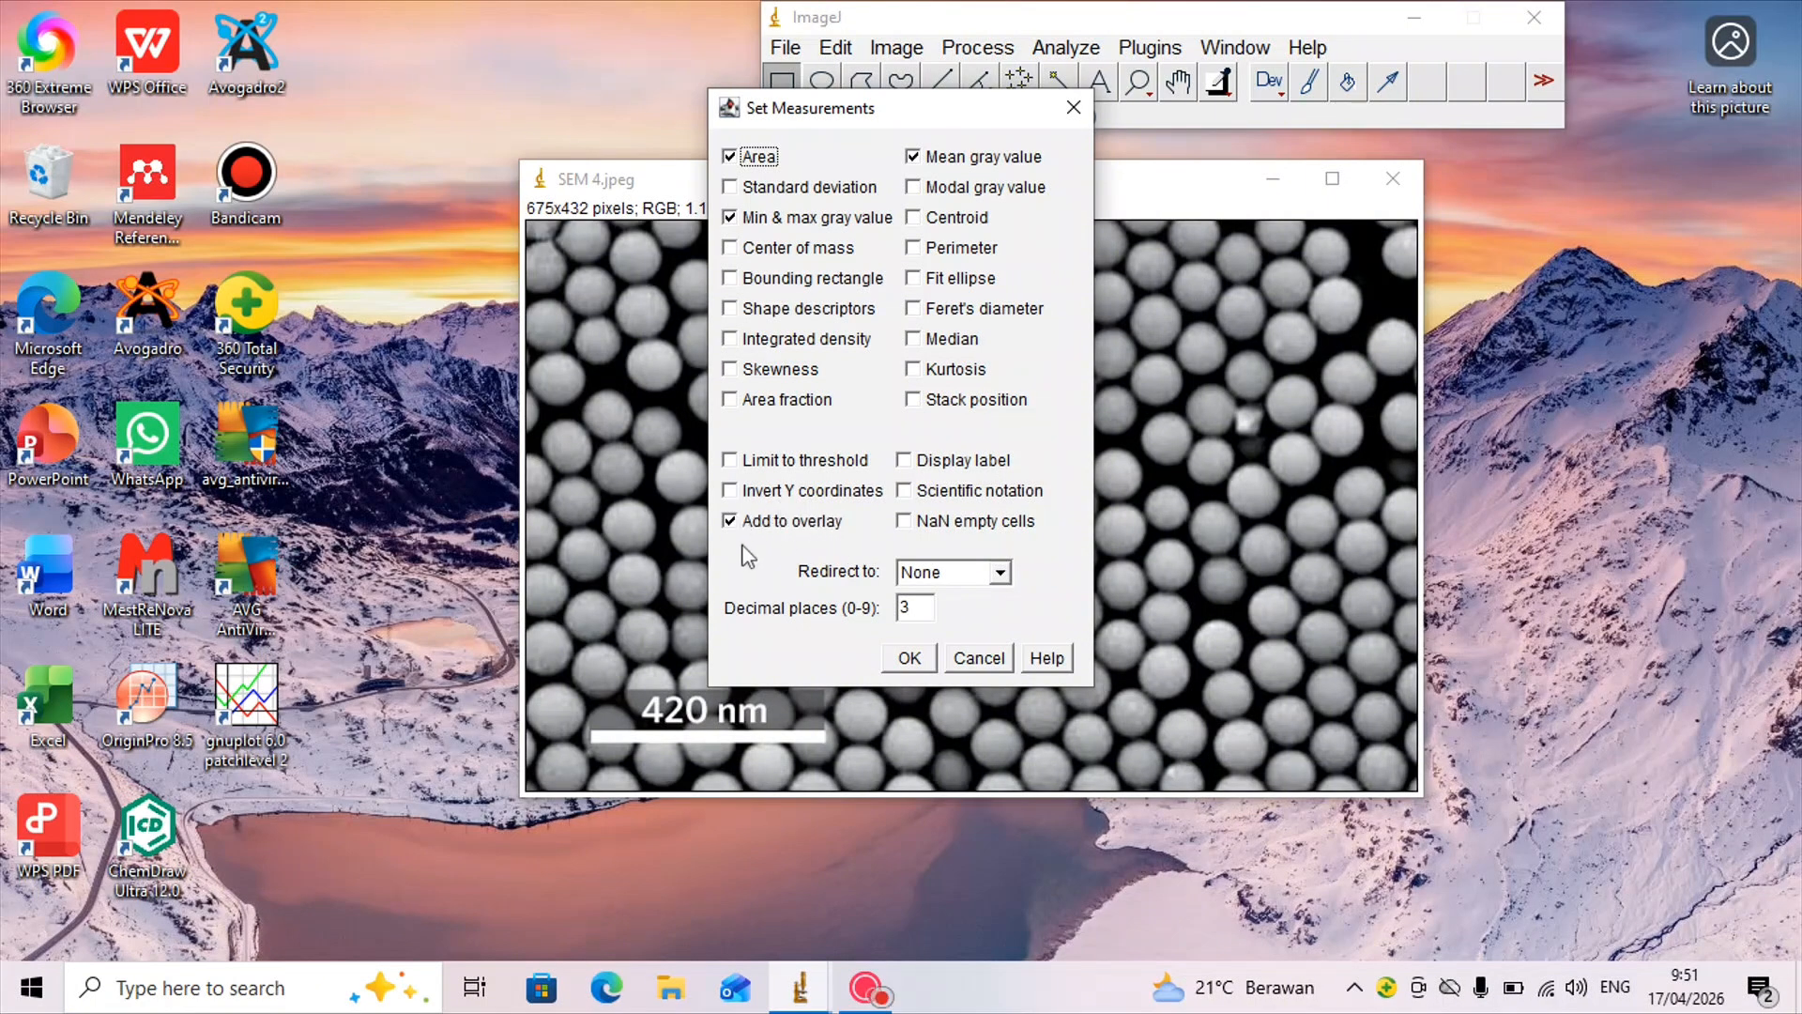
left_click(911, 655)
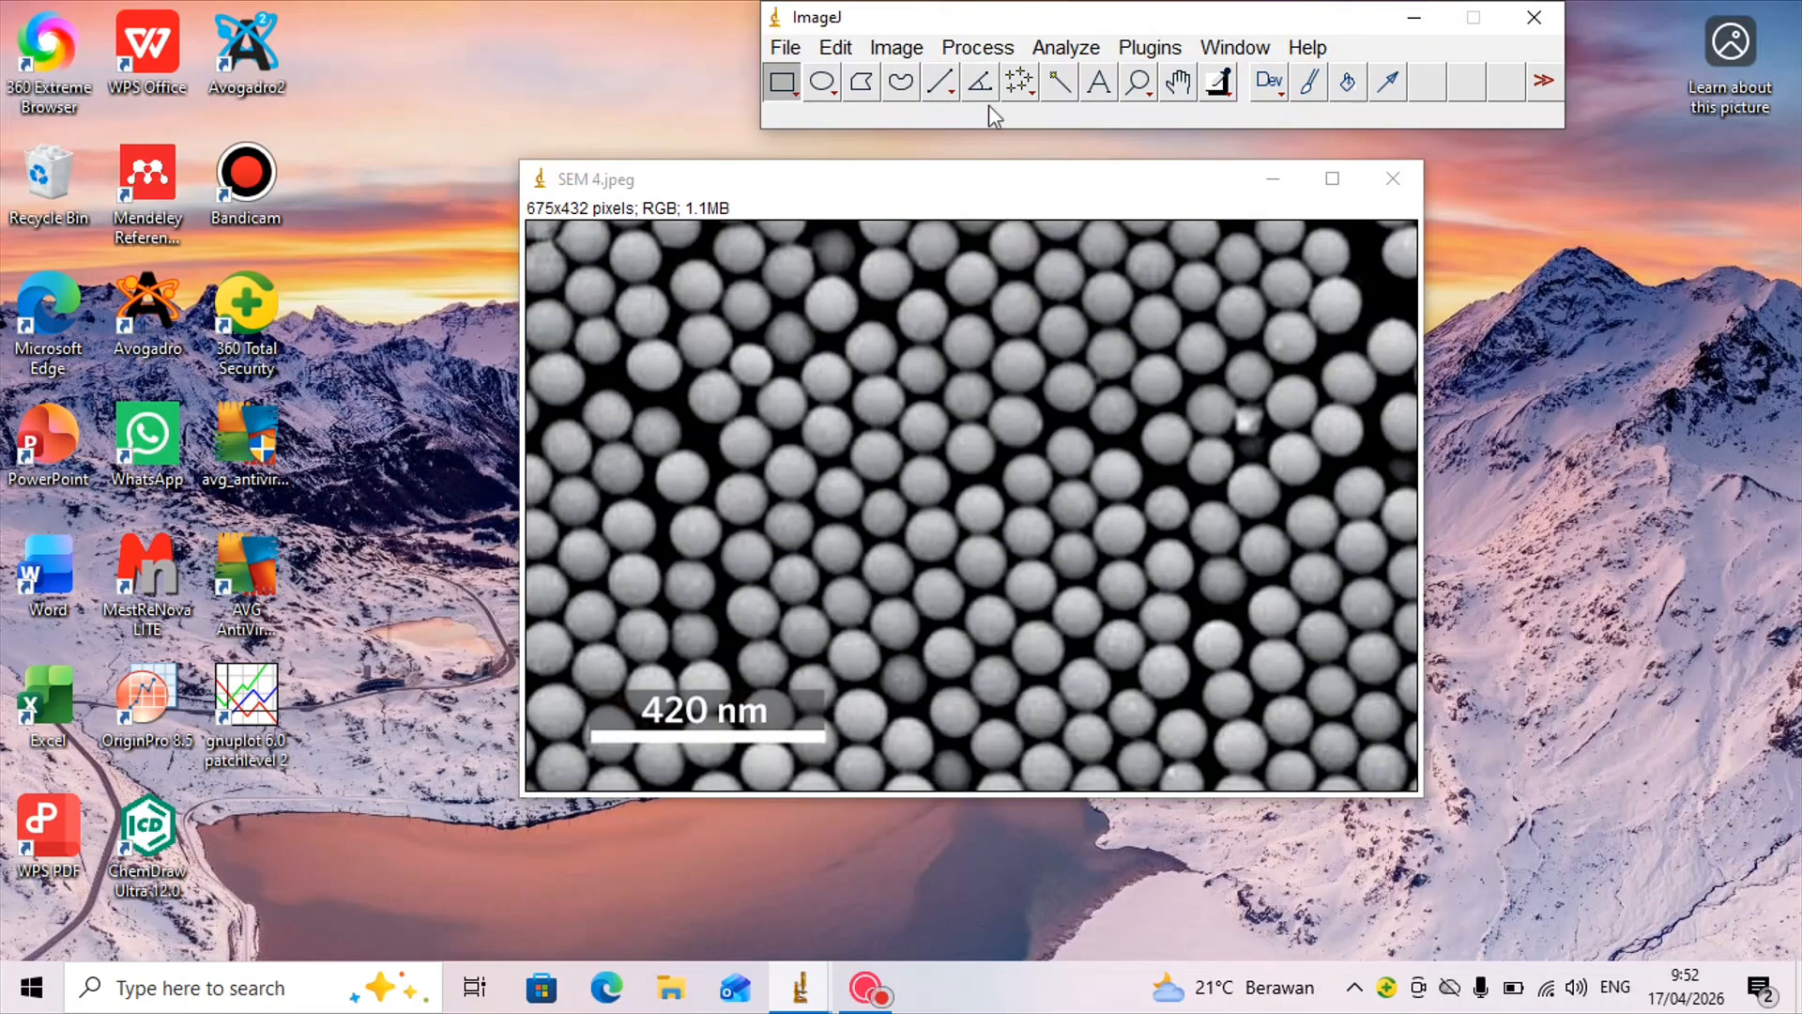
- Check the image's scale settings without changing them
left_click(1051, 47)
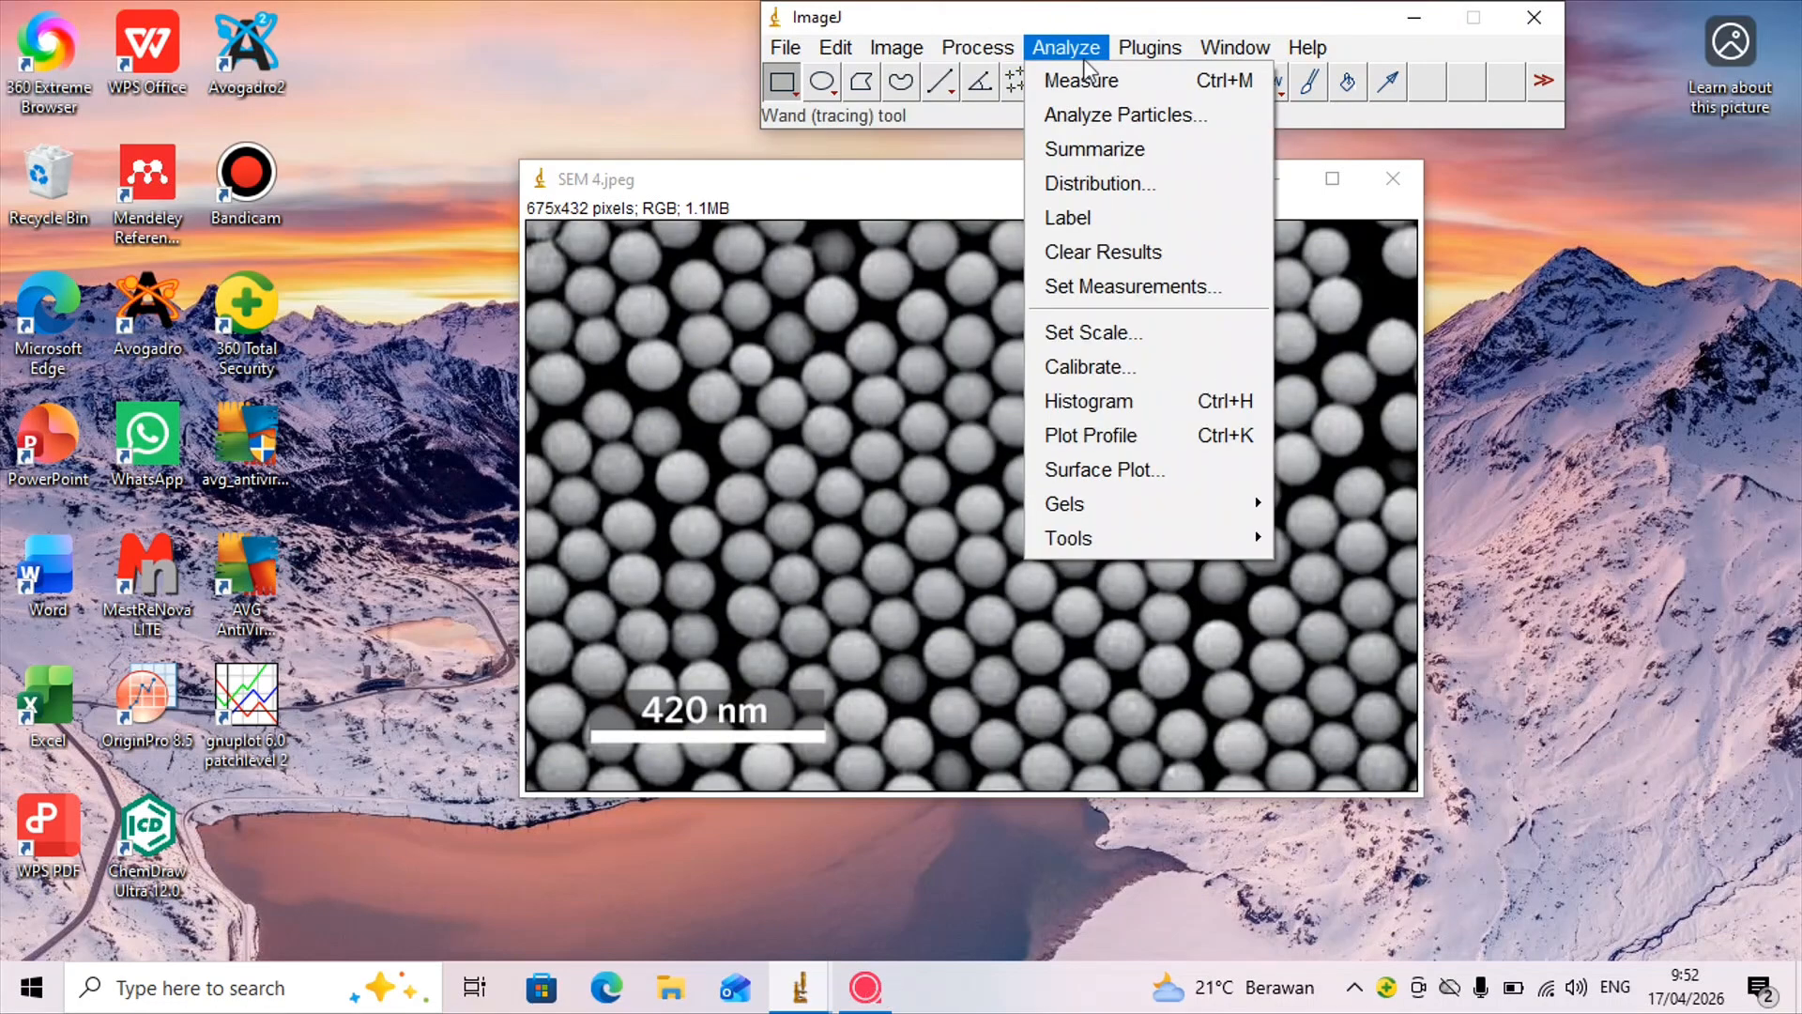
left_click(1113, 332)
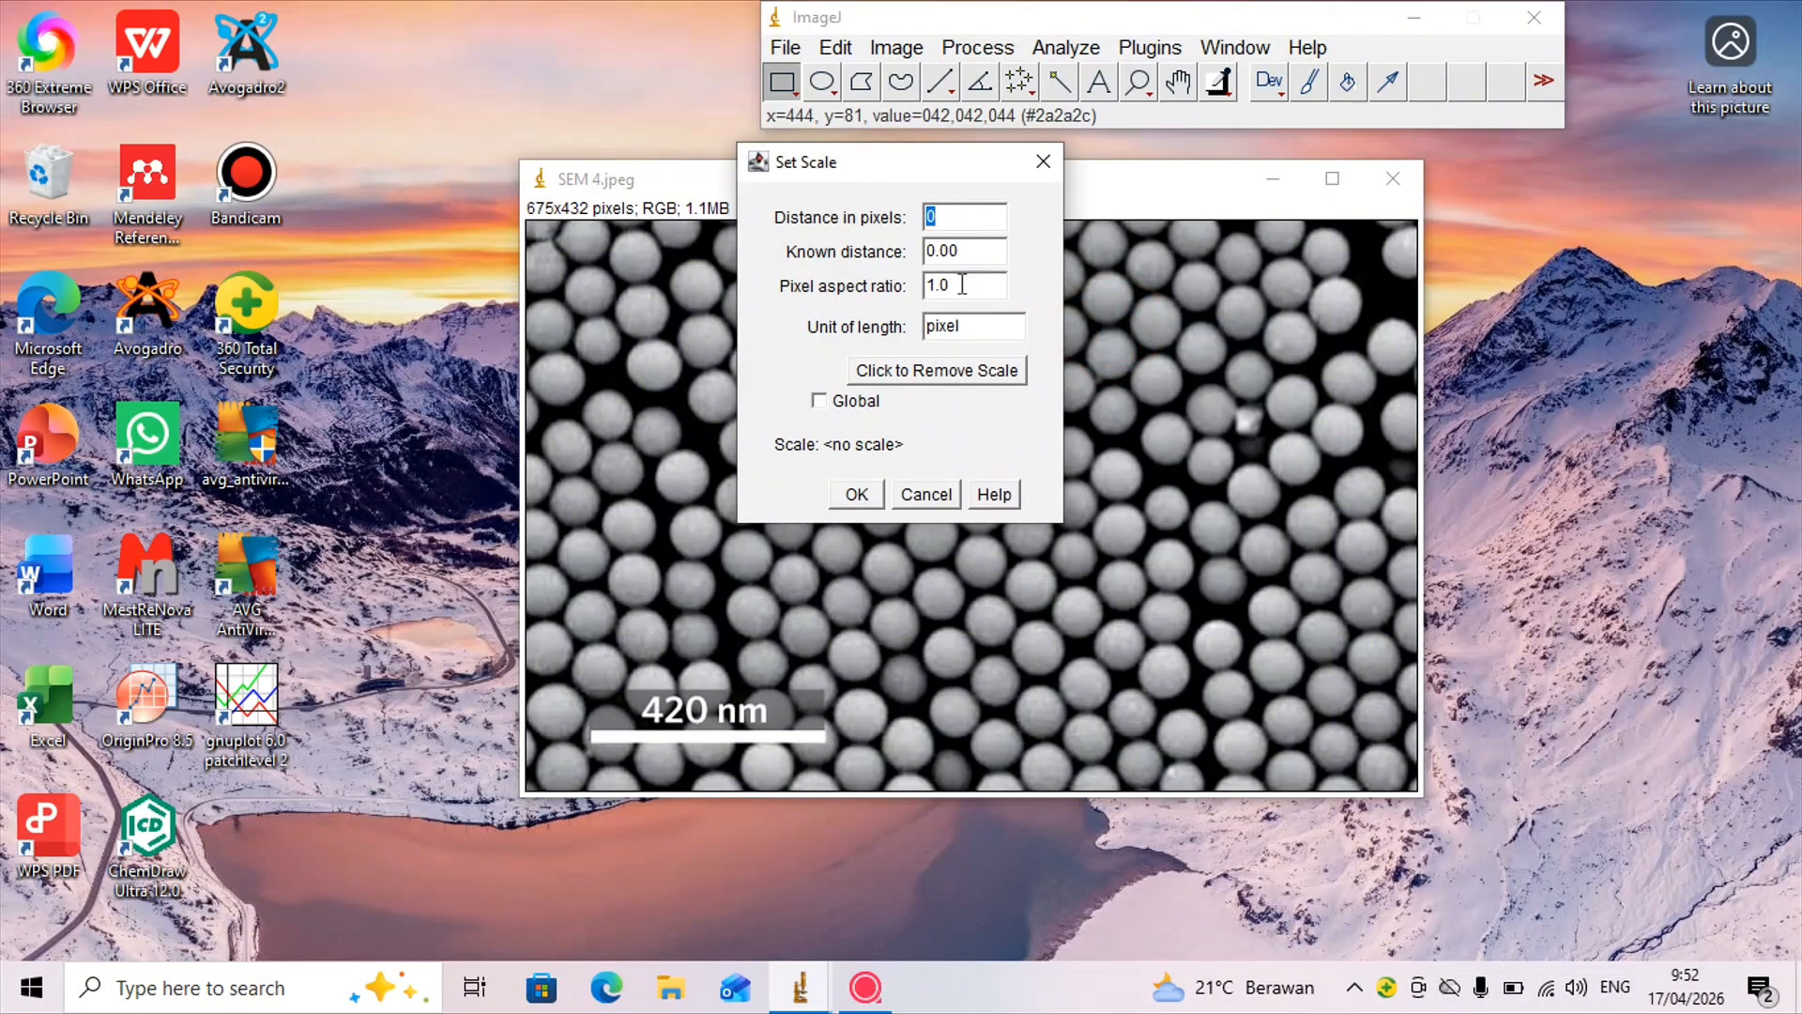
left_click(855, 494)
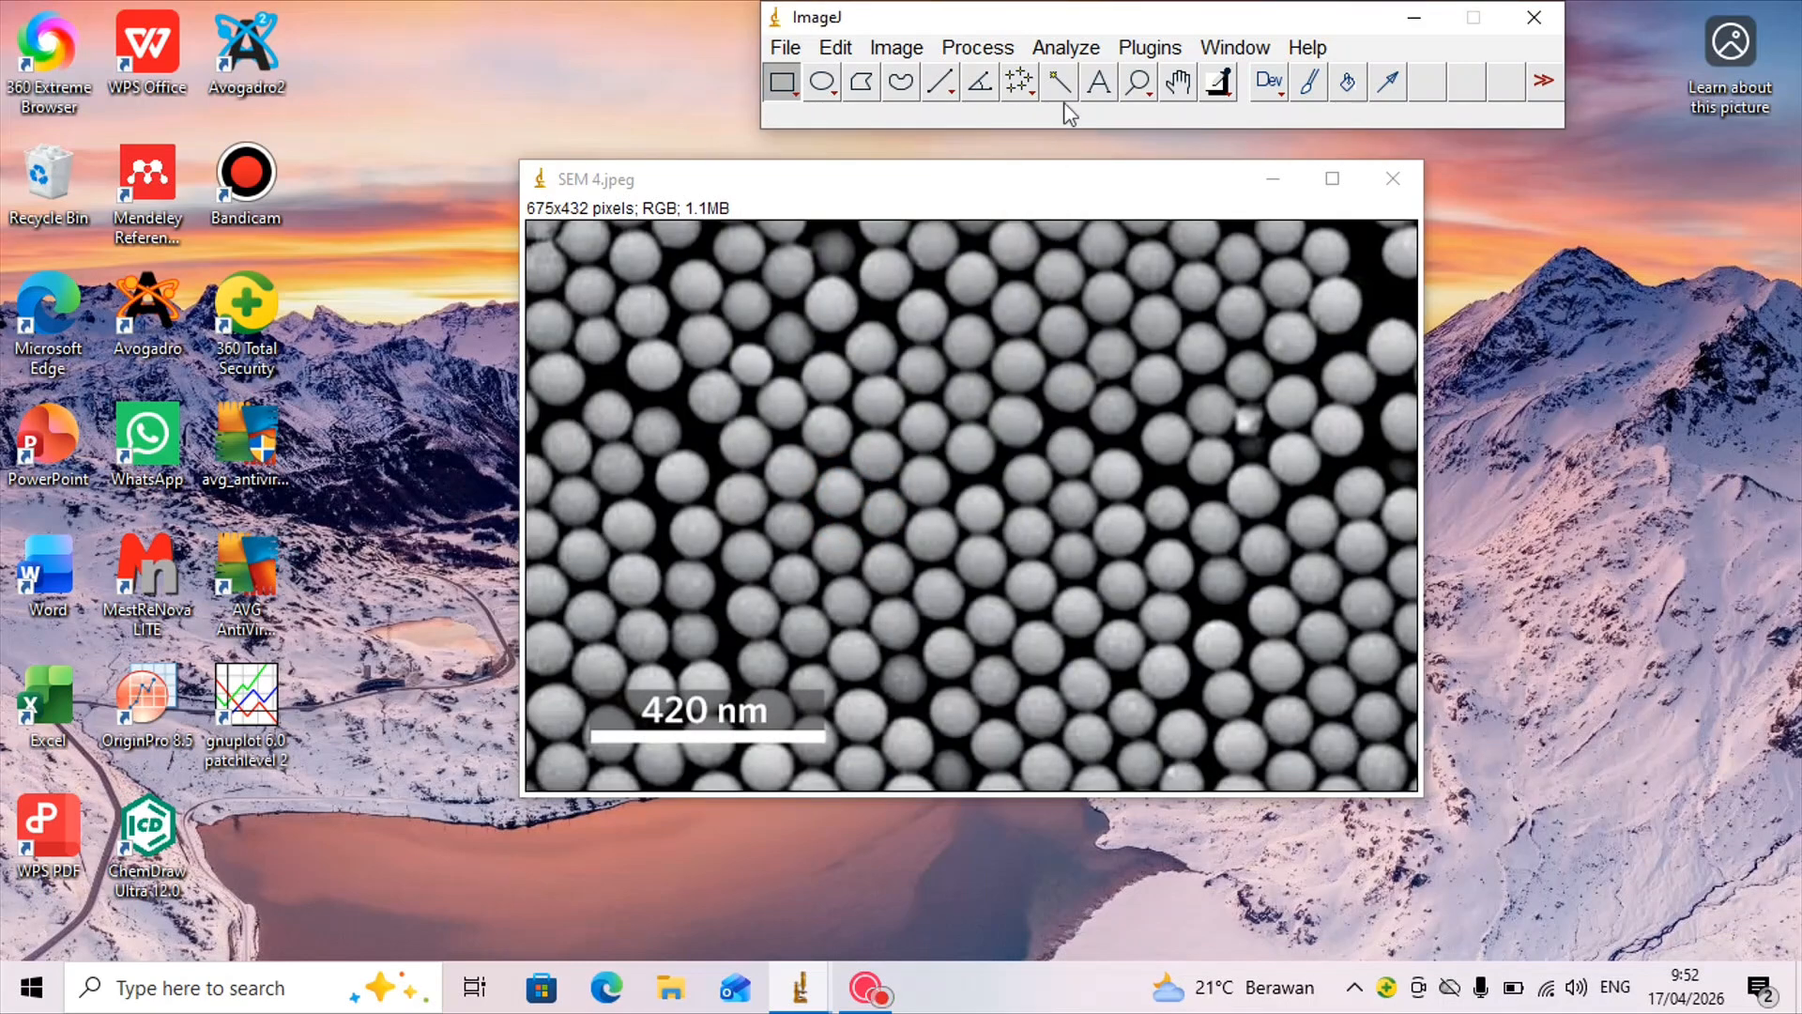
- Adjust the SEM 4 image's contrast to a display range of -15 to 270 with the Brightness/Contrast adjustment
left_click(992, 49)
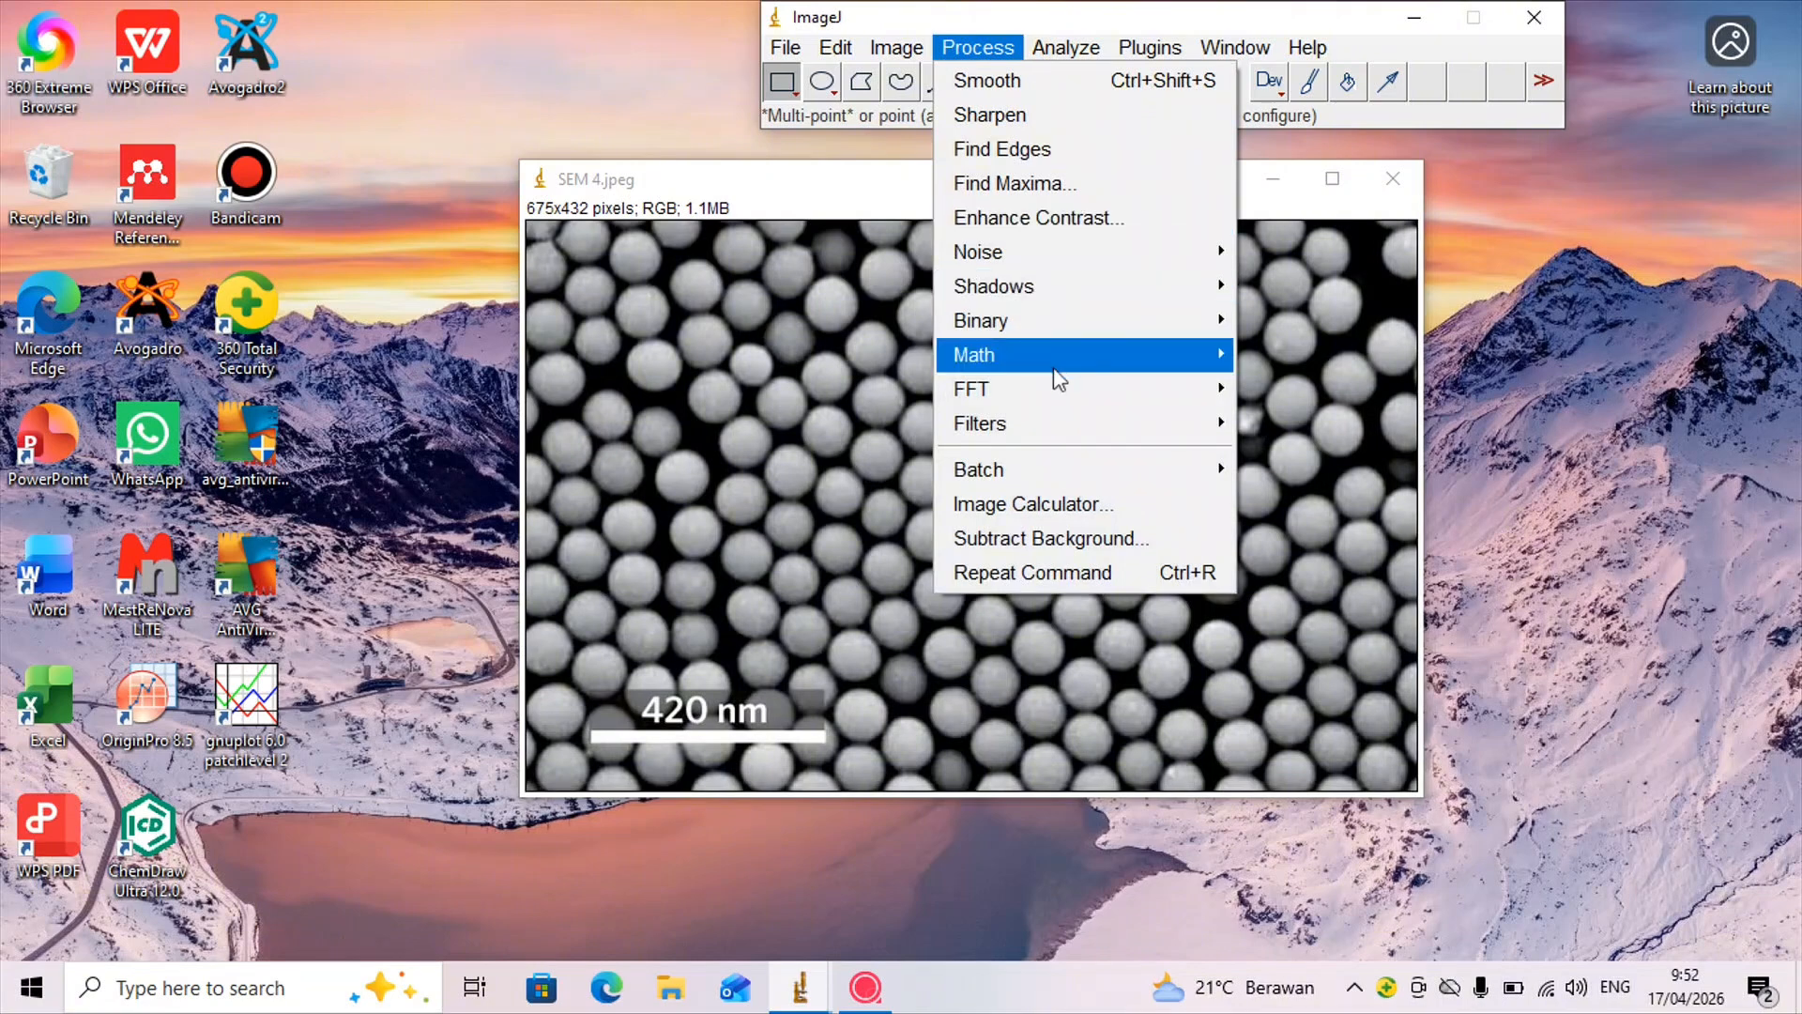
mouse_move(908, 51)
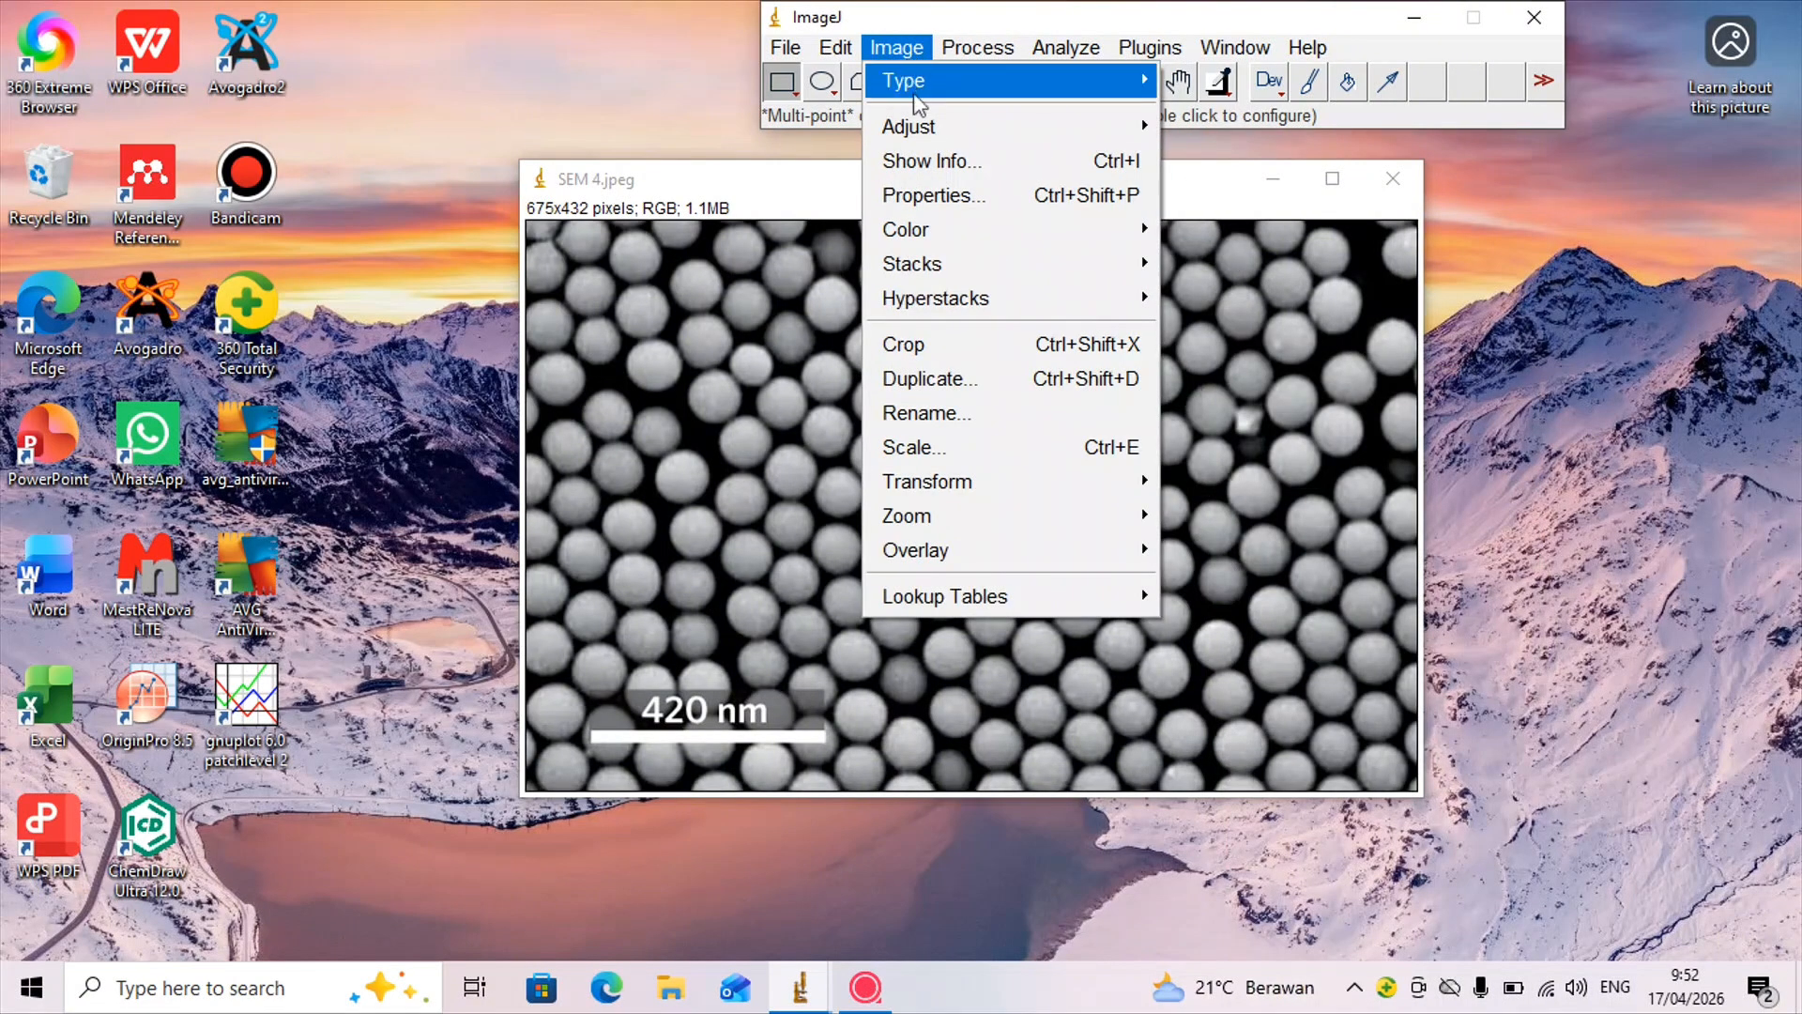
mouse_move(977, 128)
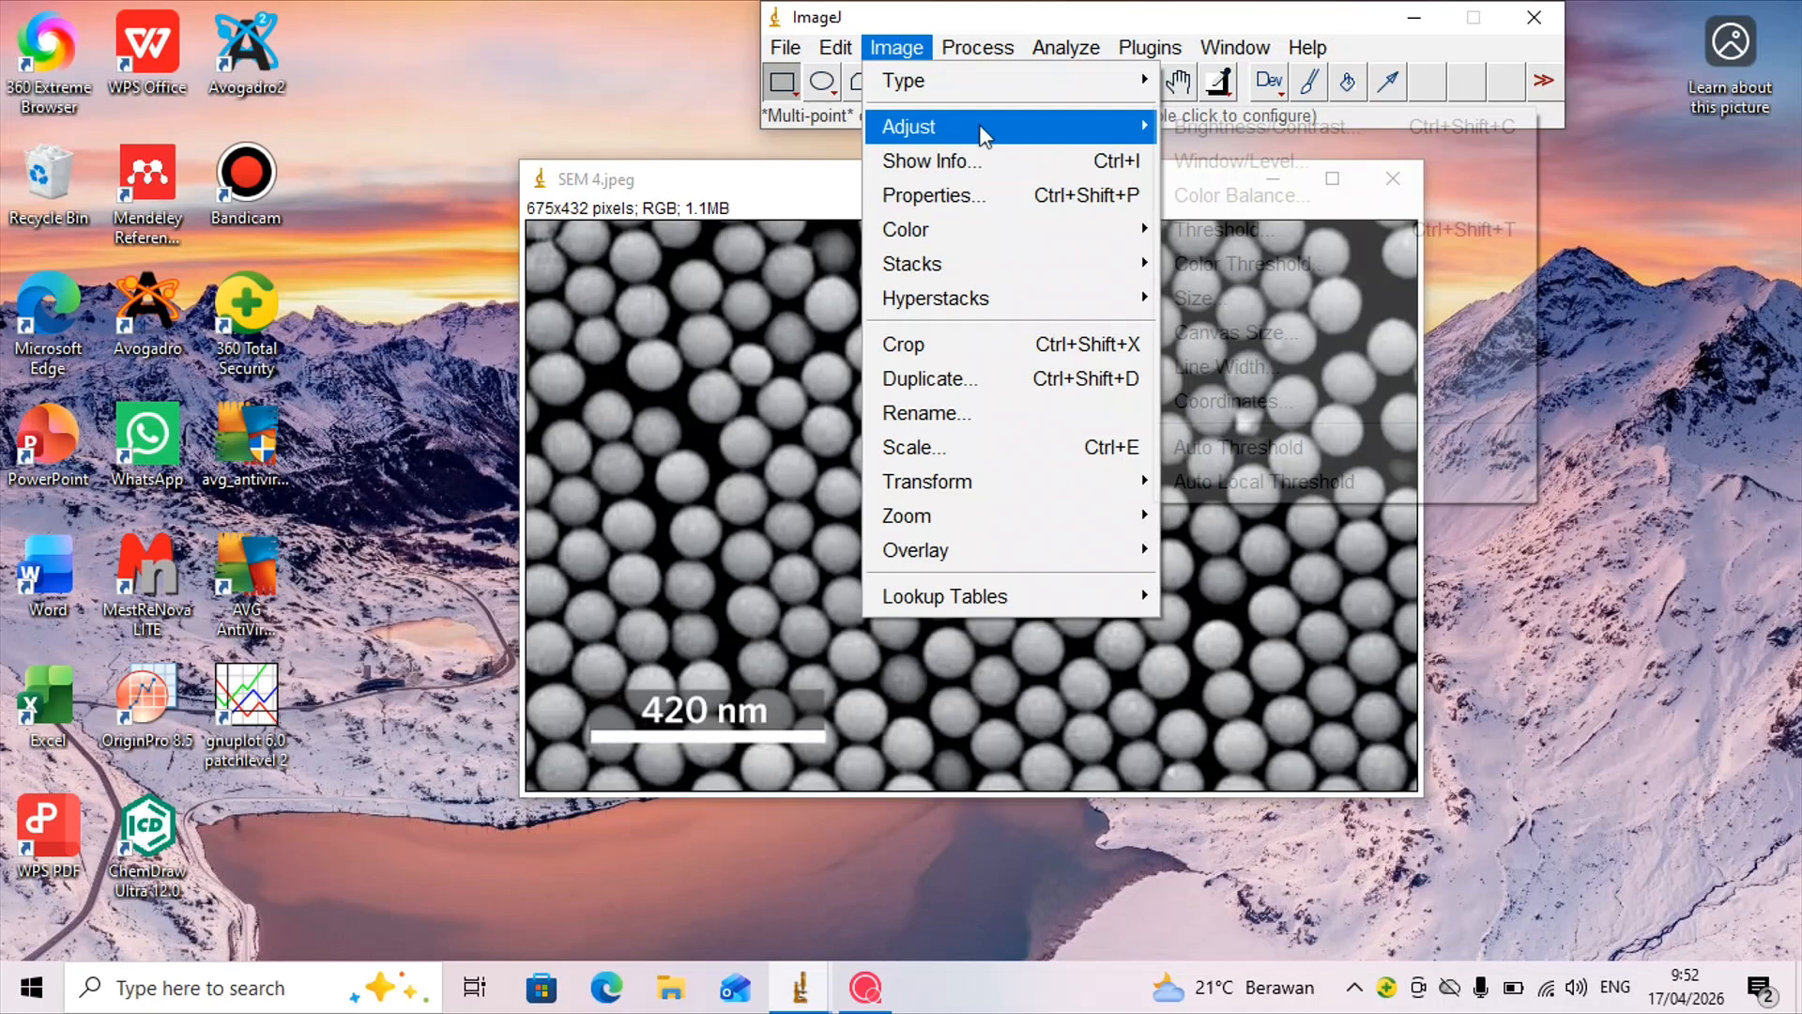
left_click(1209, 125)
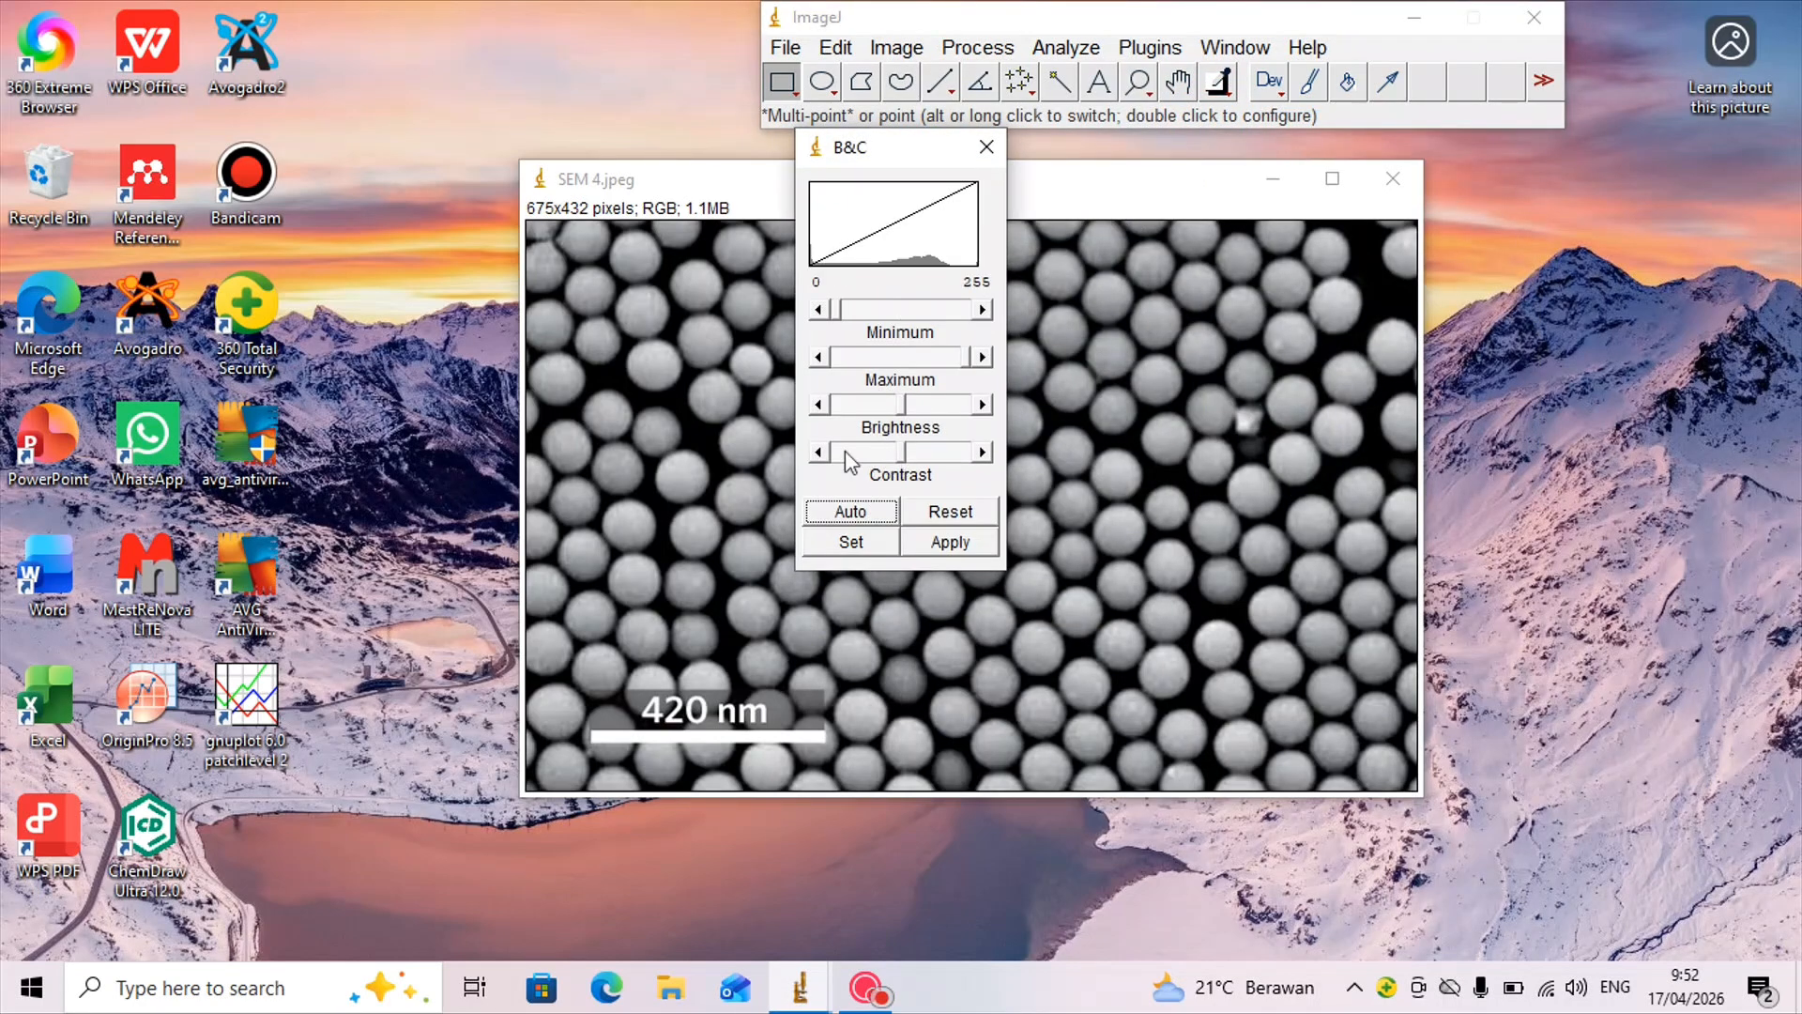
left_click(818, 453)
left_click(817, 453)
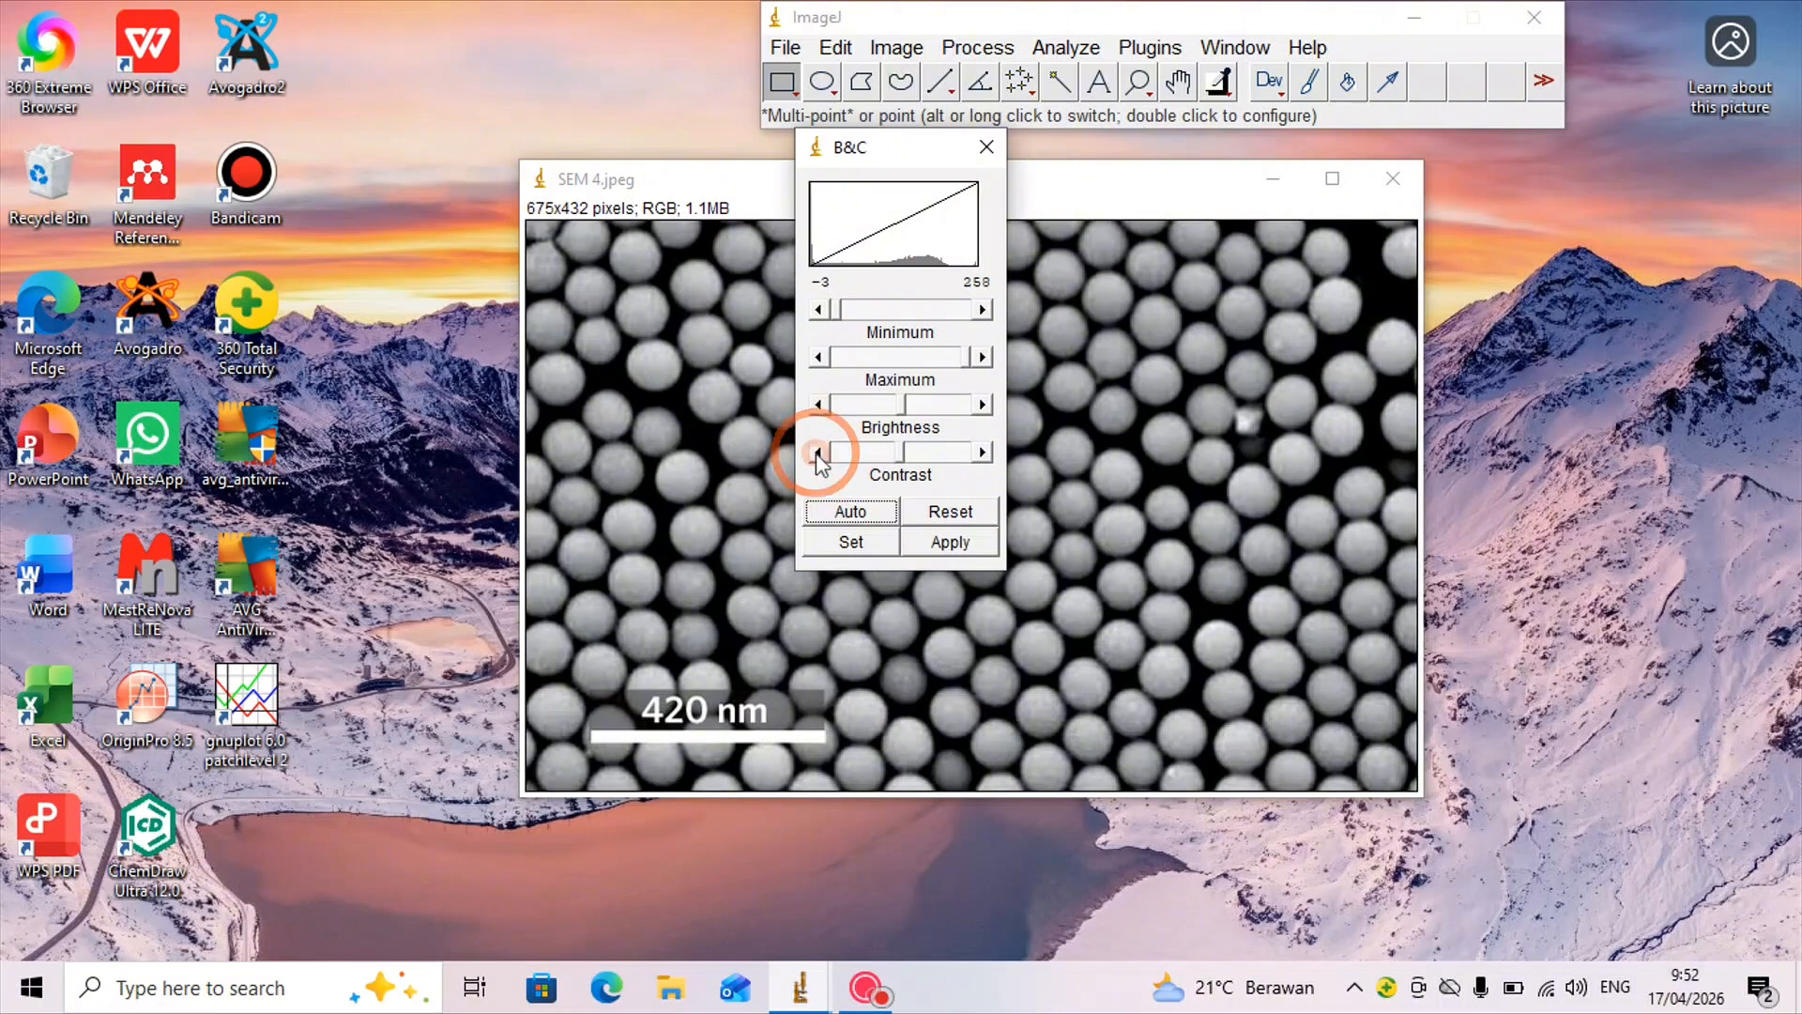
left_click(982, 452)
left_click(982, 452)
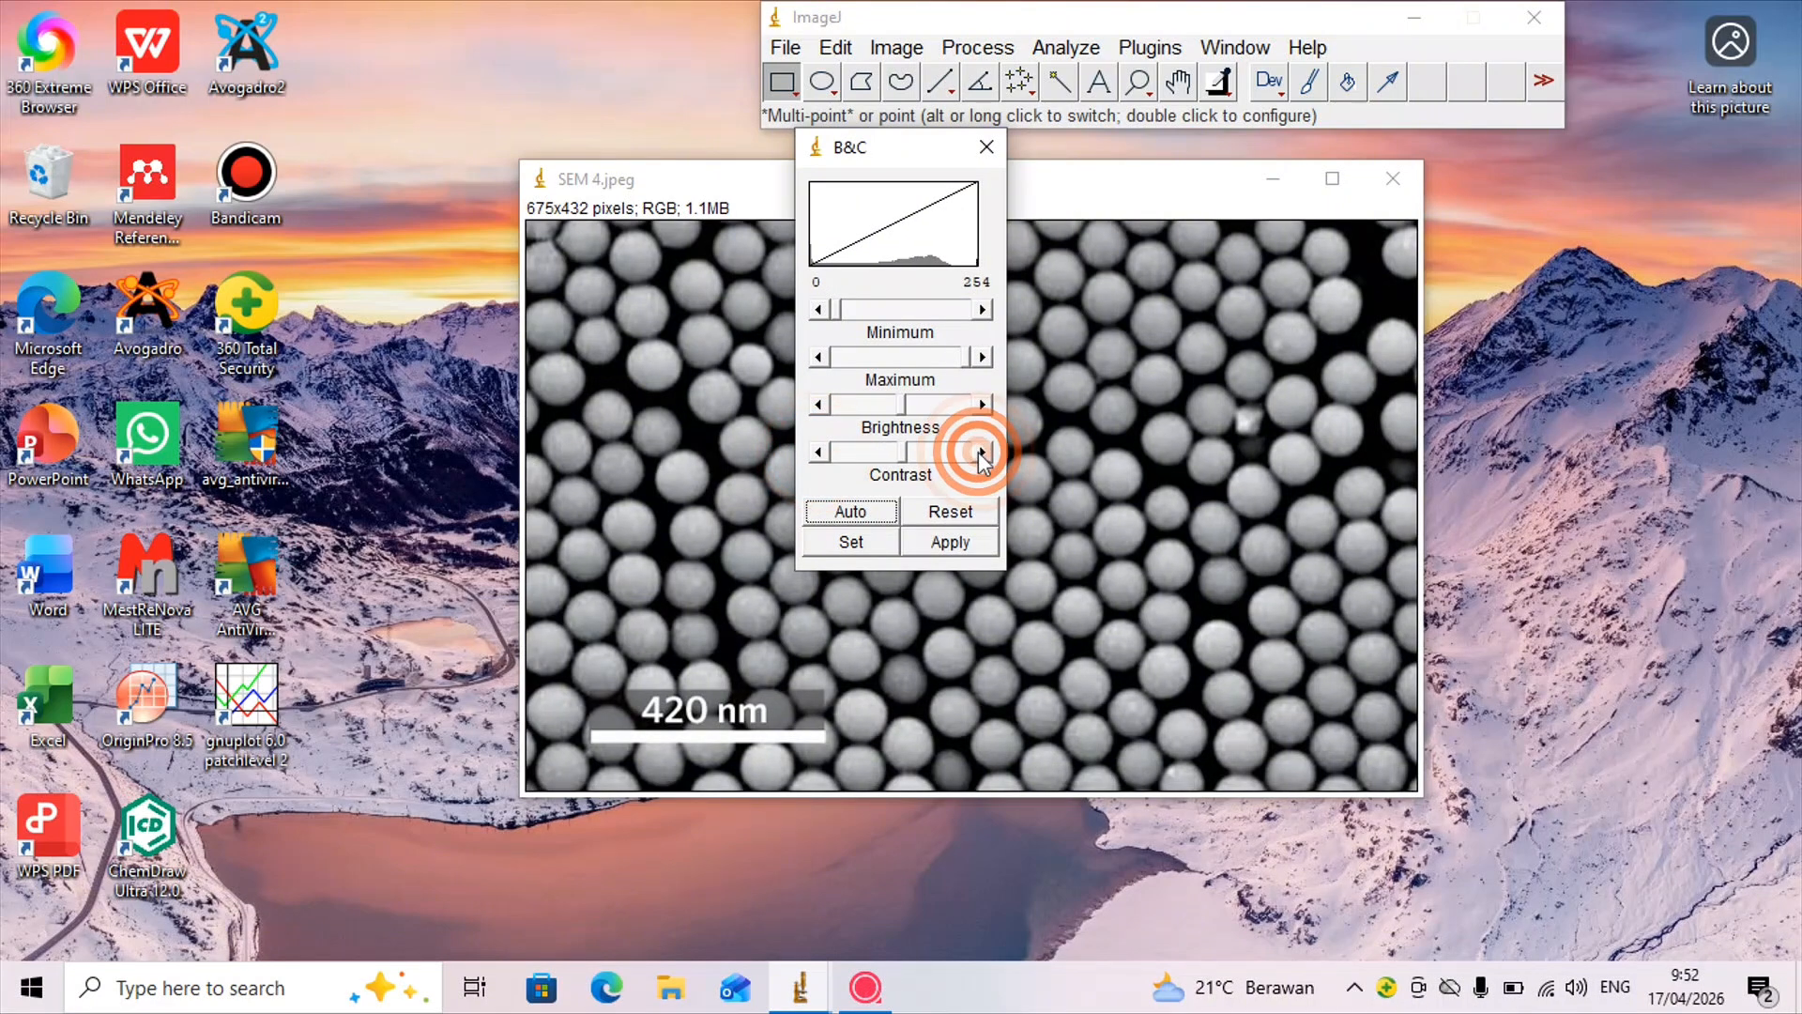
left_click(982, 452)
left_click(982, 453)
left_click(982, 453)
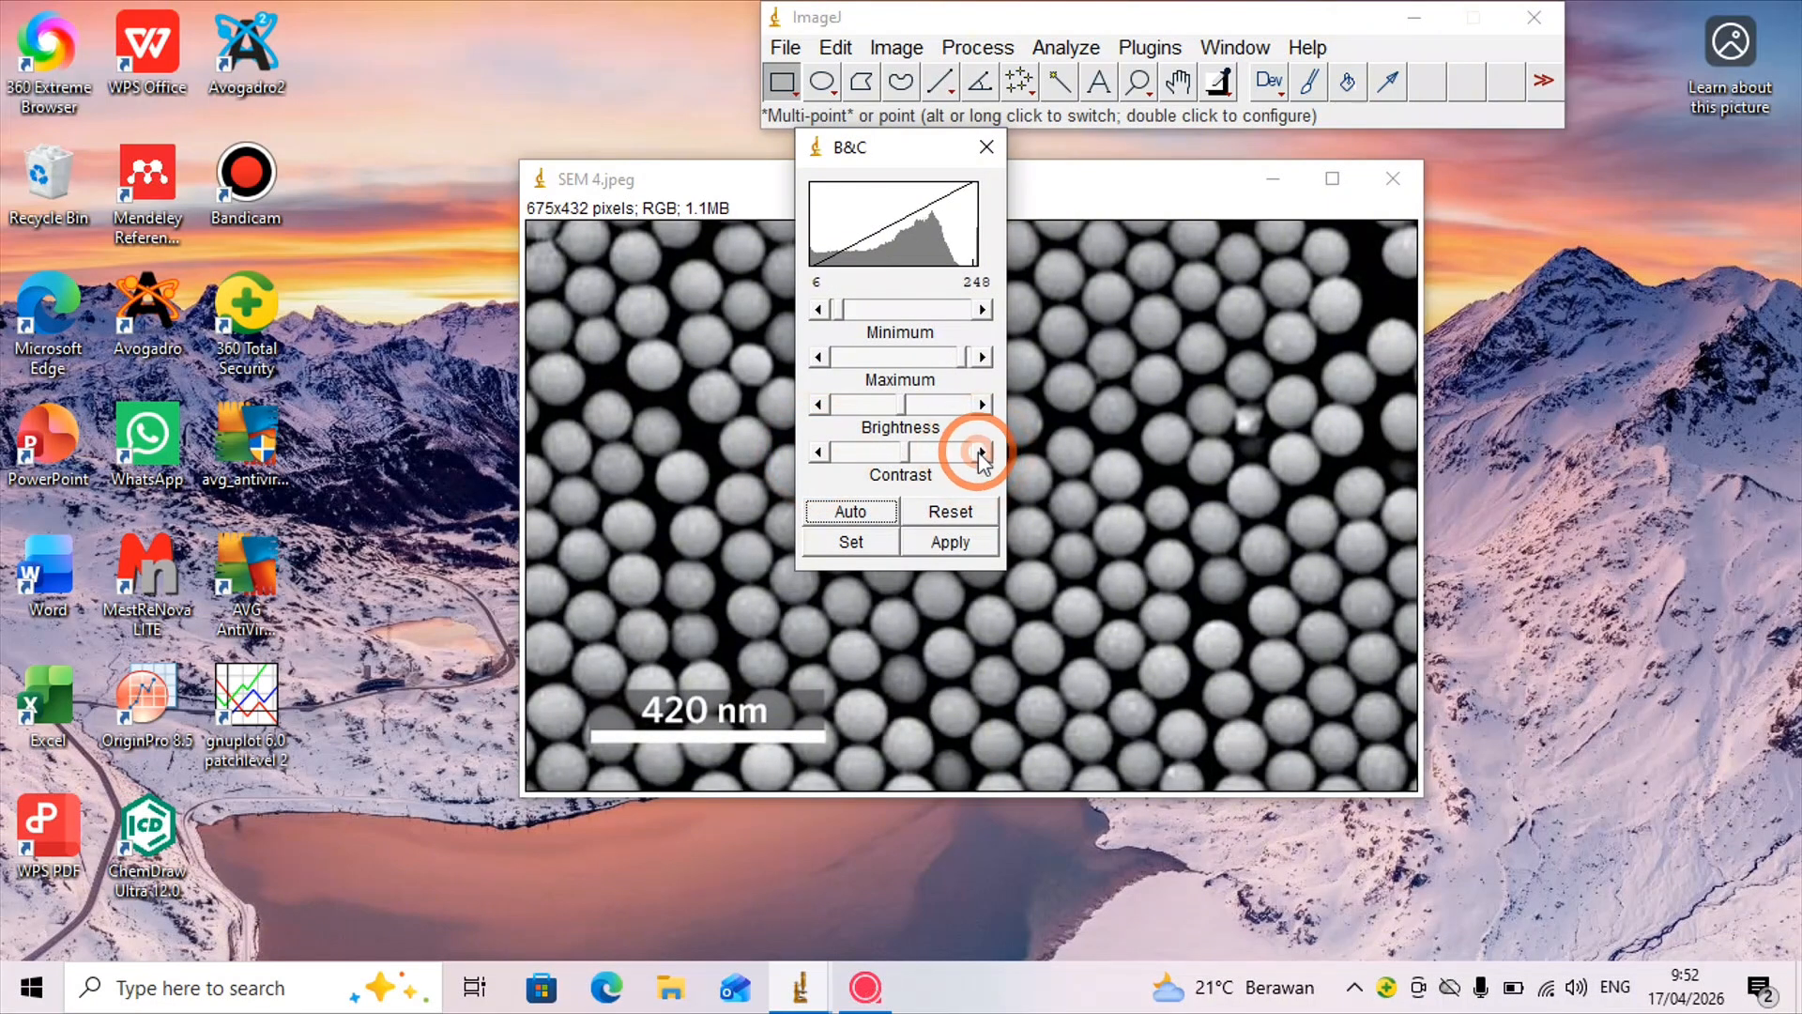
left_click(982, 452)
left_click(982, 453)
left_click(906, 455)
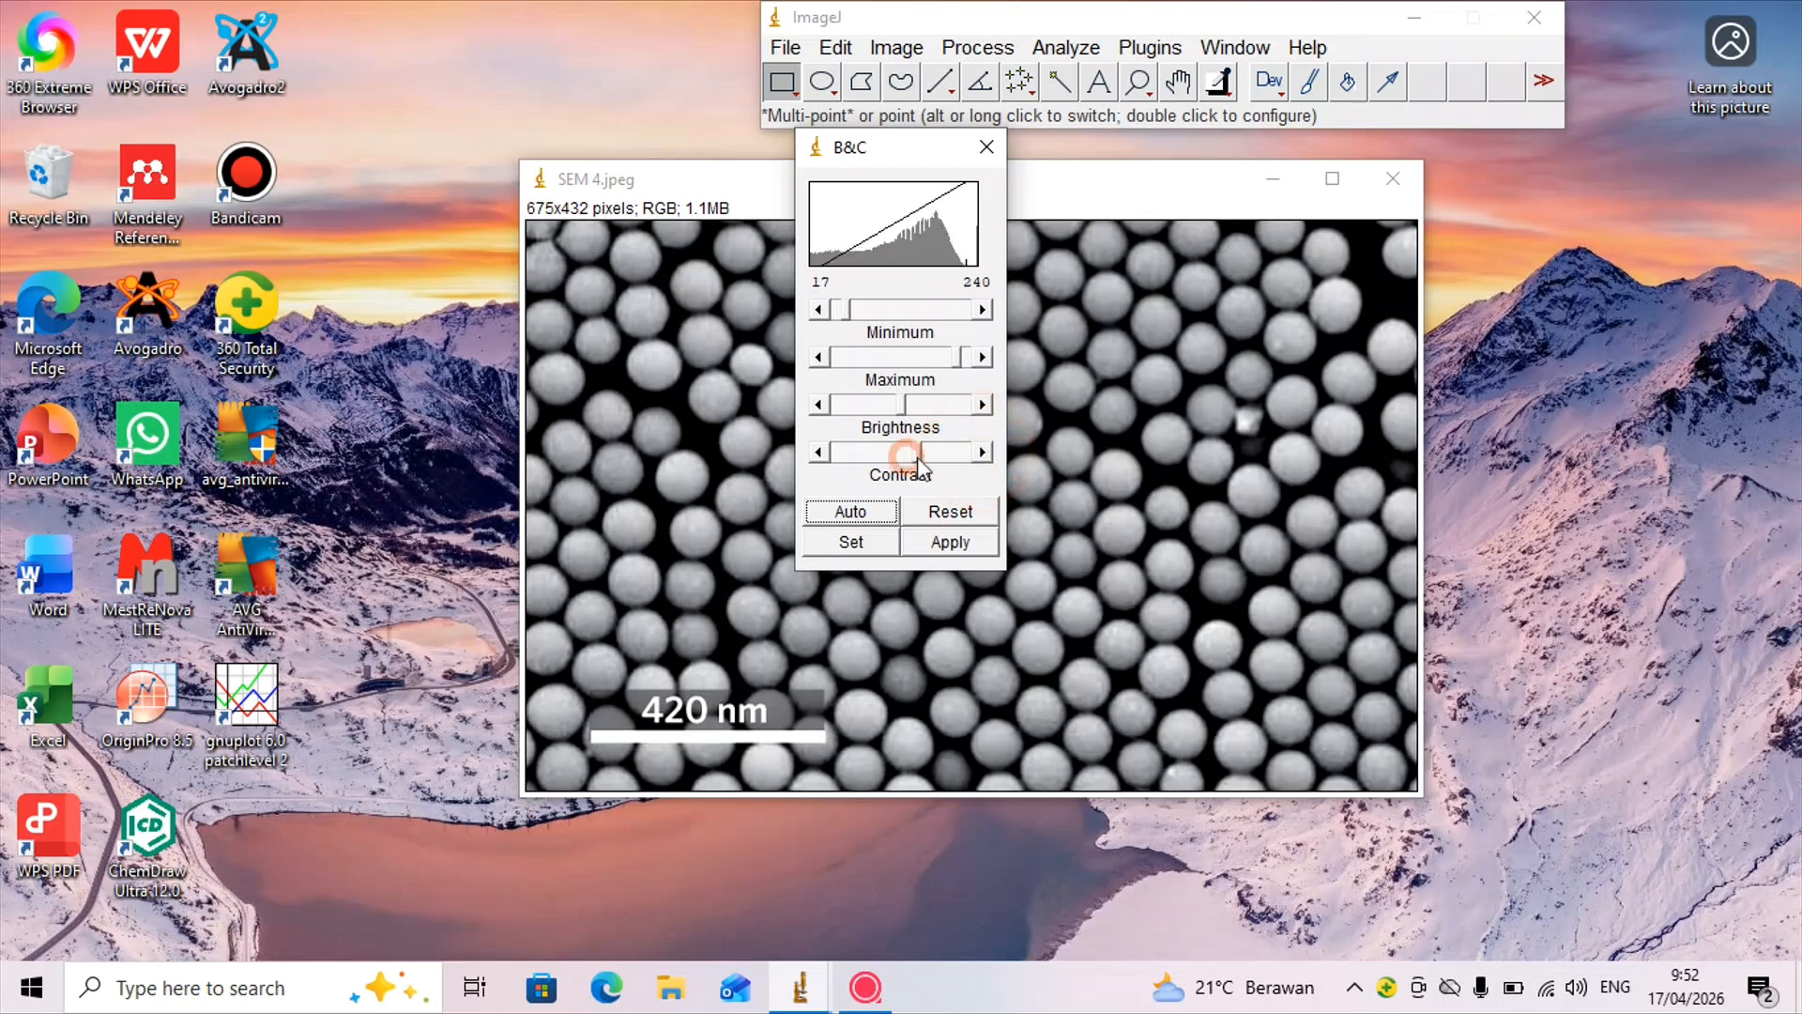
left_click_drag(917, 459, 896, 476)
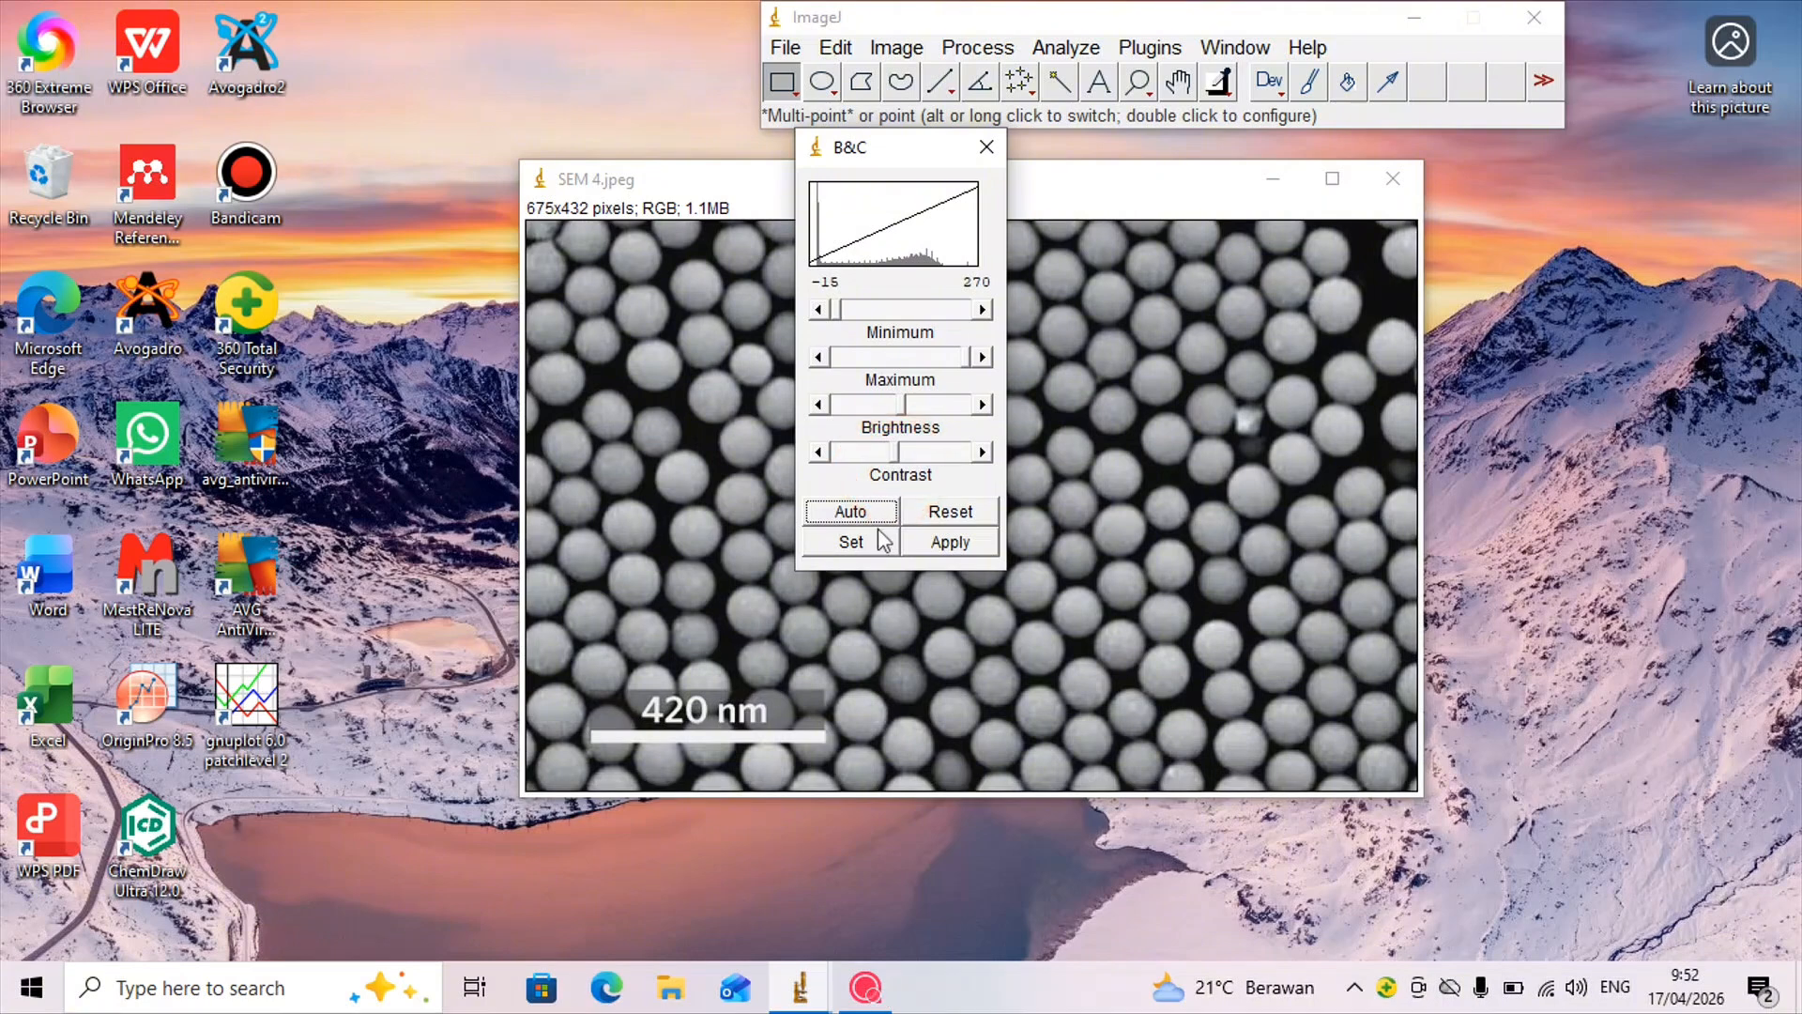
left_click(882, 541)
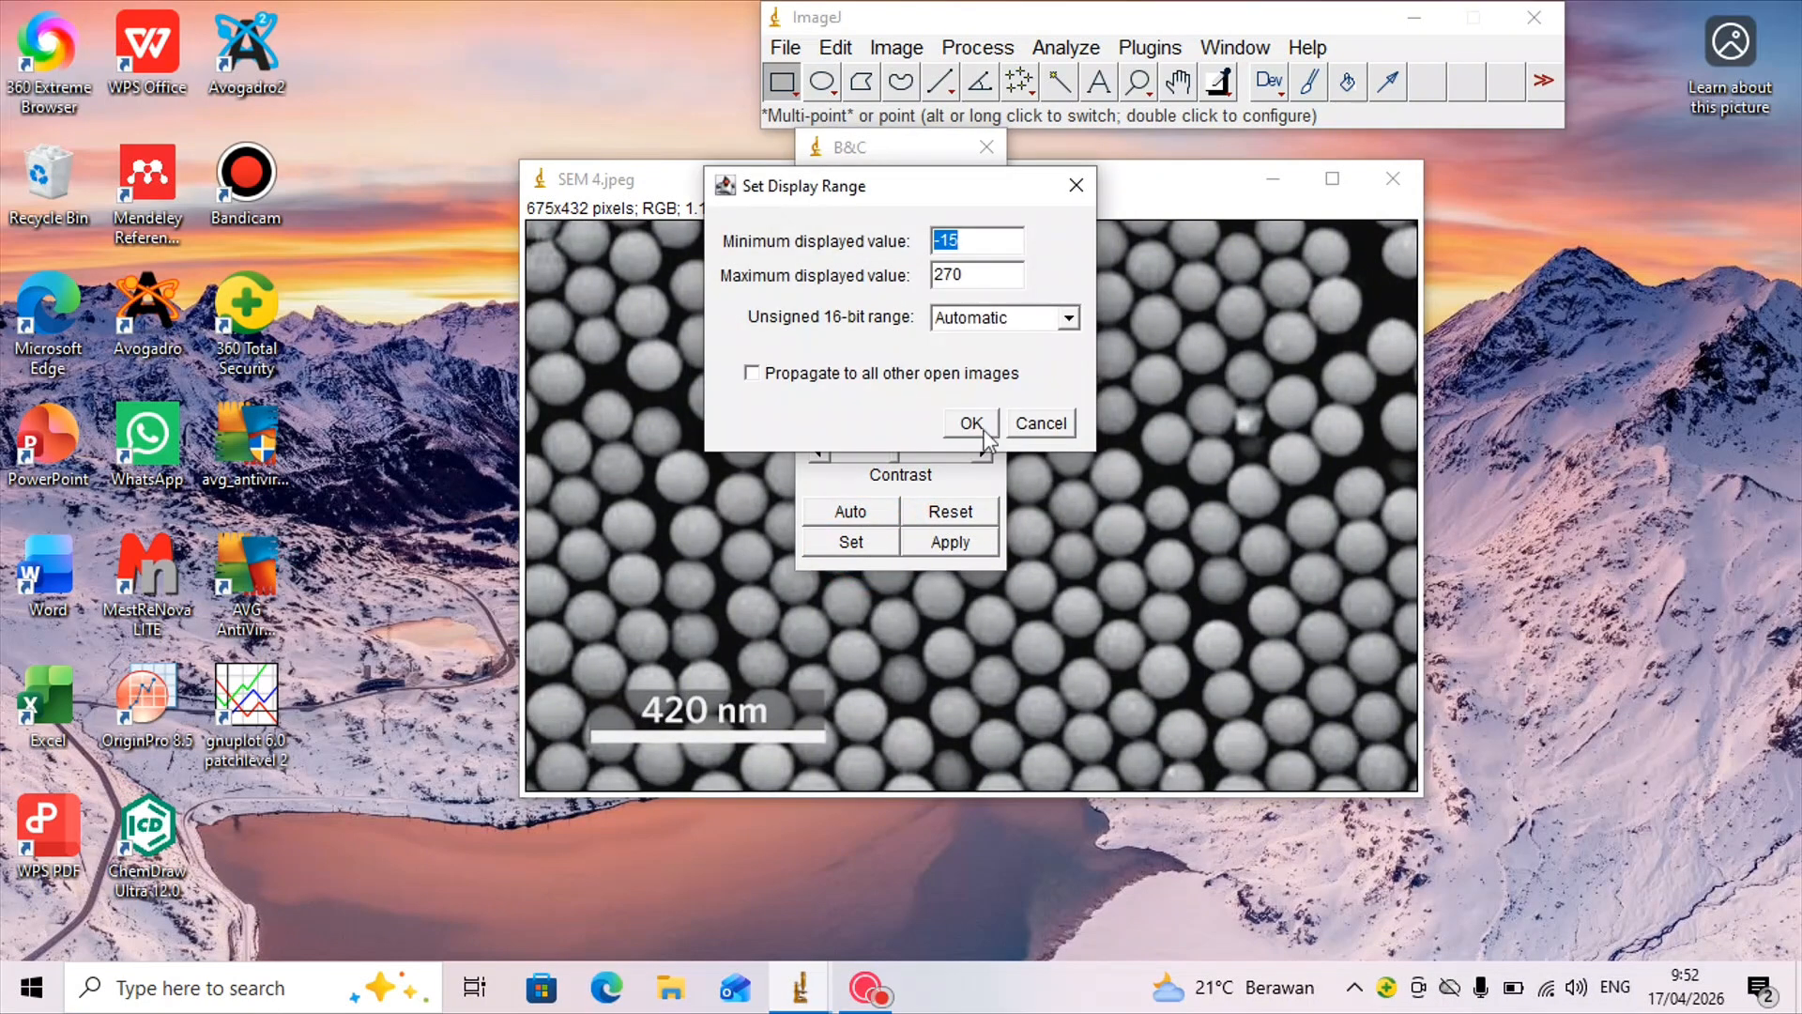
left_click(983, 431)
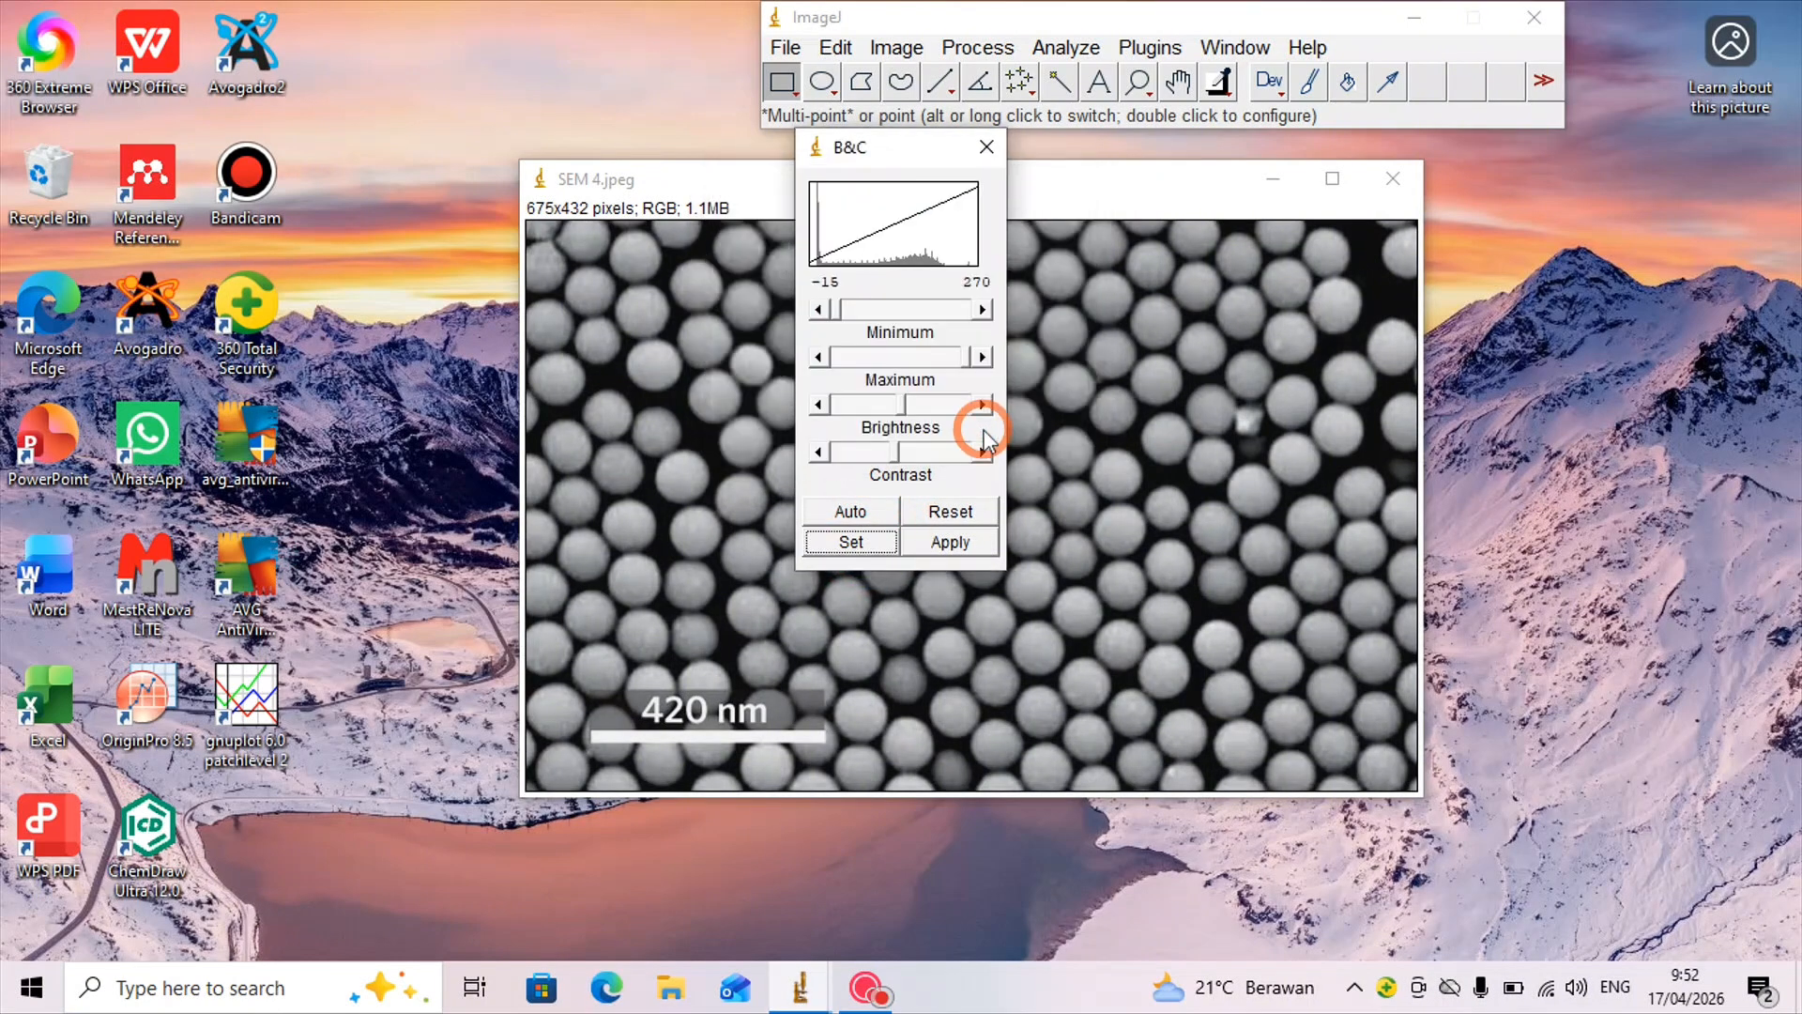
left_click(986, 147)
- Enlarge the image window and draw a straight line about 176 pixels long along the 420 nm scale bar
left_click(1041, 191)
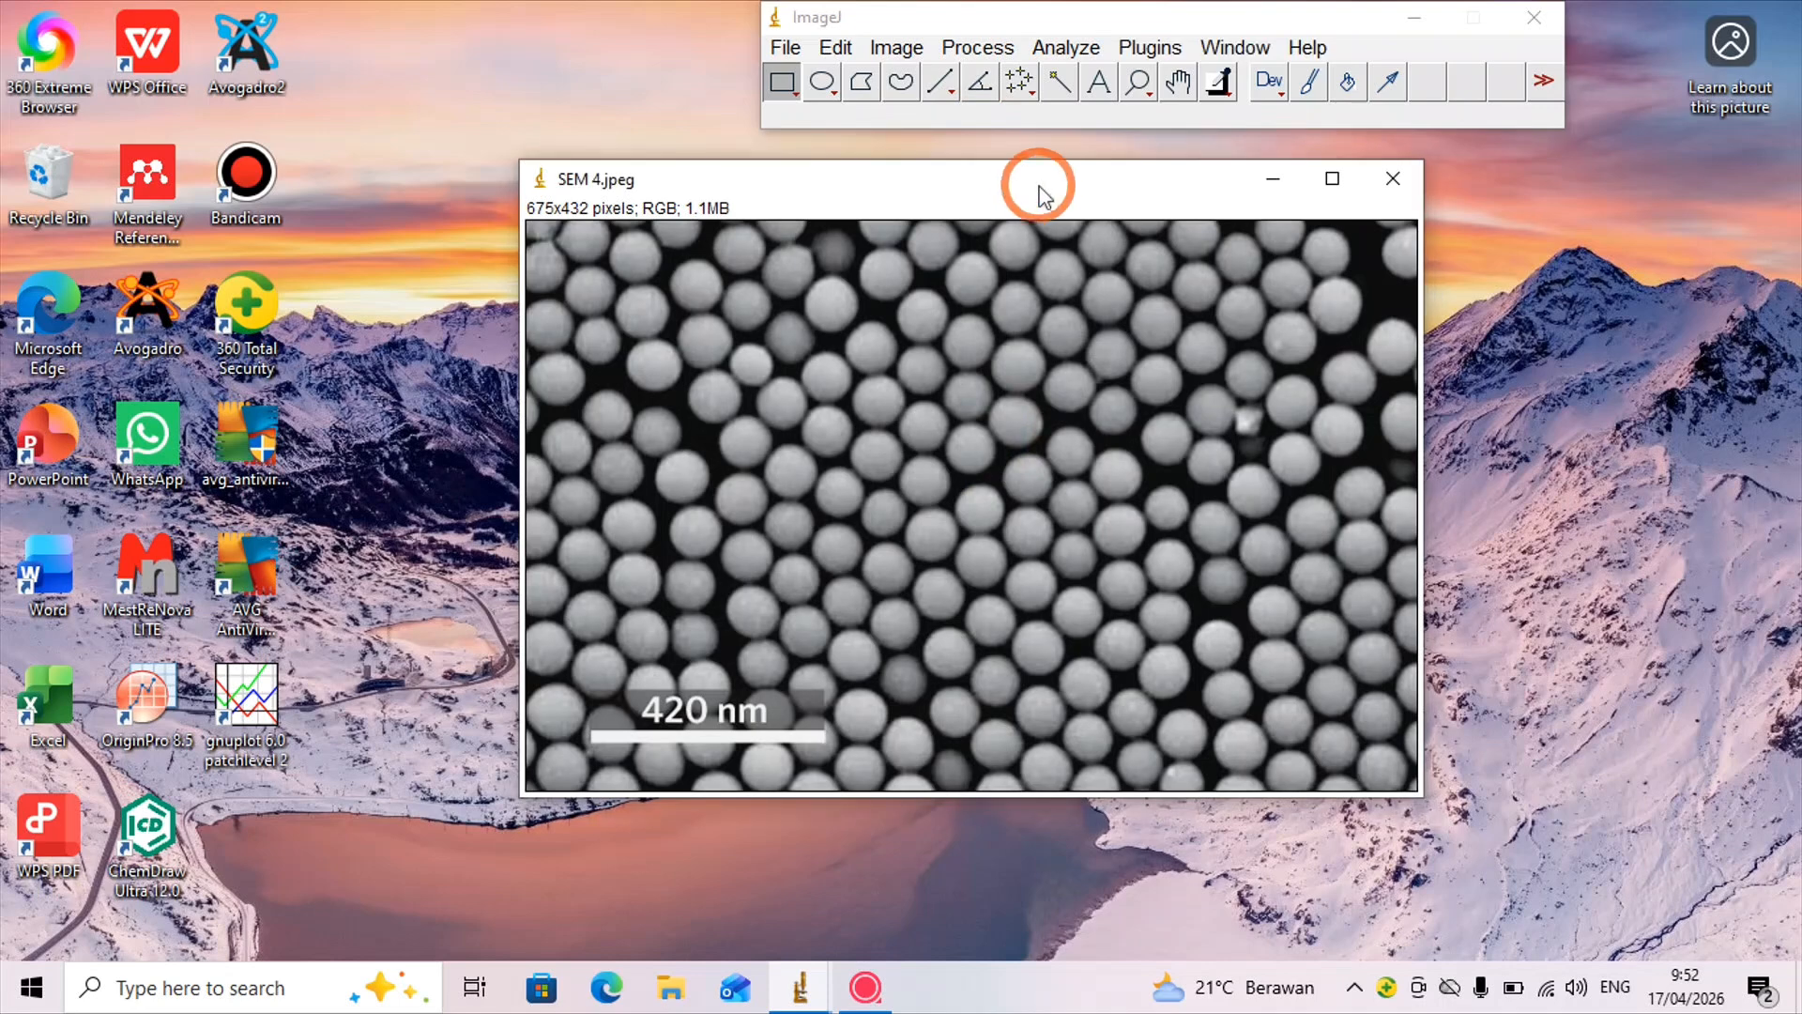
left_click(1333, 179)
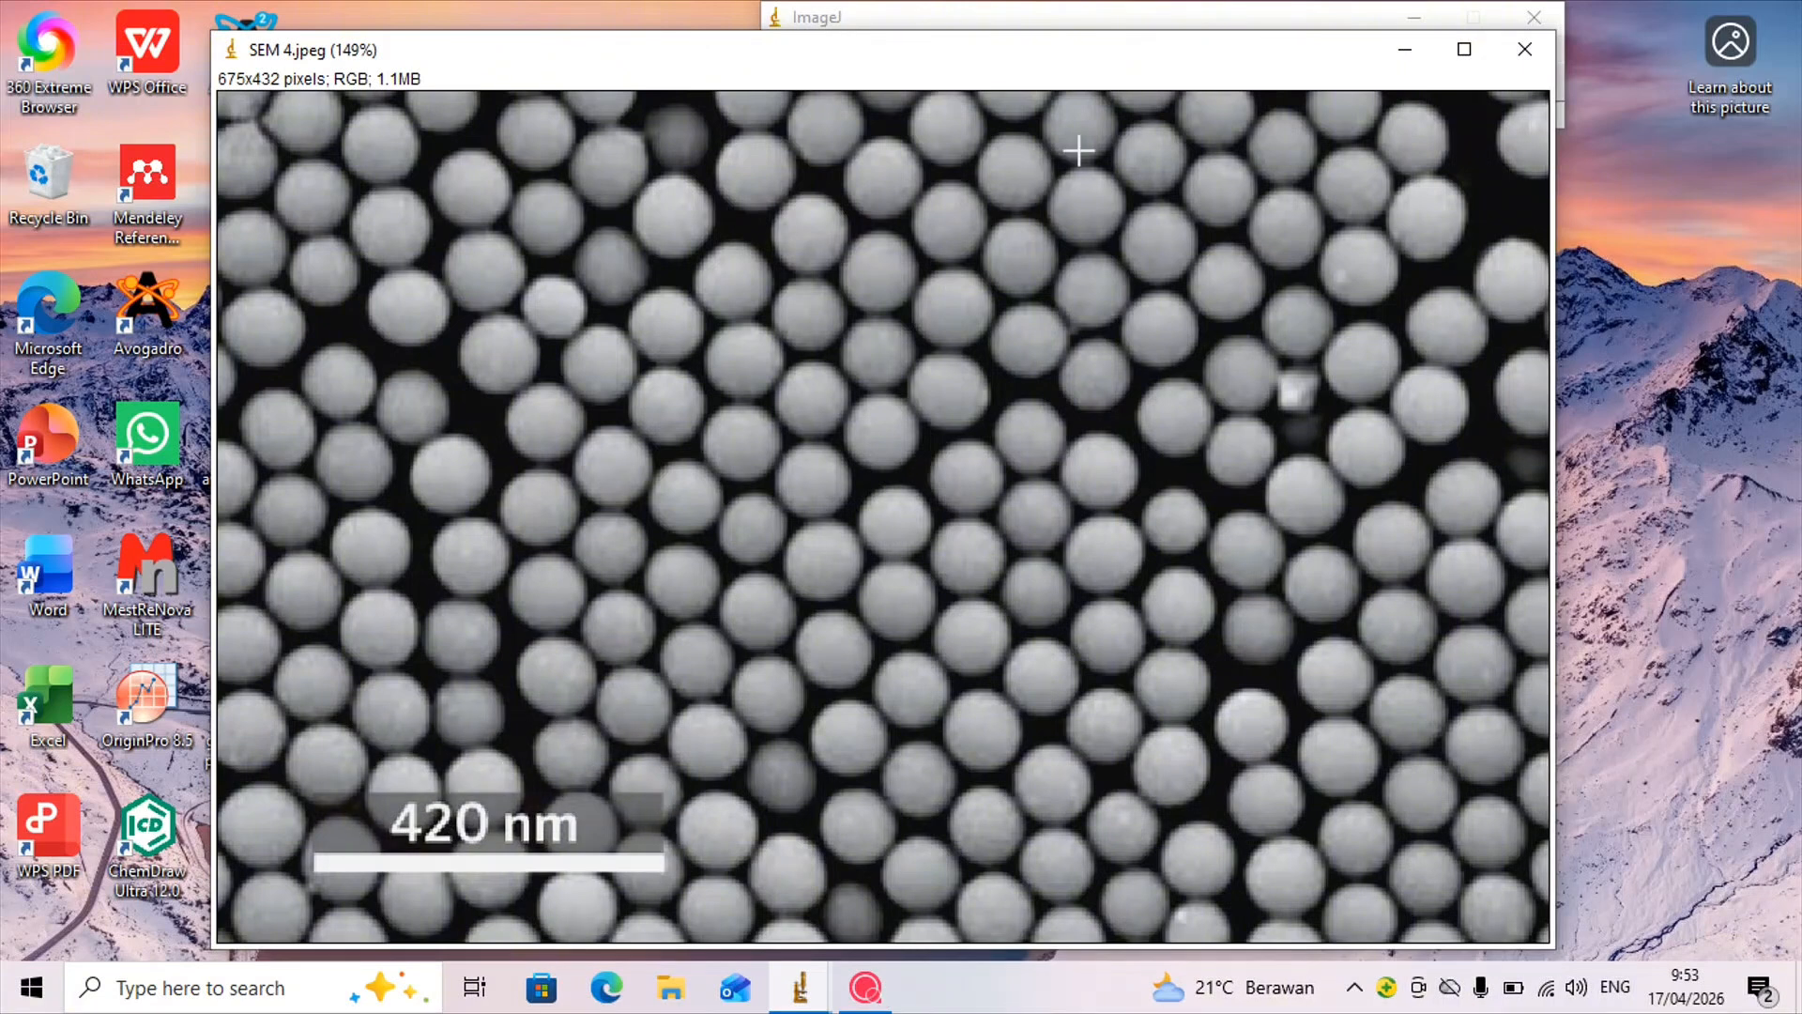
left_click(1173, 25)
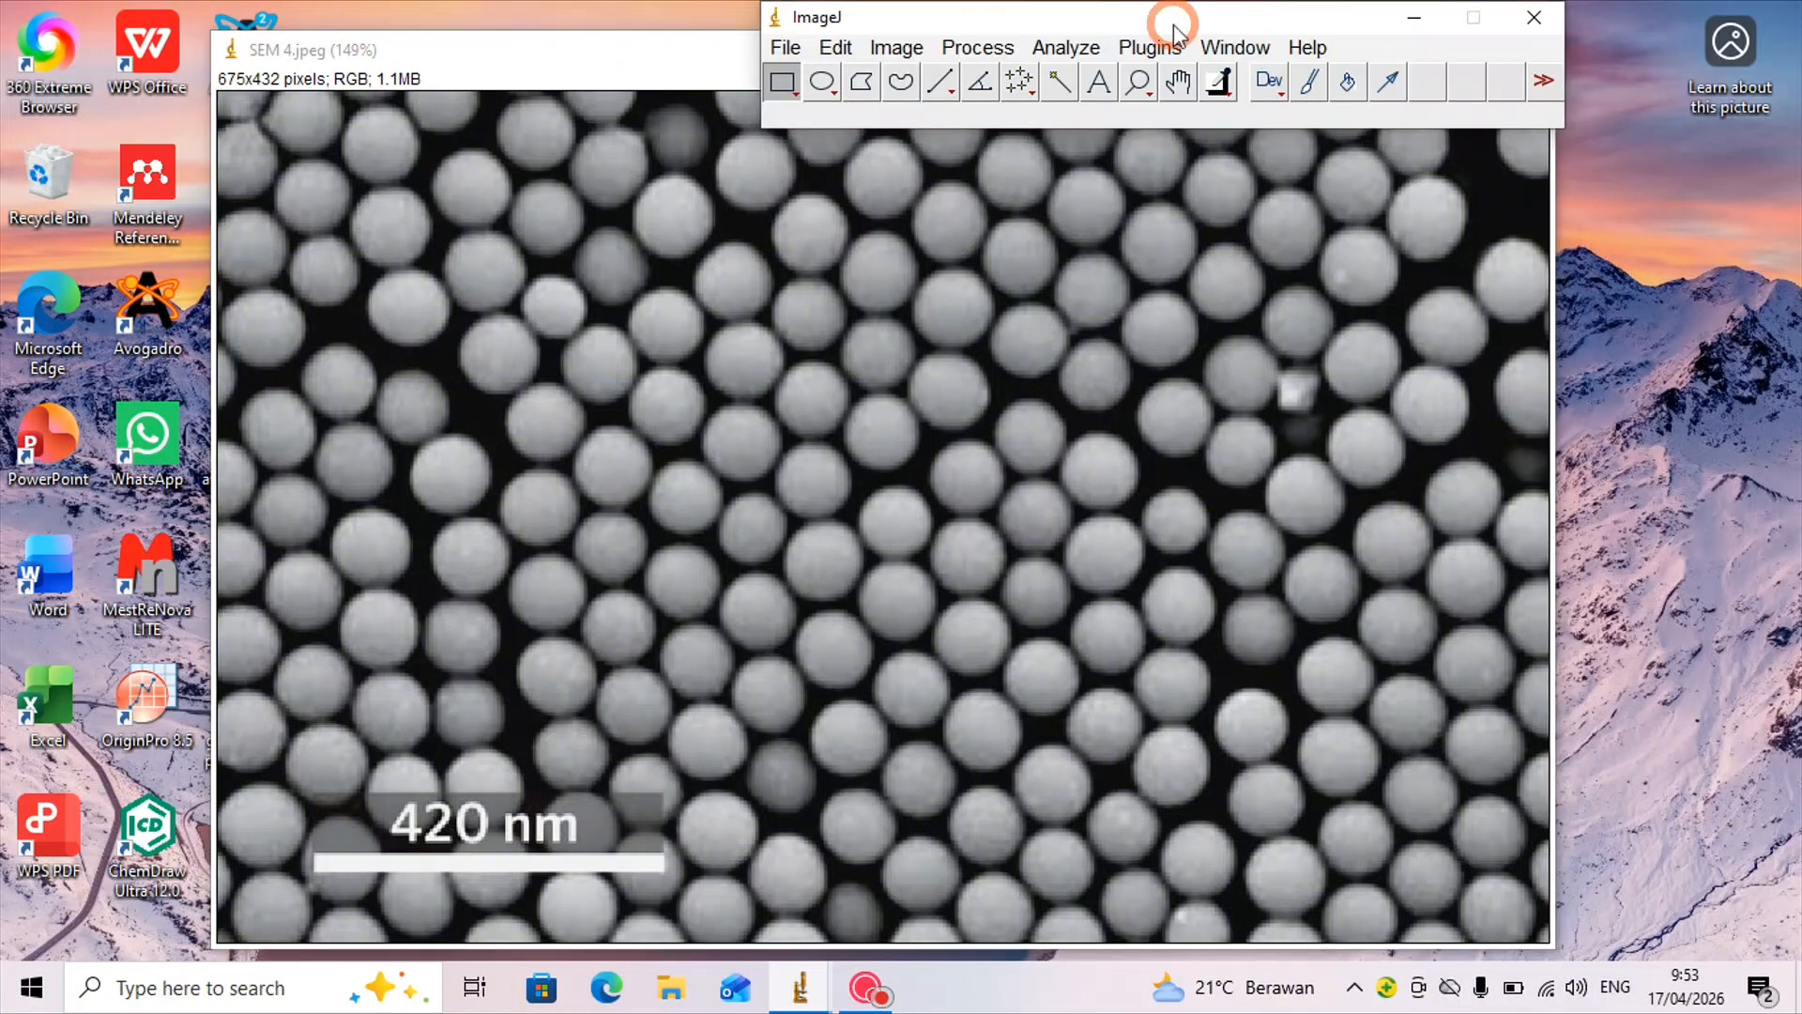
left_click(940, 83)
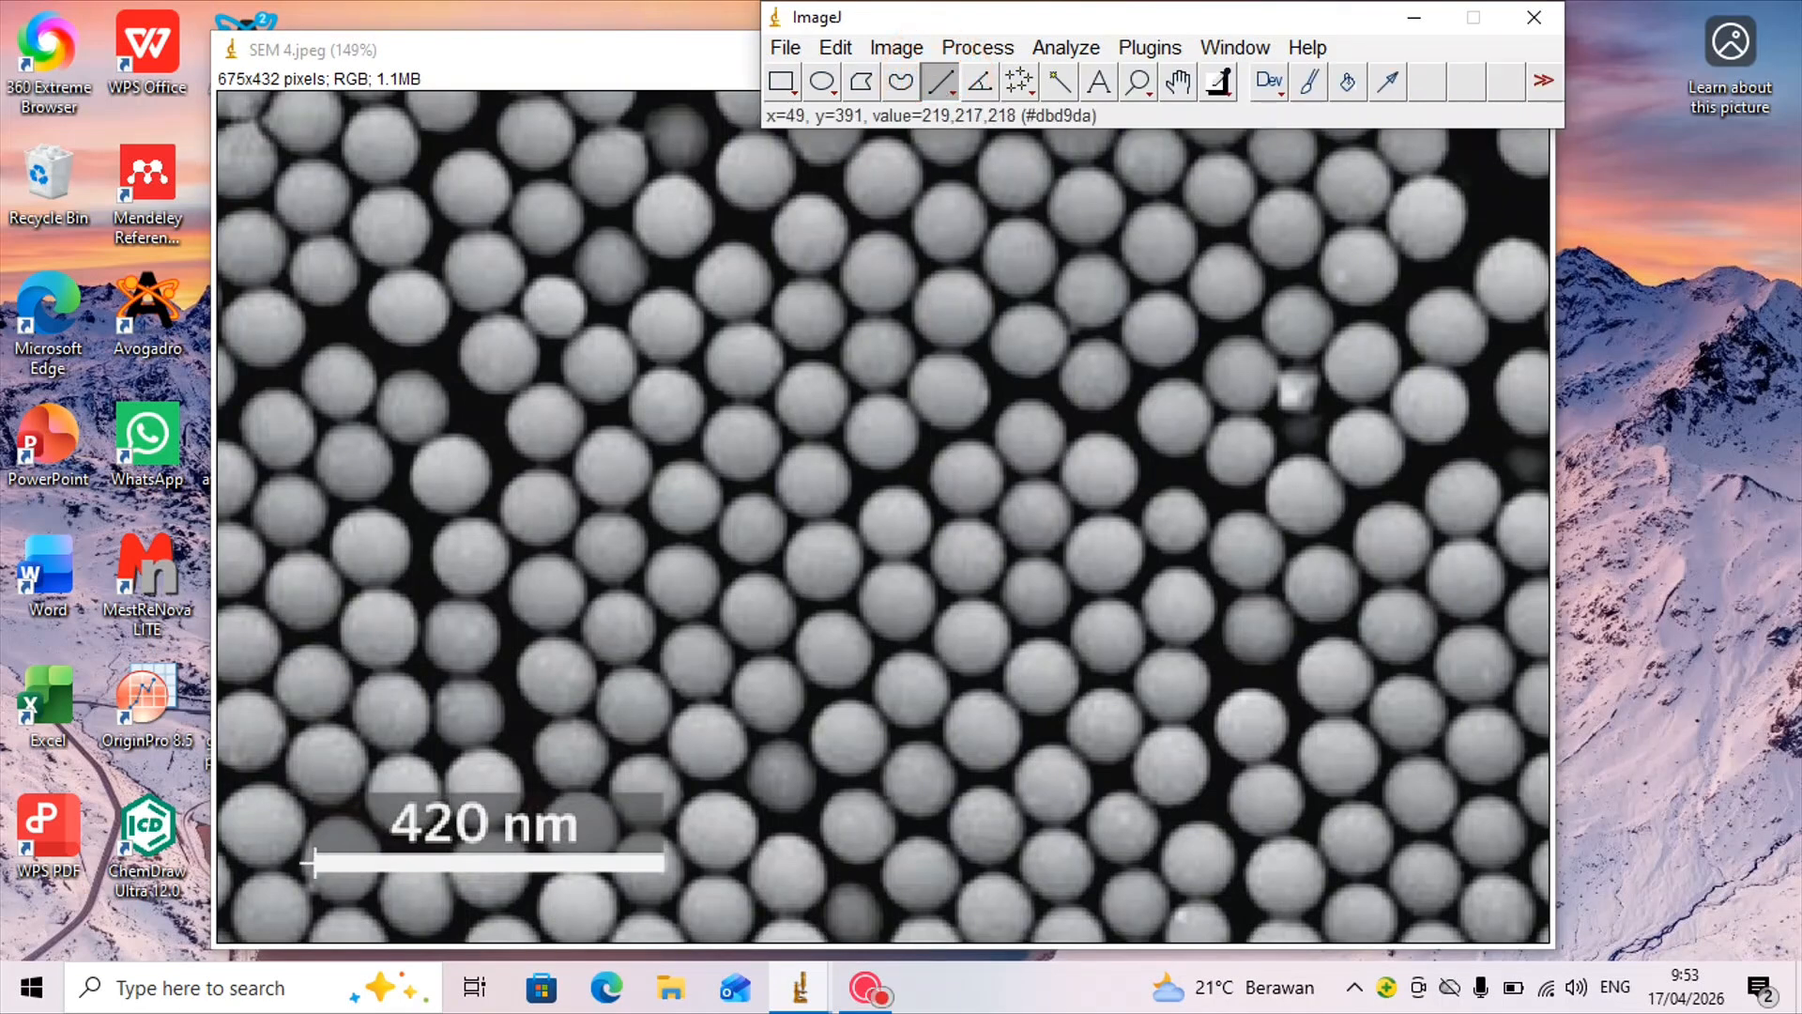
left_click(320, 862)
left_click_drag(320, 862, 663, 863)
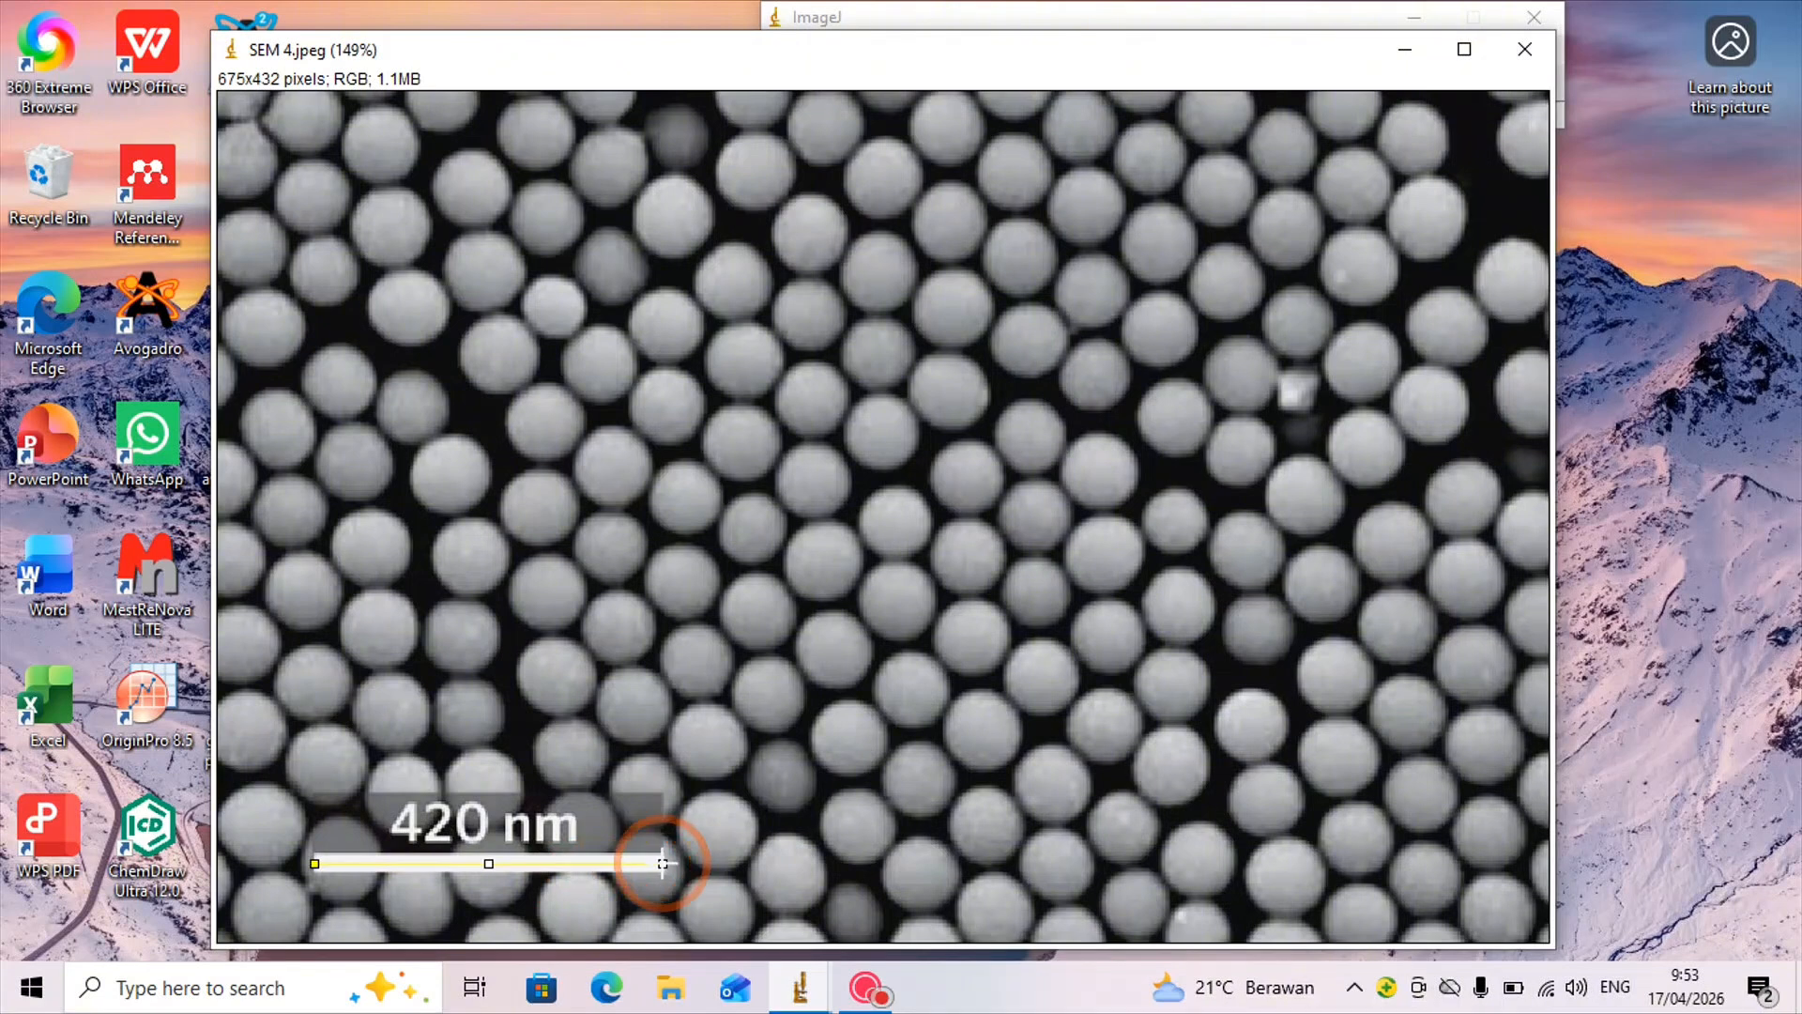
- Set the image scale from the drawn line with a known distance of 420 and nm as the unit of length
left_click(1056, 18)
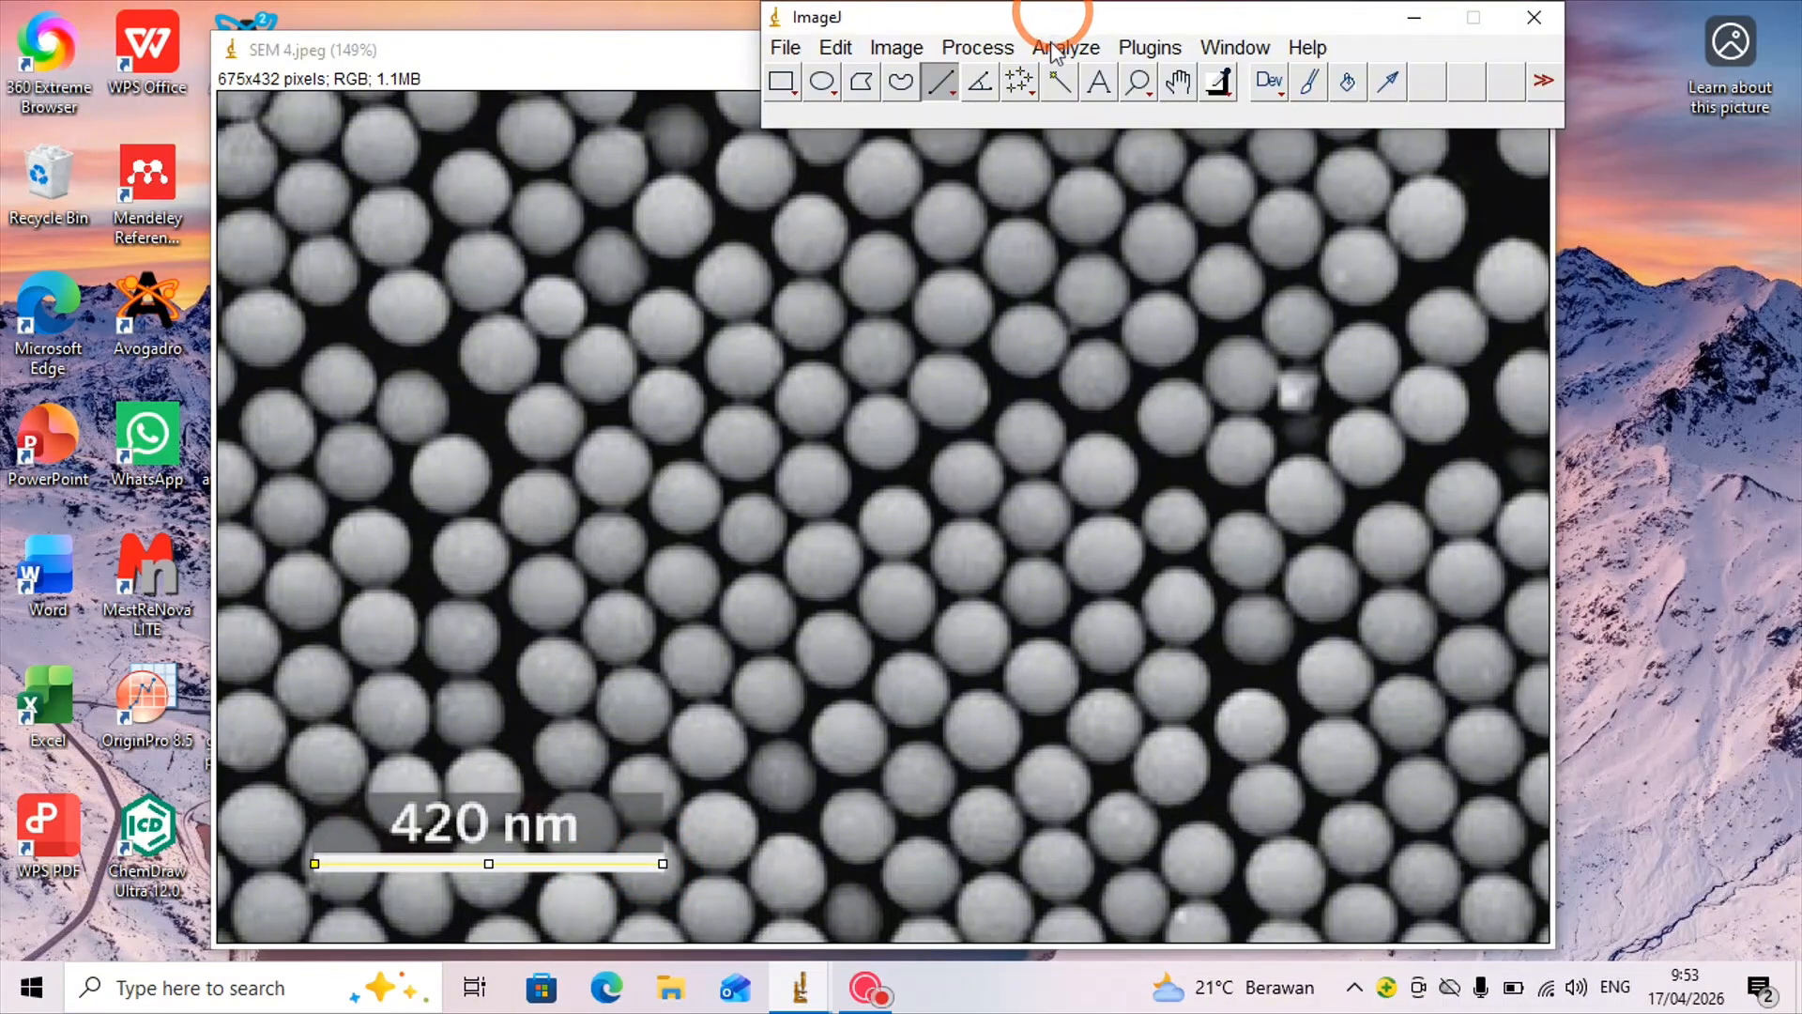
left_click(1045, 50)
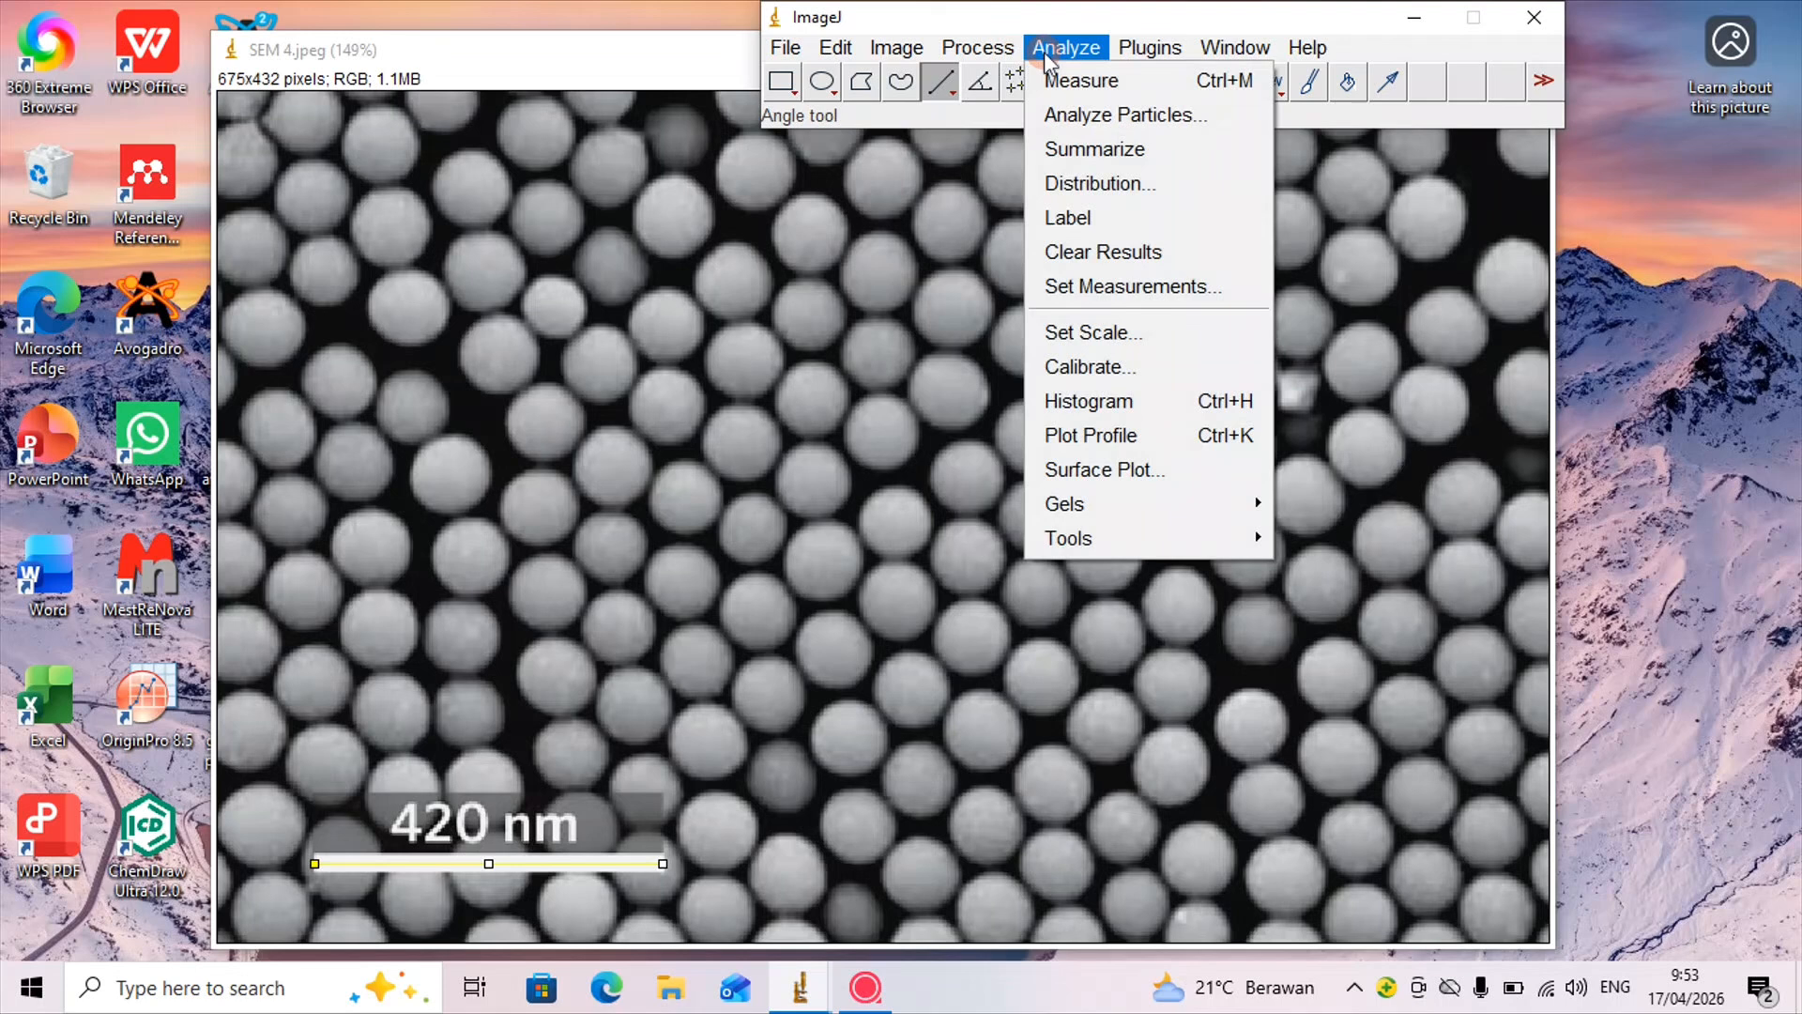
left_click(1147, 331)
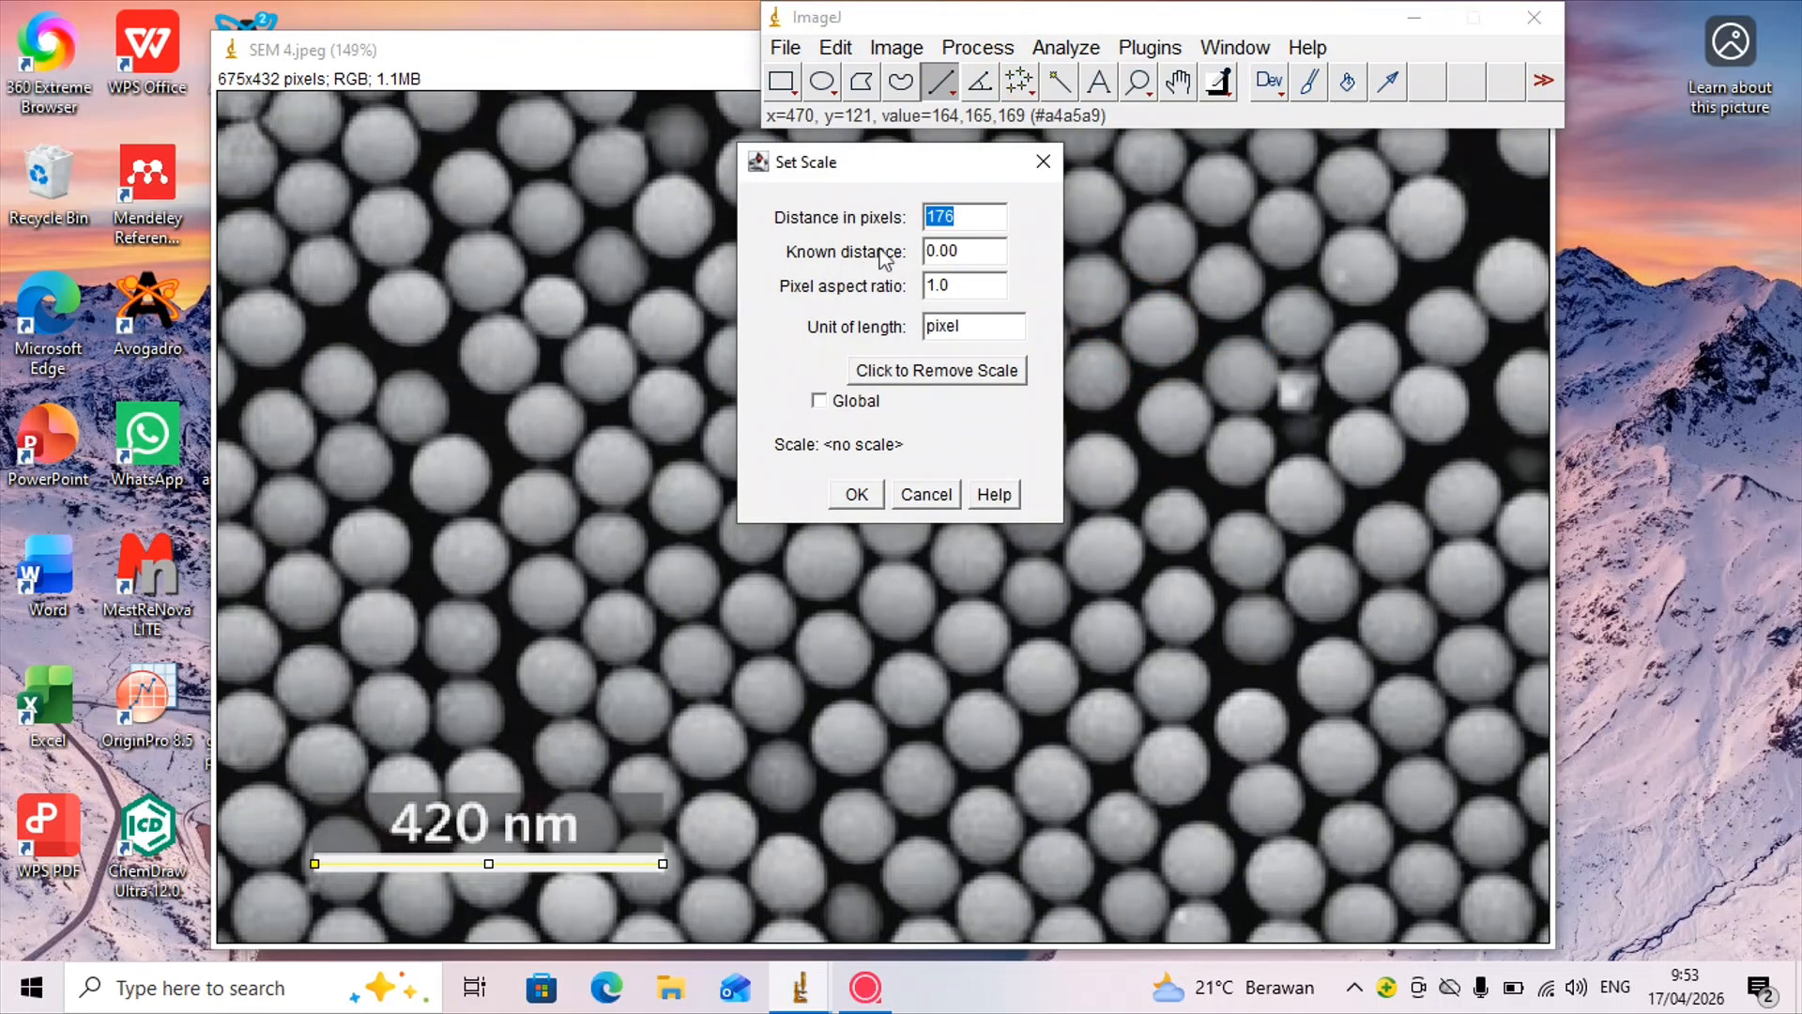
left_click(960, 250)
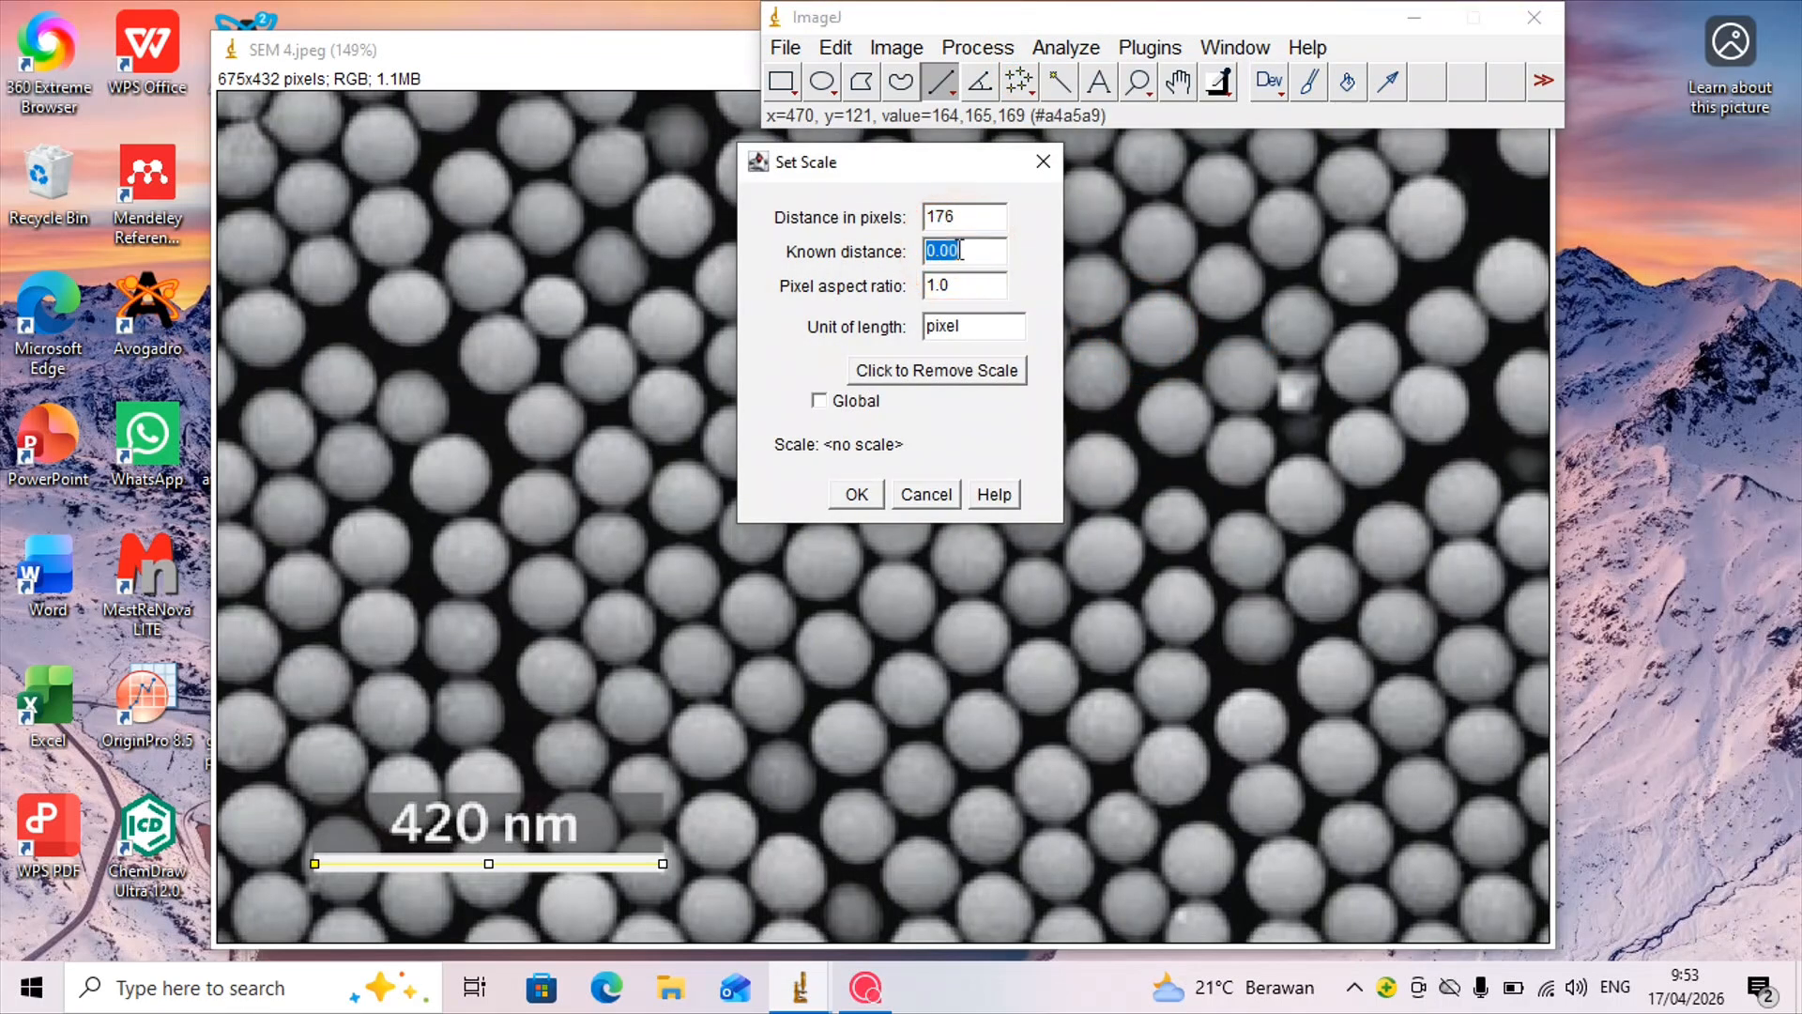
key("BackSpace")
type("420")
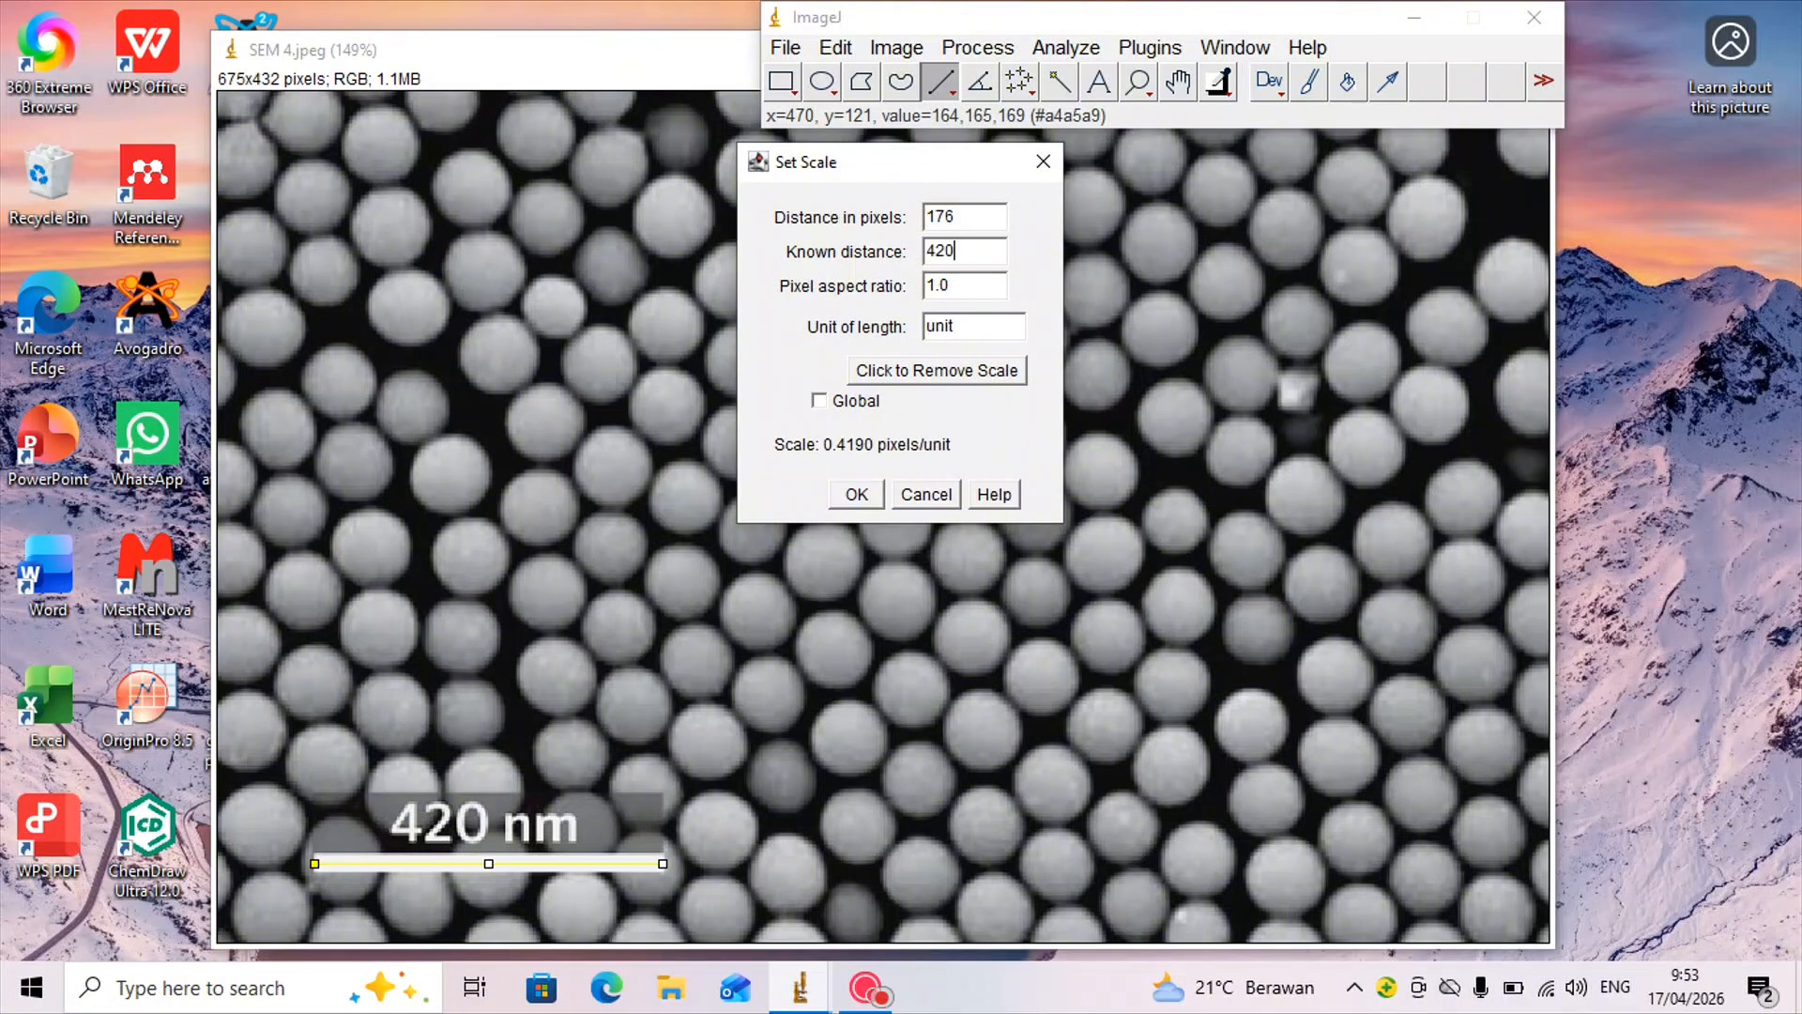
double_click(955, 324)
key("BackSpace")
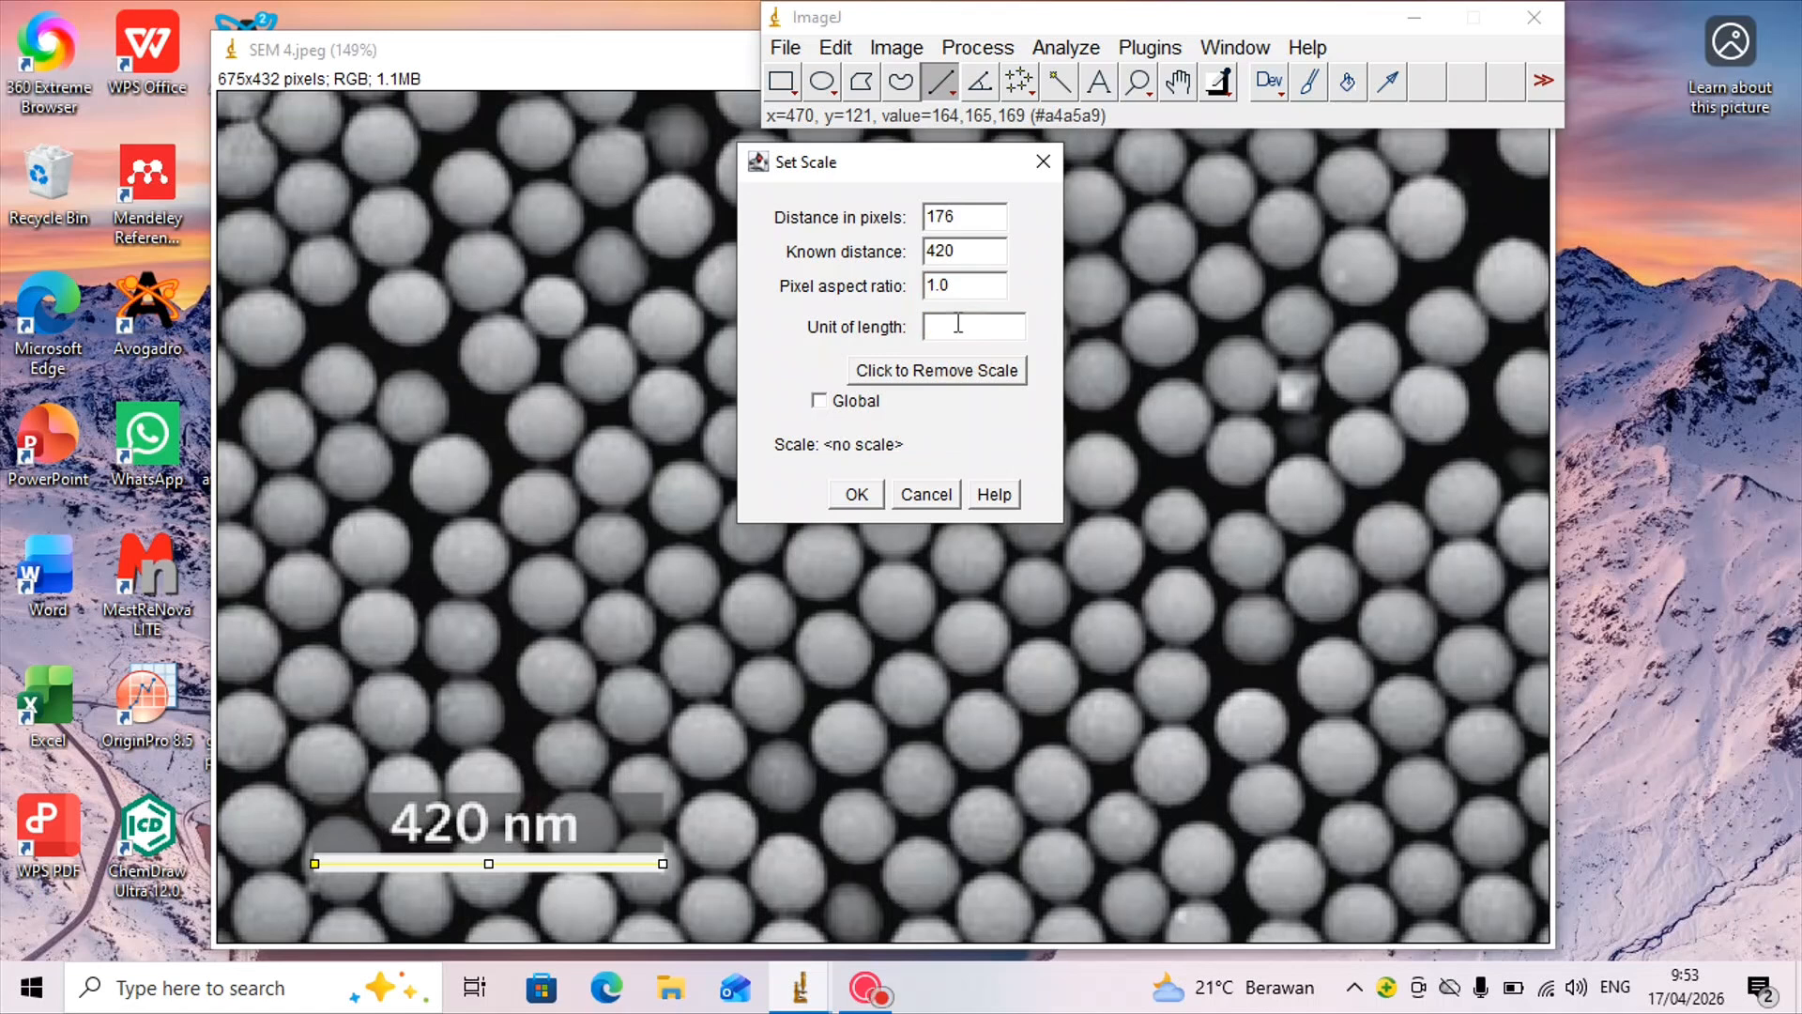
type("nm")
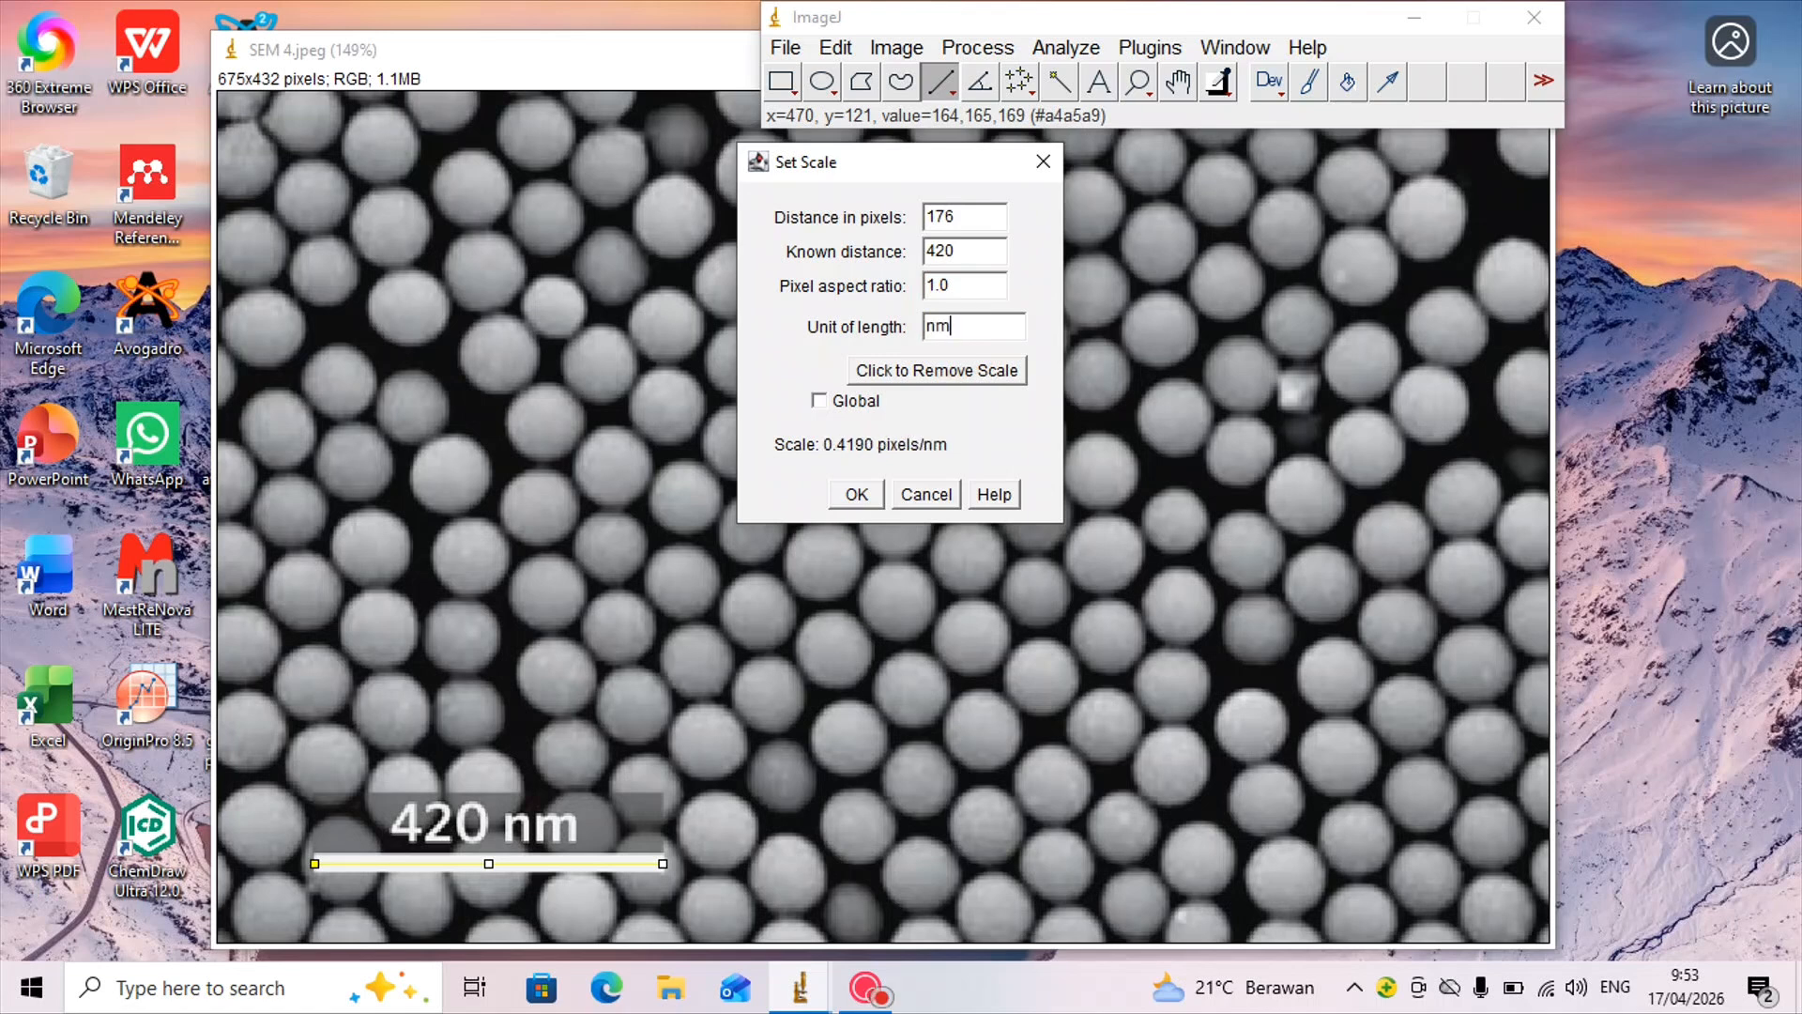
left_click(856, 496)
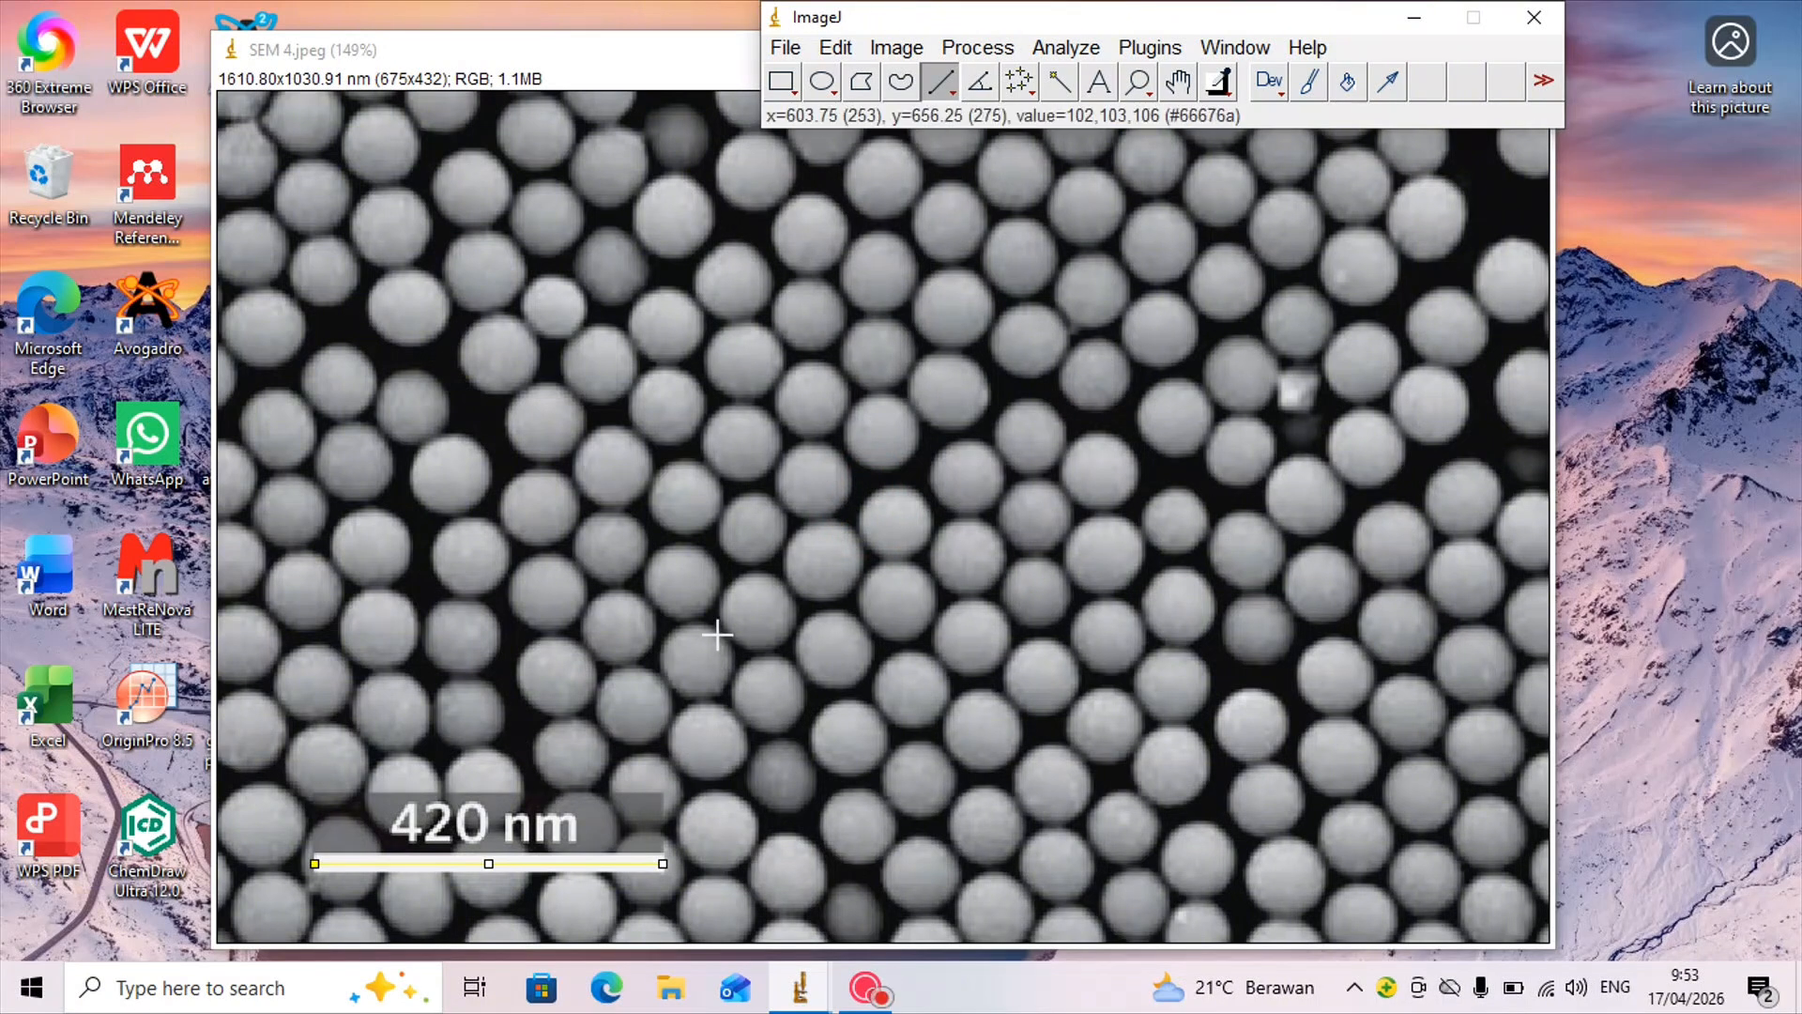
- Measure the line along the scale bar and check its length in the results table
key("ctrl+m")
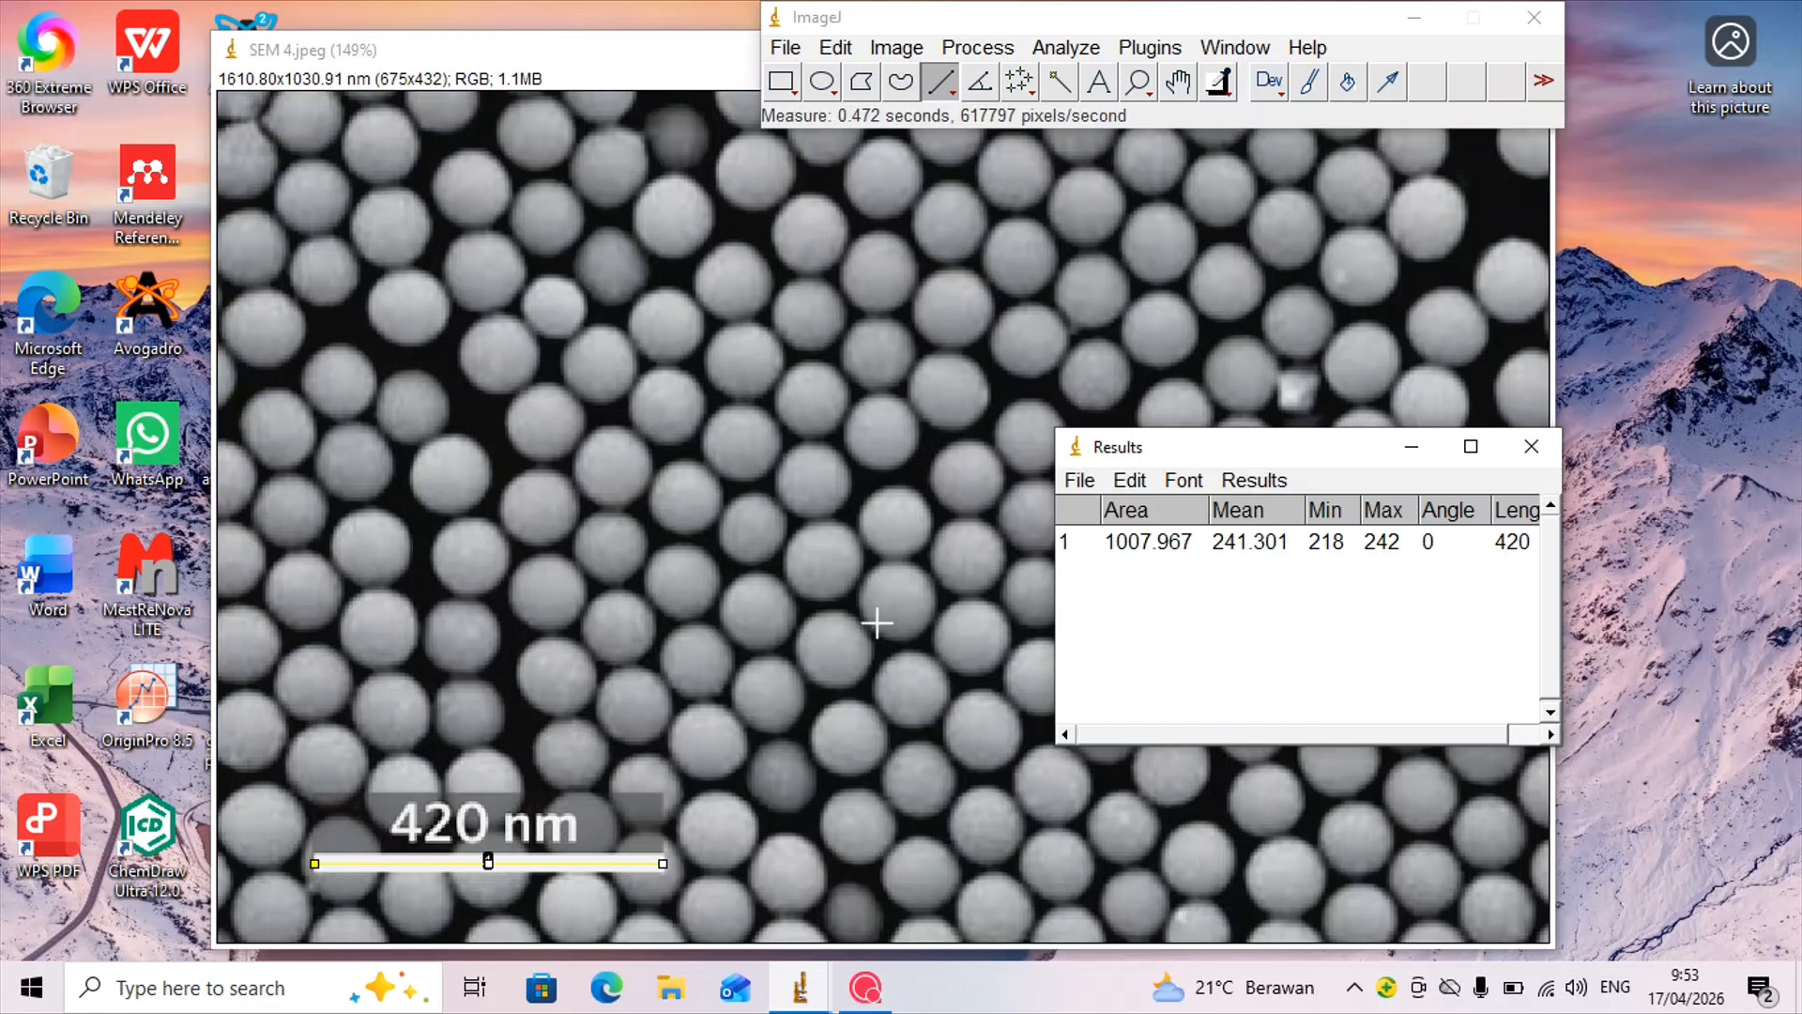
left_click_drag(1342, 453, 1345, 212)
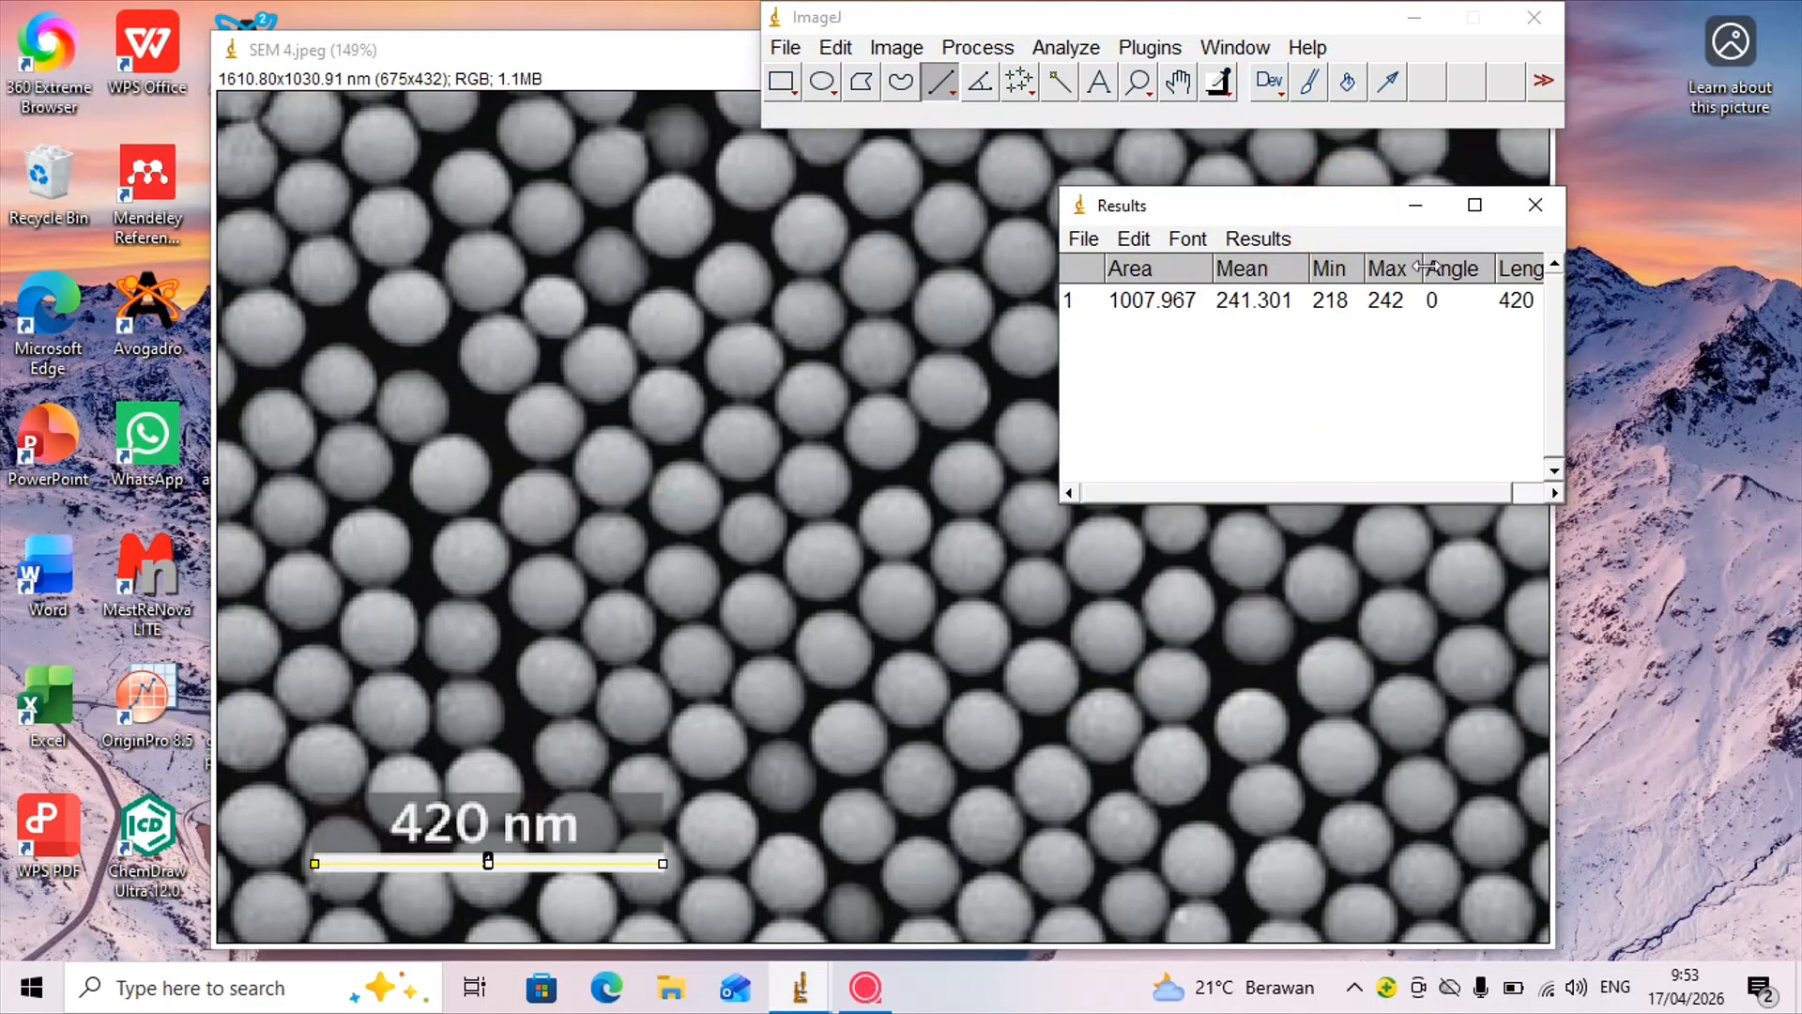
left_click(1432, 492)
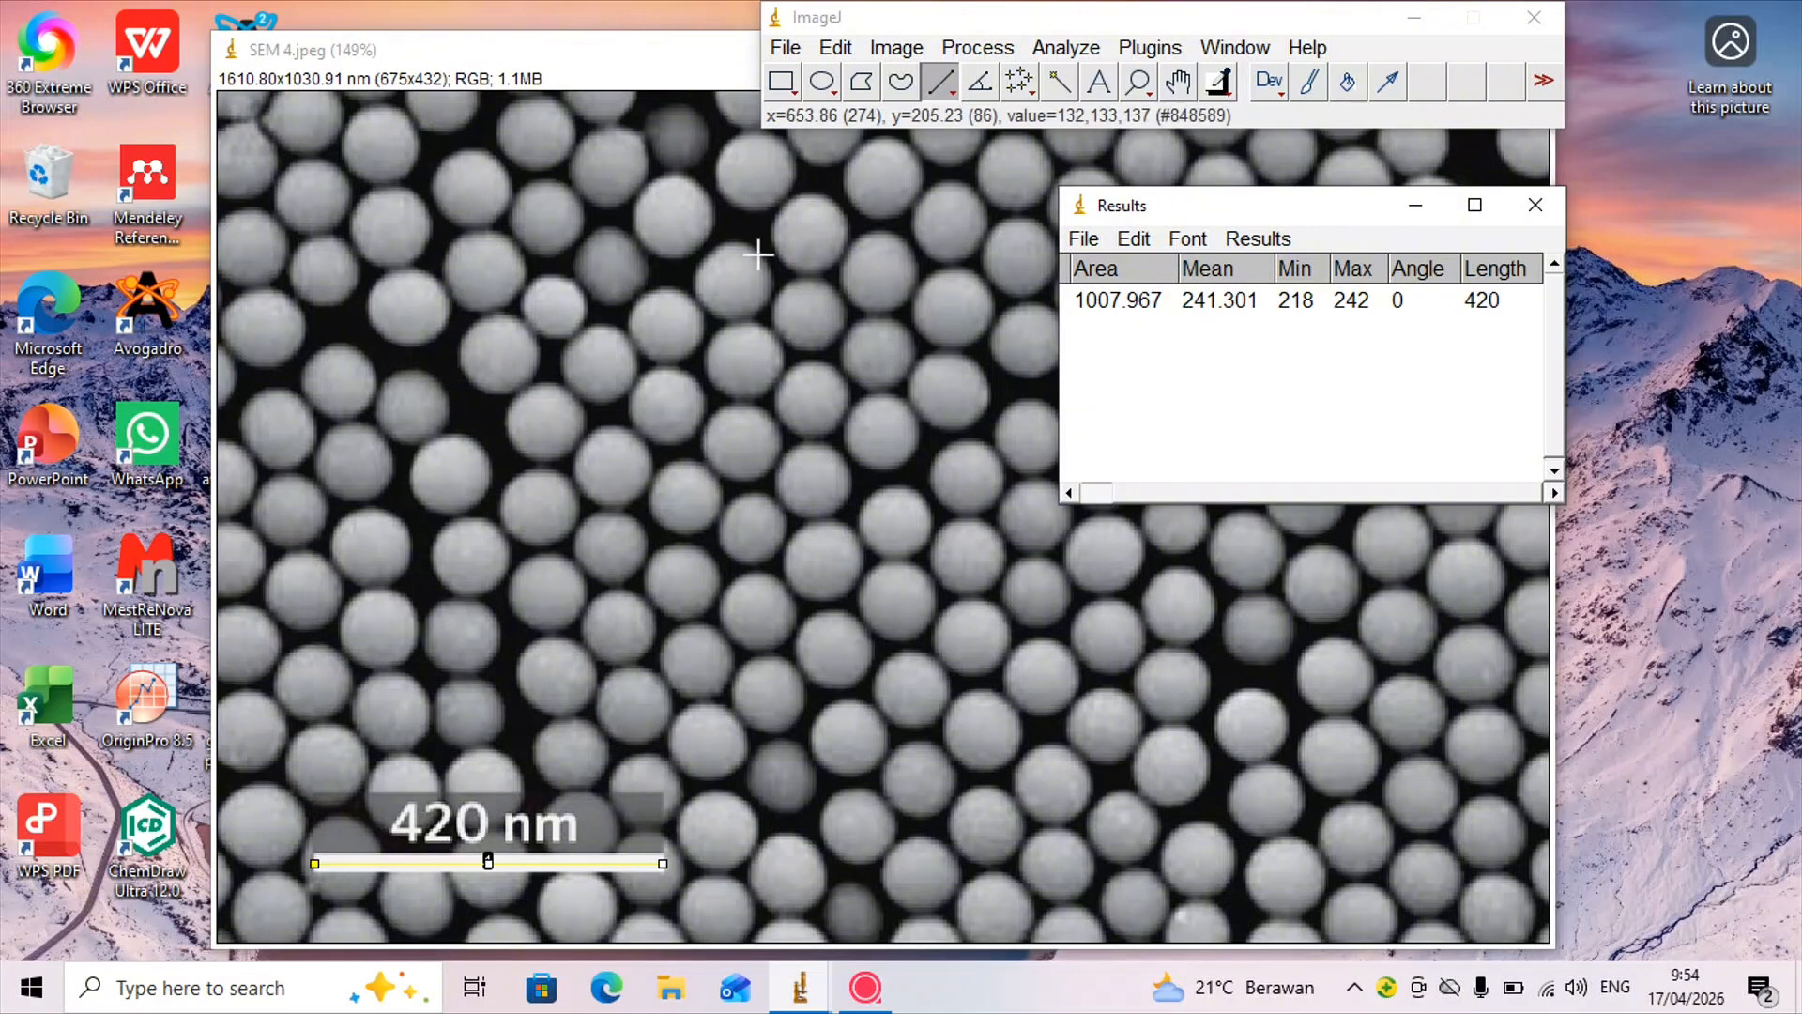
- Arrange the Results and SEM 4 image windows side by side and activate the Straight line tool
left_click_drag(1349, 215, 1542, 243)
left_click(696, 58)
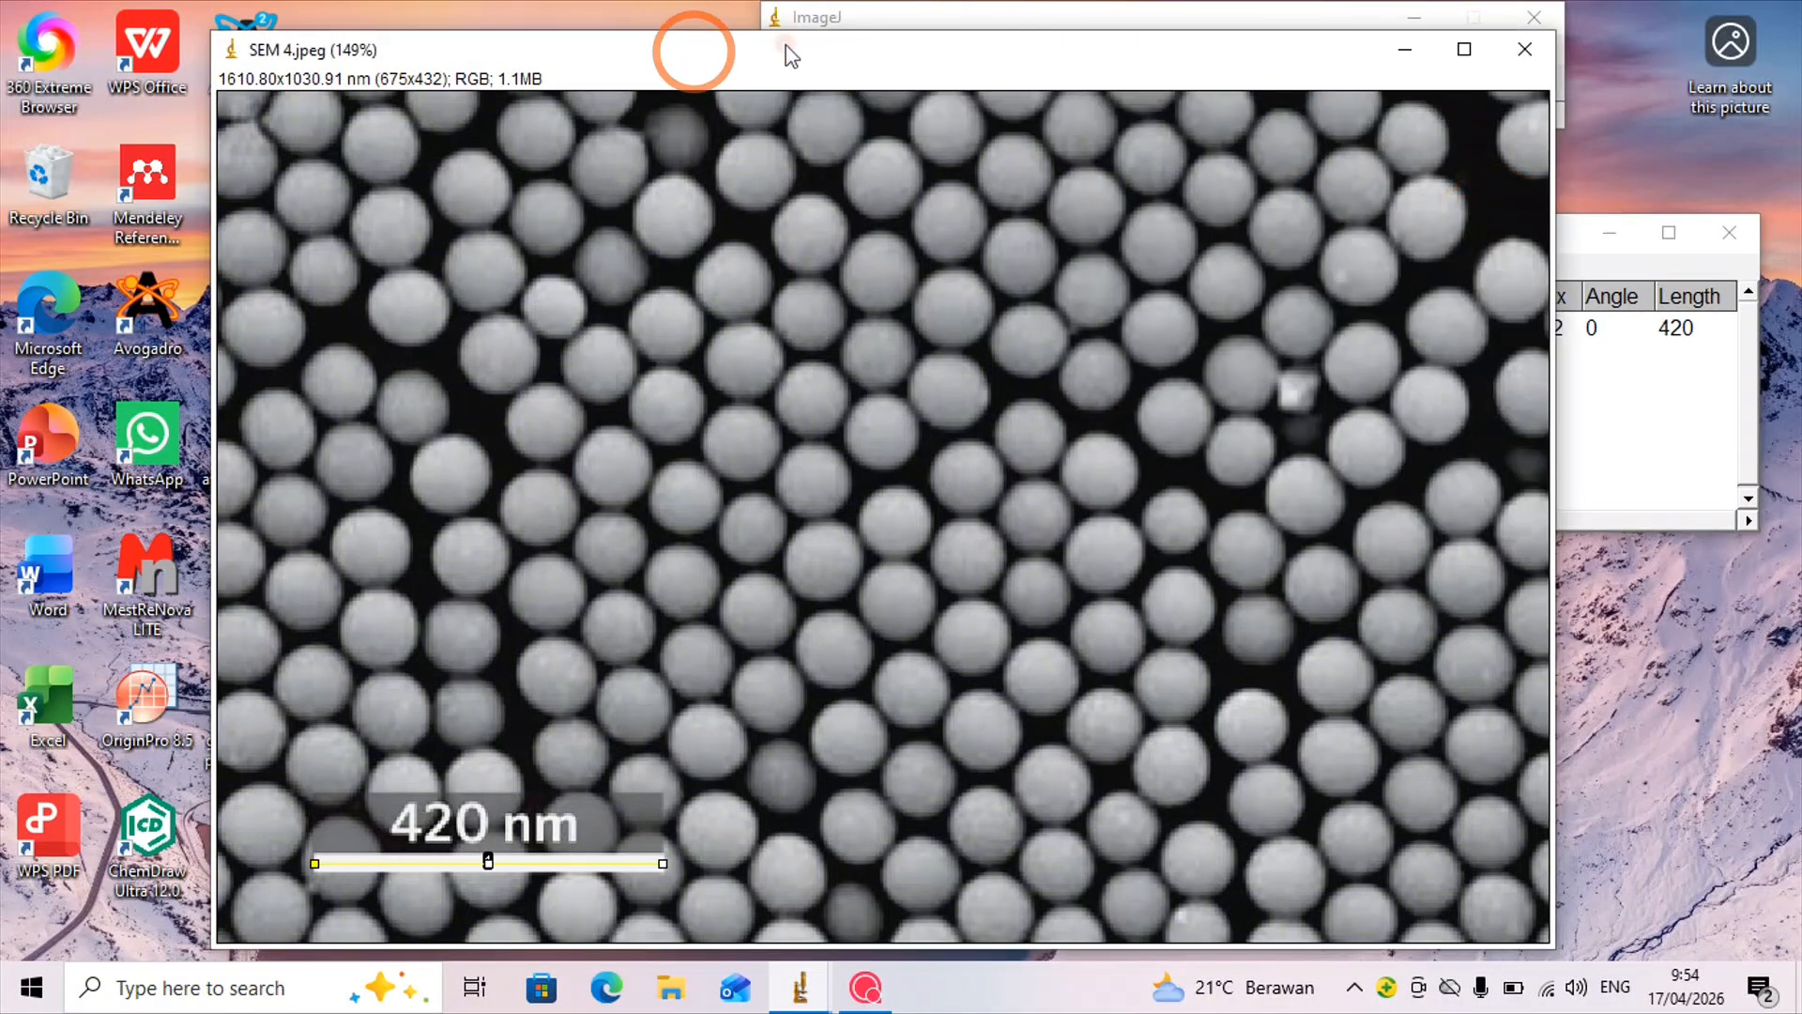
left_click_drag(695, 54, 525, 49)
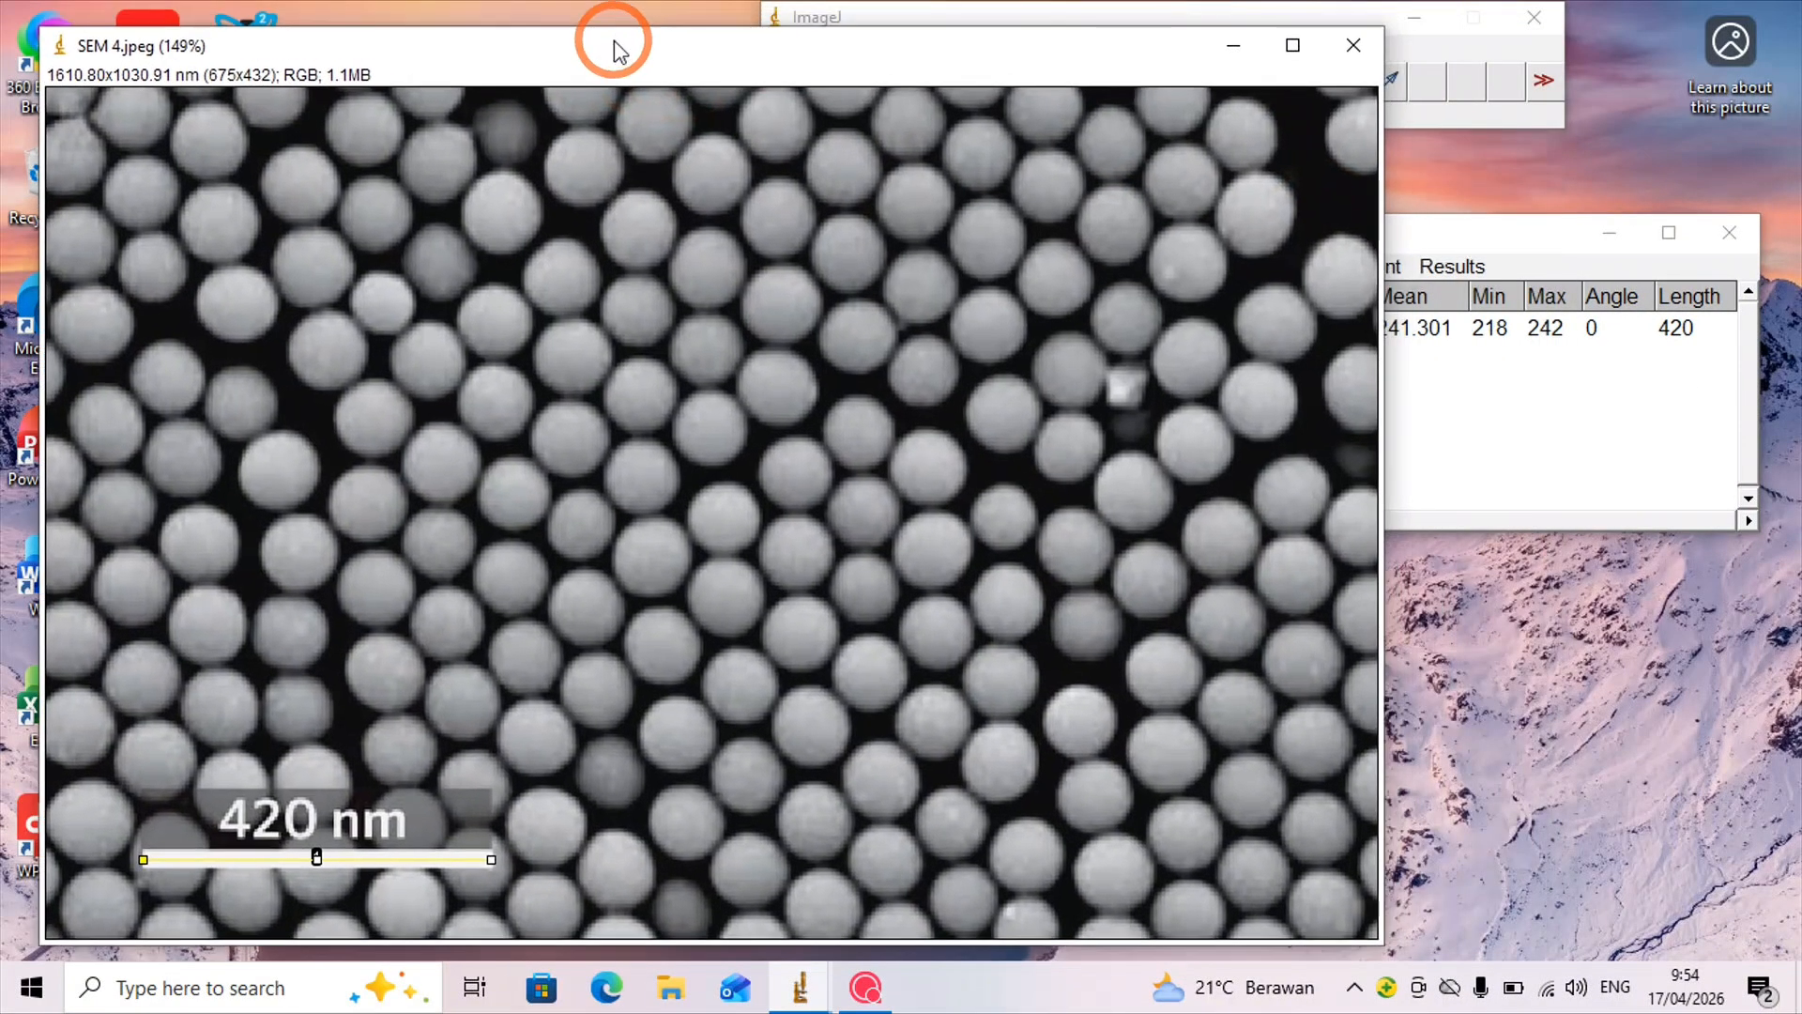
left_click(1190, 19)
left_click(939, 81)
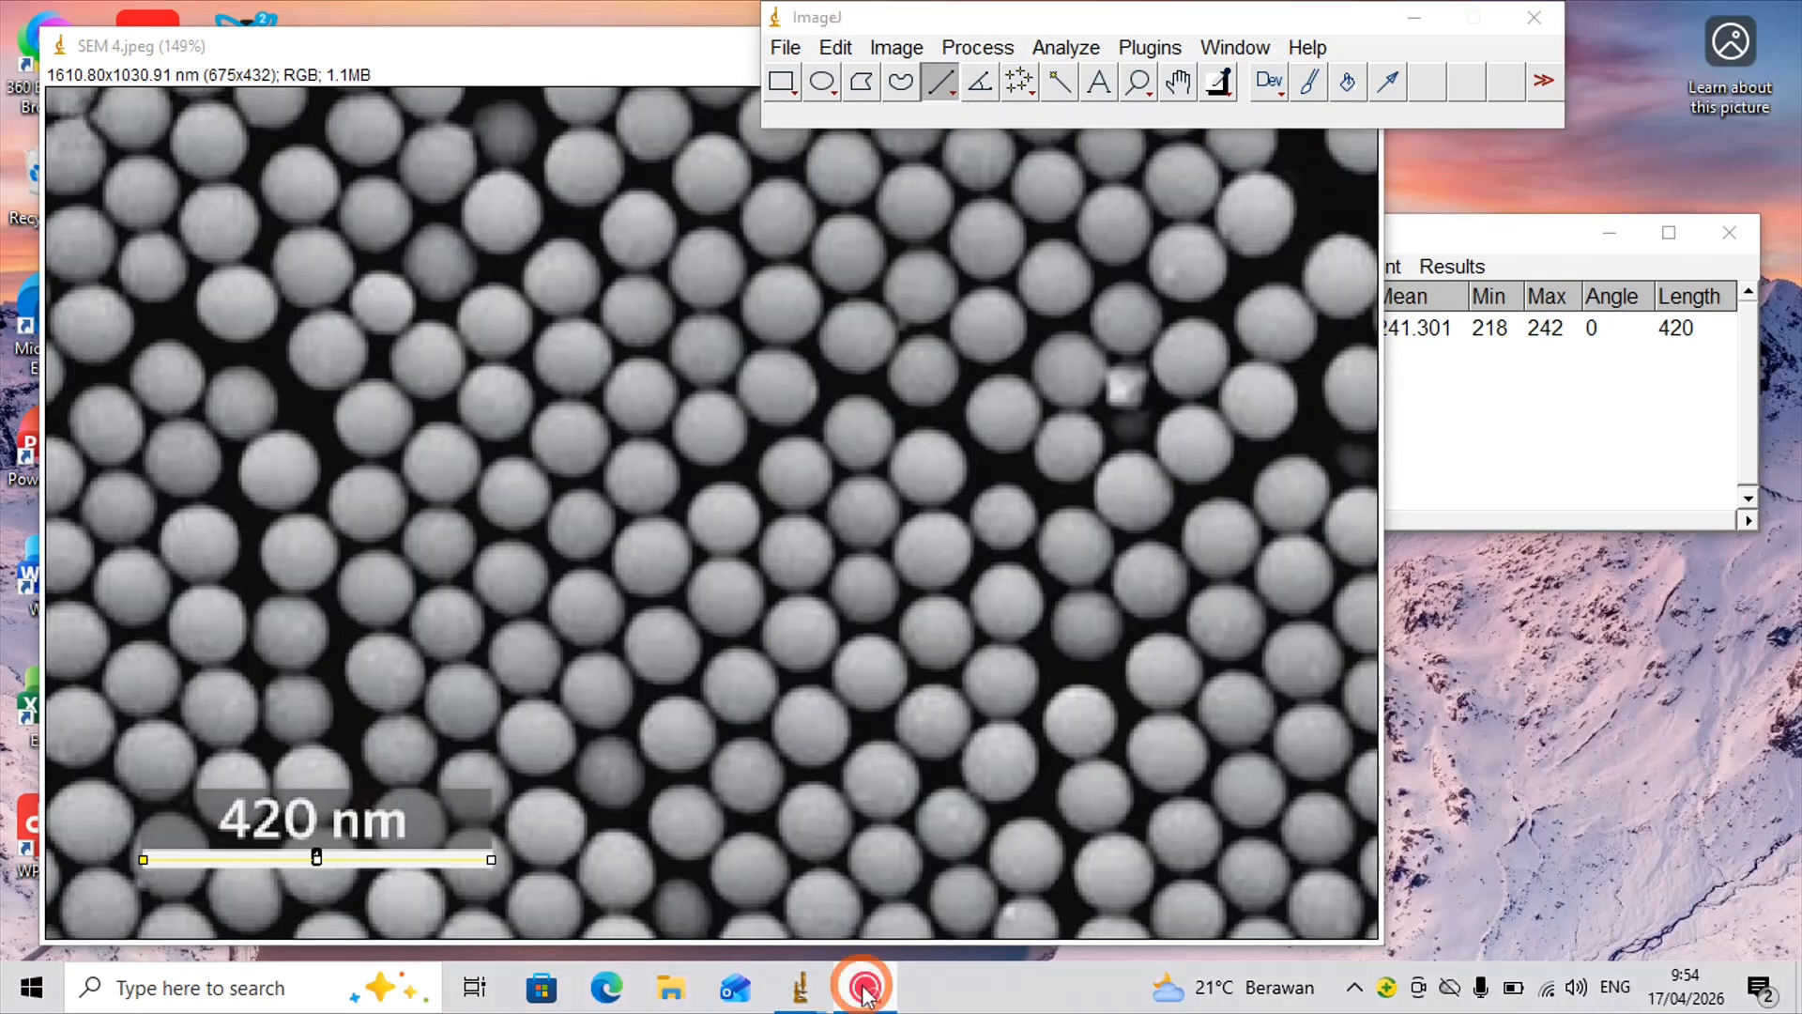
- Draw a line across each of the ten particles along the image's left edge and measure each diameter
mouse_move(73, 120)
left_mouse_down()
mouse_move(78, 281)
mouse_move(134, 328)
left_mouse_up()
key("ctrl+m")
key("ctrl+m")
key("ctrl+m")
mouse_move(70, 422)
left_mouse_down()
mouse_move(141, 422)
mouse_move(47, 507)
left_mouse_up()
left_click_drag(53, 519, 73, 770)
left_click_drag(48, 827, 134, 826)
left_click_drag(62, 910, 136, 910)
key("ctrl+m")
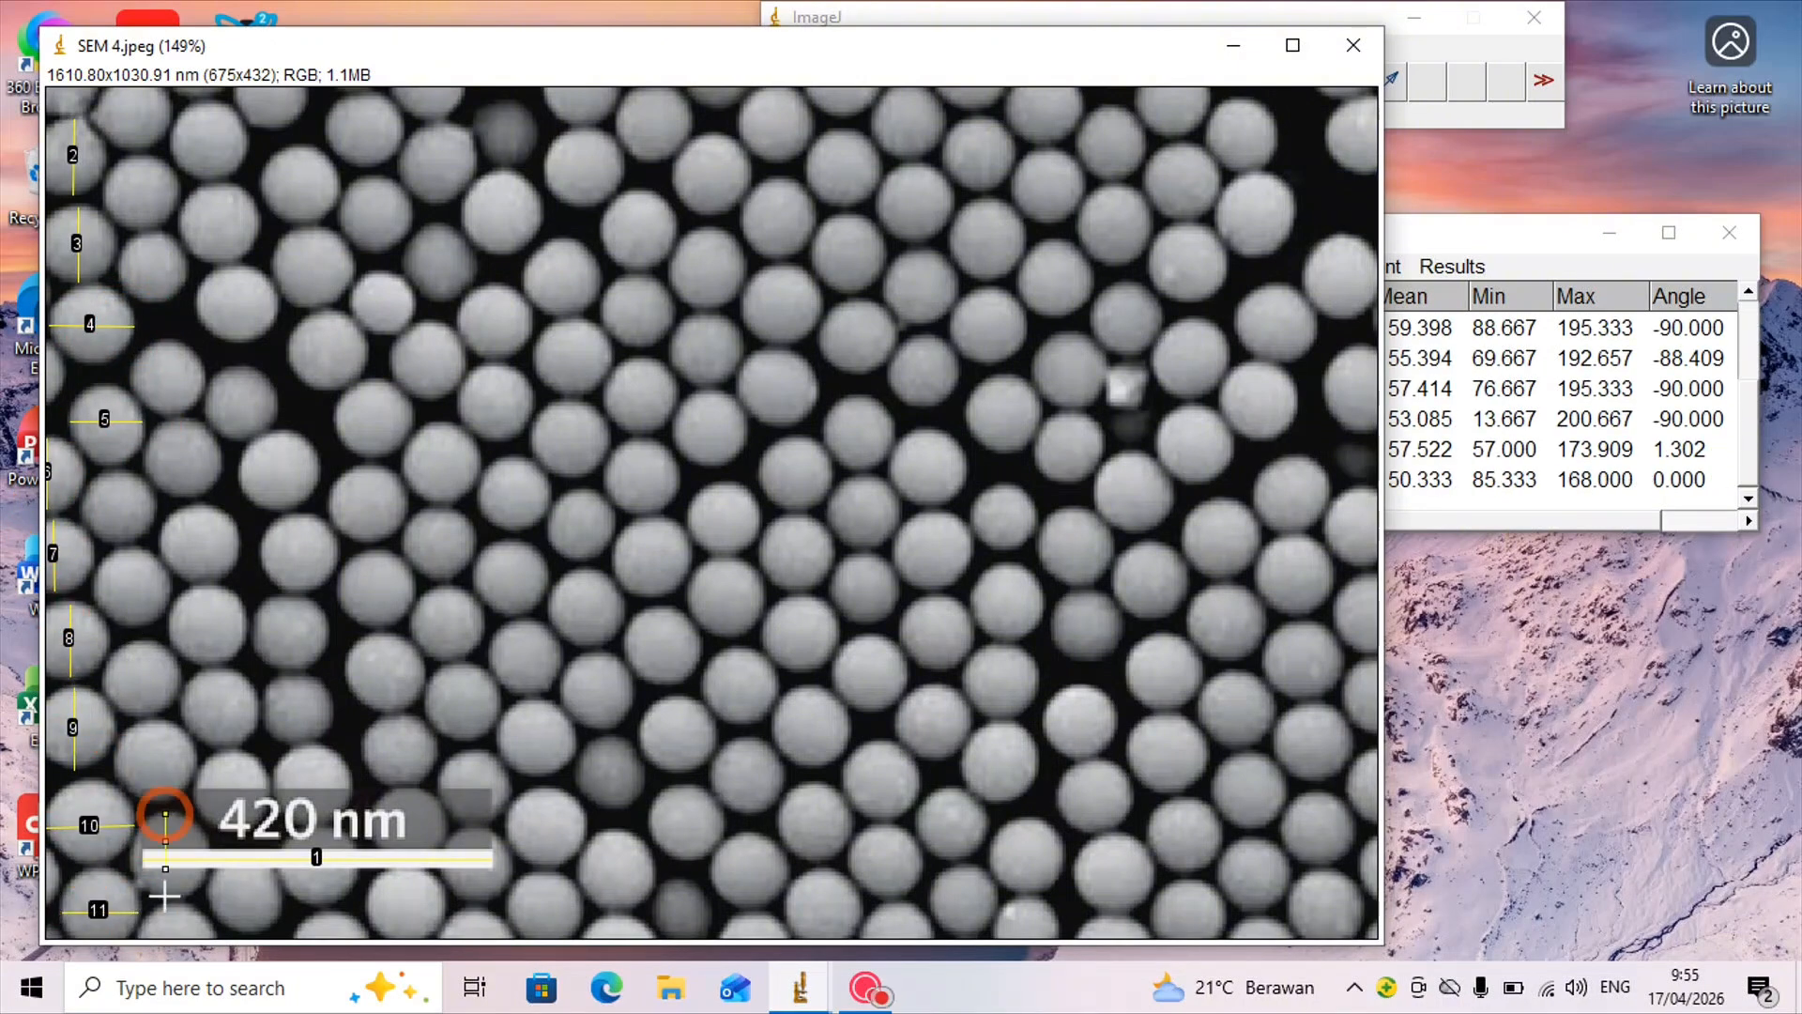
- Measure the diameters of the nine particles around the scale bar and along the image's lower-left edge
key("ctrl+m")
mouse_move(166, 815)
left_mouse_down()
mouse_move(165, 896)
mouse_move(214, 935)
left_mouse_up()
mouse_move(208, 893)
left_mouse_down()
mouse_move(281, 893)
mouse_move(353, 864)
left_mouse_up()
mouse_move(297, 936)
left_mouse_down()
mouse_move(368, 936)
mouse_move(442, 903)
mouse_move(514, 935)
mouse_move(583, 904)
left_mouse_up()
key("ctrl+m")
left_click_drag(441, 866, 514, 867)
- Measure the diameters of the three particles beside the upper end of the measured left-edge column
left_click_drag(90, 113, 171, 112)
key("ctrl+m")
left_click_drag(107, 194, 181, 195)
key("ctrl+m")
left_click_drag(117, 266, 181, 266)
key("ctrl+m")
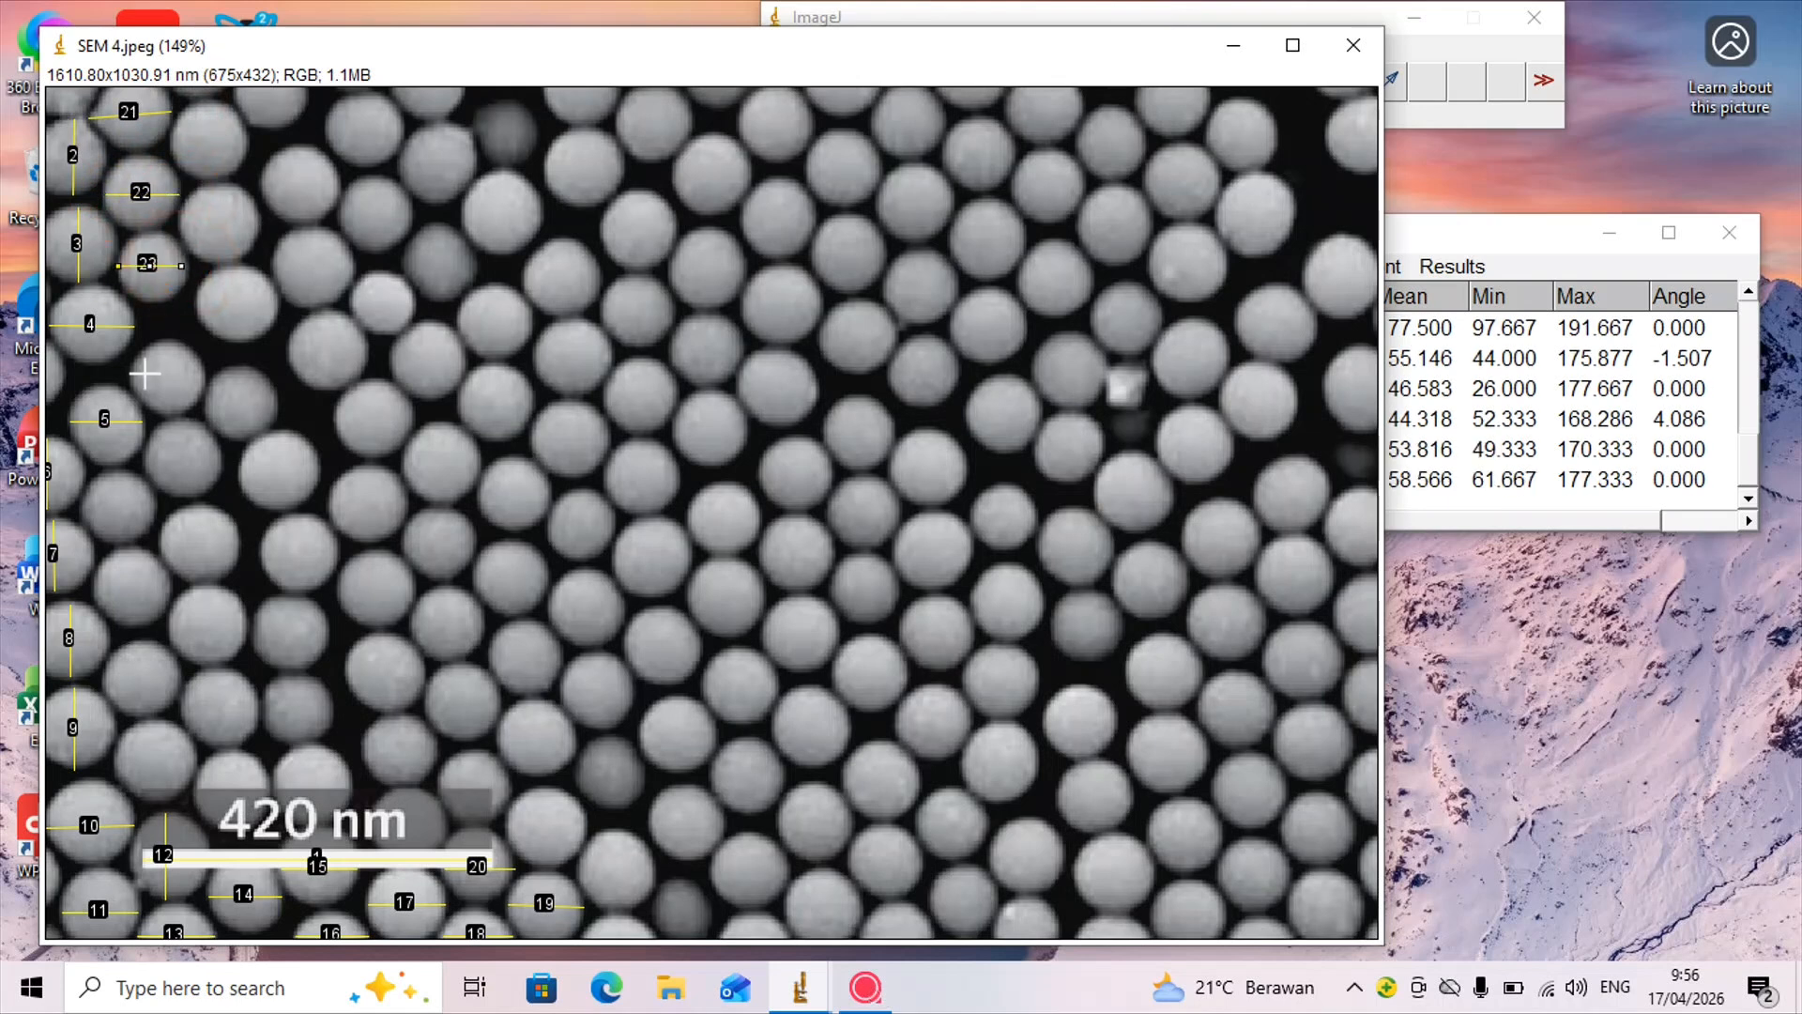
- Measure the diameters of the unmeasured particles in the left part of the image, down to the 420 nm label
left_click_drag(83, 516, 157, 505)
key("ctrl+m")
left_click_drag(160, 545, 236, 546)
key("ctrl+m")
mouse_move(95, 587)
left_mouse_down()
mouse_move(174, 584)
mouse_move(245, 626)
left_mouse_up()
mouse_move(103, 681)
left_mouse_down()
mouse_move(182, 677)
mouse_move(261, 704)
left_mouse_up()
key("ctrl+m")
key("ctrl+m")
mouse_move(115, 762)
left_mouse_down()
mouse_move(198, 760)
mouse_move(331, 705)
left_mouse_up()
key("ctrl+m")
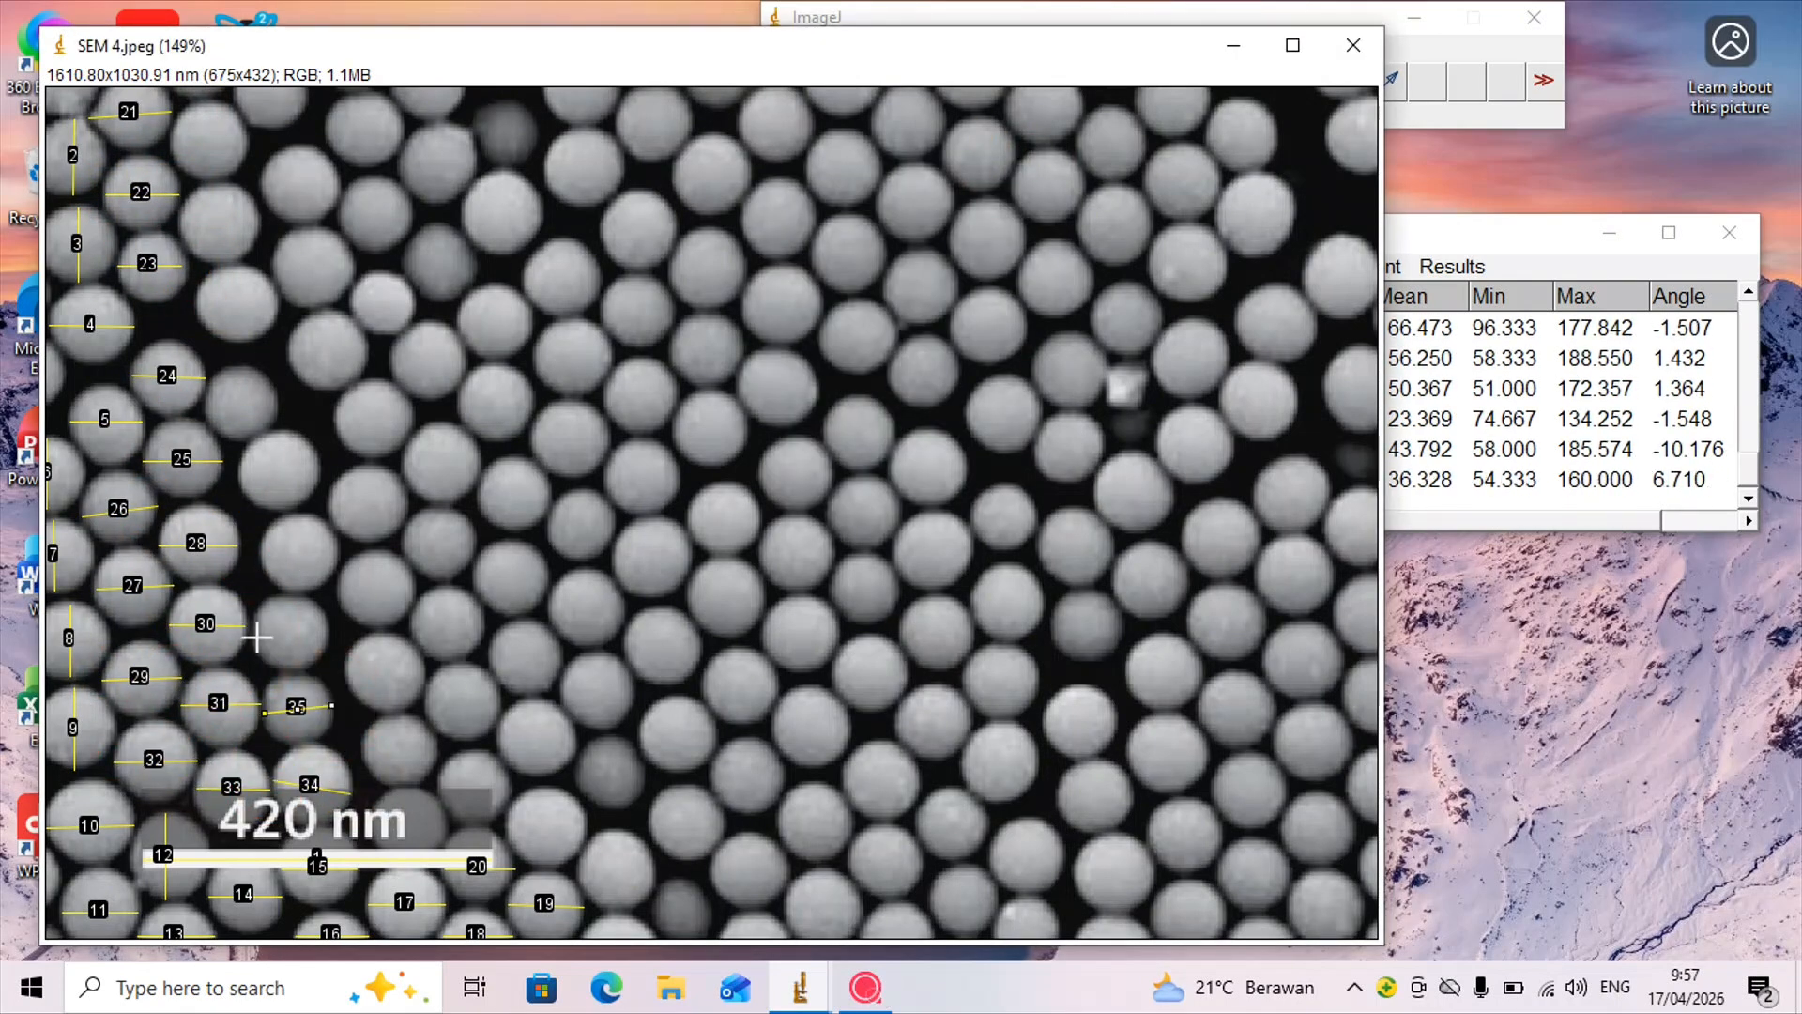
- Measure particle diameters up the neighbouring column to the image's top edge, then partway down the adjacent one
left_click_drag(255, 634, 329, 627)
left_click_drag(261, 554, 337, 552)
left_click_drag(239, 475, 317, 464)
left_click_drag(200, 408, 275, 395)
left_click_drag(197, 301, 277, 304)
key("ctrl+m")
key("ctrl+m")
mouse_move(178, 222)
left_mouse_down()
mouse_move(258, 222)
mouse_move(350, 264)
left_mouse_up()
key("ctrl+m")
left_click_drag(289, 349, 366, 349)
left_click_drag(337, 412, 413, 411)
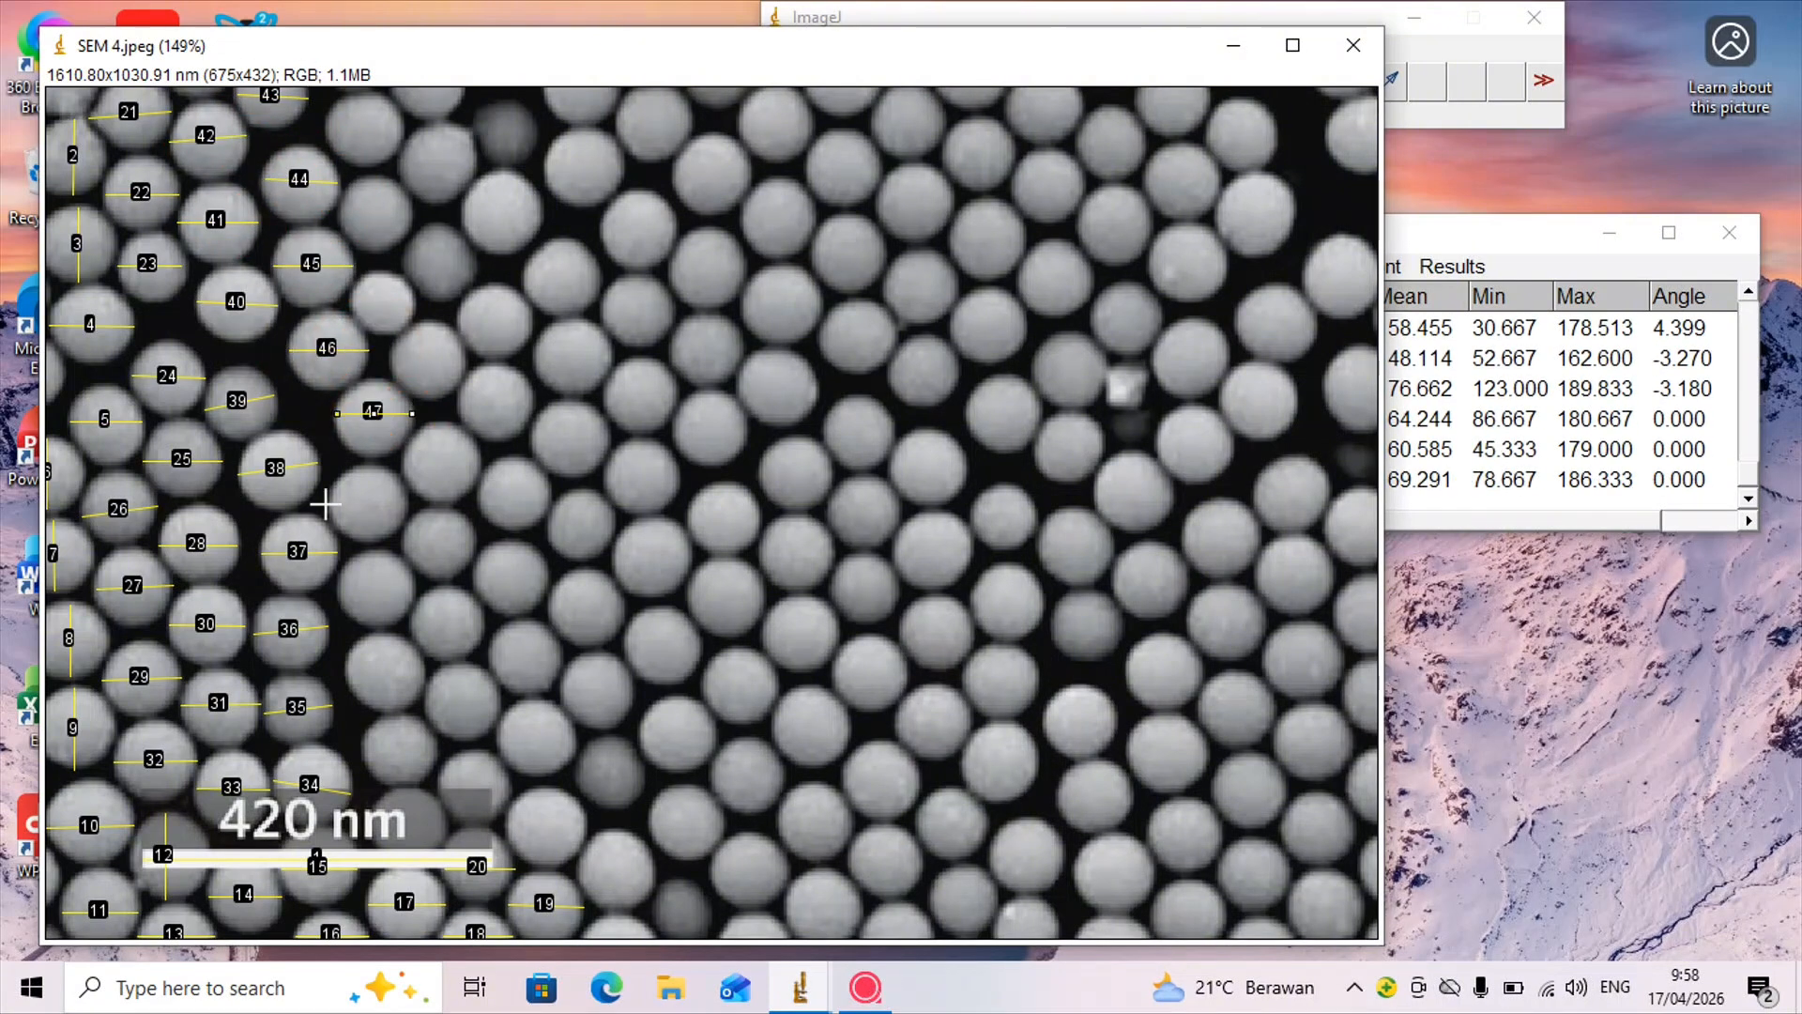
- Continue measuring particle diameters down the same column to the dark particles beside the 420 nm label
left_click_drag(328, 505, 406, 504)
left_click_drag(340, 594, 414, 589)
left_click_drag(347, 668, 419, 675)
key("ctrl+m")
mouse_move(366, 752)
left_mouse_down()
mouse_move(435, 752)
mouse_move(440, 844)
left_mouse_up()
left_click_drag(438, 785, 509, 786)
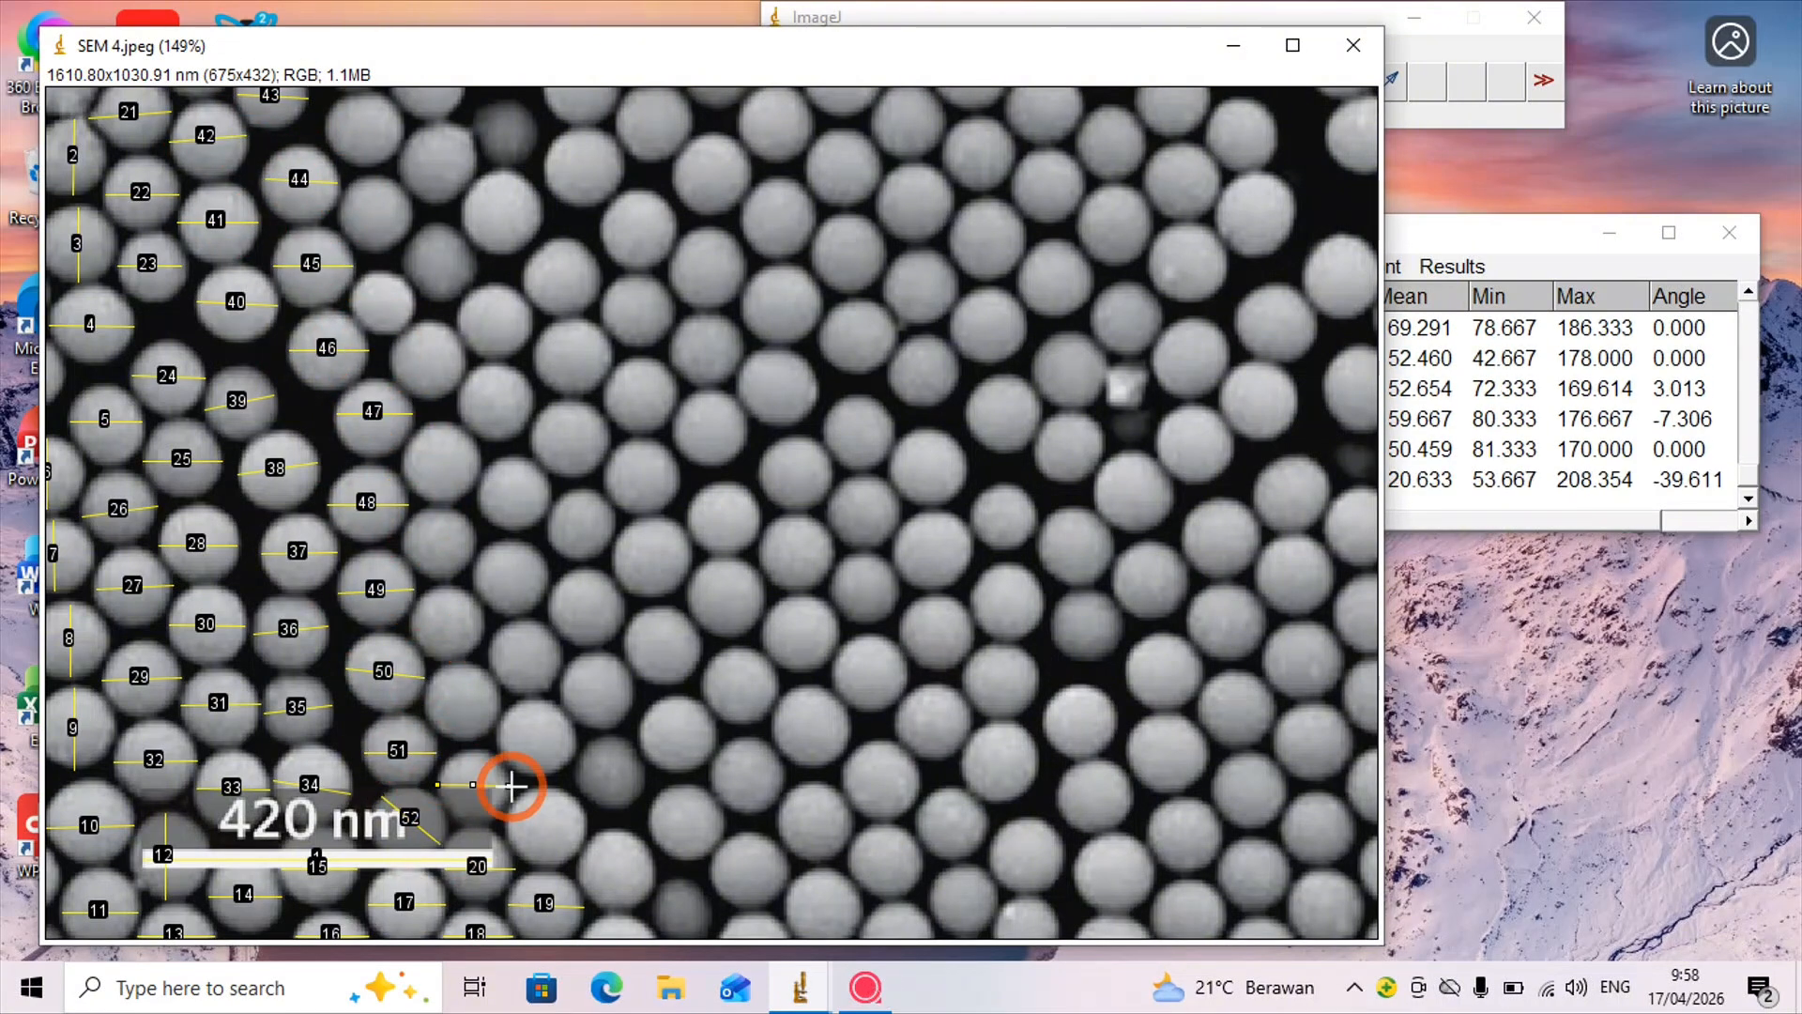
- Measure the diameters of the next column's particles upwards from above the scale bar's end to the small bright particle
left_click_drag(426, 702, 499, 701)
left_click_drag(410, 620, 484, 617)
left_click_drag(404, 543, 473, 546)
key("ctrl+m")
left_click_drag(401, 460, 475, 460)
left_click_drag(389, 361, 465, 361)
left_click_drag(346, 301, 414, 298)
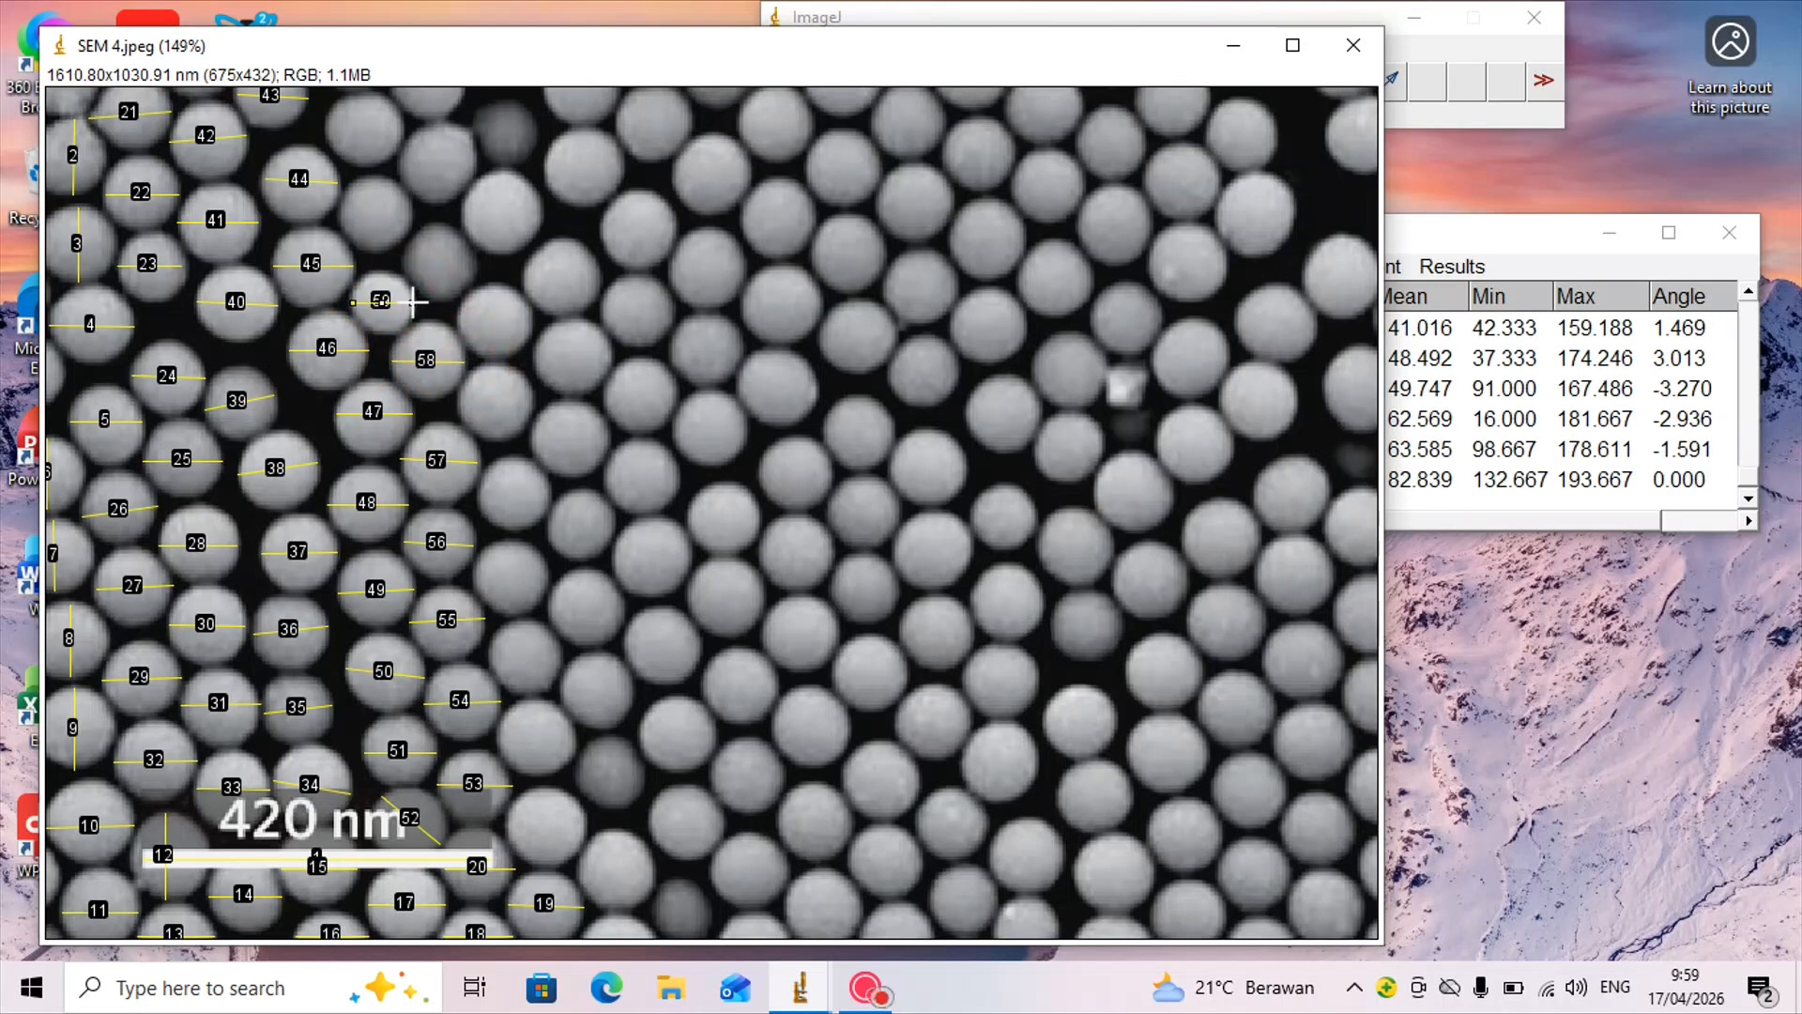
- Measure the diameters of the particles in the upper left-centre of the image, including the two dark ones
left_click_drag(337, 214, 409, 213)
mouse_move(329, 129)
left_mouse_down()
mouse_move(396, 129)
mouse_move(463, 90)
left_mouse_up()
left_click_drag(401, 161, 474, 160)
mouse_move(403, 264)
left_mouse_down()
mouse_move(475, 262)
mouse_move(532, 323)
left_mouse_up()
left_click_drag(464, 209, 539, 208)
left_click_drag(479, 131, 530, 131)
left_click_drag(545, 94, 606, 93)
left_click_drag(545, 169, 620, 167)
left_click_drag(525, 280, 602, 283)
left_click_drag(536, 358, 609, 356)
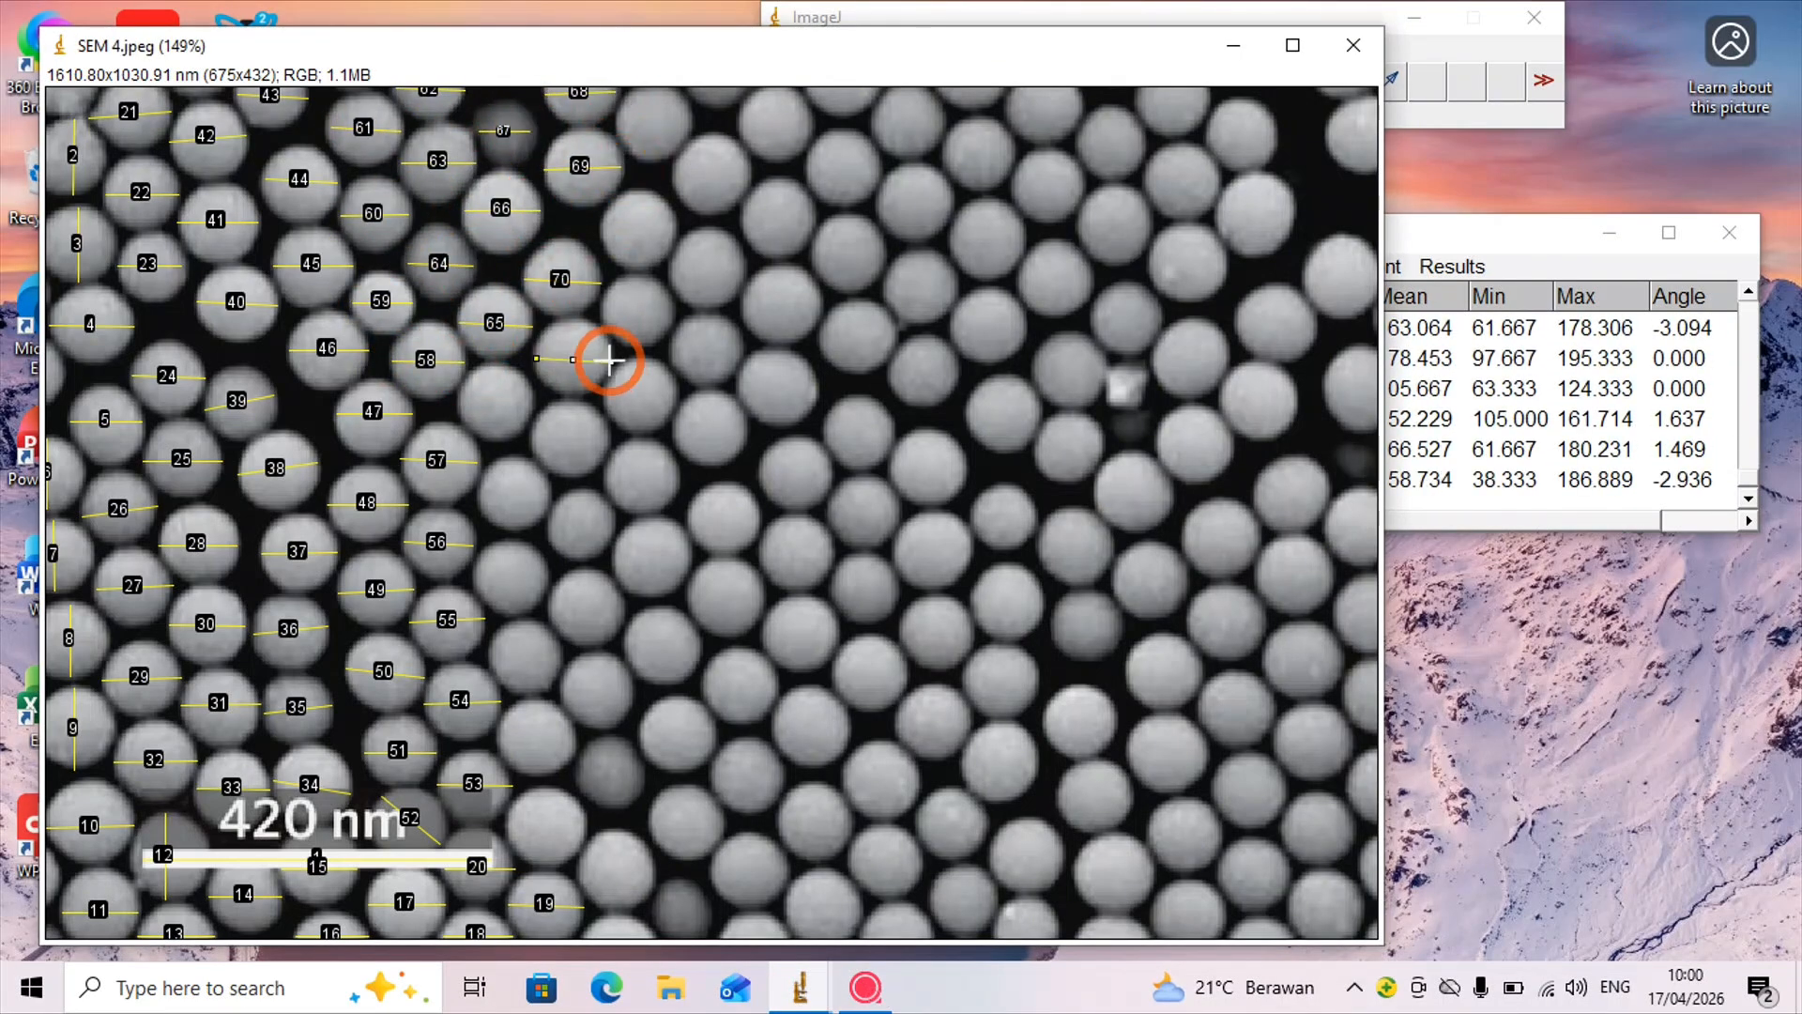
- Measure the diameters of the left-centre particles down to the lower edge and back up the adjacent column
left_click_drag(461, 406, 529, 402)
left_click_drag(477, 580, 543, 579)
left_click_drag(492, 658, 560, 657)
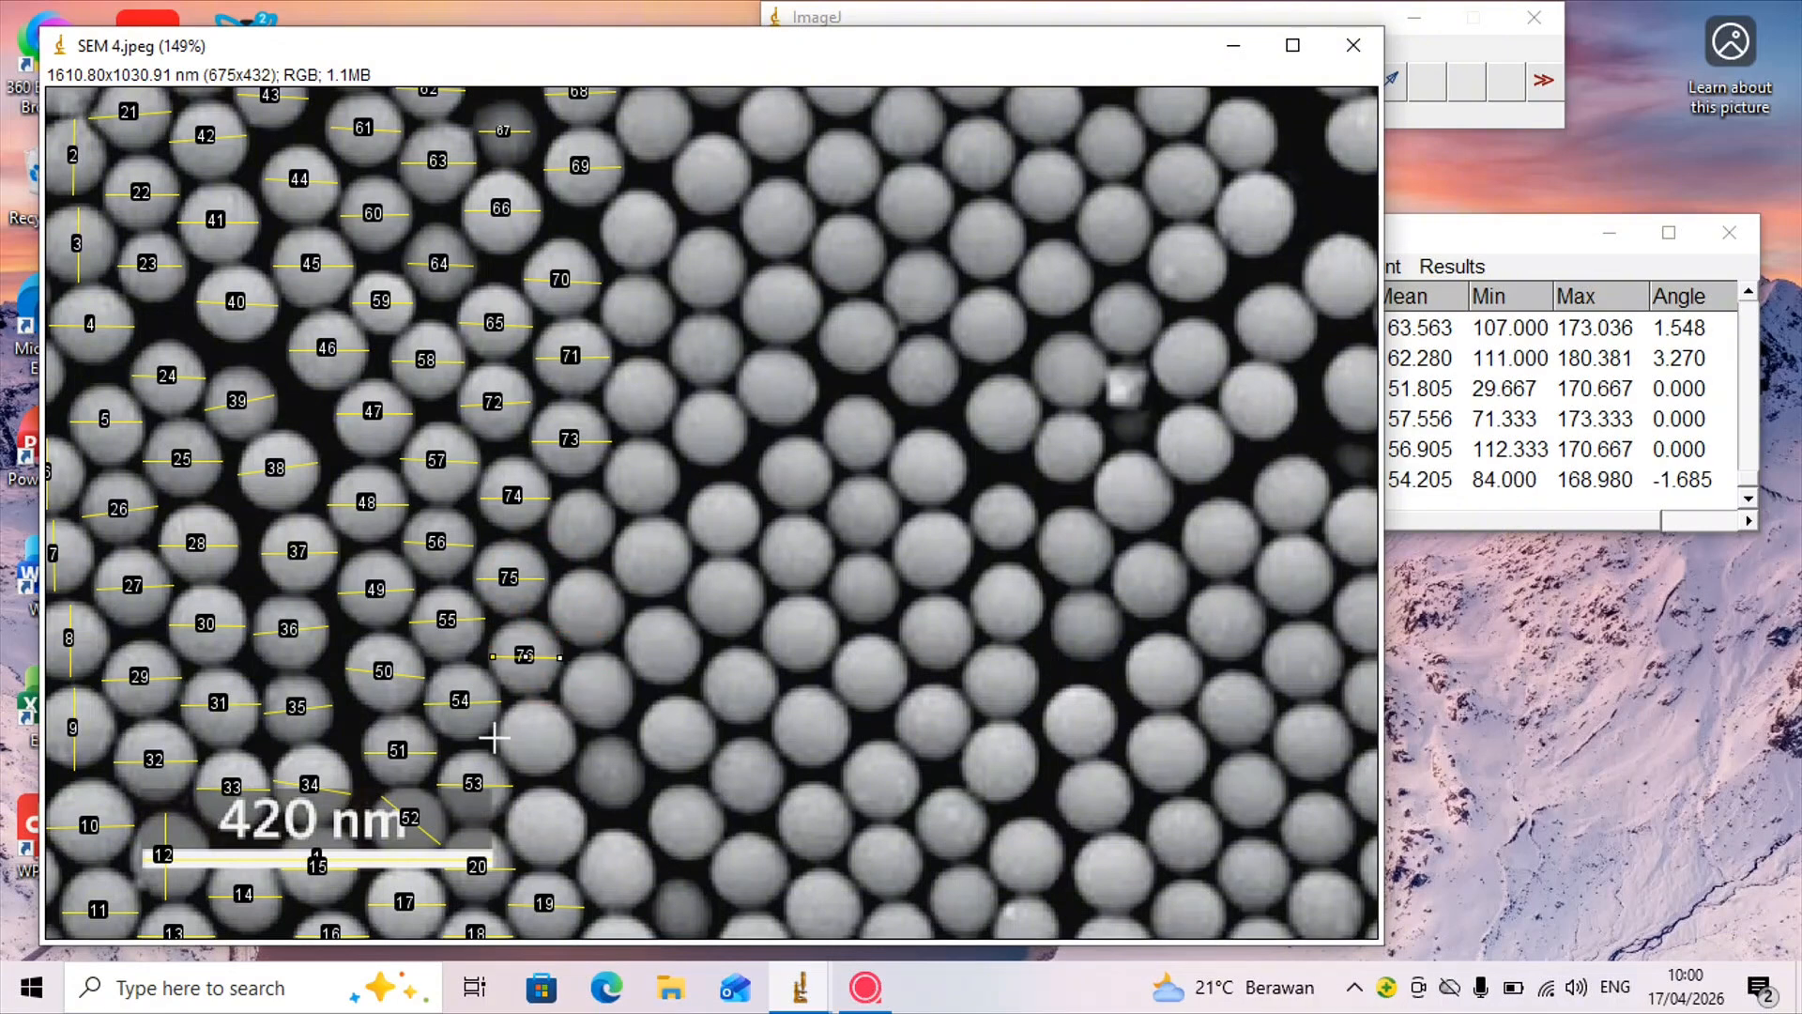
left_click_drag(578, 866, 652, 876)
left_click_drag(574, 777, 644, 775)
left_click_drag(557, 688, 632, 686)
left_click_drag(549, 607, 626, 610)
left_click_drag(547, 525, 615, 517)
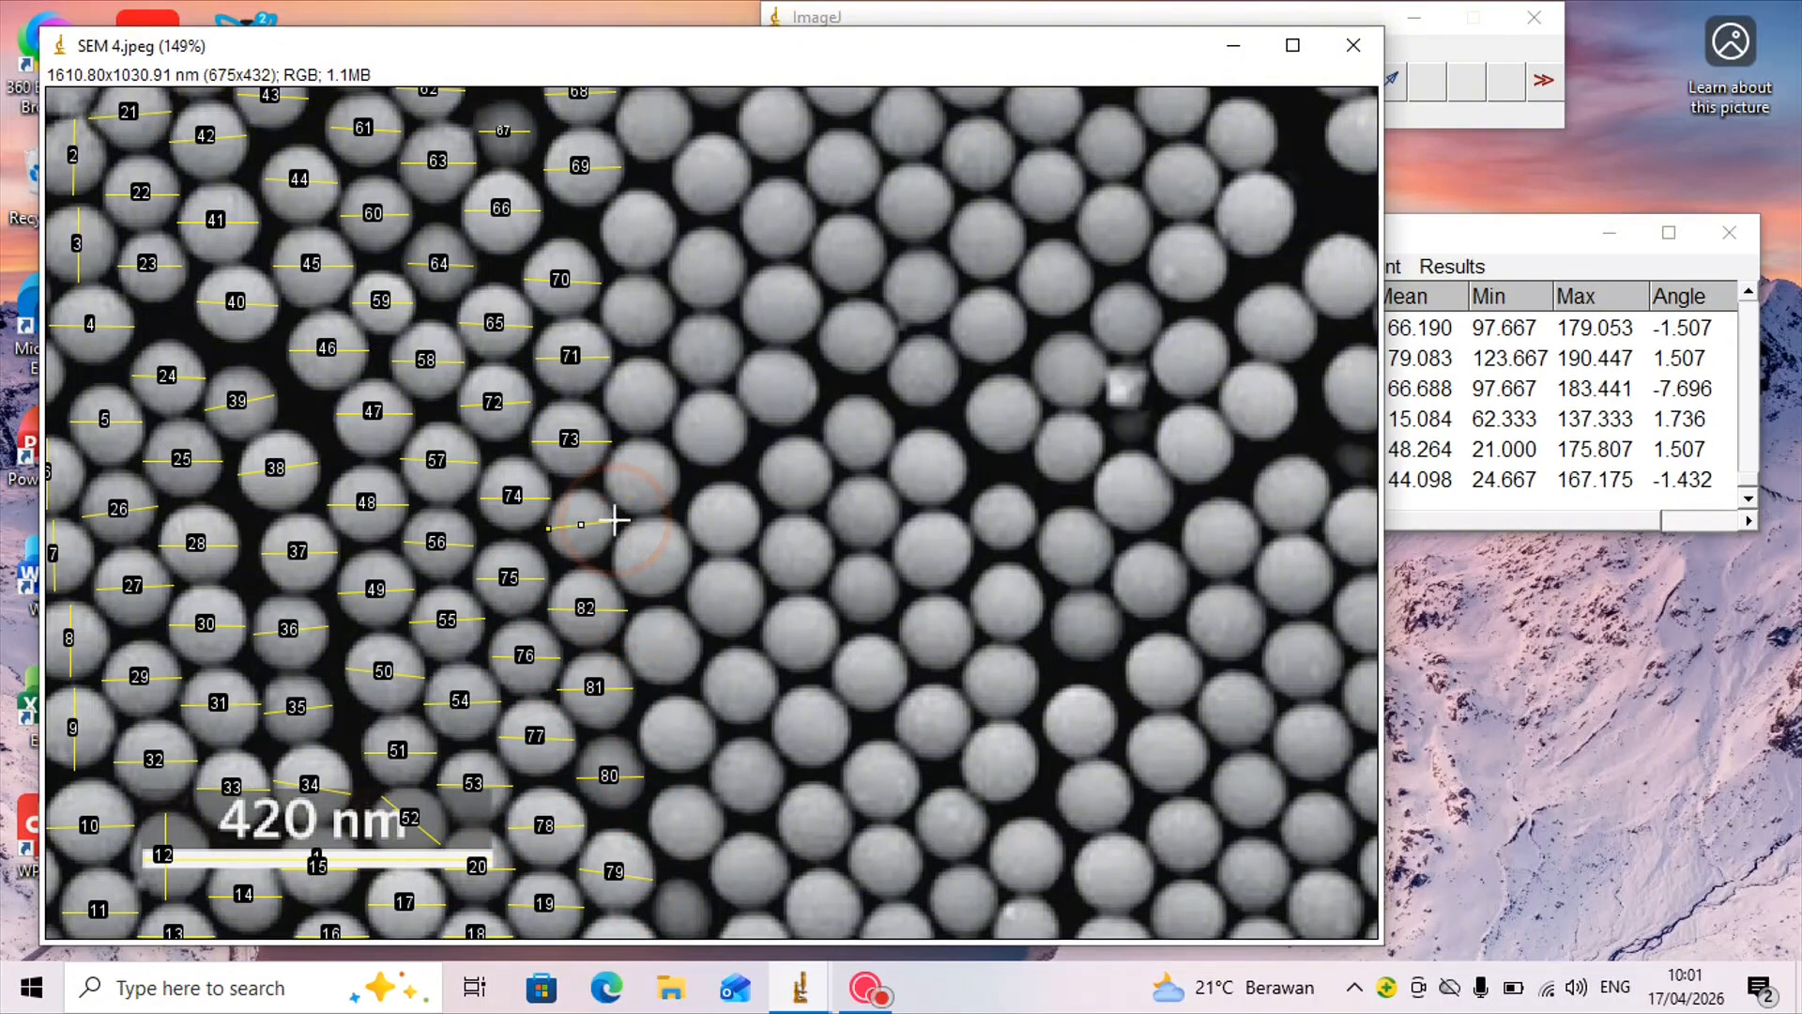
- Measure the diameters of the eleven particles in the column running from the image's top edge to the dark bottom particle
left_click_drag(616, 120, 688, 119)
left_click_drag(675, 178, 749, 172)
left_click_drag(600, 229, 674, 227)
left_click_drag(603, 310, 673, 308)
left_click_drag(604, 395, 678, 393)
left_click_drag(604, 475, 677, 474)
left_click_drag(612, 561, 687, 560)
left_click_drag(625, 647, 700, 648)
left_click_drag(641, 733, 712, 730)
left_click_drag(647, 820, 720, 820)
left_click_drag(648, 911, 710, 910)
- Measure the diameters of the seven unmeasured particles along the top centre of the image and diagonally below them
mouse_move(742, 121)
left_mouse_down()
mouse_move(878, 89)
mouse_move(939, 114)
left_mouse_up()
left_click_drag(807, 167, 878, 165)
left_click_drag(742, 217, 811, 215)
left_click_drag(672, 270, 740, 267)
left_click_drag(672, 349, 742, 348)
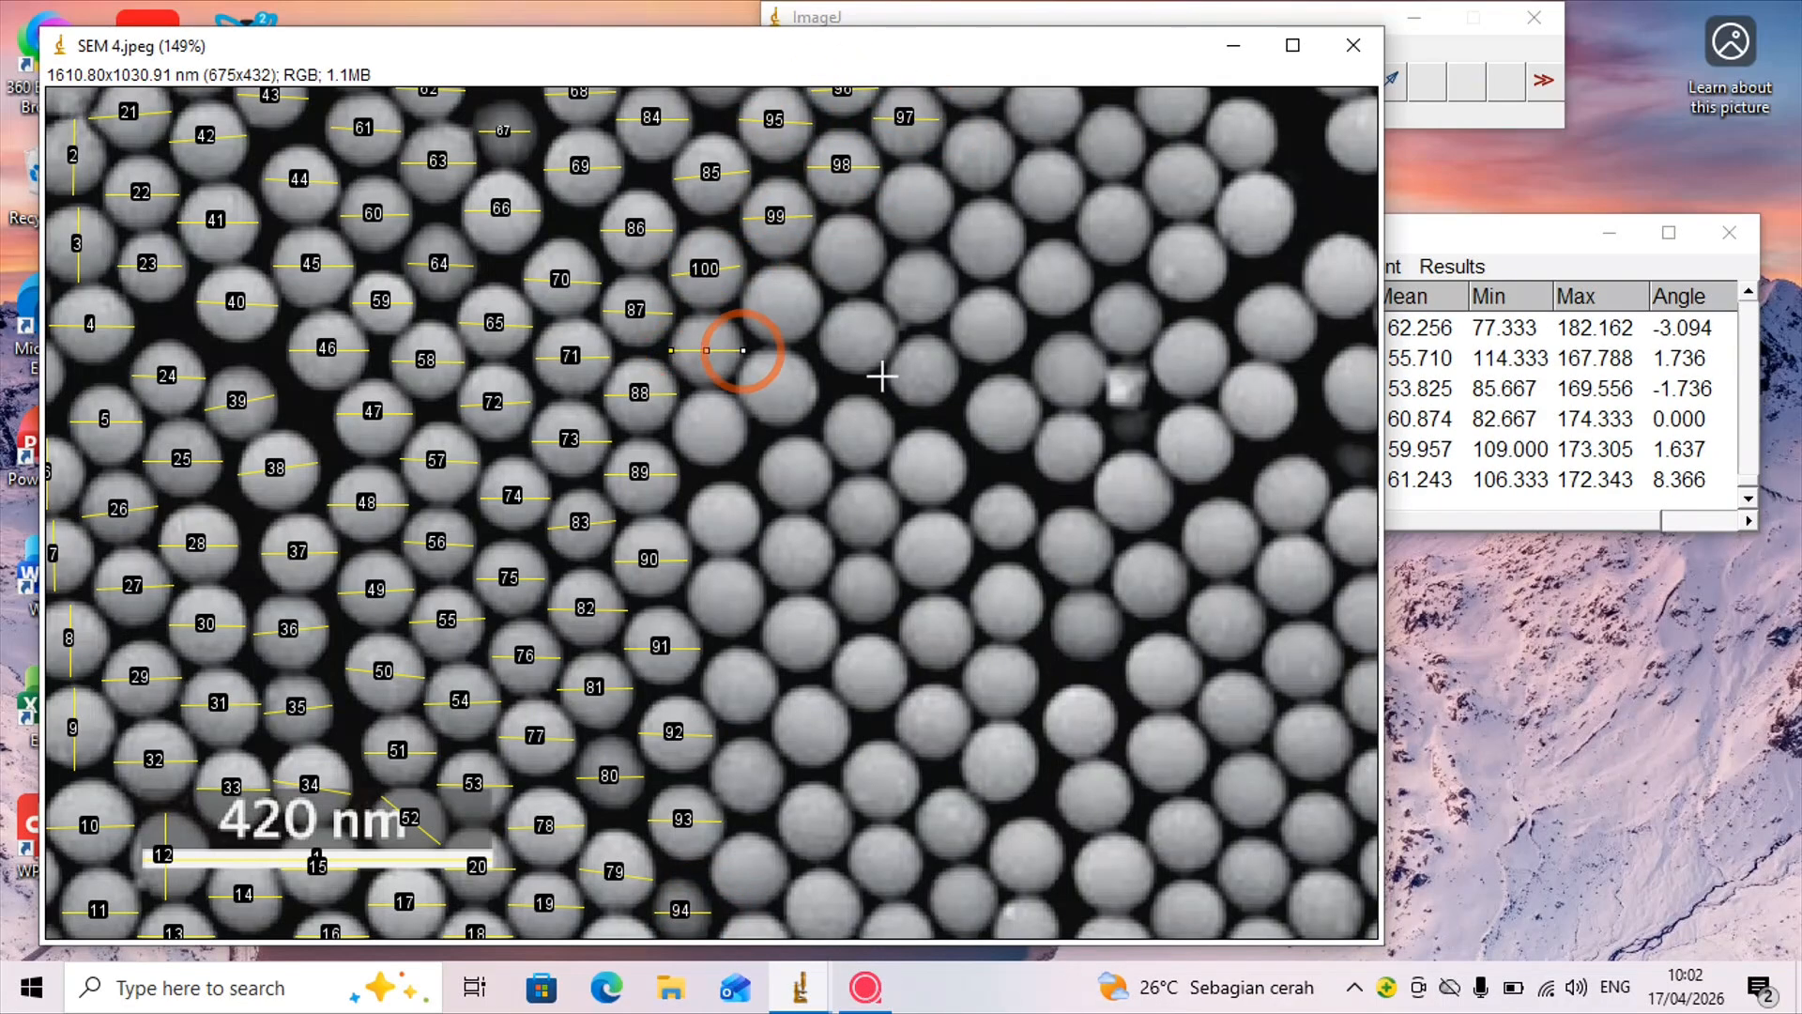
- Measure the diameters of the particles down the image's centre column and along its lower centre edge
left_click_drag(674, 426, 745, 424)
left_click_drag(690, 519, 760, 518)
left_click_drag(690, 597, 763, 597)
left_click_drag(704, 689, 775, 688)
left_click_drag(712, 772, 782, 772)
mouse_move(714, 868)
left_mouse_down()
mouse_move(787, 868)
mouse_move(863, 906)
left_mouse_up()
left_click_drag(777, 821, 850, 820)
left_click_drag(850, 862, 923, 861)
left_click_drag(861, 933, 934, 932)
- Move the Results window beside the image so its row numbers show, and measure one particle near the top centre
double_click(1545, 231)
left_click_drag(599, 16, 235, 109)
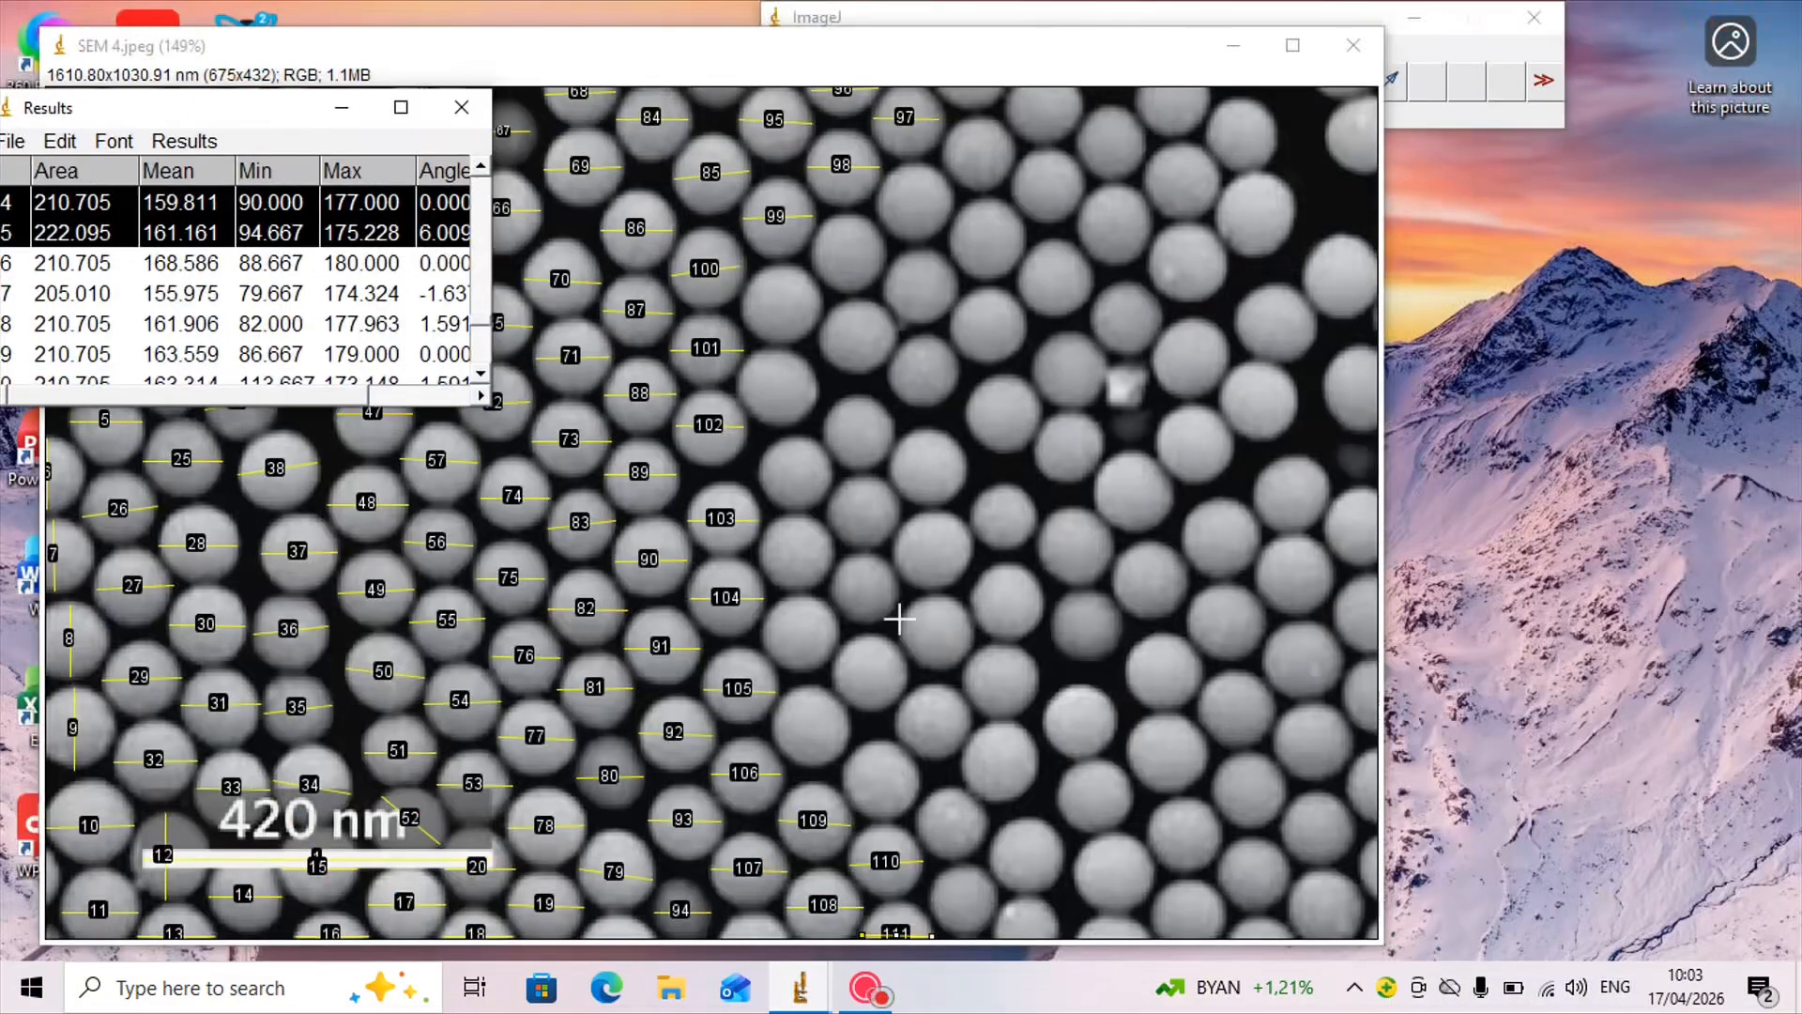
left_click_drag(946, 155, 1011, 157)
left_click_drag(235, 109, 4, 9)
left_click_drag(37, 106, 1501, 161)
- Measure the diameters of the four particles running diagonally down from the top centre towards the image's middle
left_click_drag(880, 204, 950, 203)
left_click_drag(809, 257, 880, 254)
left_click_drag(743, 302, 824, 302)
left_click_drag(739, 390, 815, 389)
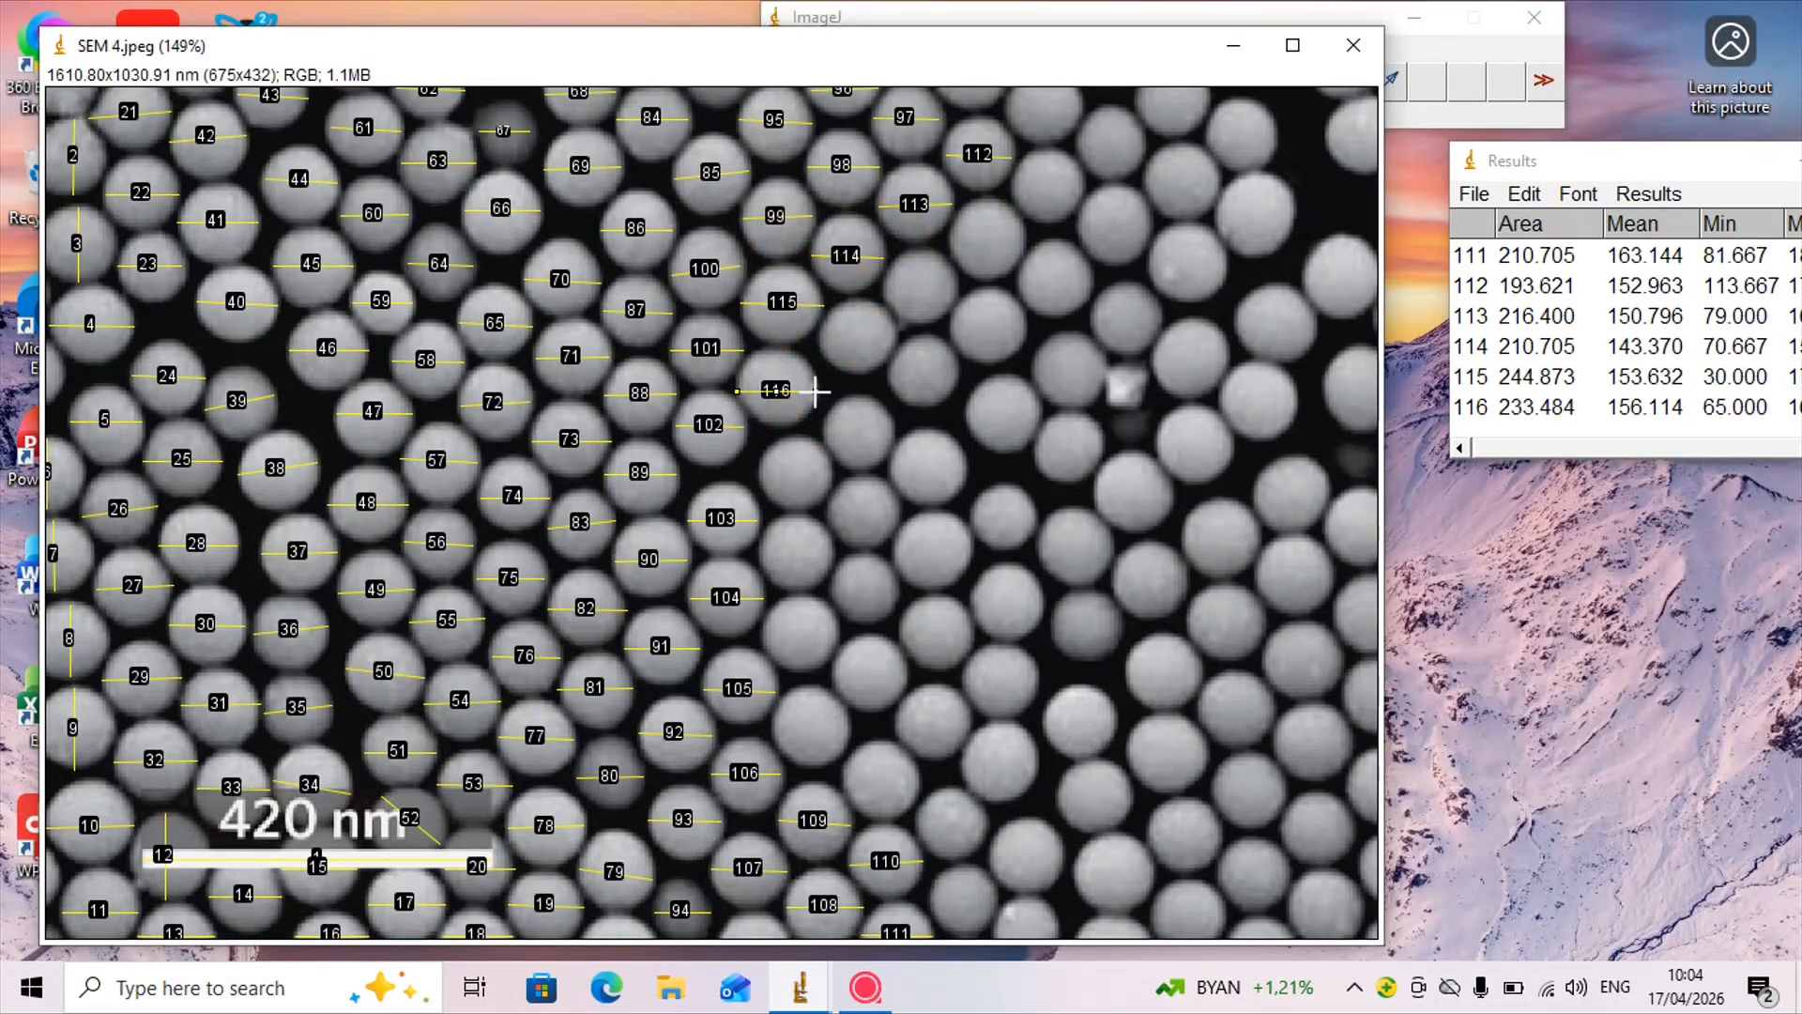
- Measure the diameters of the eight particles from the image's middle diagonally down to the lower edge
left_click_drag(758, 470, 828, 474)
left_click_drag(762, 555, 832, 555)
left_click_drag(761, 632, 839, 633)
left_click_drag(775, 726, 851, 726)
left_click_drag(844, 778, 987, 825)
left_click_drag(932, 902, 1018, 904)
left_click_drag(988, 856, 1068, 856)
- Delete the accidental whole-image measurement in row 125 from the results table
left_click(1136, 766)
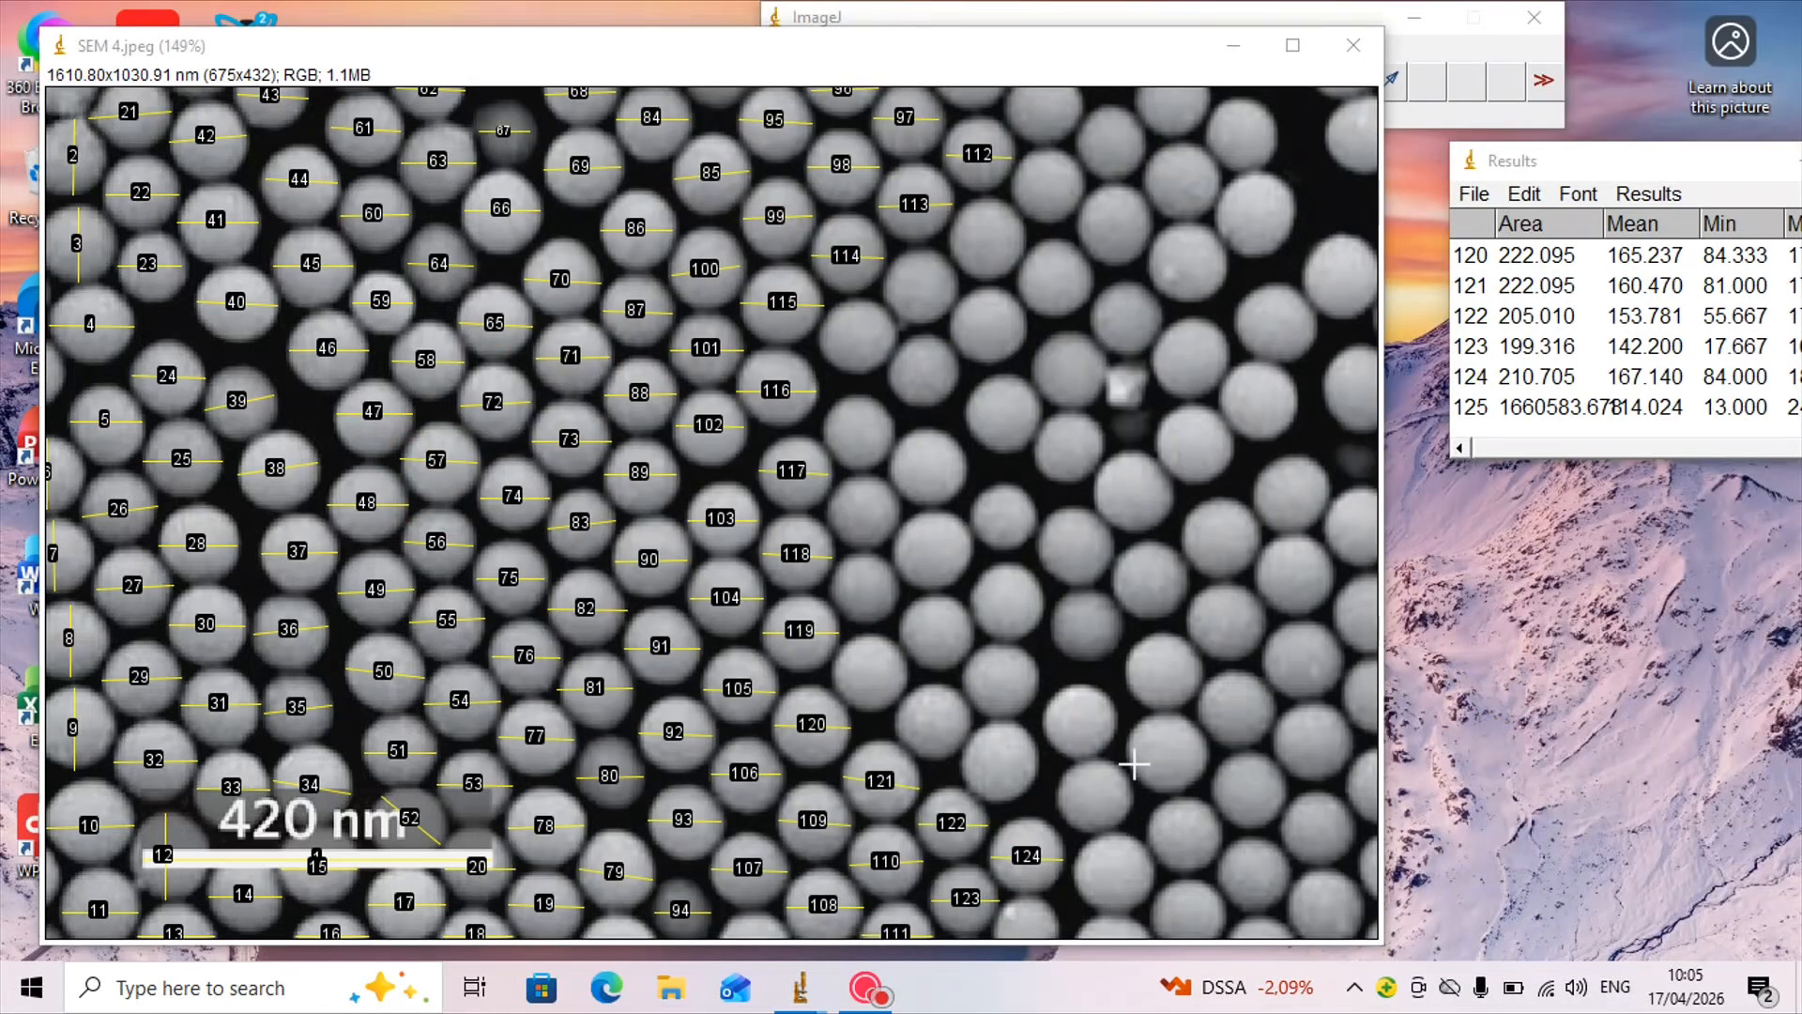
right_click(1547, 407)
left_click(1649, 570)
- Measure the two cut-off particles at the lower edge and the particles along the image's upper-right edge
left_click_drag(988, 930, 1064, 929)
left_click_drag(1076, 932, 1149, 932)
left_click_drag(1003, 103, 1080, 104)
left_click_drag(1010, 187, 1084, 188)
mouse_move(1079, 146)
left_mouse_down()
mouse_move(1146, 146)
mouse_move(1211, 101)
left_mouse_up()
left_click_drag(1203, 132, 1277, 133)
left_click_drag(1368, 96, 1369, 174)
left_click_drag(1145, 182, 1220, 182)
left_click_drag(1216, 213, 1291, 213)
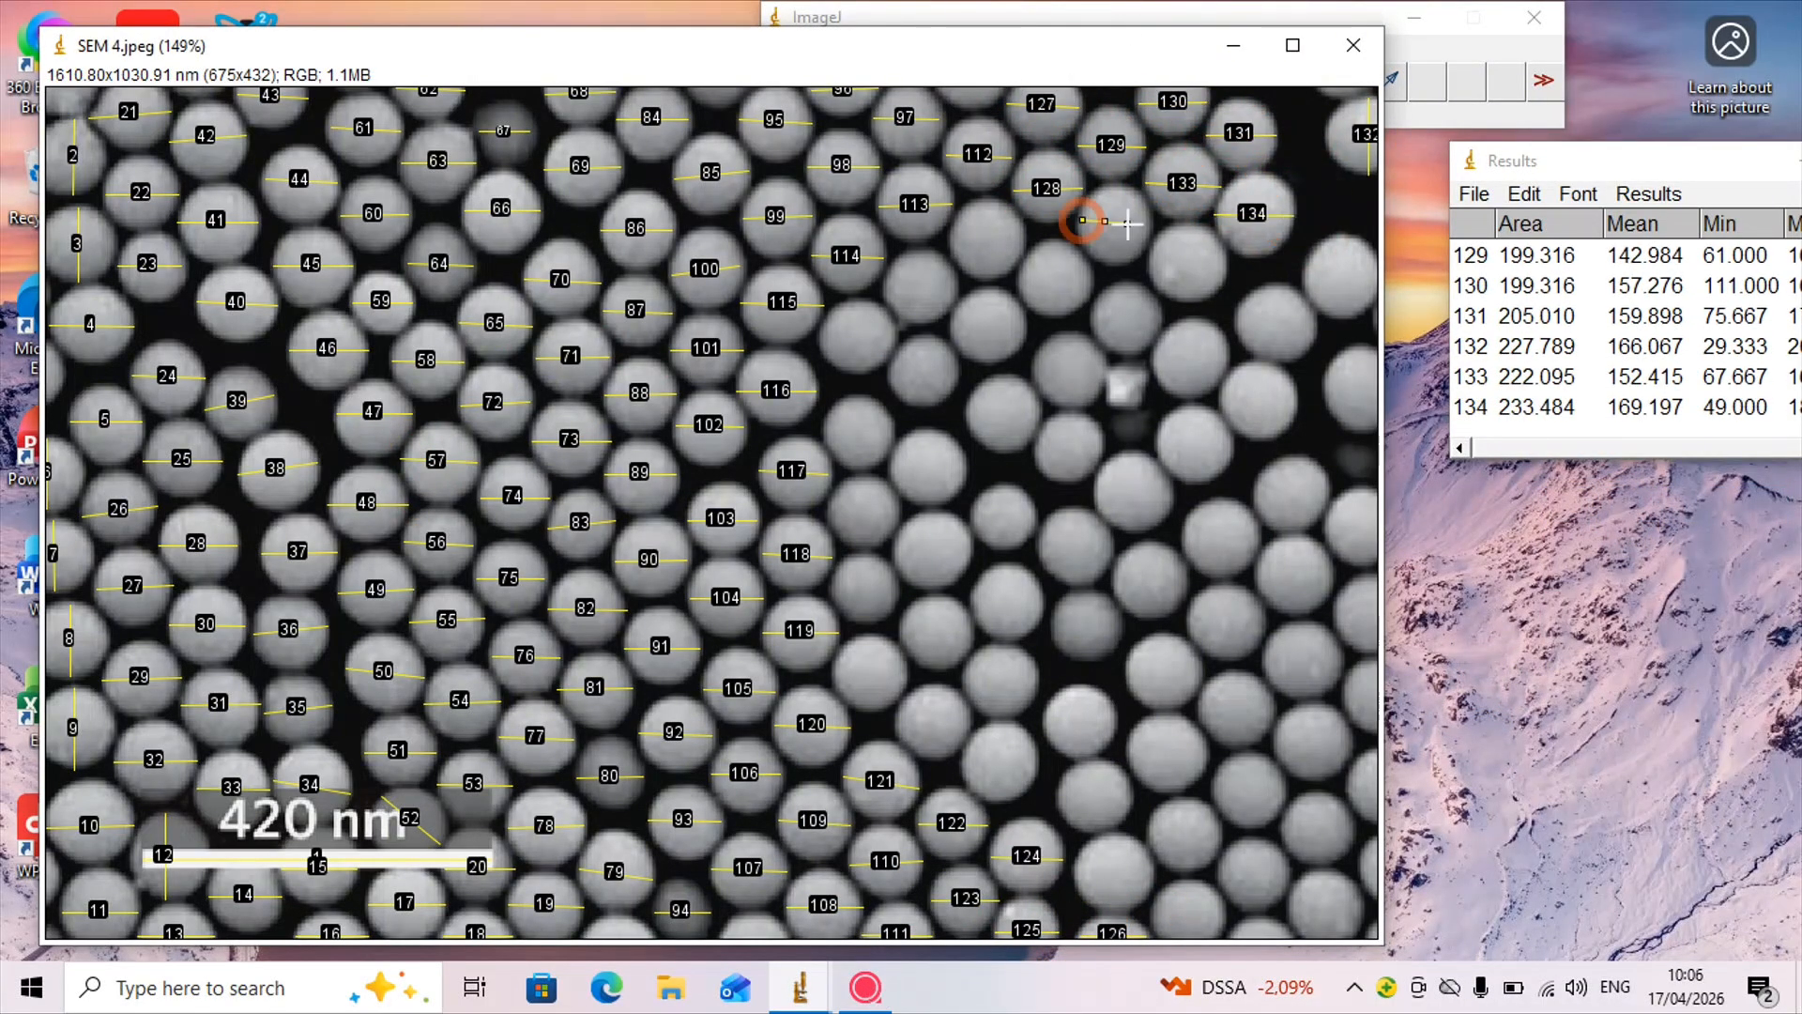
- Measure the diameters of six more particles in the second band below the image's upper-right edge
left_click_drag(1078, 219, 1147, 230)
left_click_drag(1150, 262, 1225, 262)
left_click_drag(1339, 240, 1345, 313)
left_click_drag(948, 242, 1021, 242)
left_click_drag(883, 286, 957, 290)
left_click_drag(820, 338, 895, 338)
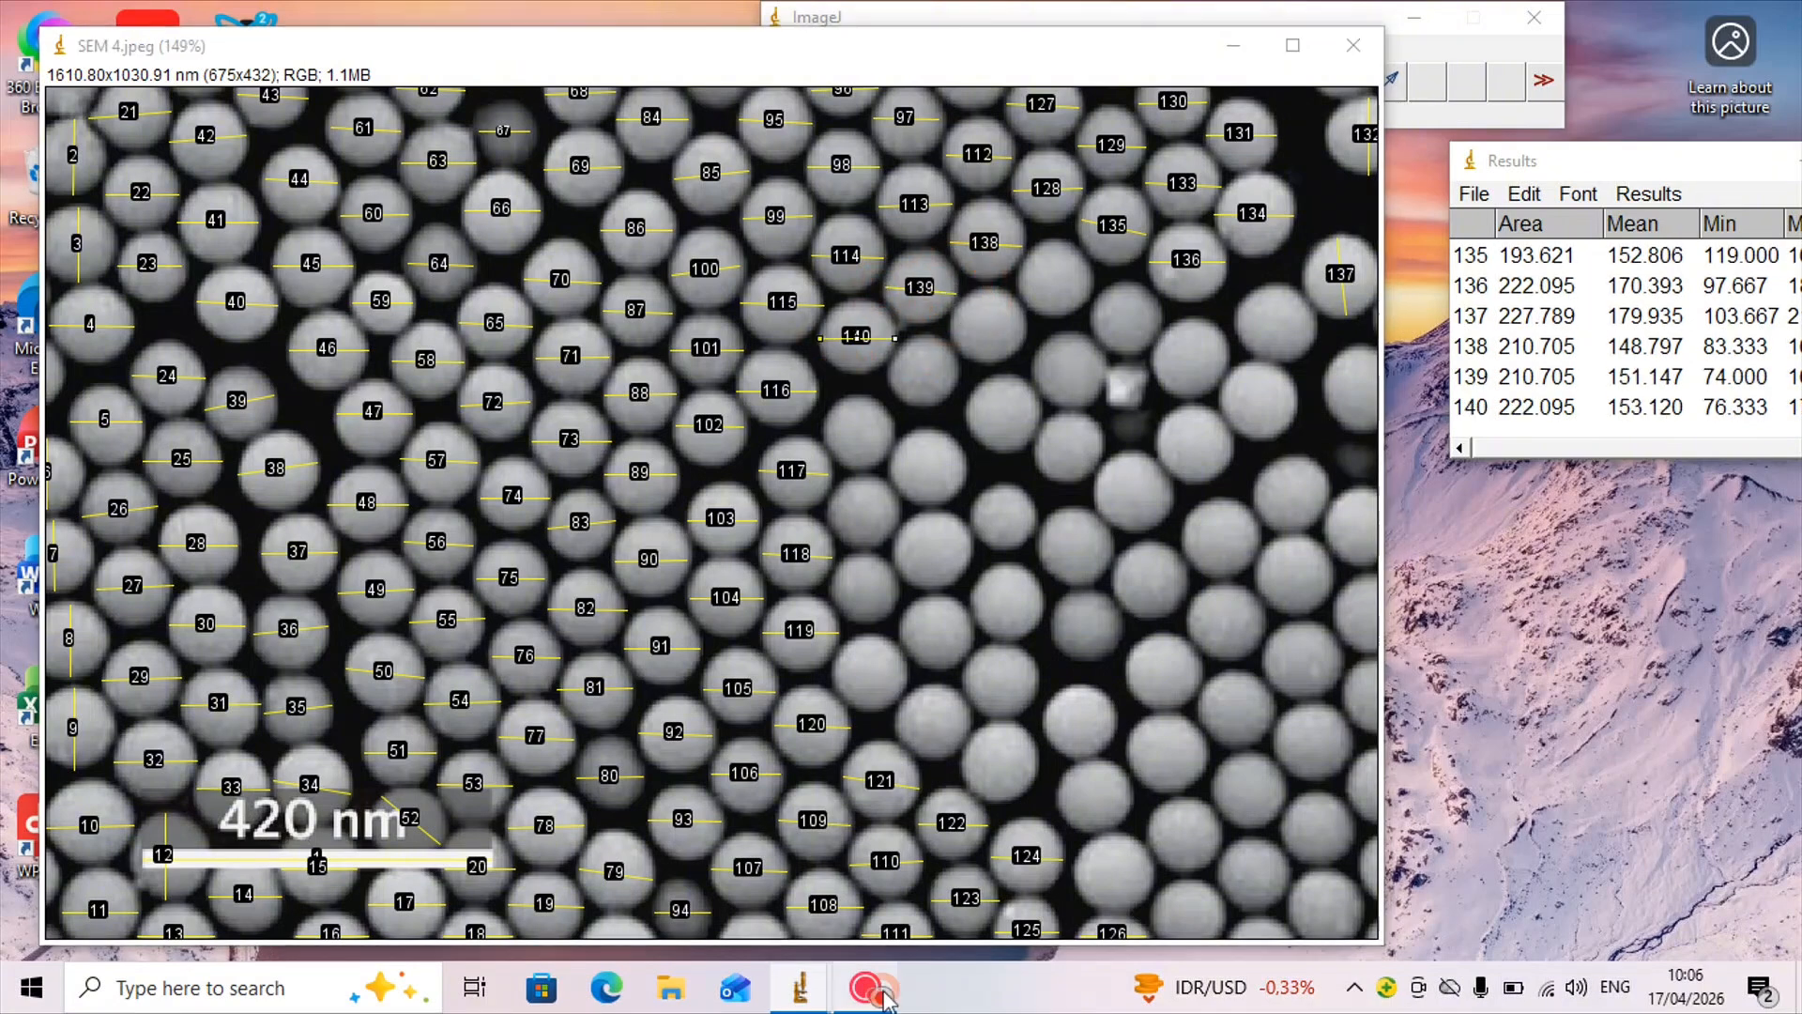
- Measure the diameters of the six particles running down the right-of-centre column towards the lower edge
left_click_drag(828, 435, 891, 431)
left_click_drag(831, 513, 899, 514)
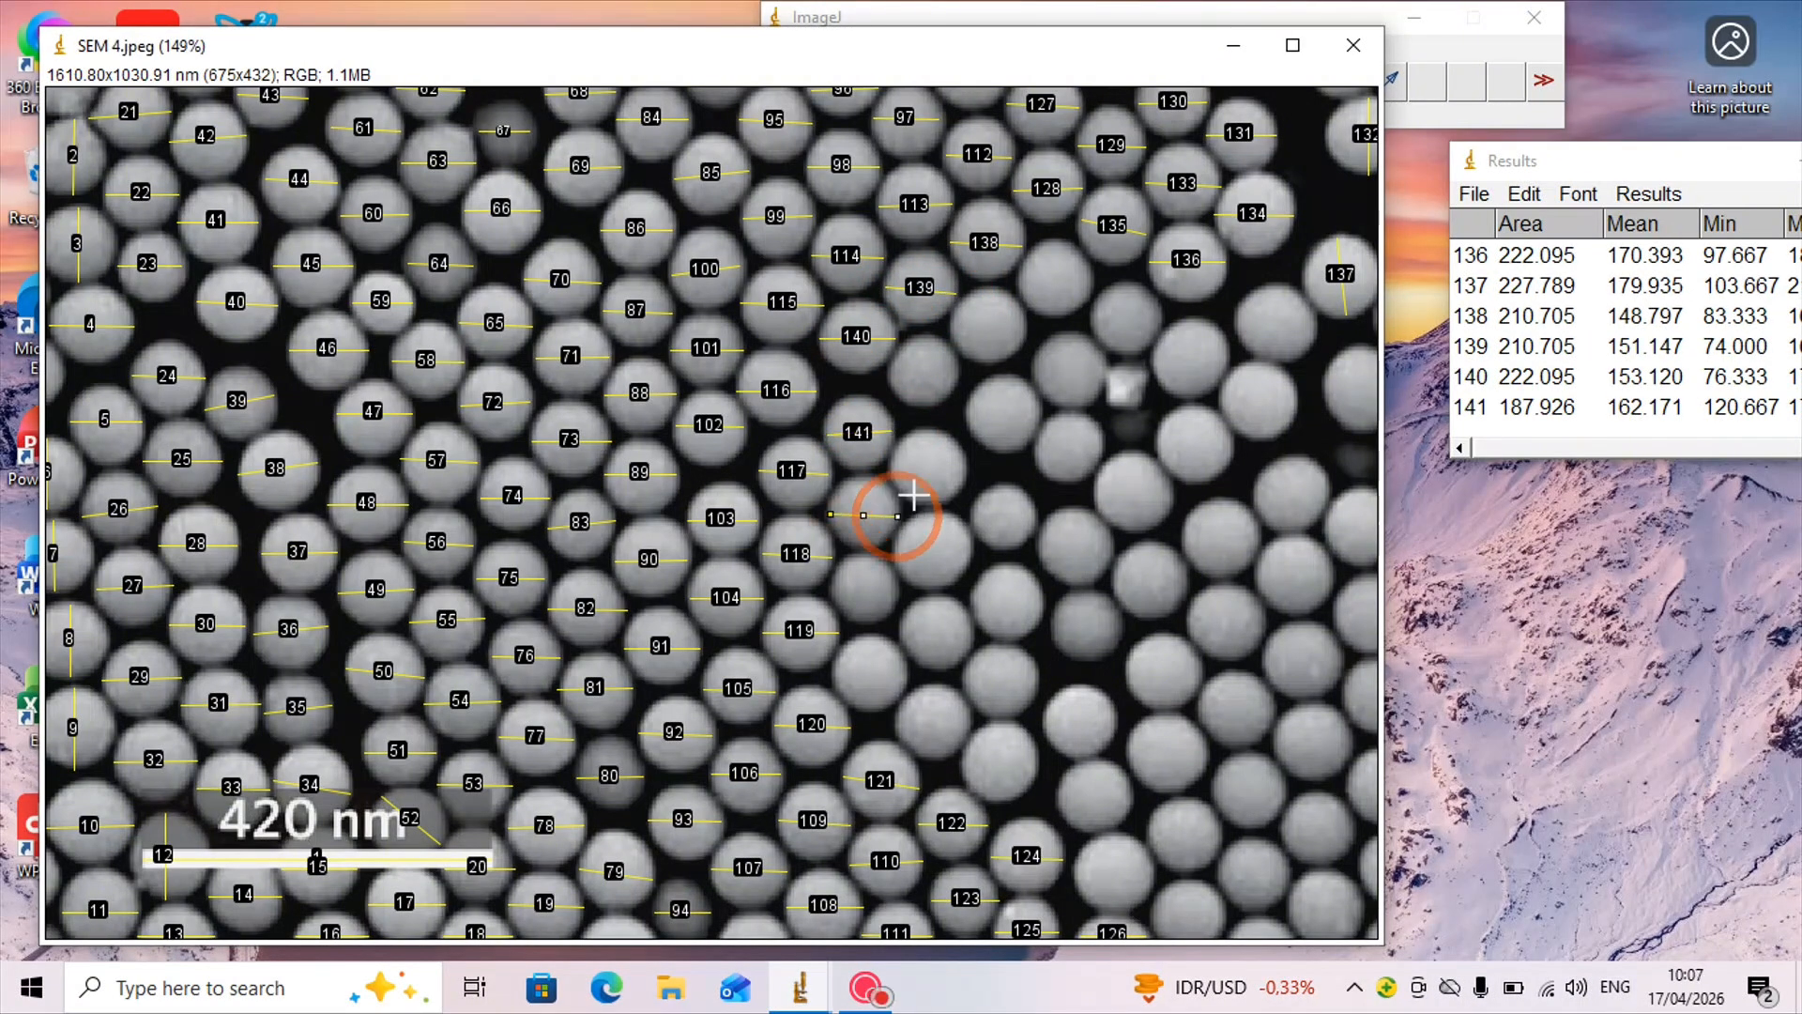
left_click_drag(831, 590, 899, 590)
mouse_move(895, 719)
left_mouse_down()
mouse_move(970, 719)
mouse_move(1034, 766)
left_mouse_up()
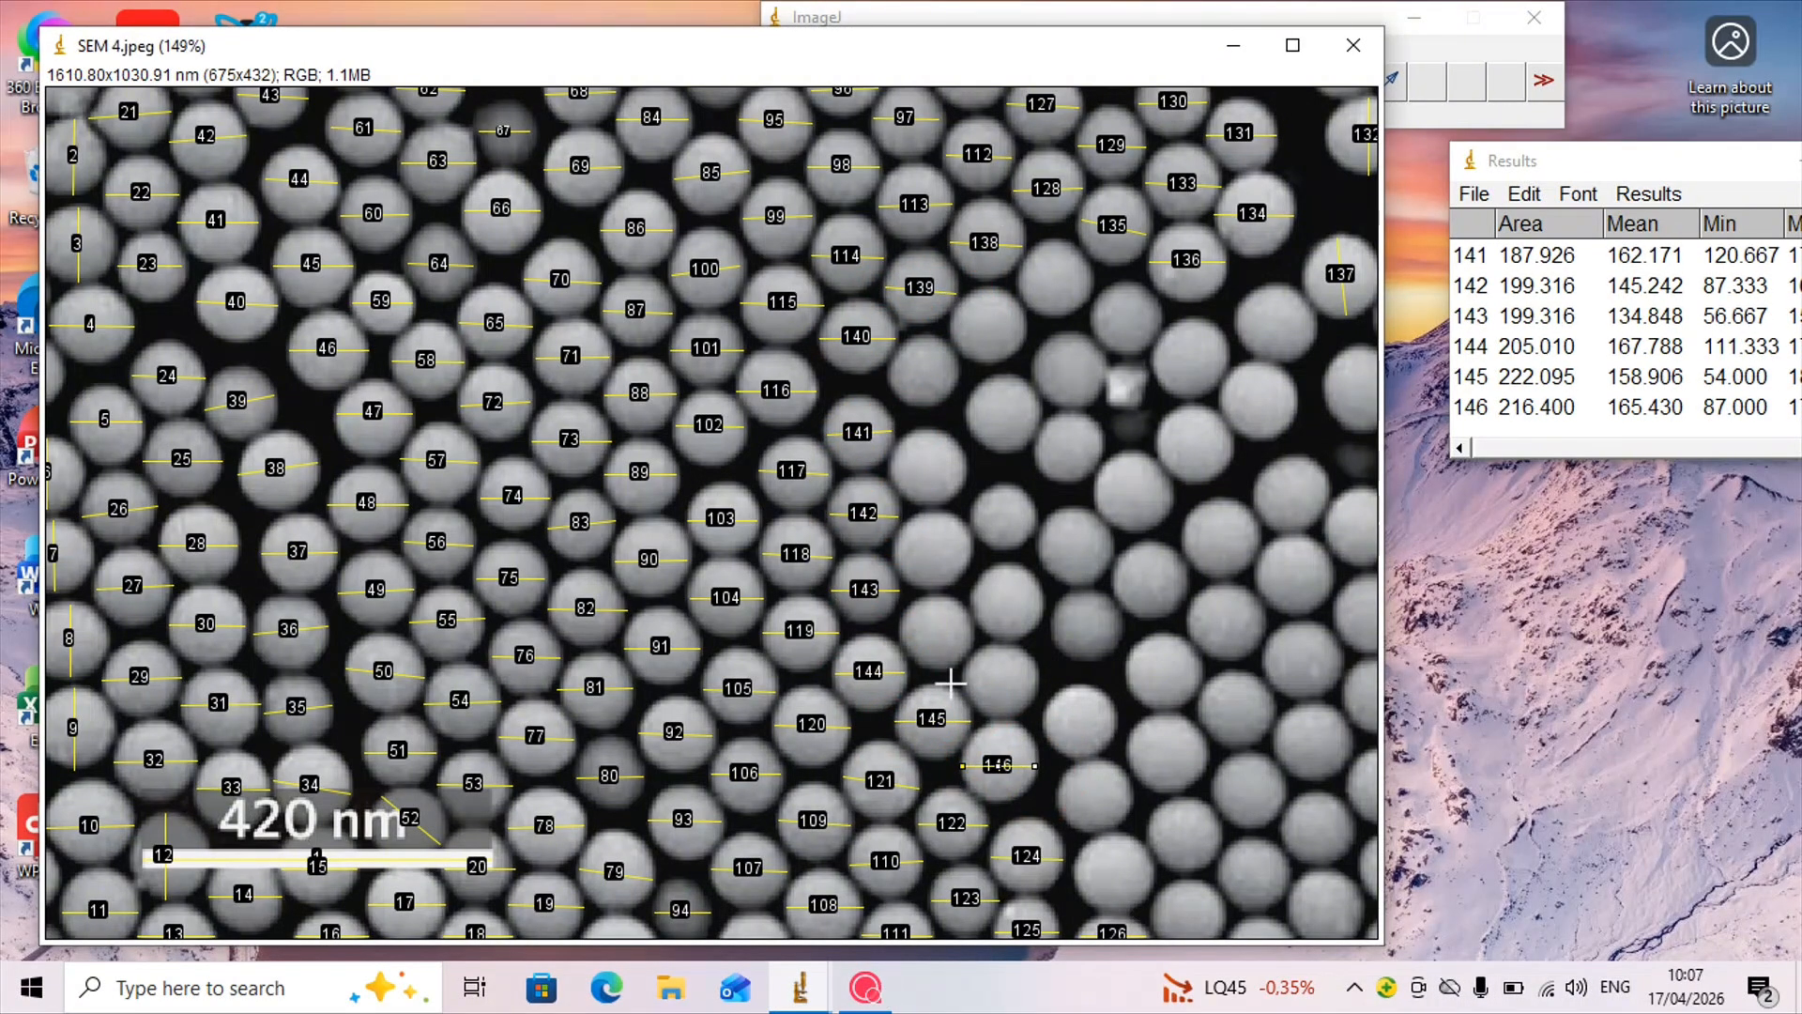
- Measure the diameters of the five particles going back up just right of the last measured column
left_click_drag(966, 678, 1038, 676)
left_click_drag(902, 629, 973, 628)
left_click_drag(975, 601, 1040, 601)
left_click_drag(891, 547, 967, 547)
left_click_drag(890, 470, 965, 469)
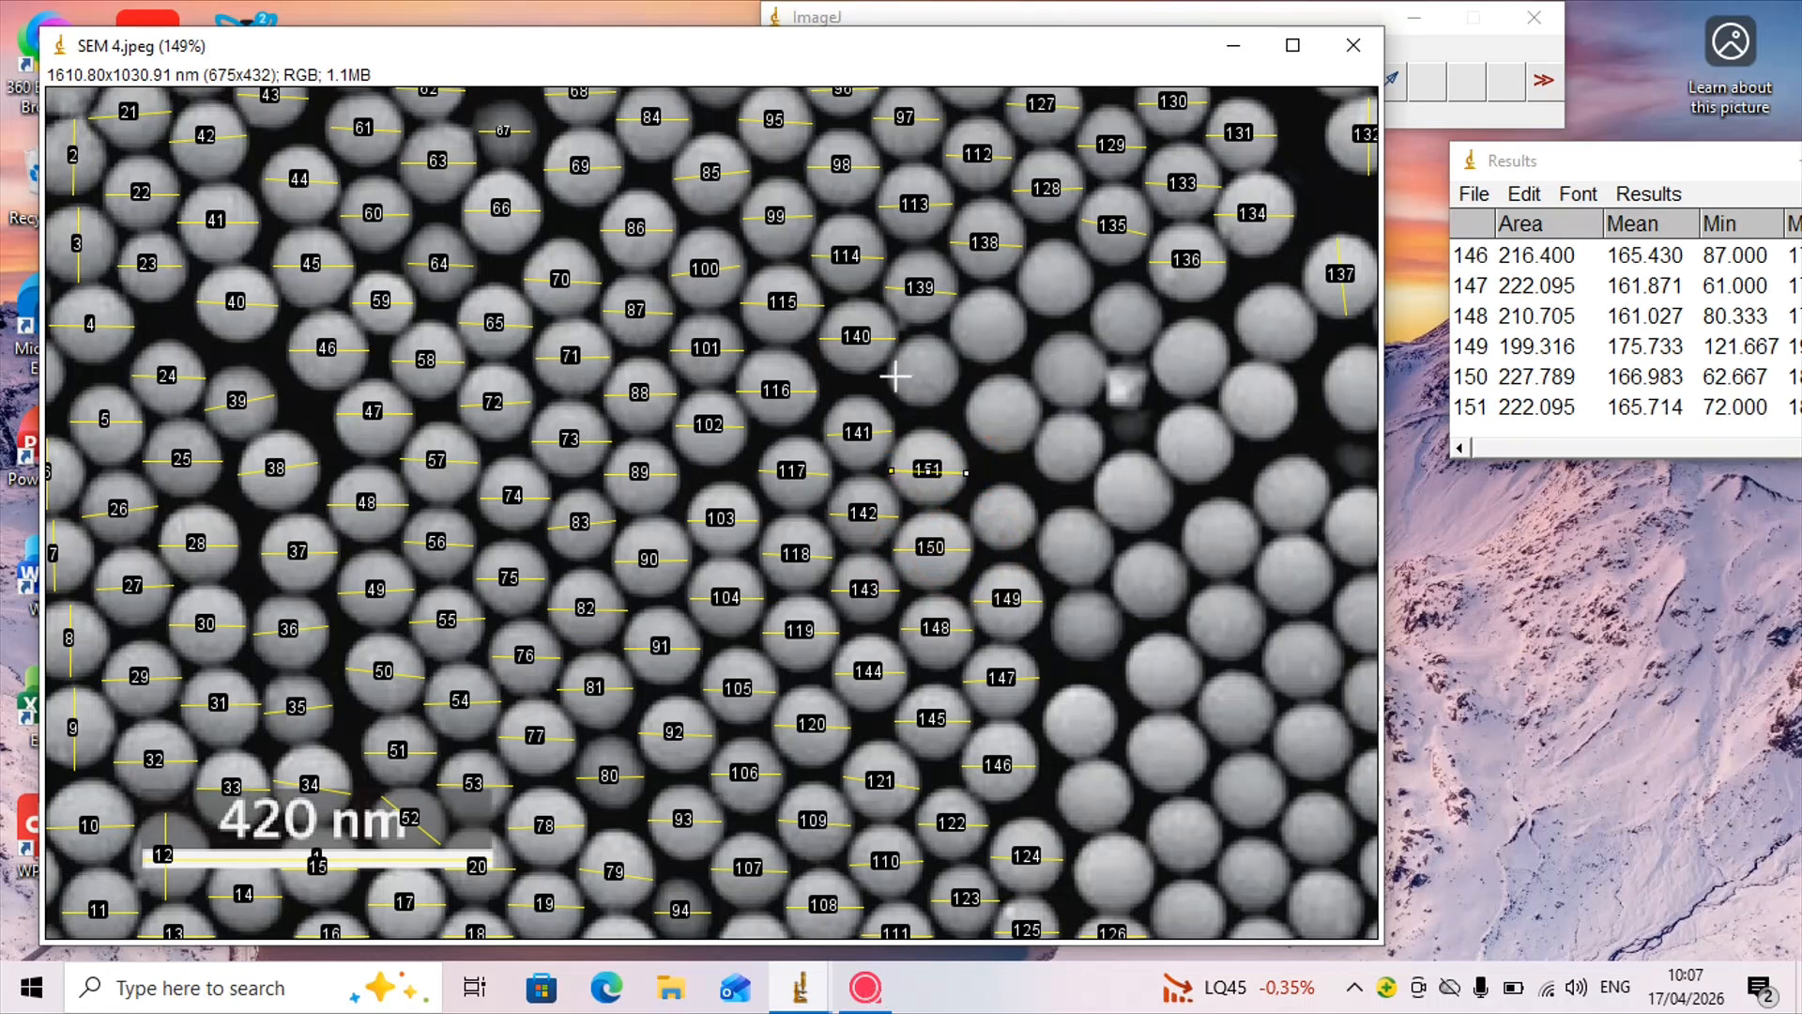
- Measure the diameters of the unmeasured particles across the upper part of the image's right-hand region
mouse_move(890, 377)
left_mouse_down()
mouse_move(1028, 322)
mouse_move(1108, 372)
left_mouse_up()
left_click_drag(968, 413, 1105, 445)
left_click_drag(973, 516, 1040, 517)
mouse_move(1154, 361)
left_mouse_down()
mouse_move(1316, 319)
mouse_move(1359, 432)
left_mouse_up()
left_click_drag(1219, 392, 1294, 402)
left_click_drag(1160, 438, 1232, 445)
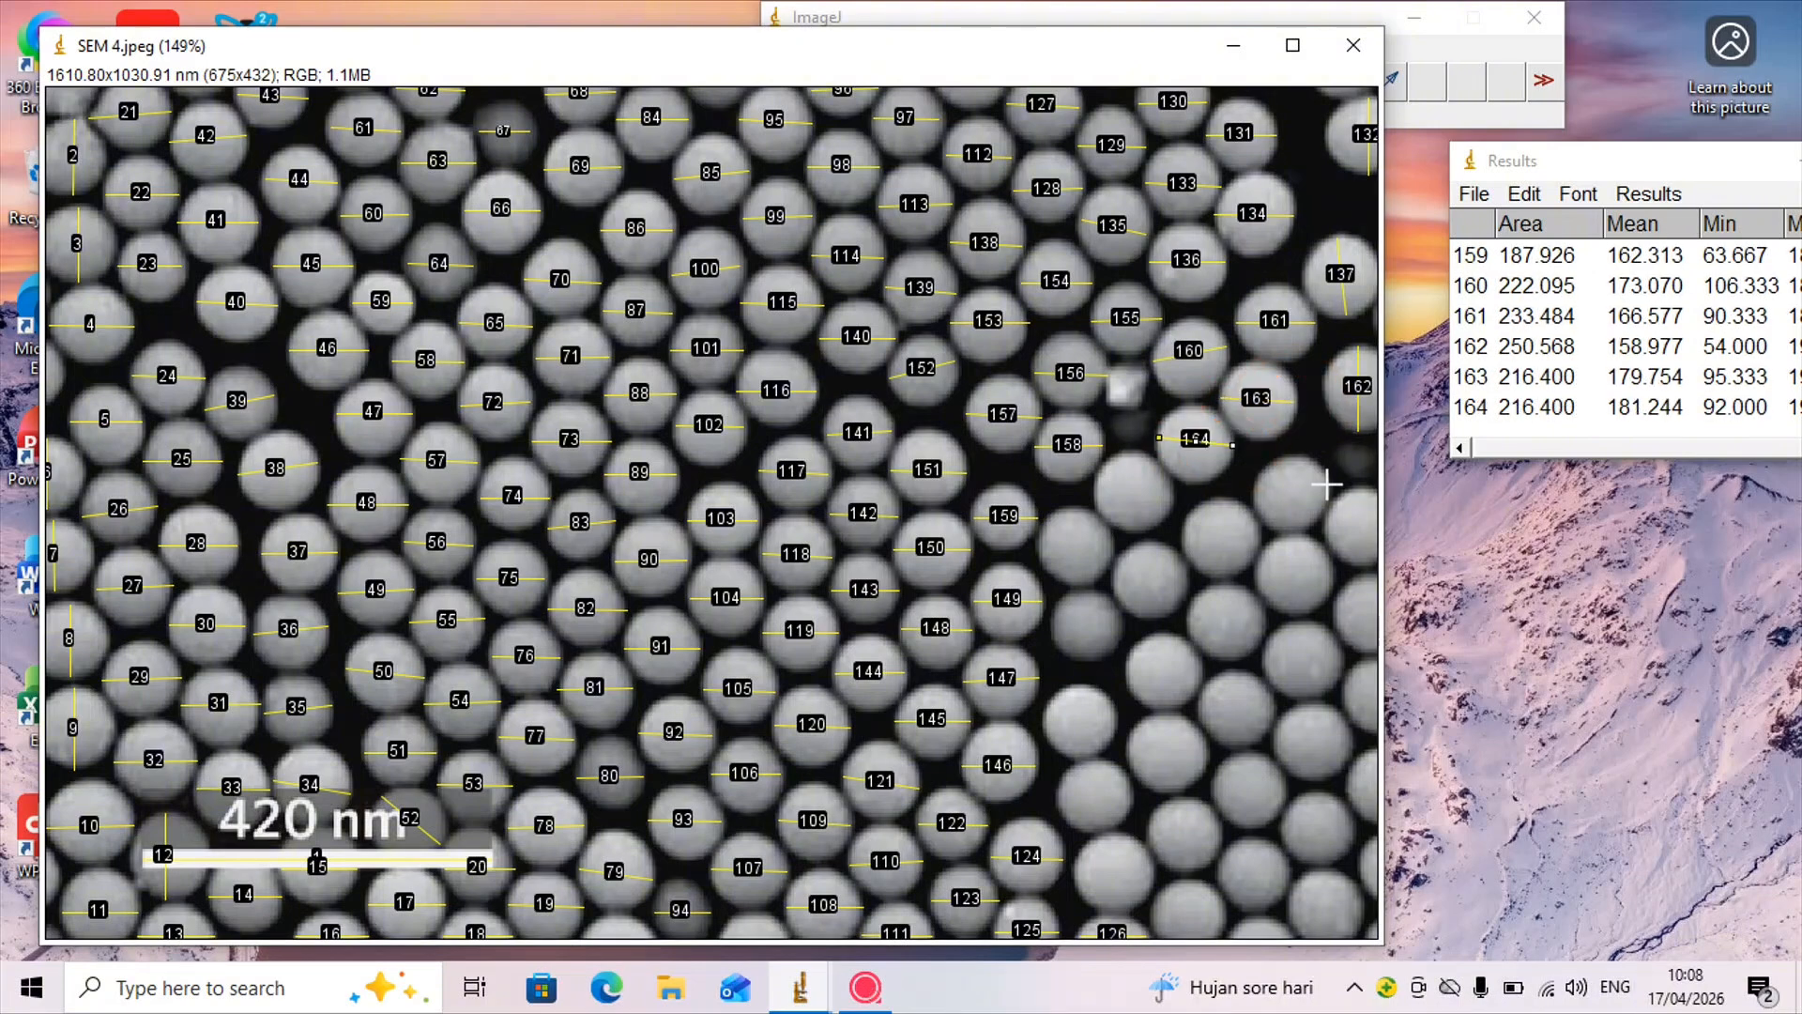
- Measure the diameters of the particles in the middle of the right-hand region and the cut-off ones along the image's right edge
left_click_drag(1096, 494, 1170, 497)
left_click_drag(1041, 549, 1112, 548)
left_click_drag(1053, 627, 1123, 625)
left_click_drag(1116, 583, 1190, 585)
mouse_move(1184, 537)
left_mouse_down()
mouse_move(1261, 542)
mouse_move(1329, 488)
mouse_move(1359, 565)
mouse_move(1373, 824)
left_mouse_up()
left_click_drag(1257, 574, 1332, 581)
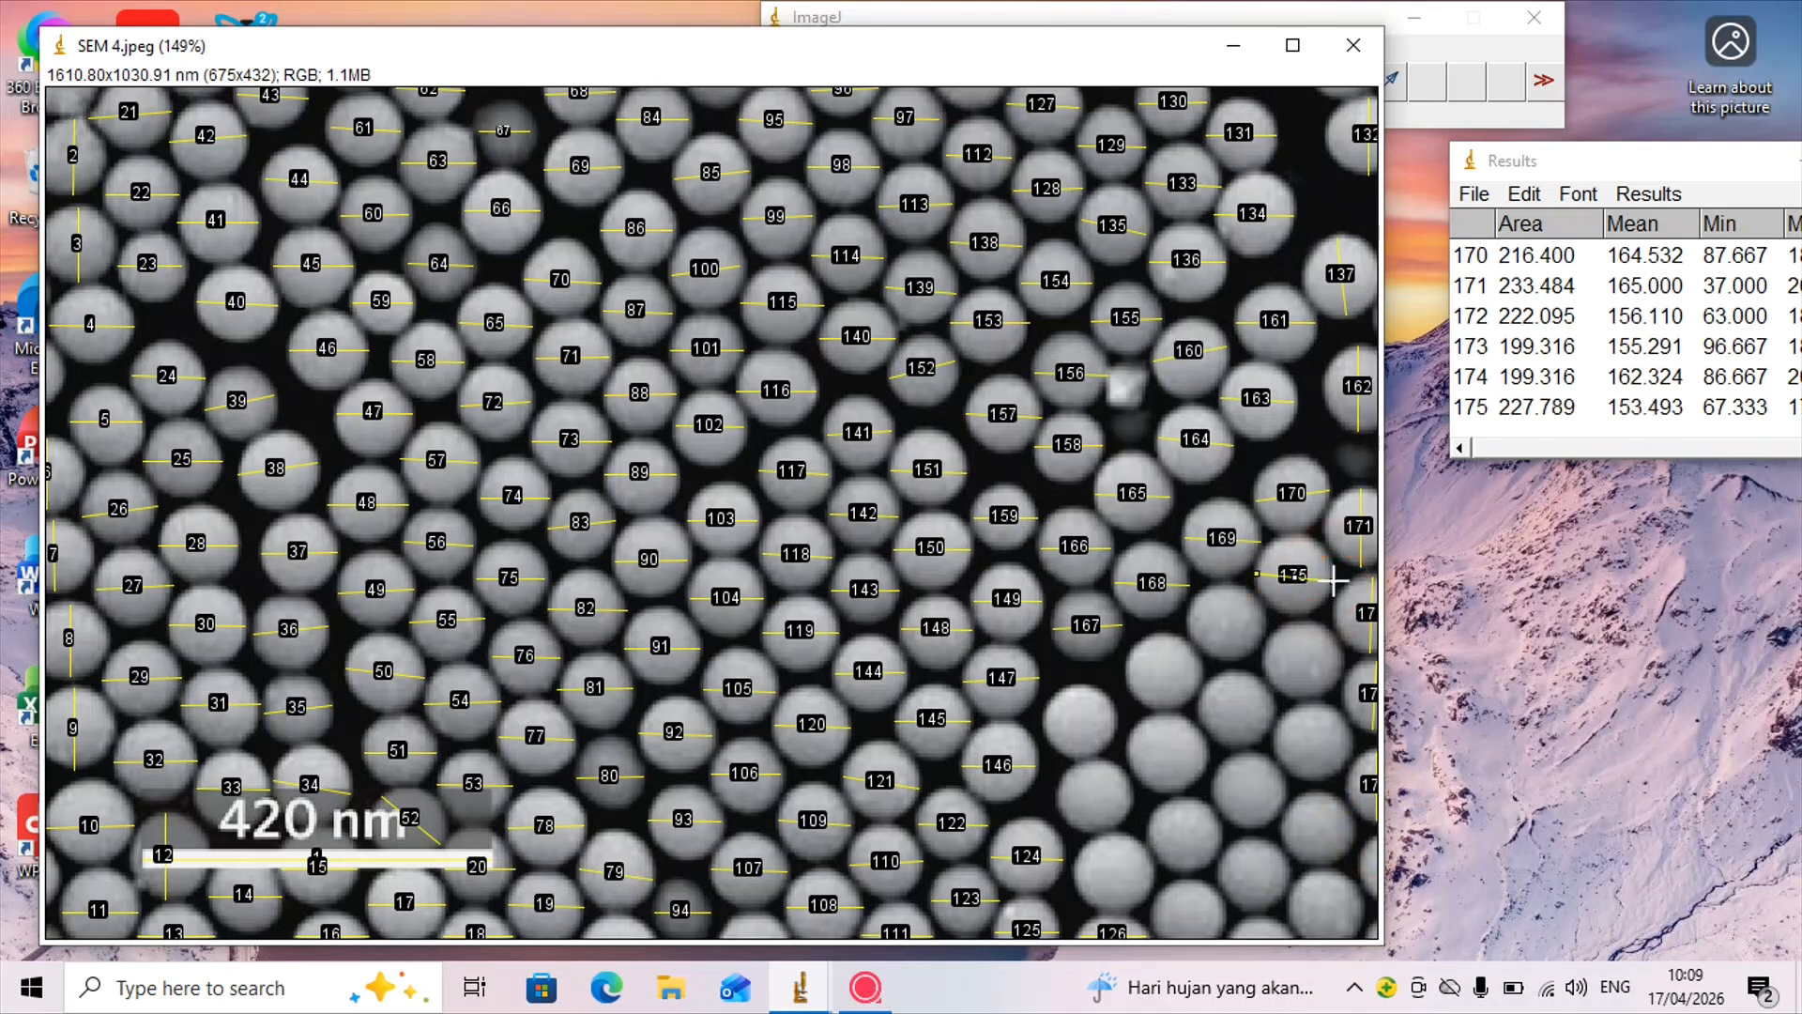
- Measure the diameters of all remaining particles down to the image's lower-right corner
mouse_move(1189, 620)
left_mouse_down()
mouse_move(1263, 619)
mouse_move(1339, 662)
left_mouse_up()
mouse_move(1127, 671)
left_mouse_down()
mouse_move(1200, 668)
mouse_move(1355, 743)
left_mouse_up()
left_click_drag(1047, 724, 1206, 752)
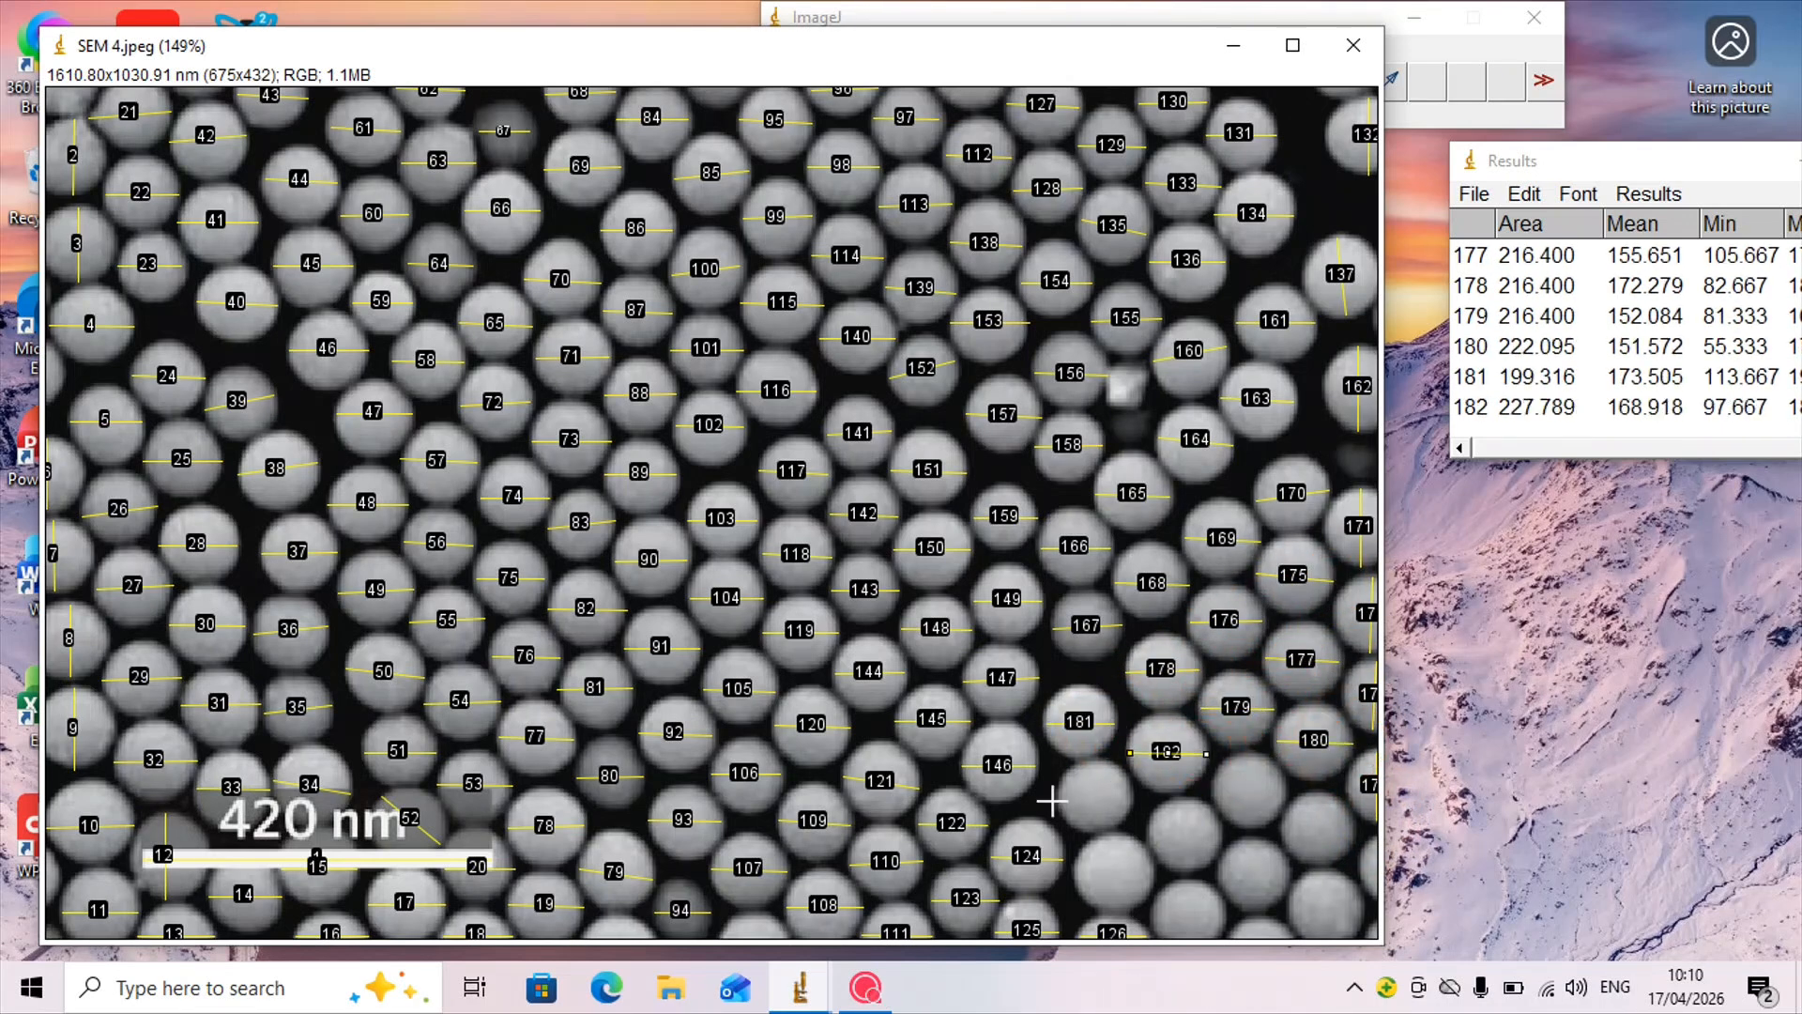
left_click_drag(1057, 798, 1286, 790)
left_click_drag(1149, 833, 1222, 833)
mouse_move(1075, 873)
left_mouse_down()
mouse_move(1155, 872)
mouse_move(1224, 919)
mouse_move(1353, 828)
left_mouse_up()
left_click_drag(1289, 912, 1359, 904)
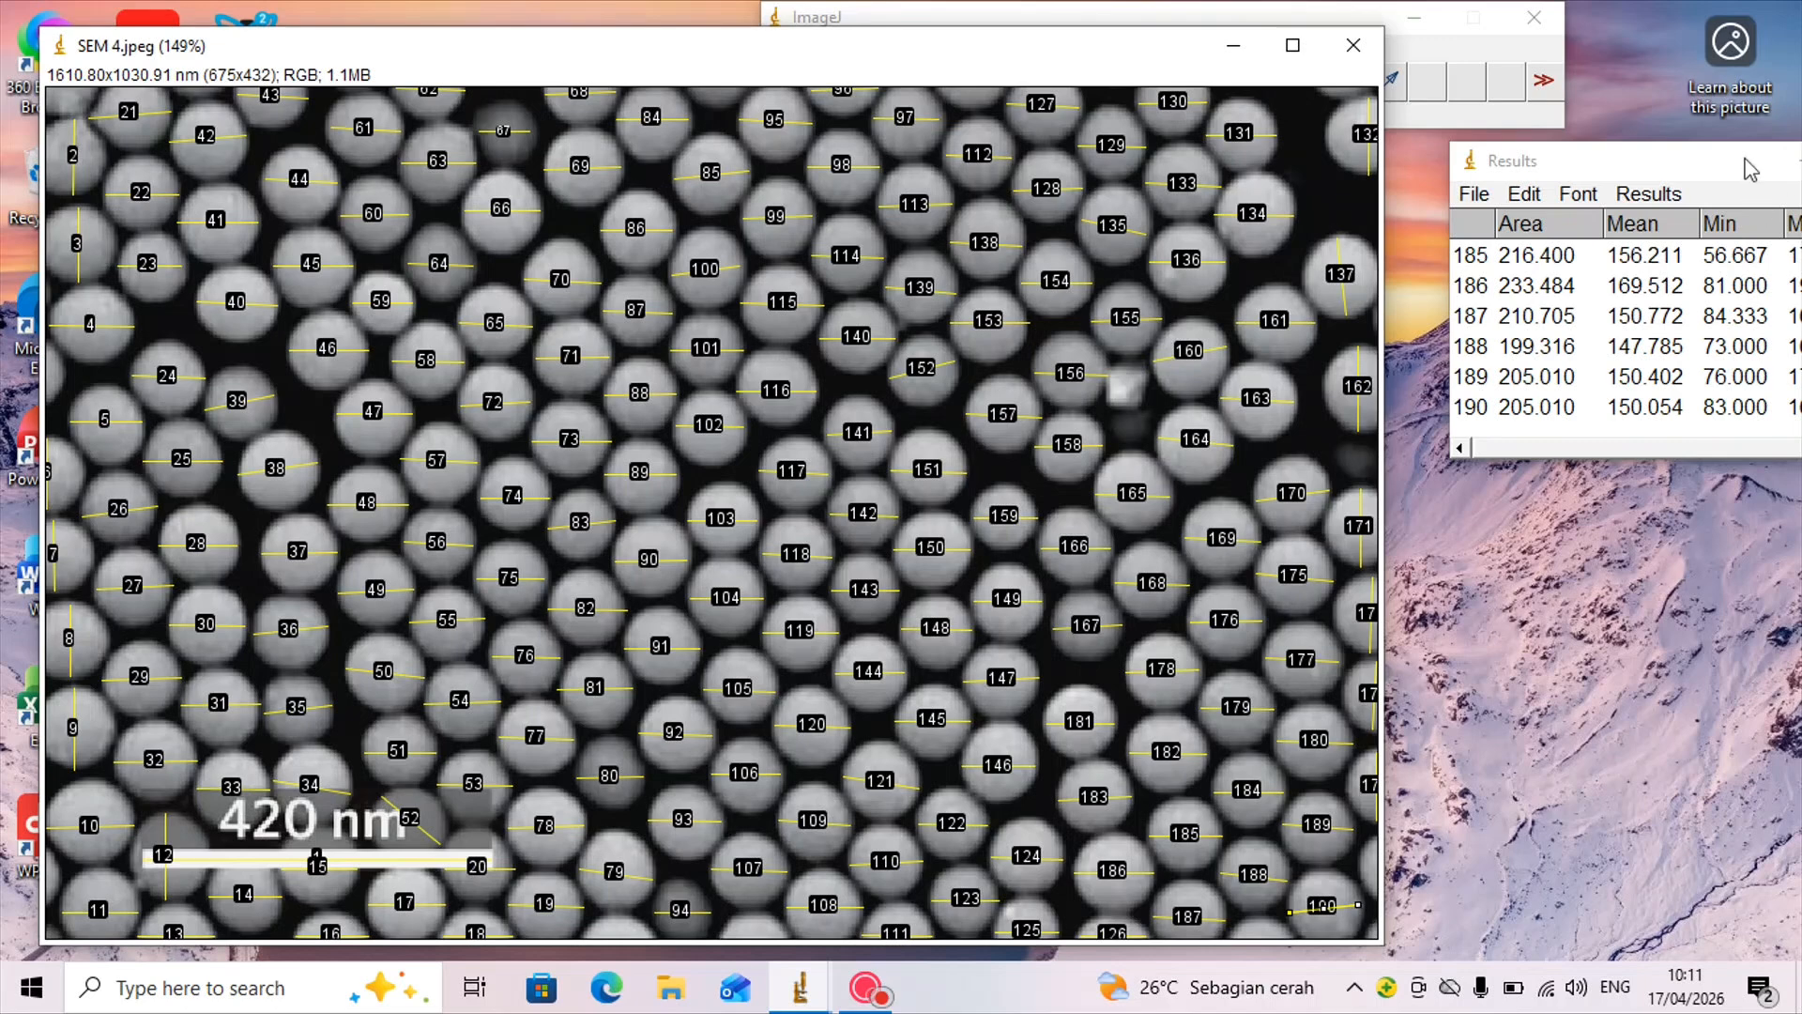
- Move the Results window over the image and widen it to show all columns through Length
left_click_drag(1751, 169, 1316, 322)
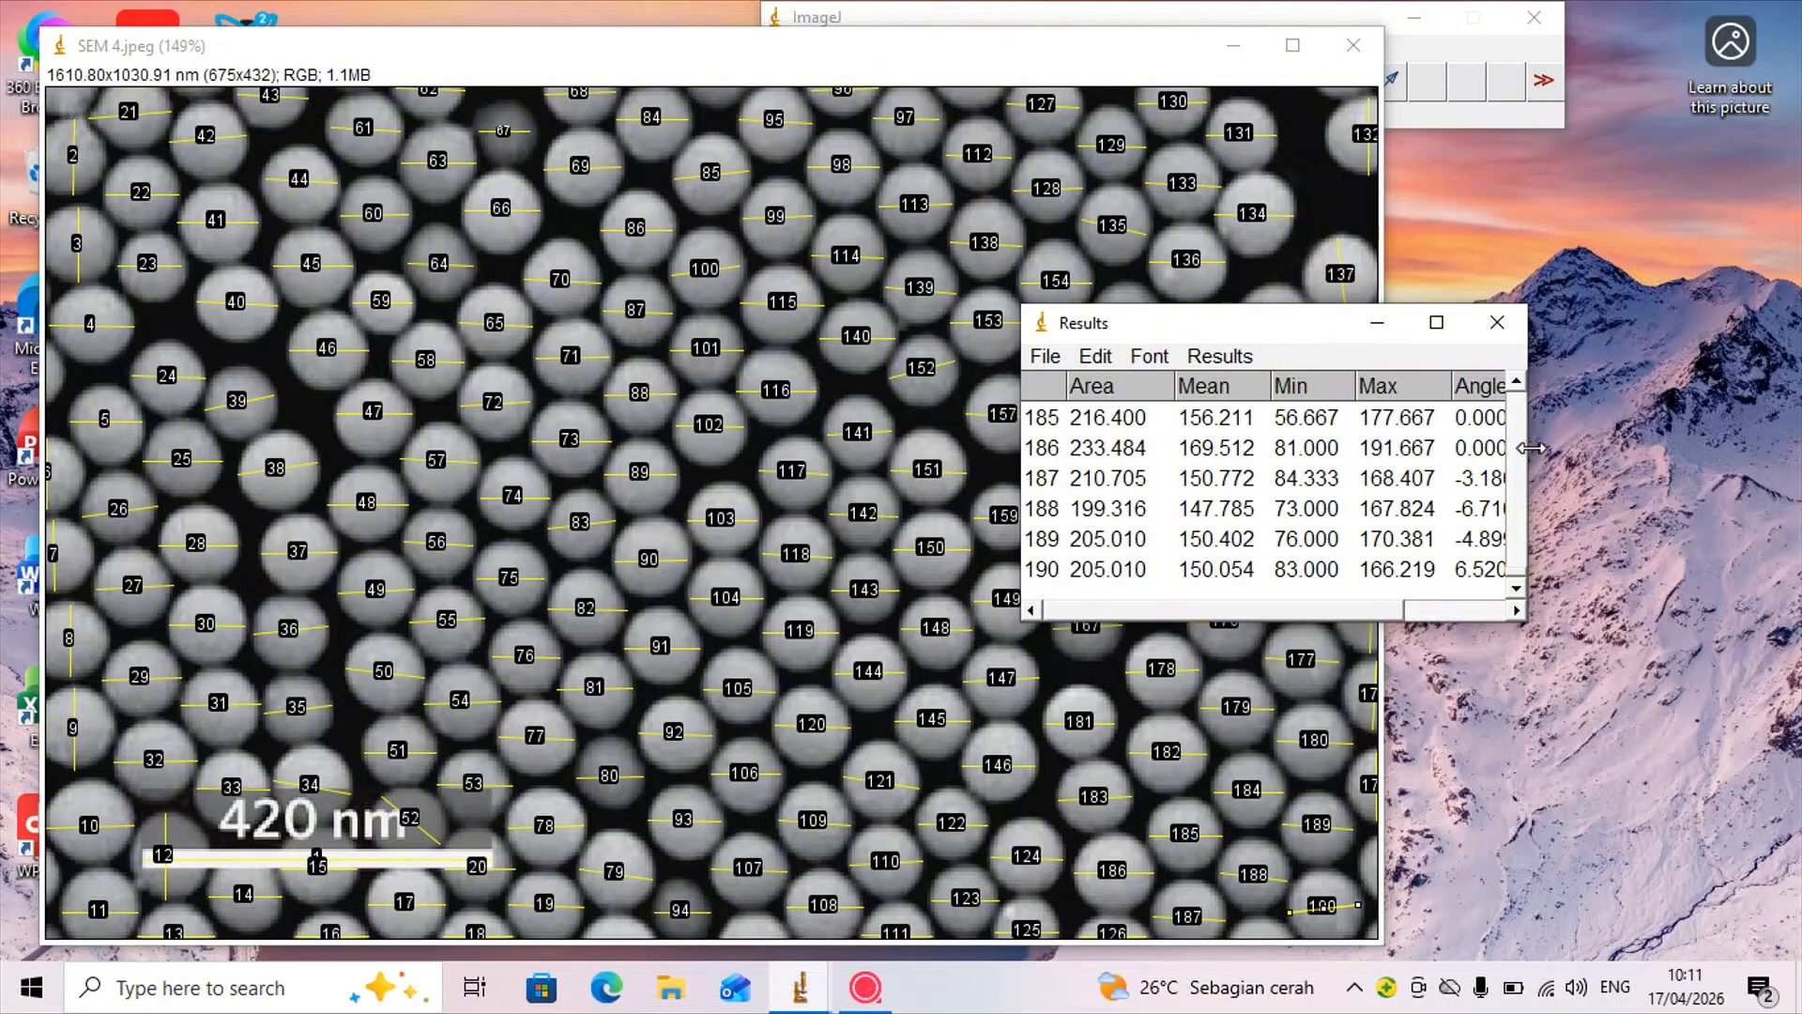
left_click_drag(1530, 448, 1737, 449)
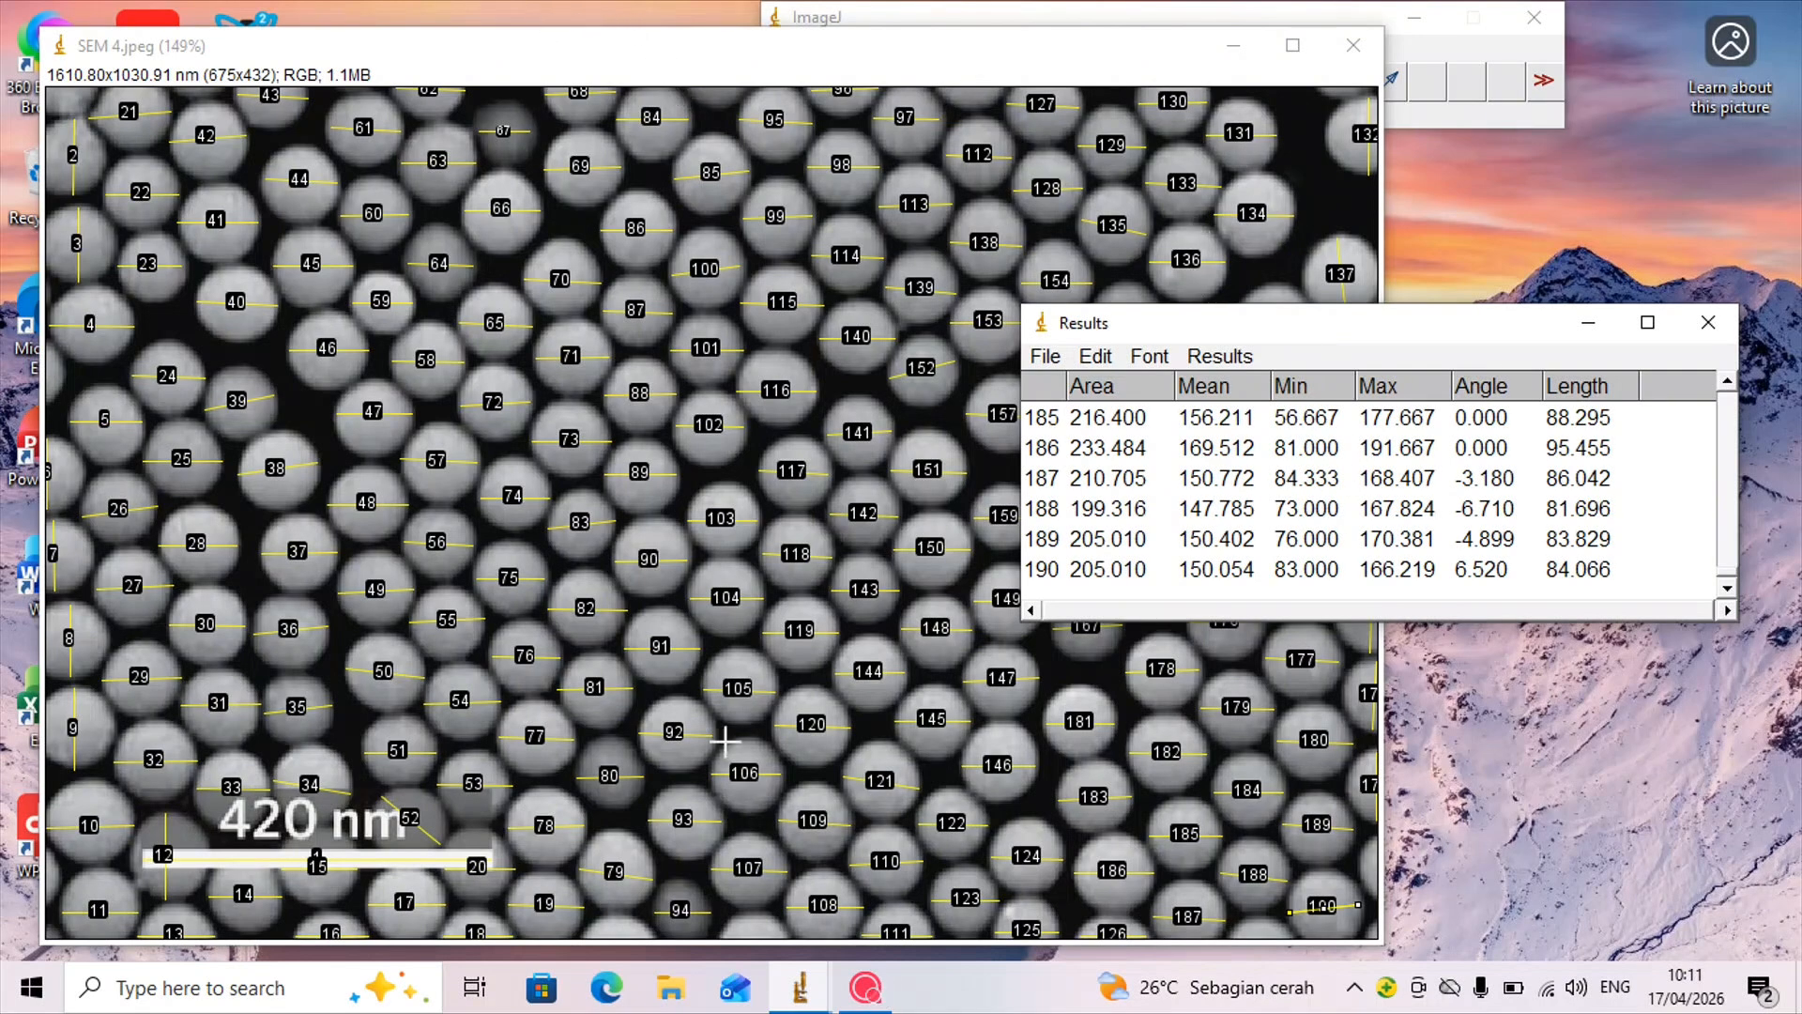
left_click(432, 28)
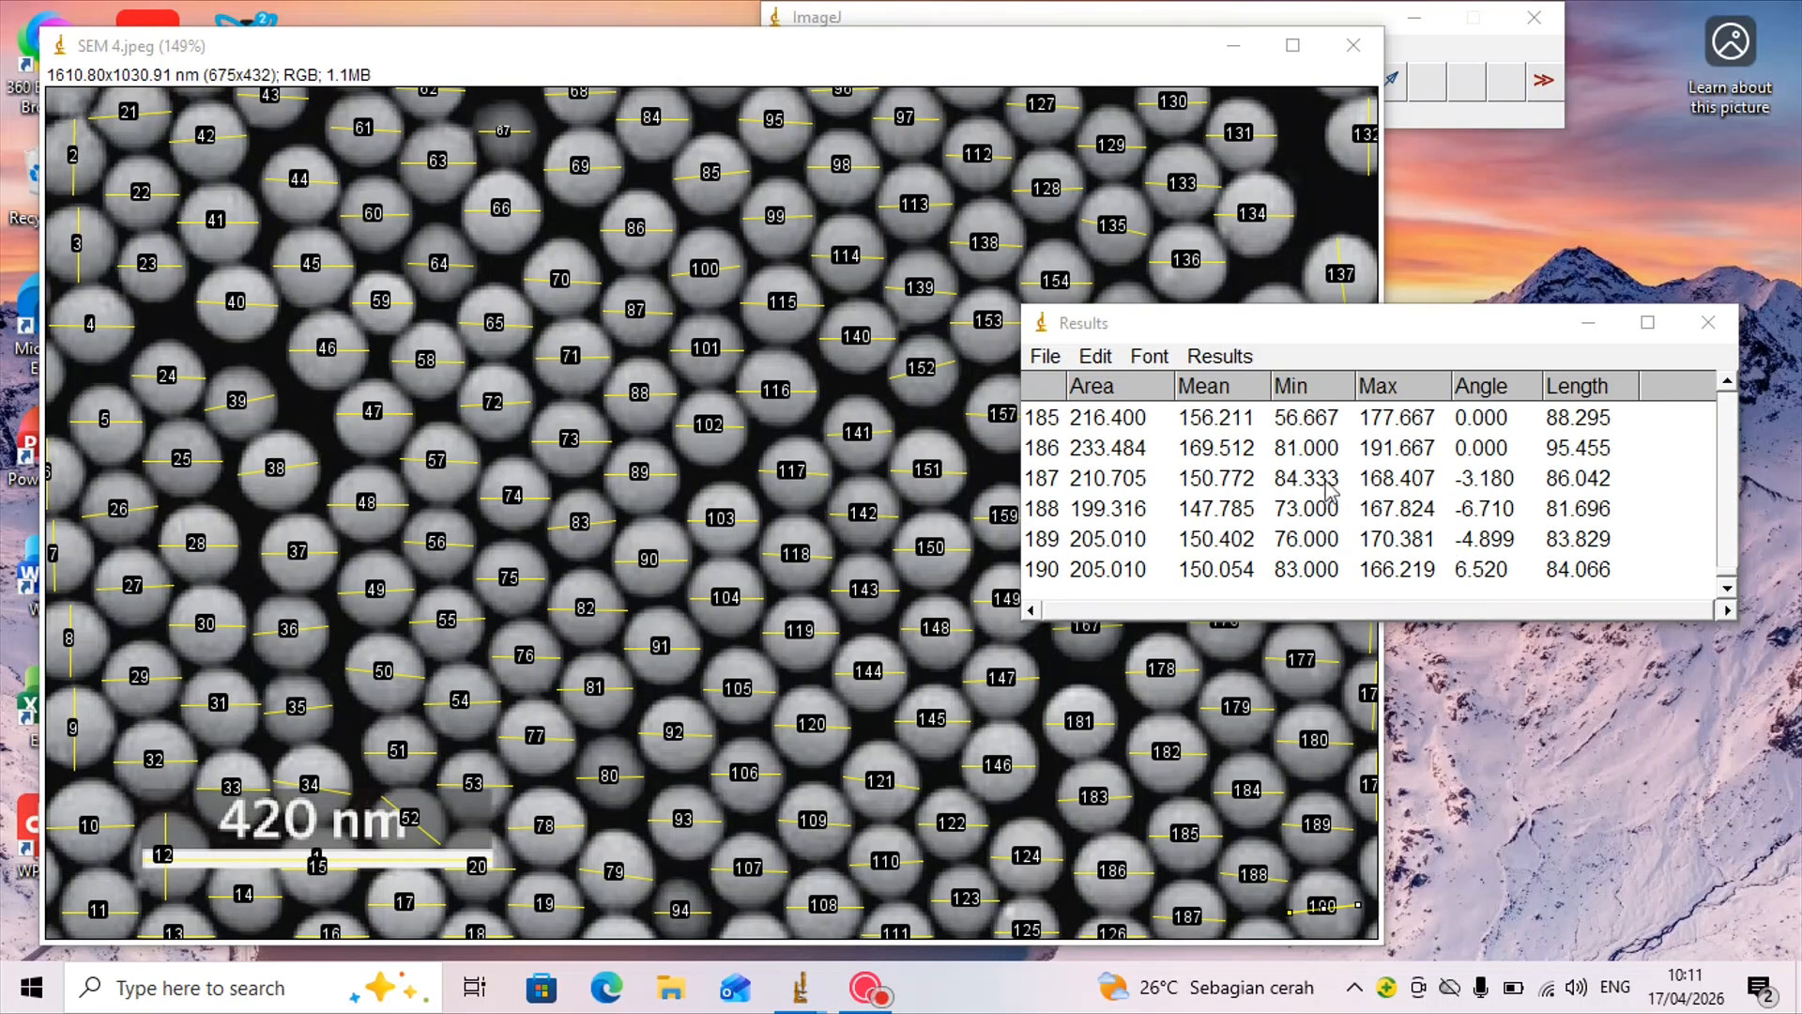
- Save the measurement table as Results in the SEM 4 folder
left_click(1044, 357)
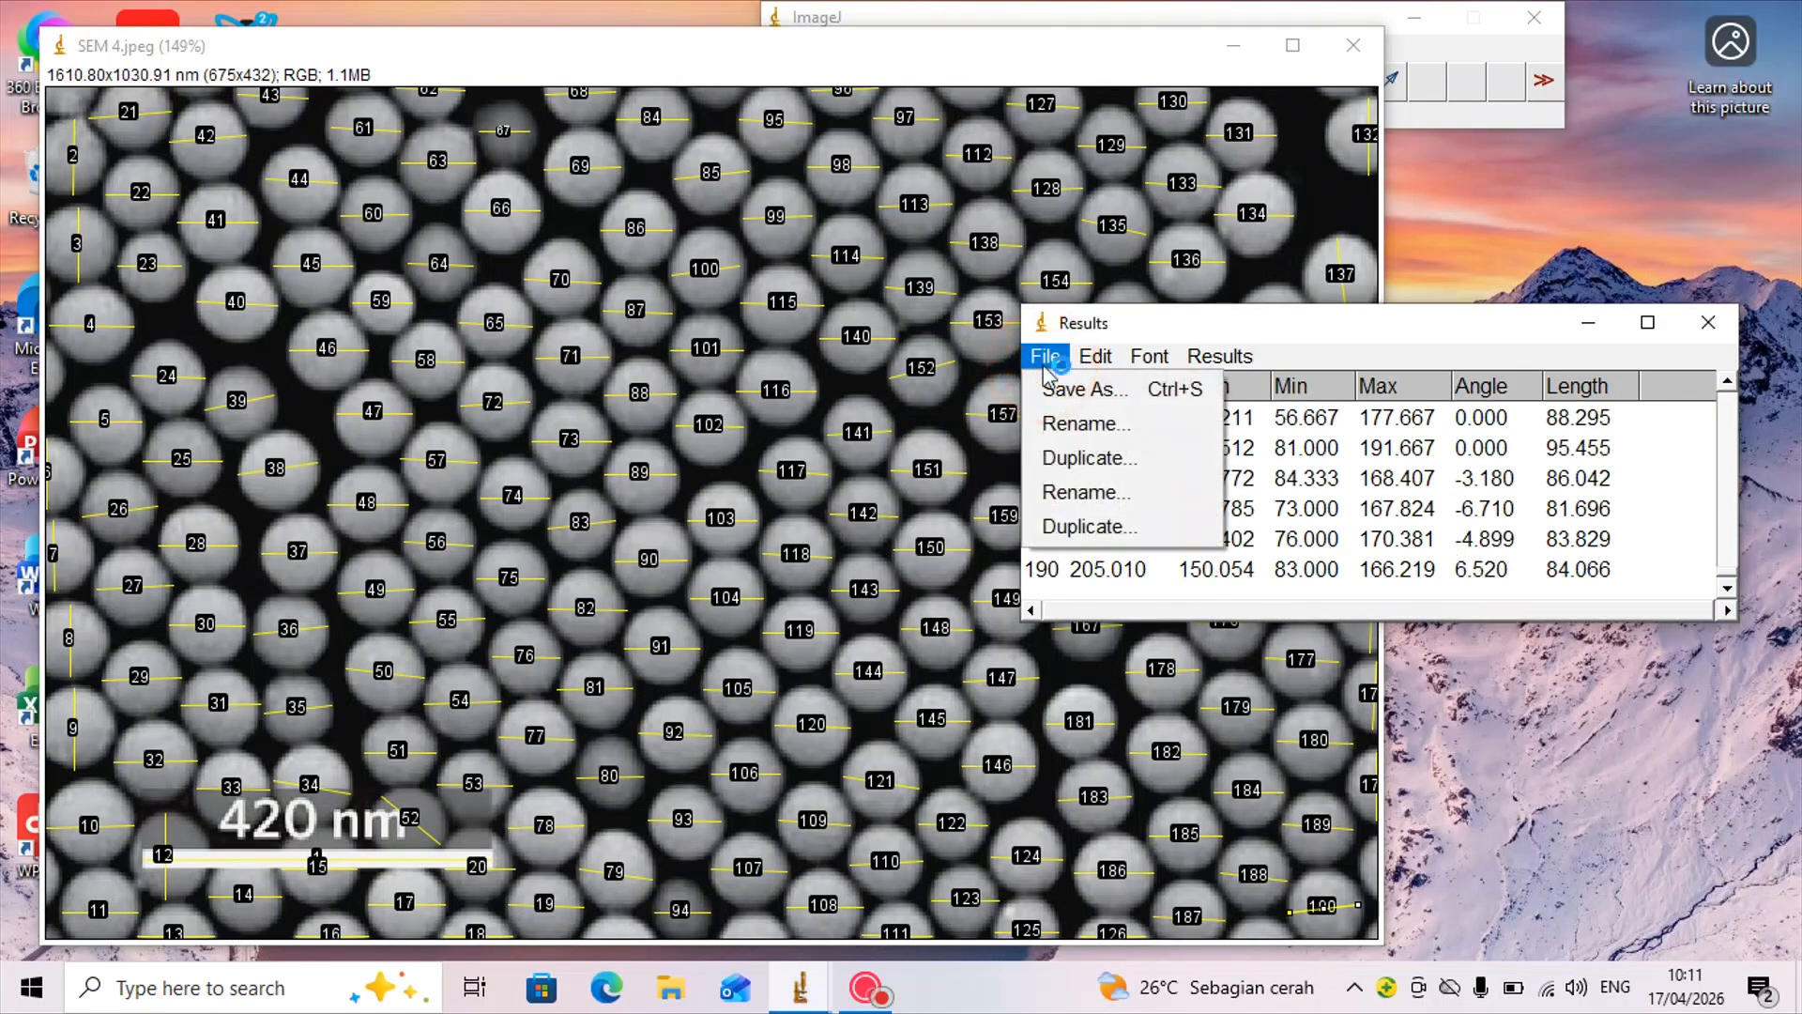
left_click(1085, 387)
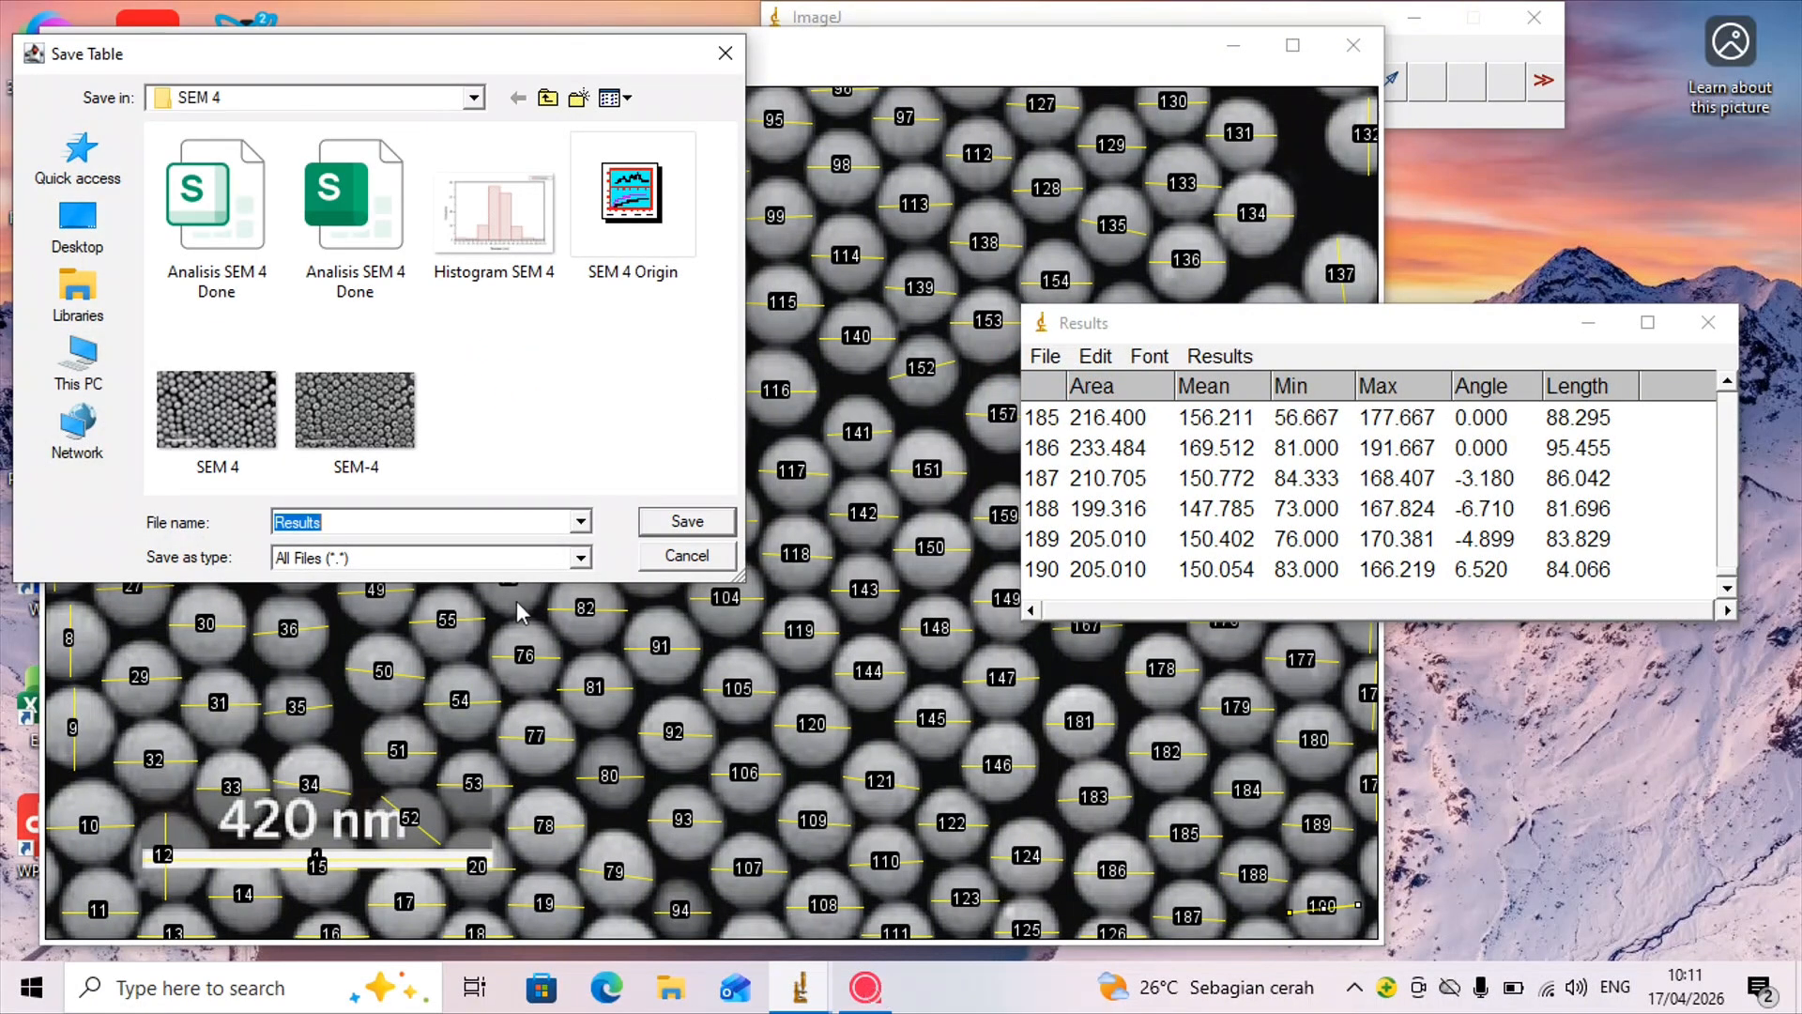
left_click(403, 526)
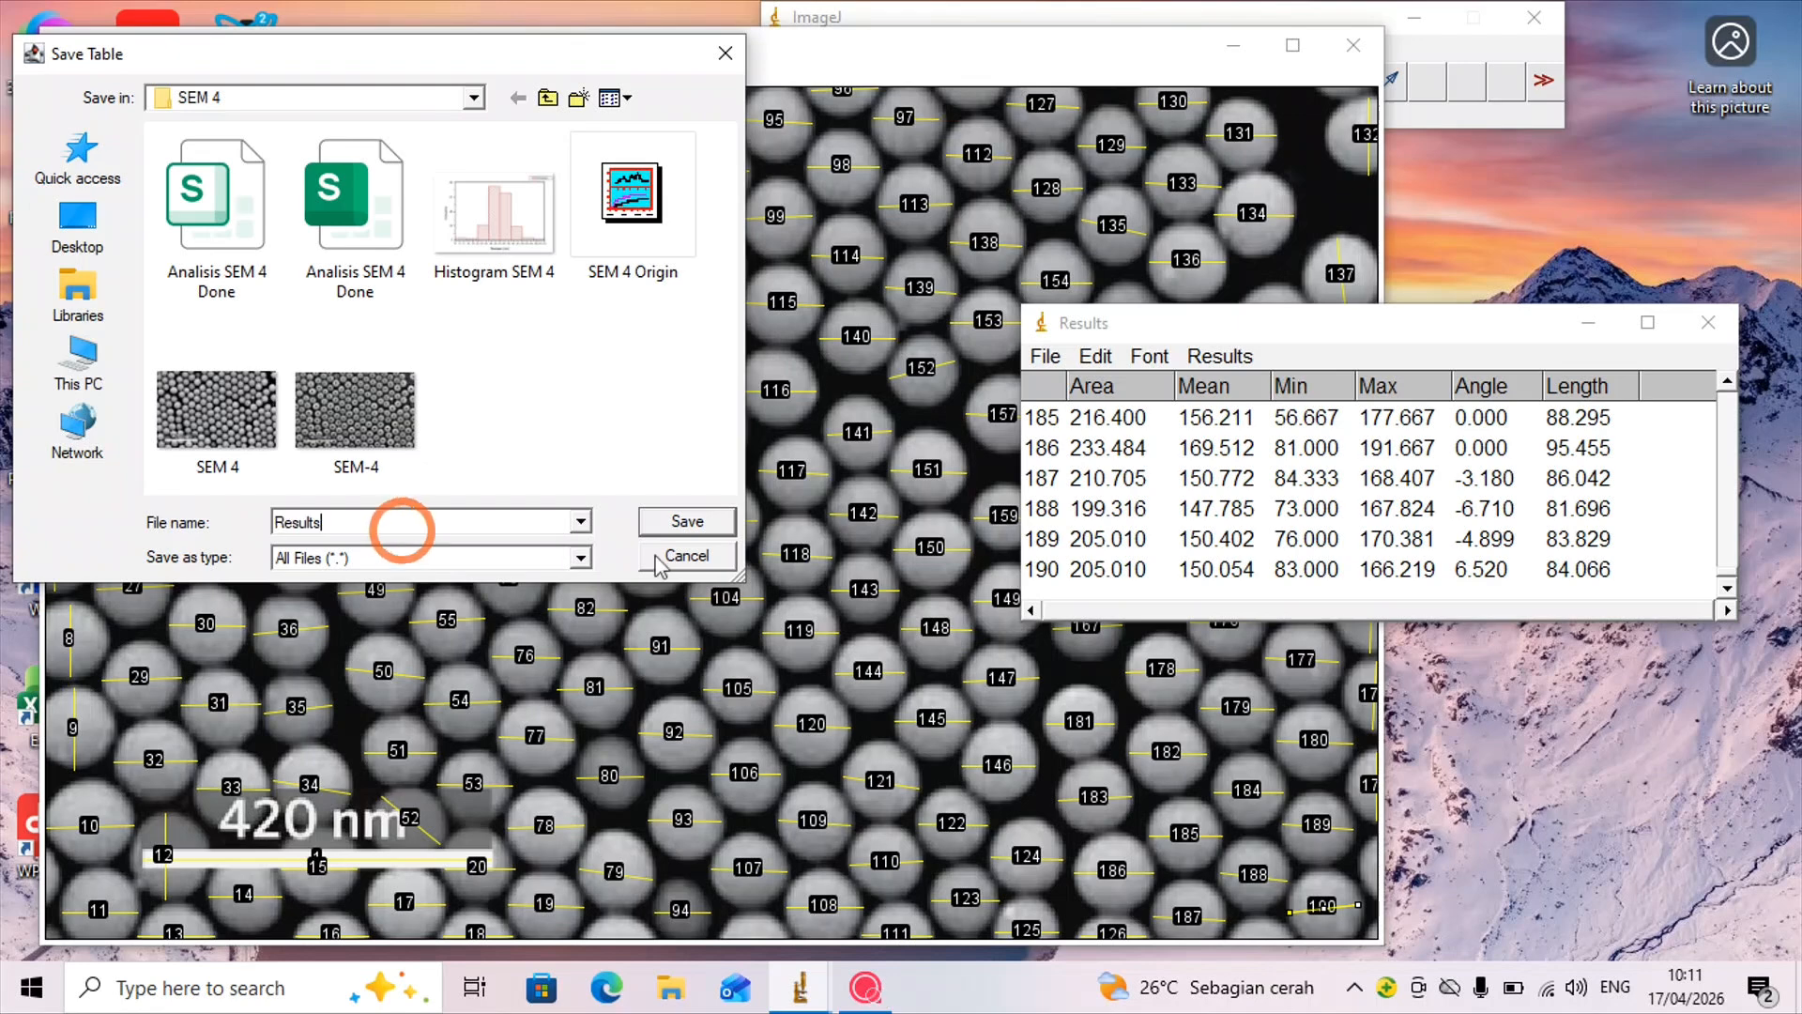
left_click(682, 519)
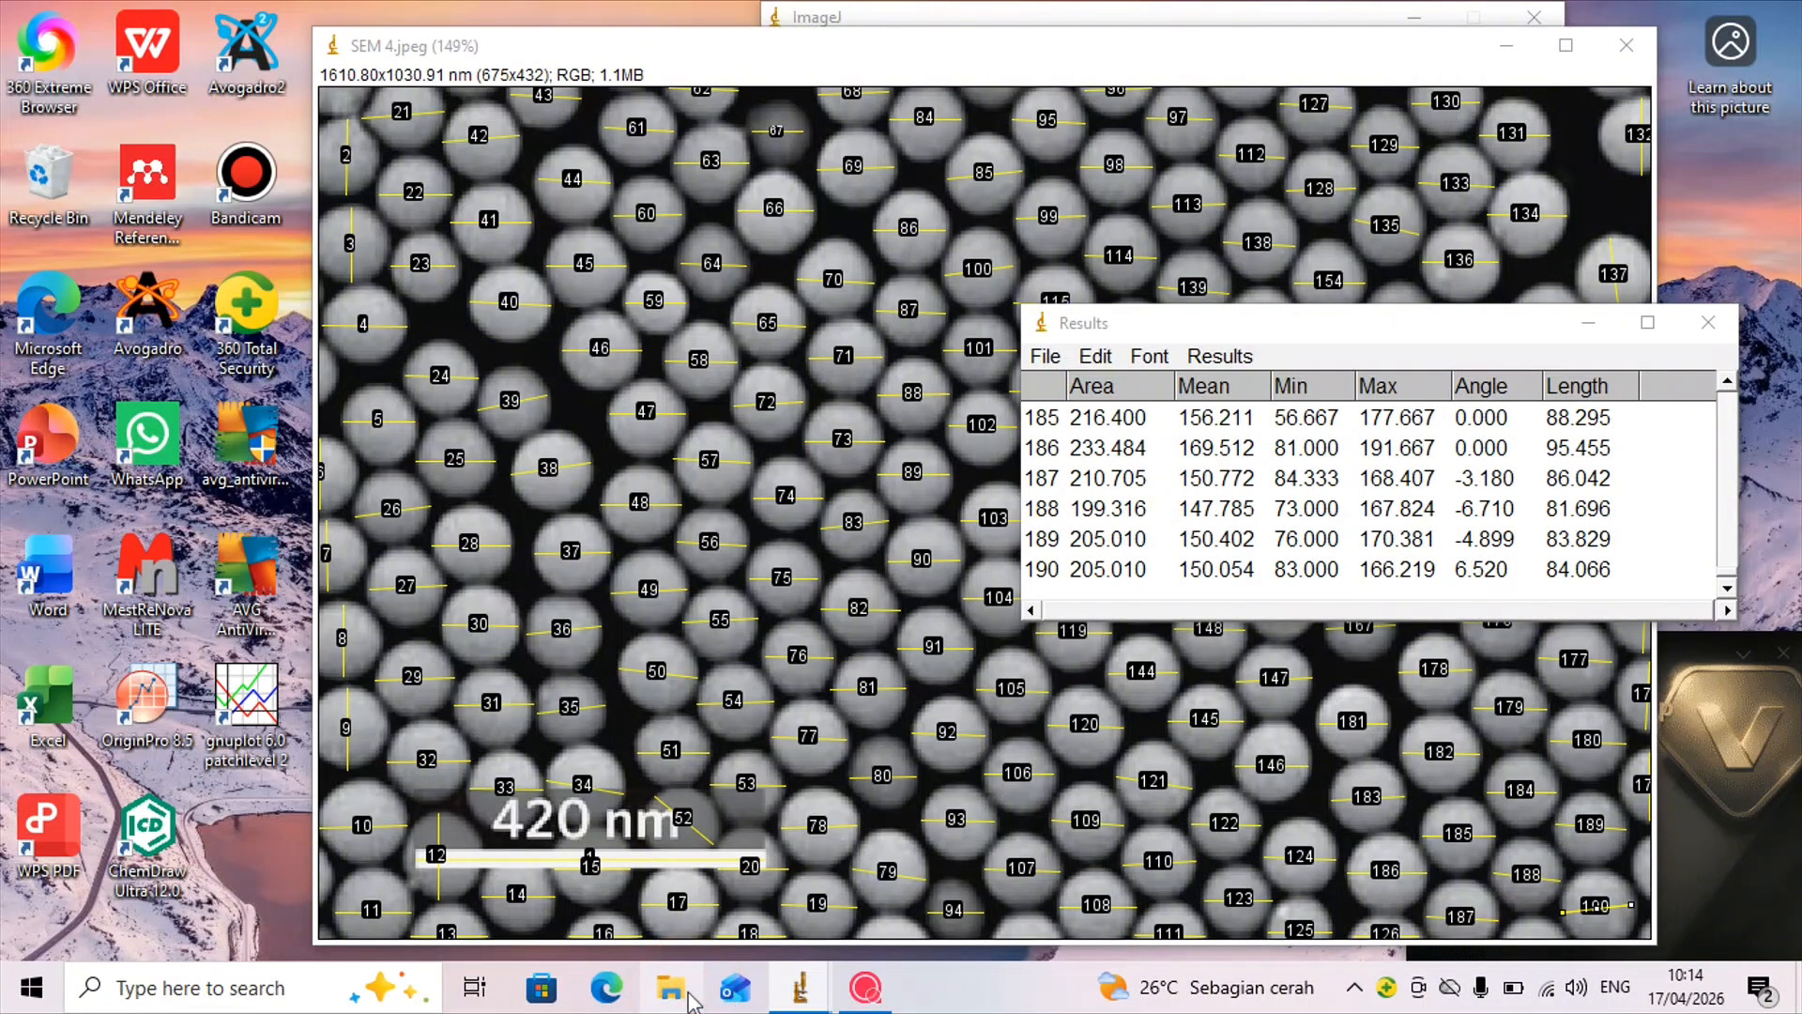
- Switch to File Explorer, open the saved Results file from the recent files and check how its values are arranged in cells
left_click(670, 988)
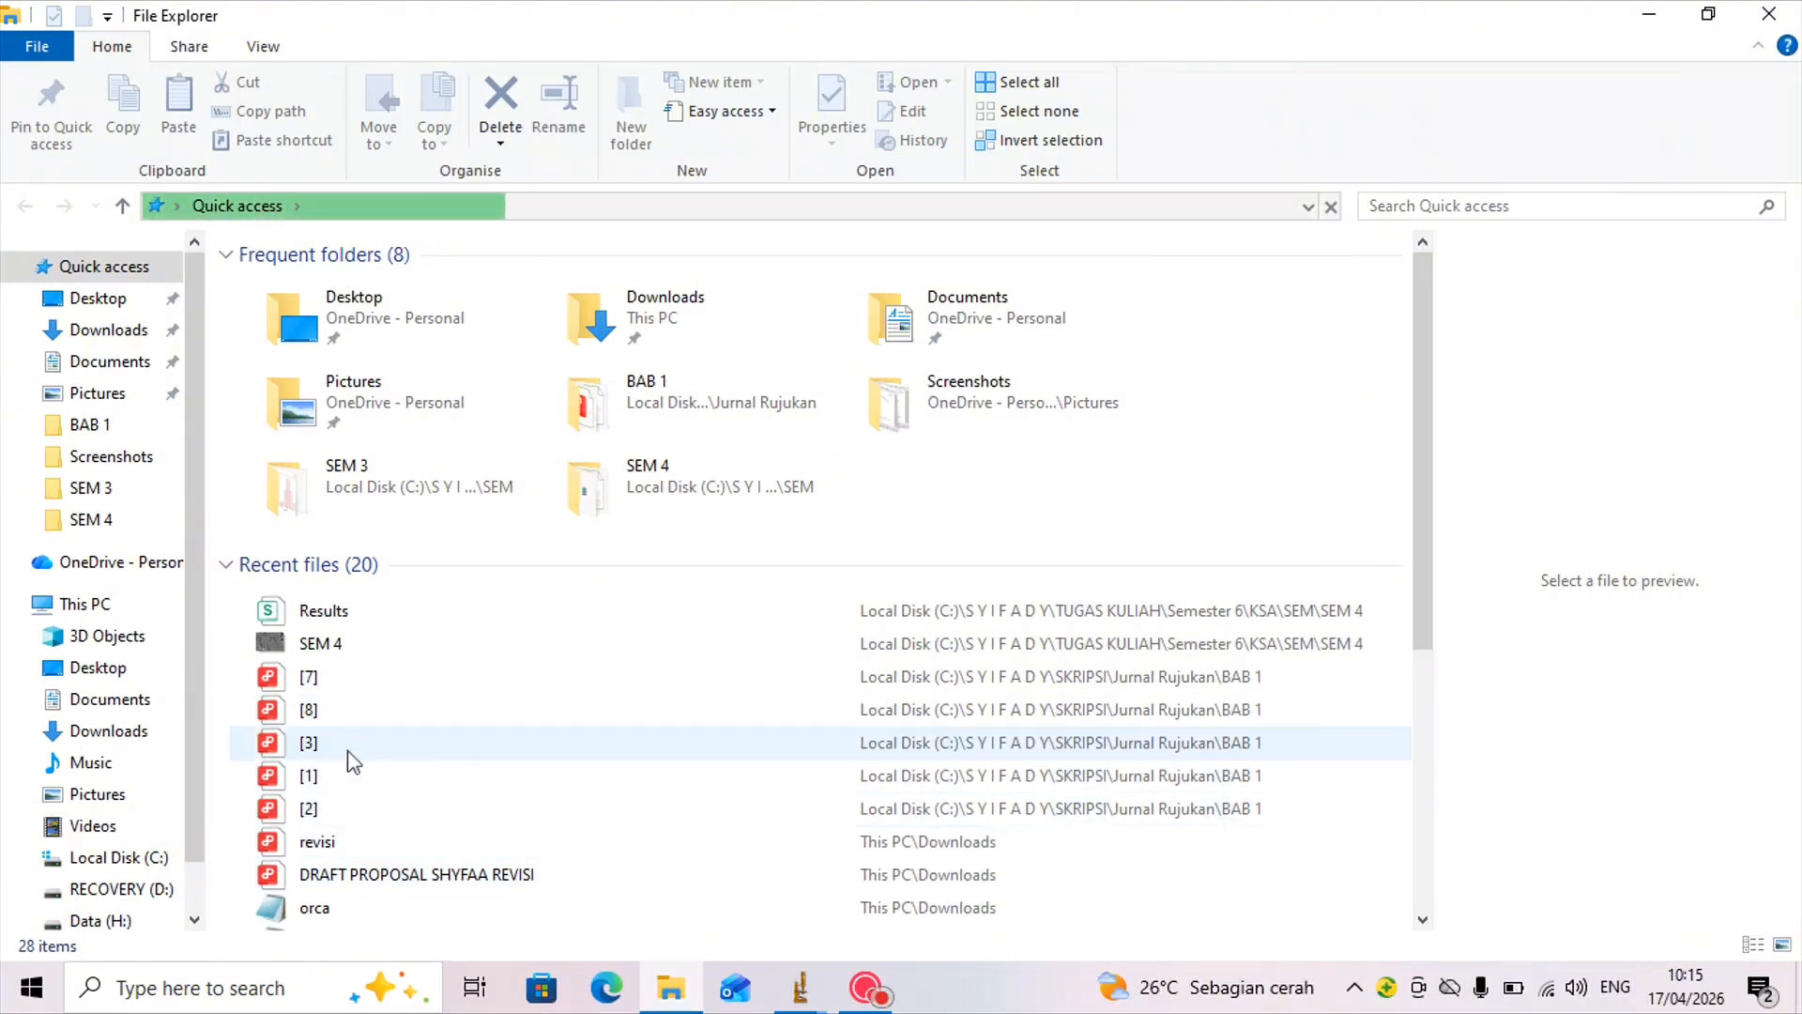
double_click(357, 612)
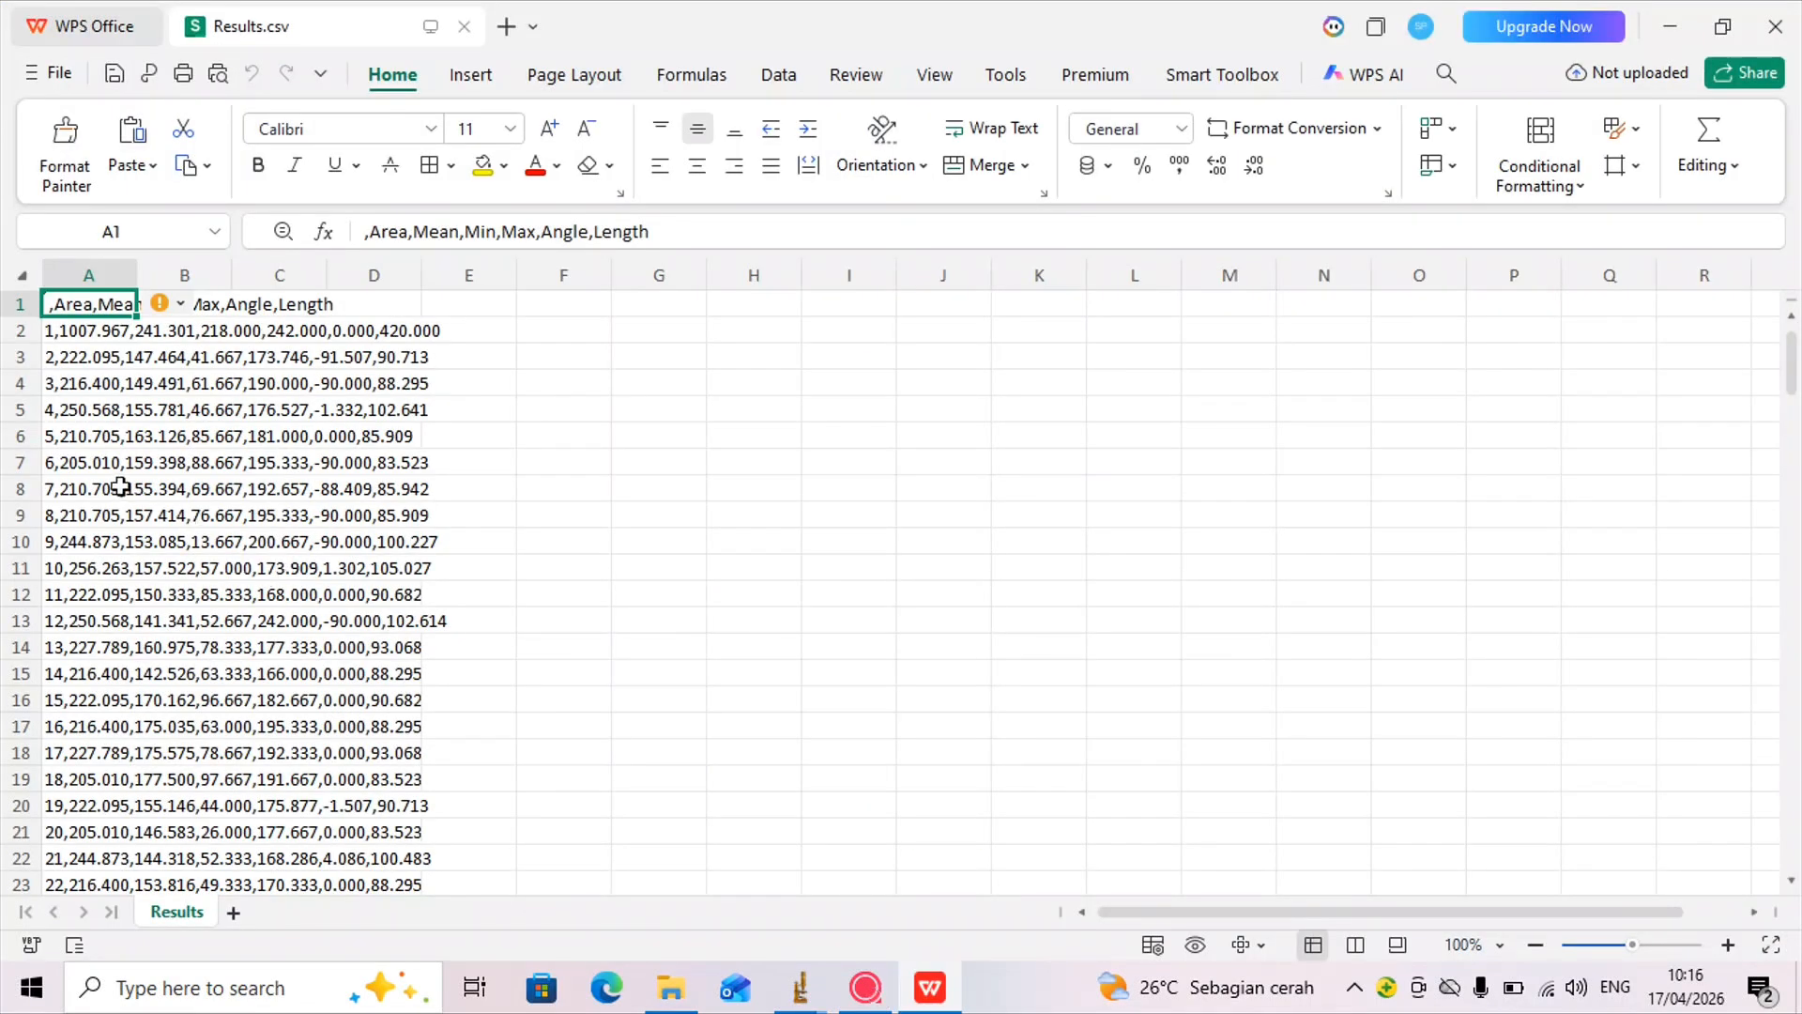
left_click(207, 304)
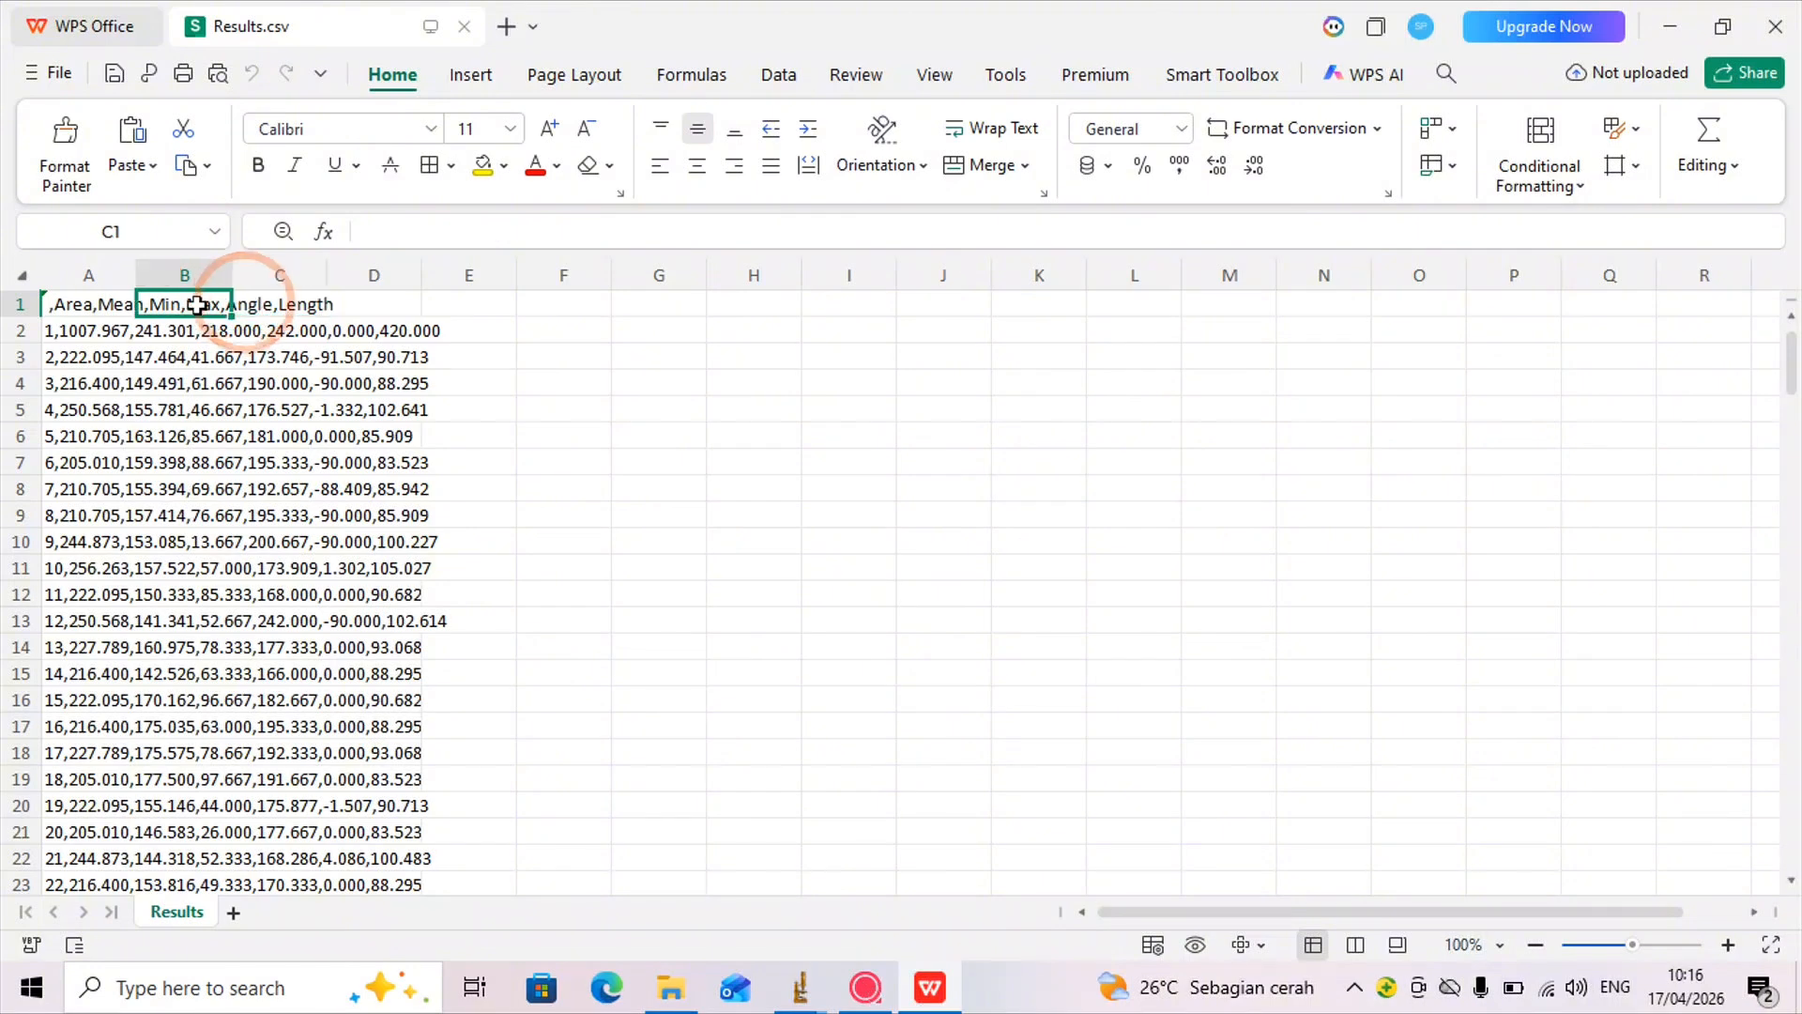
left_click(202, 330)
left_click(202, 357)
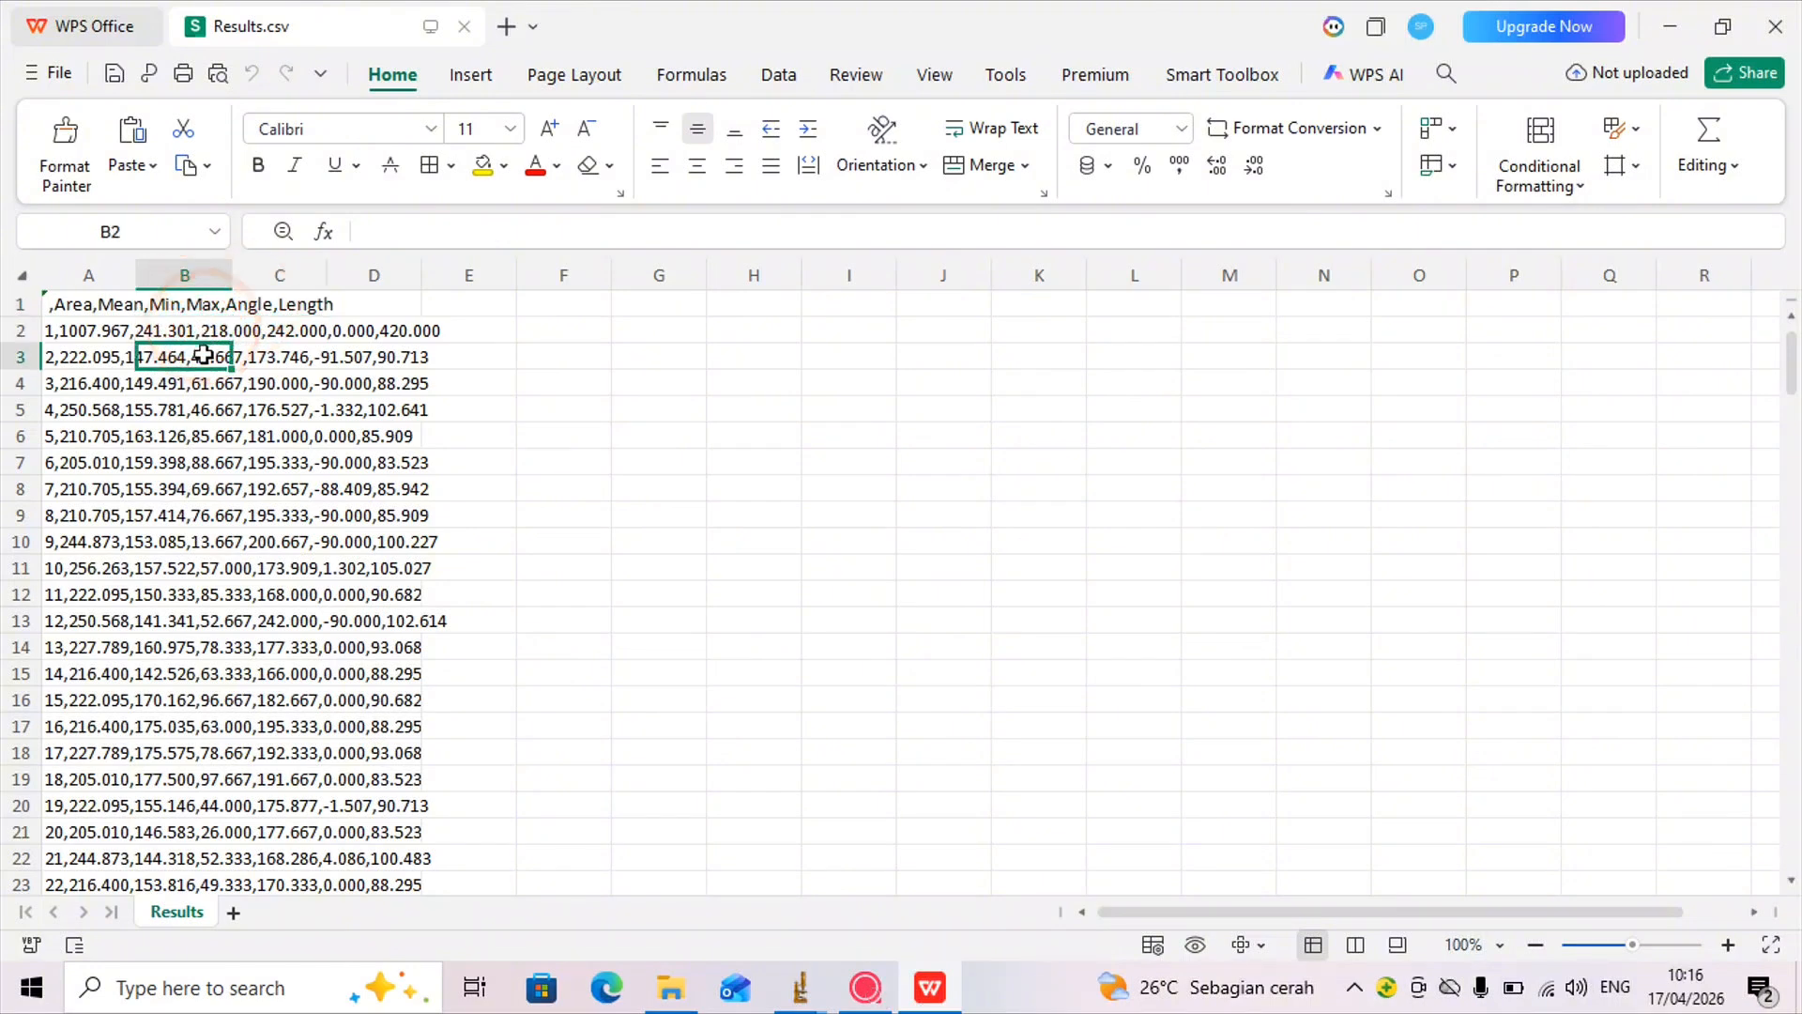
left_click(201, 410)
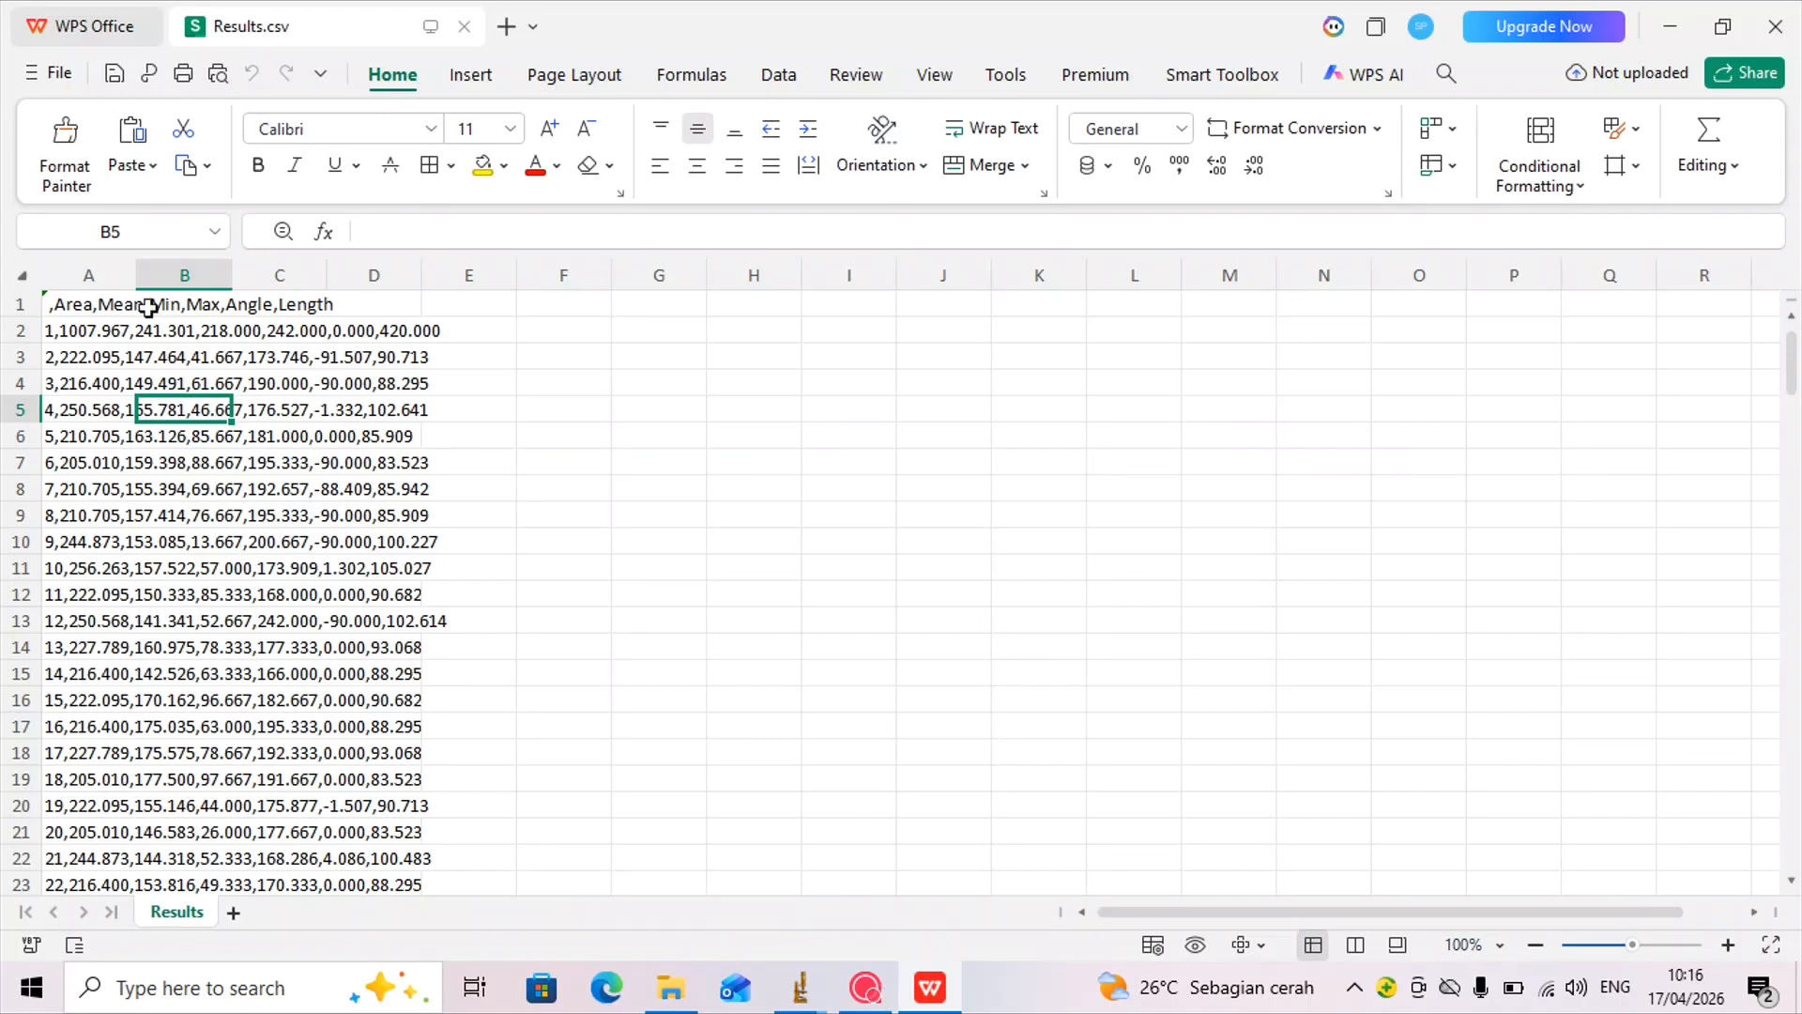
left_click(89, 302)
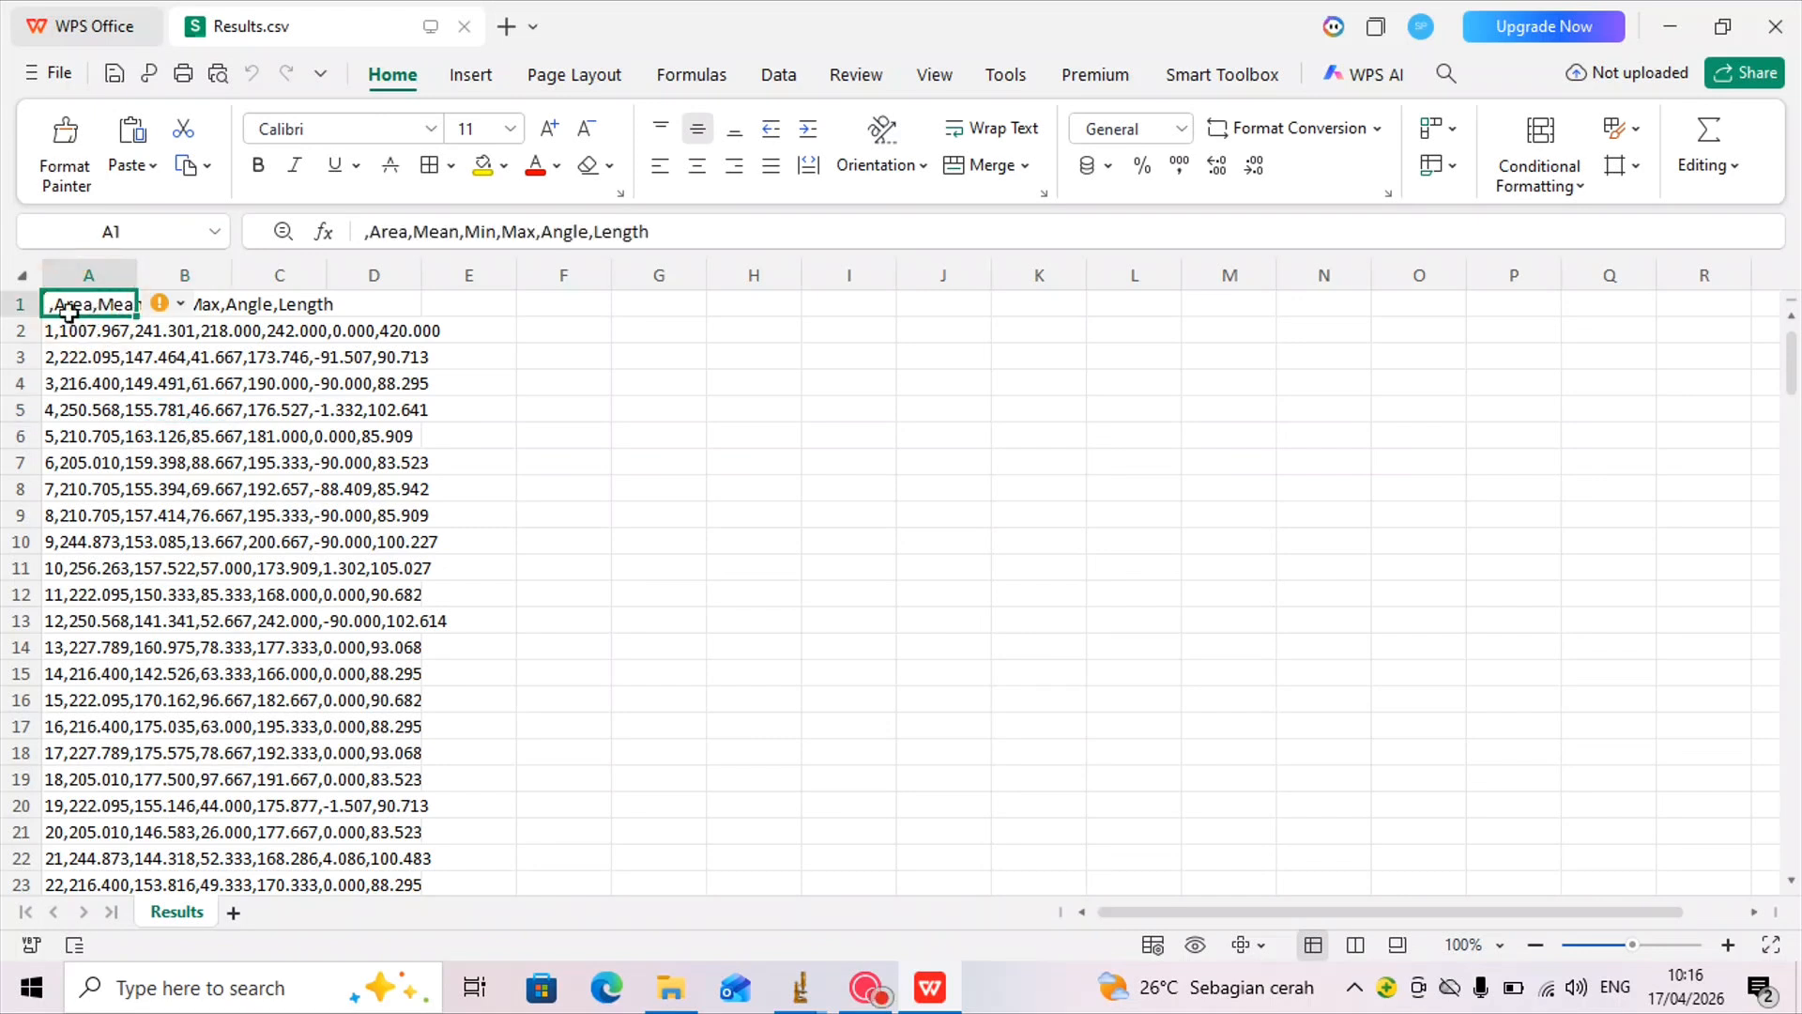
left_click(790, 84)
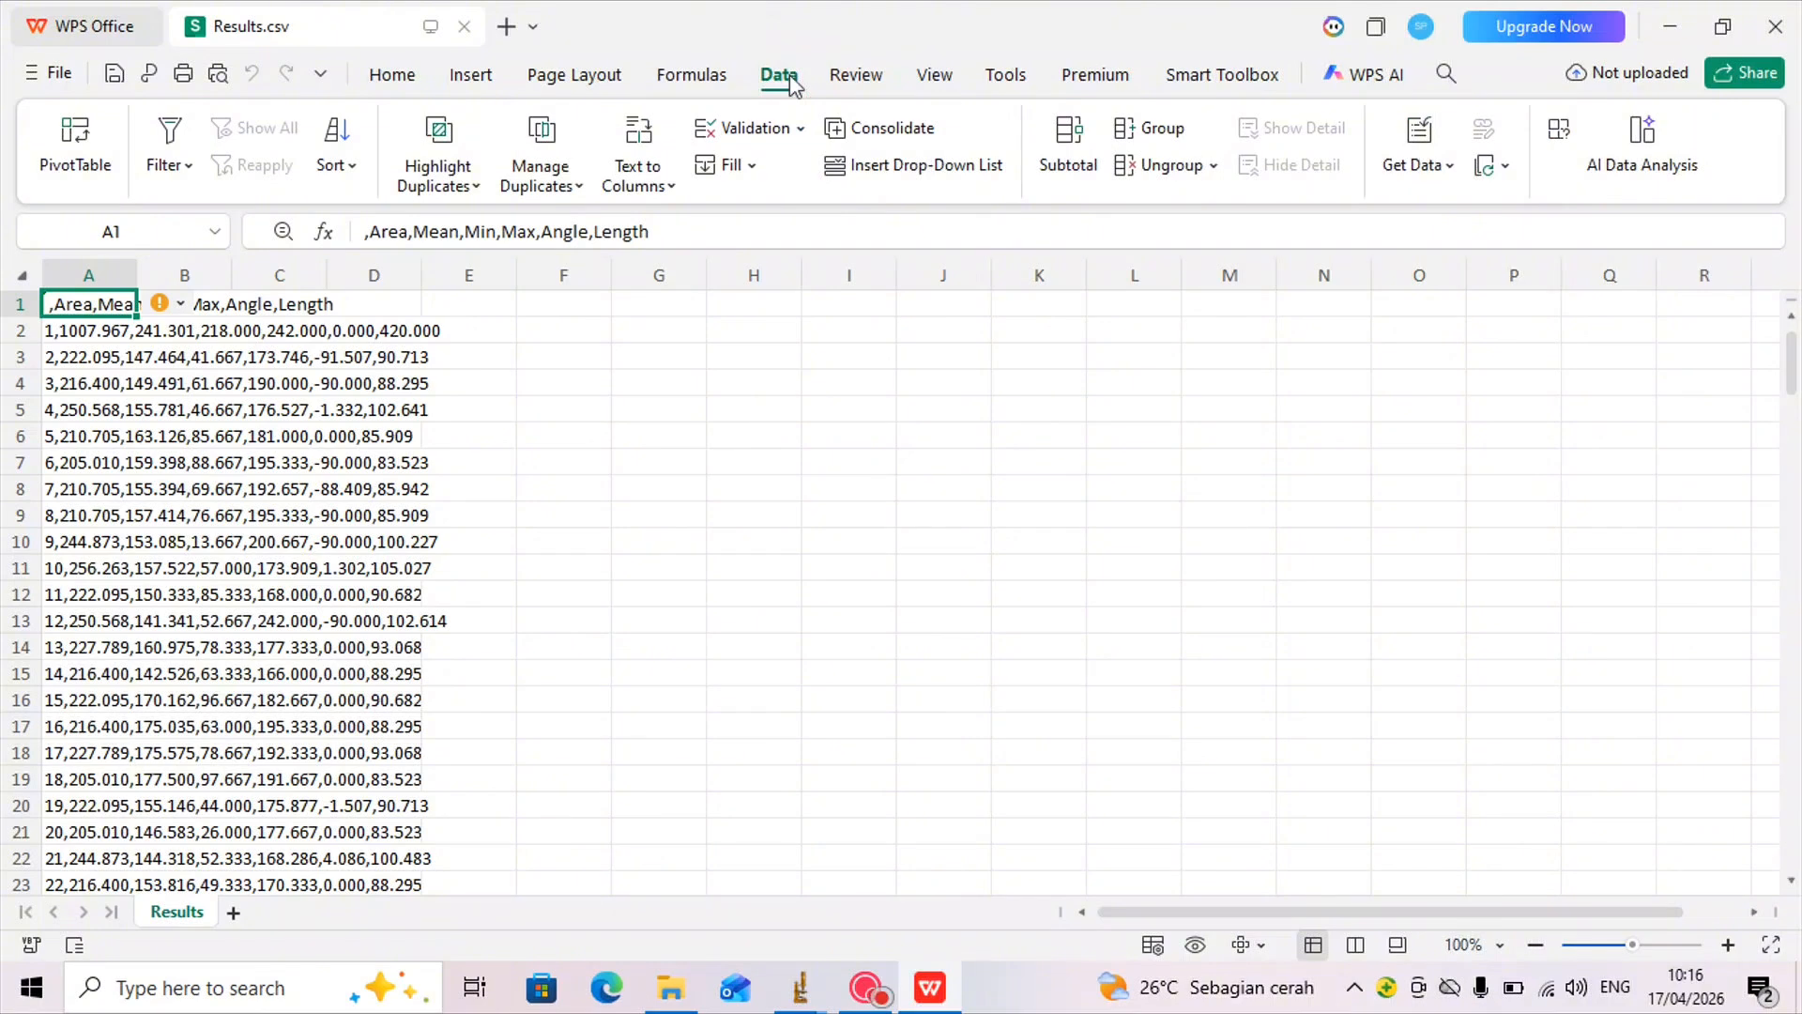
left_click(647, 172)
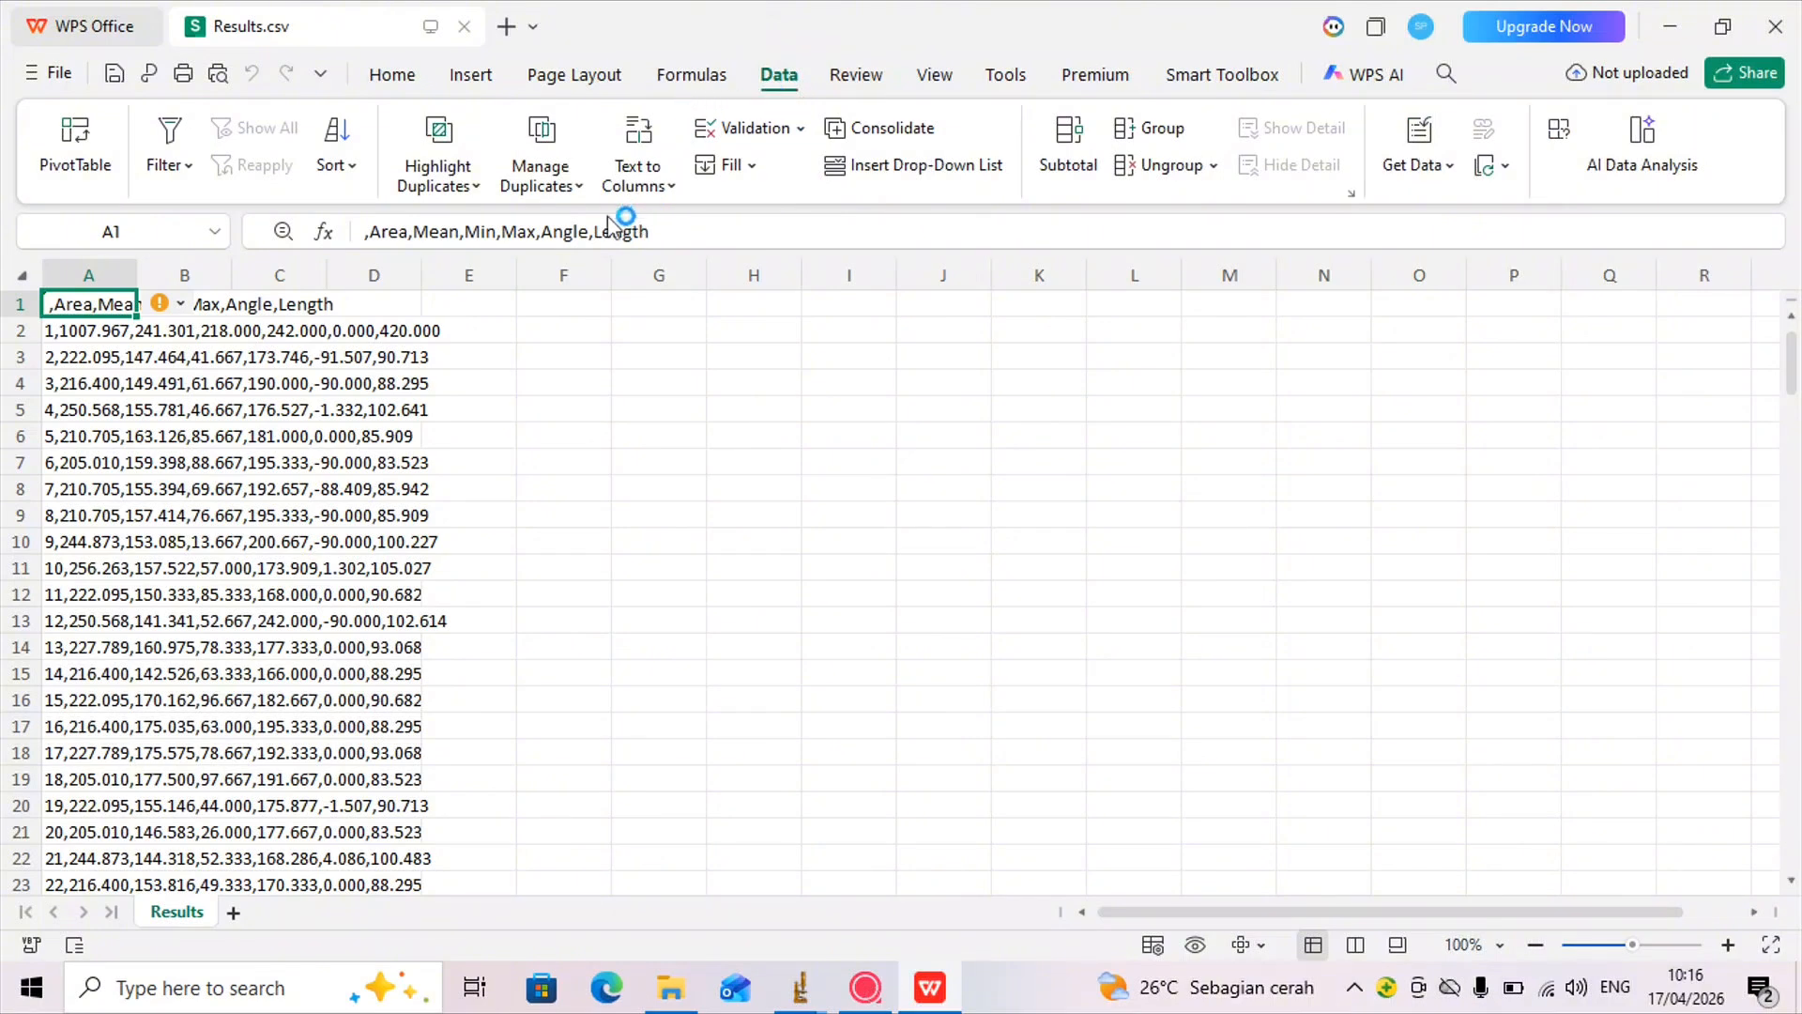
left_click(650, 181)
left_click(680, 240)
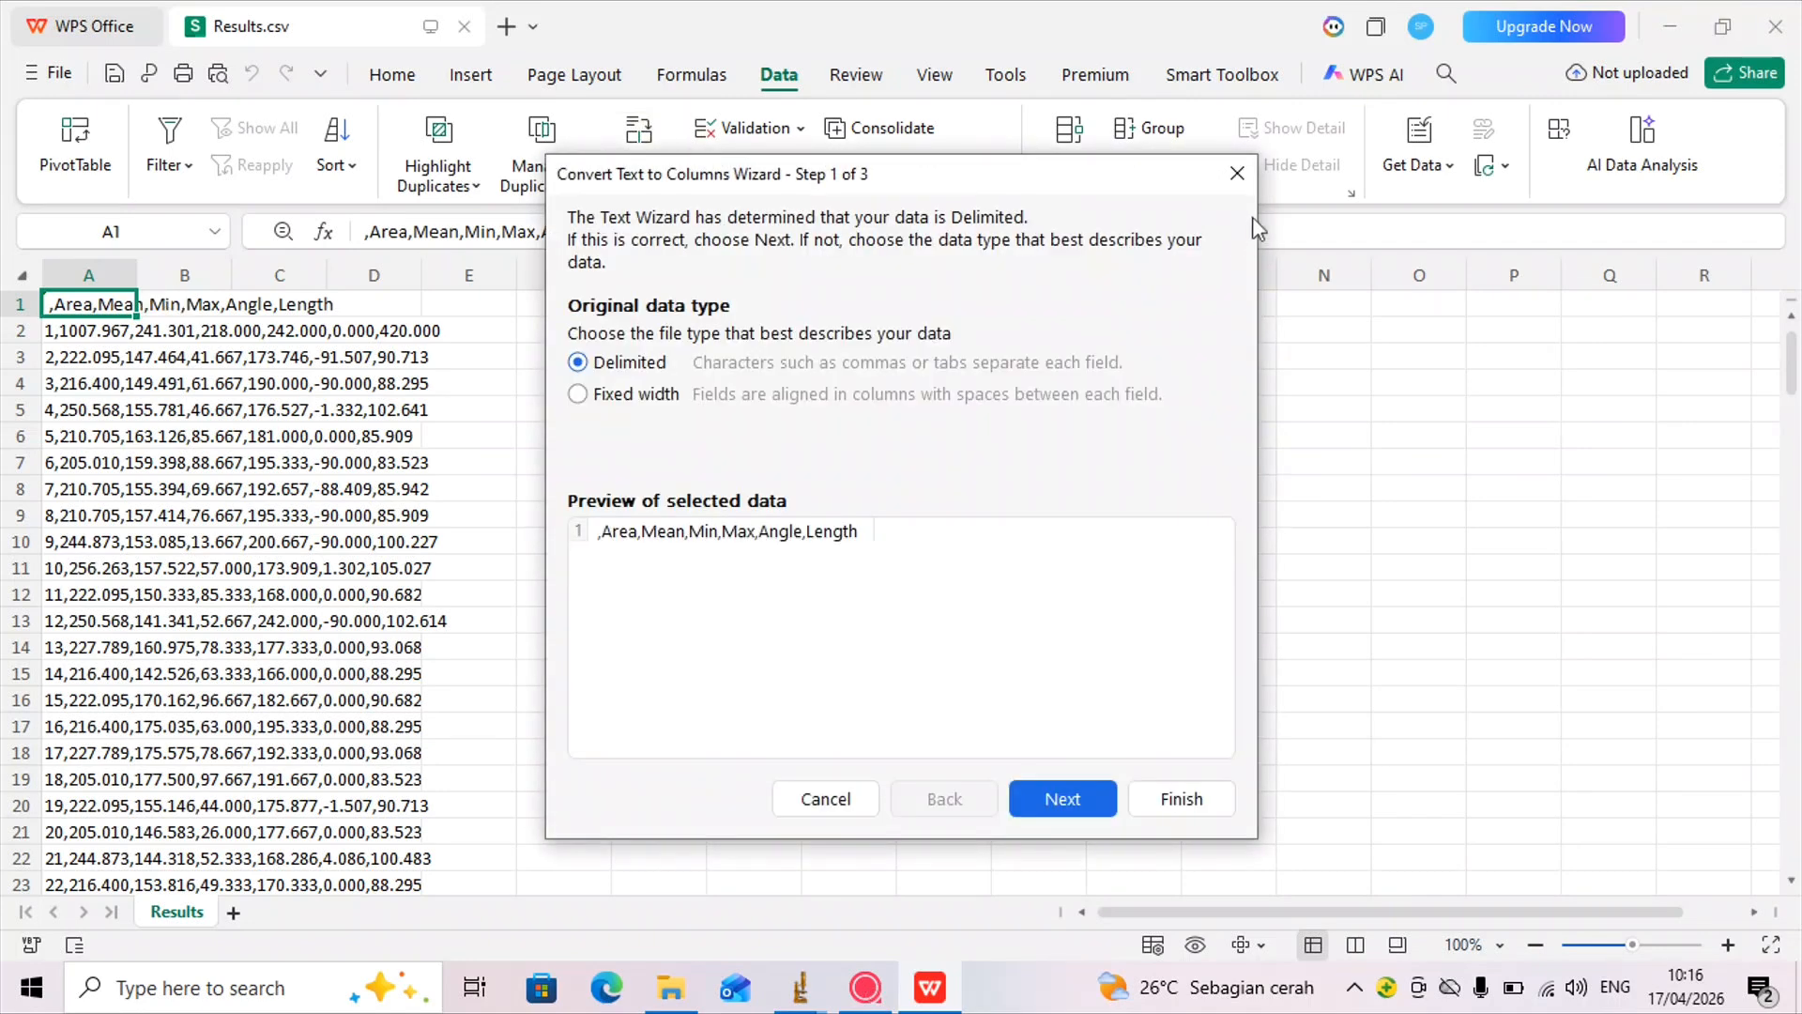
left_click(1239, 176)
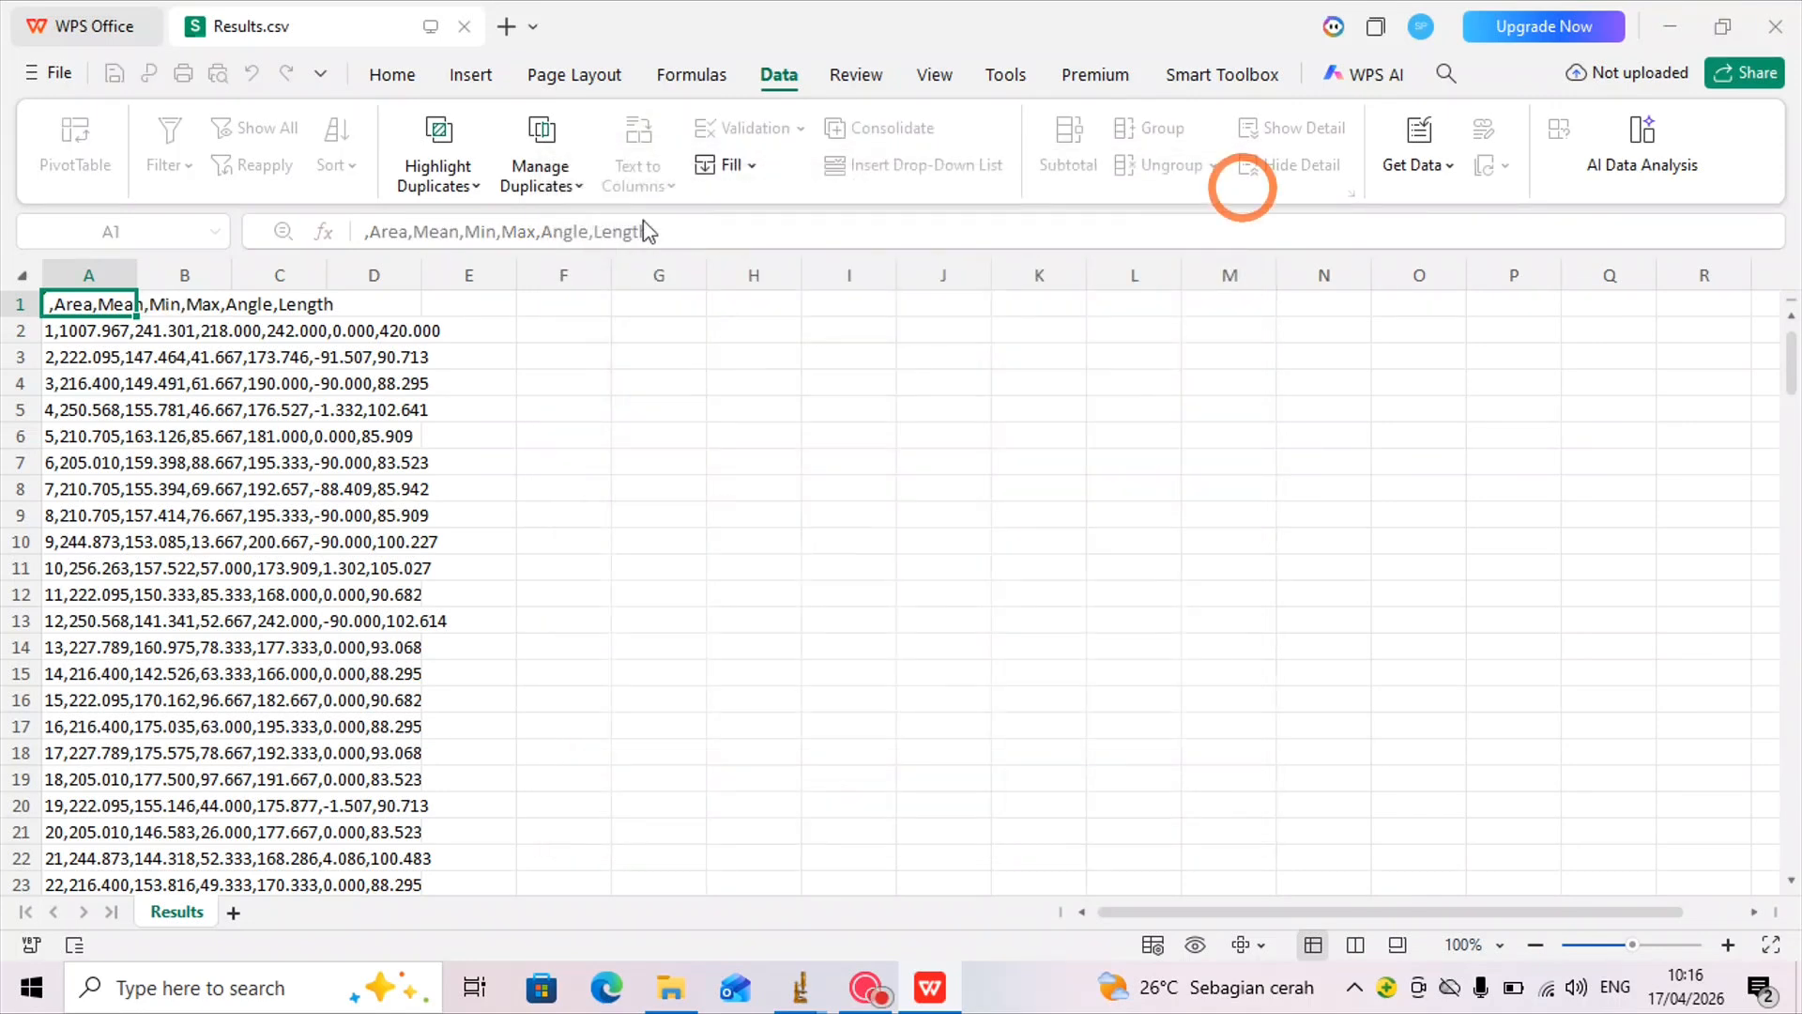
- Split the whole of column A with Text to Columns as delimited data, adding Comma as delimiter, with General format and destination $A$1
left_click(105, 275)
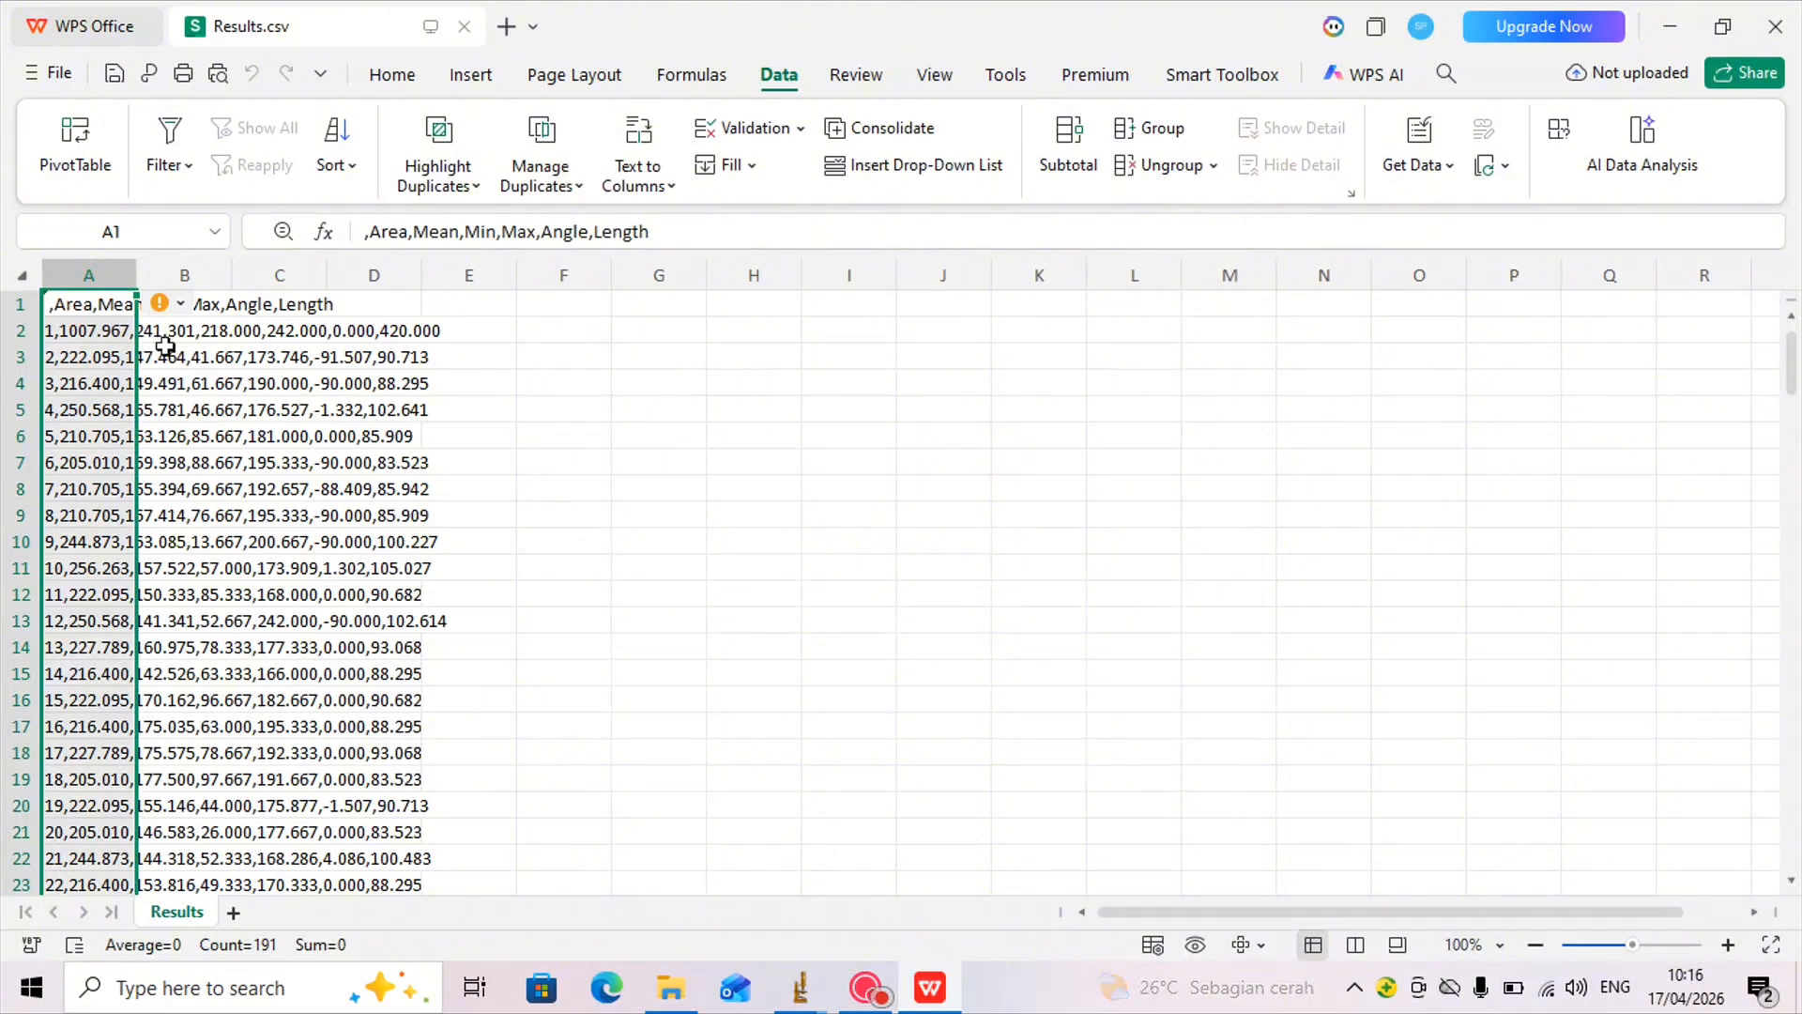
left_click(648, 178)
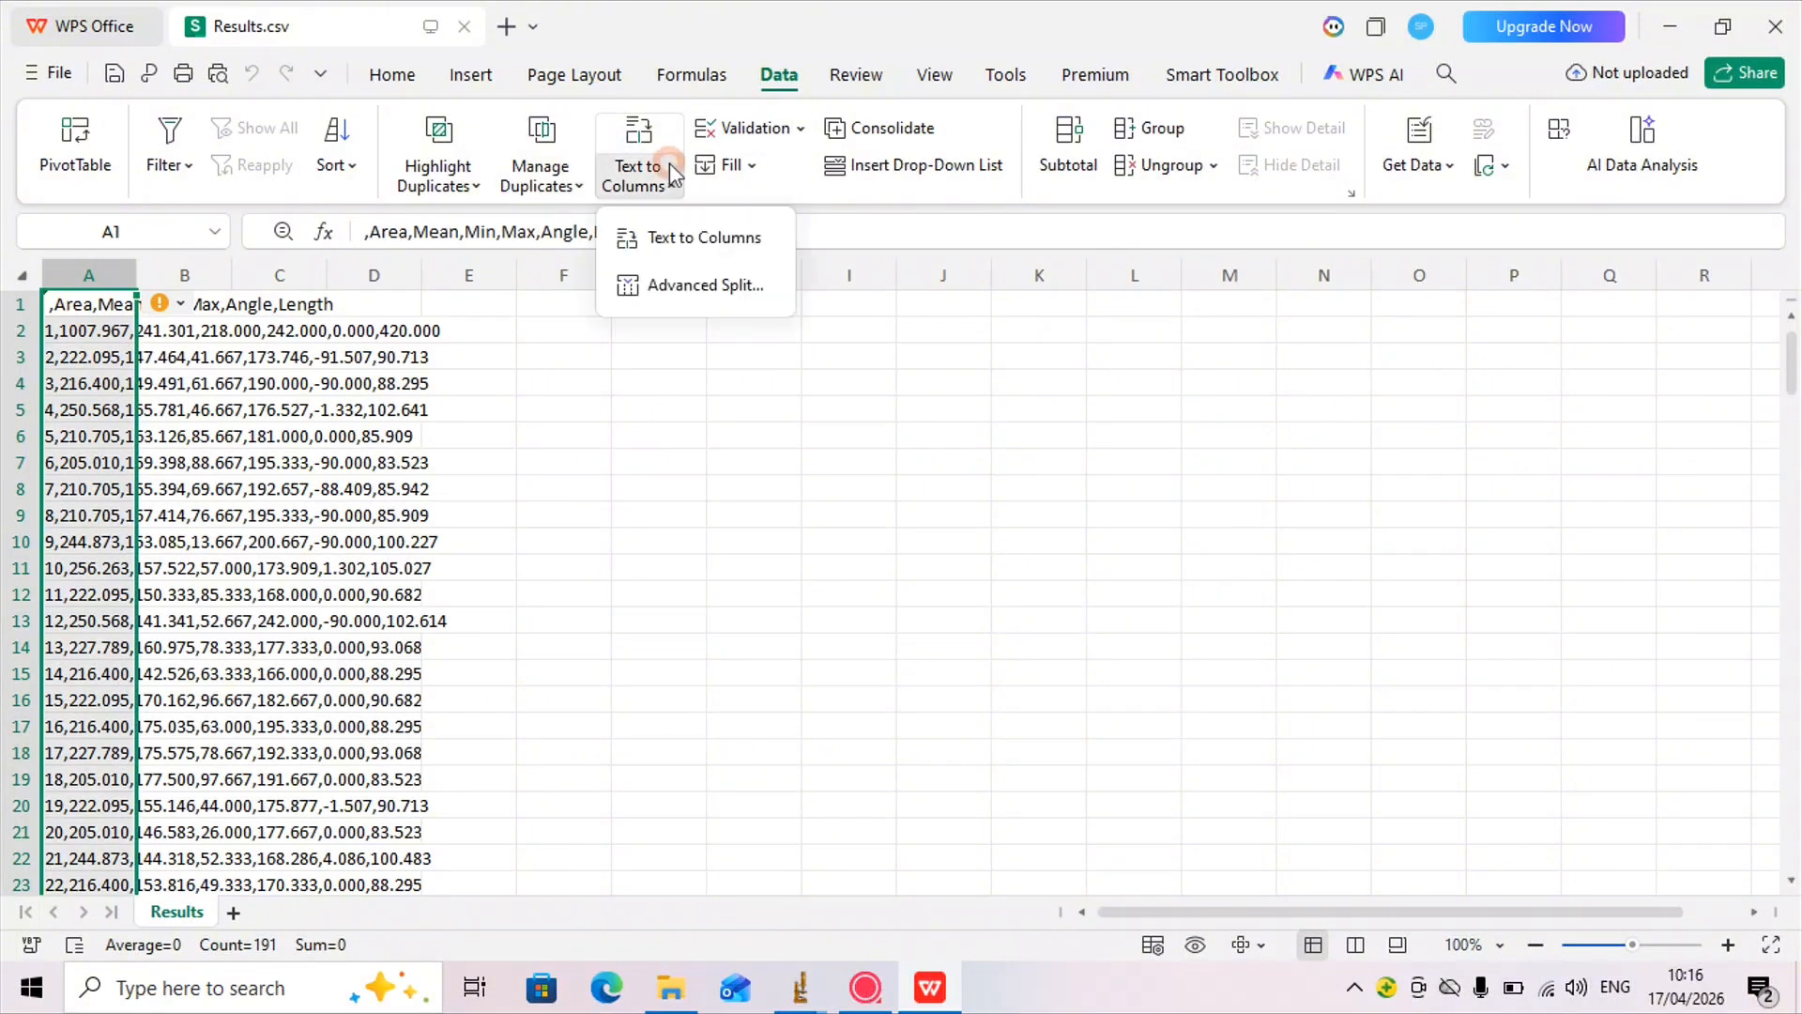
left_click(703, 232)
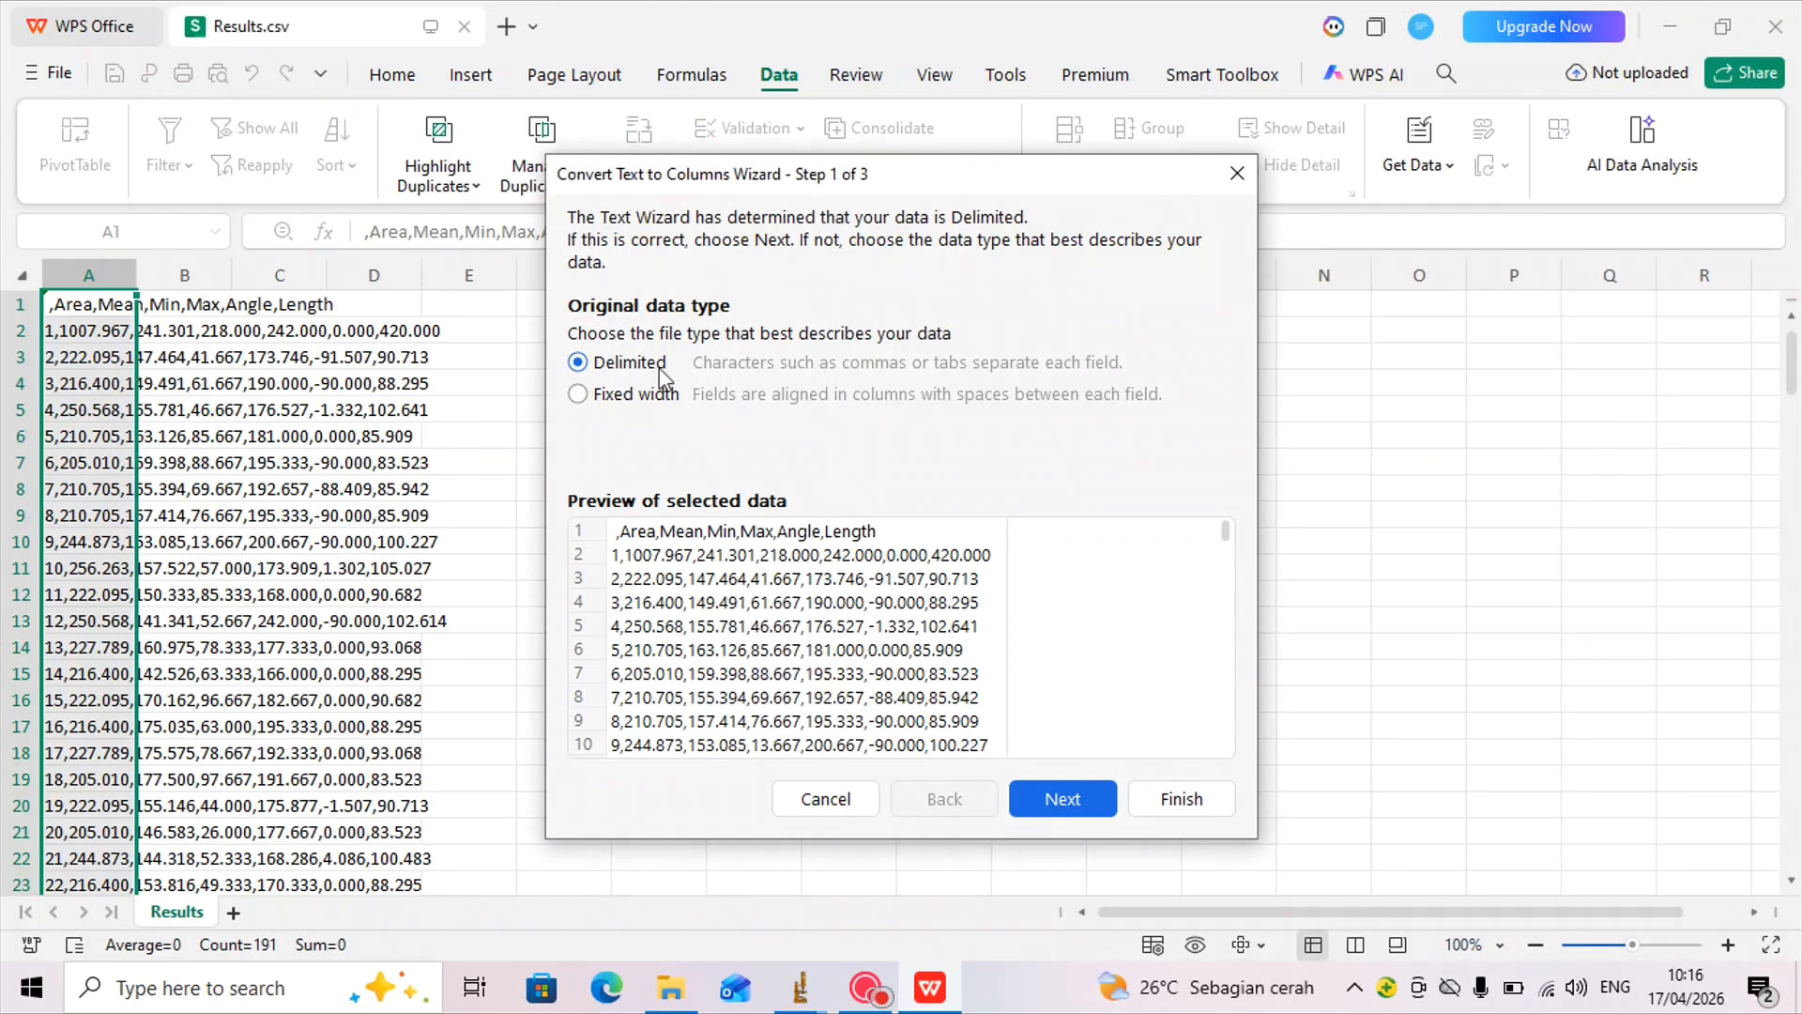
left_click(1058, 796)
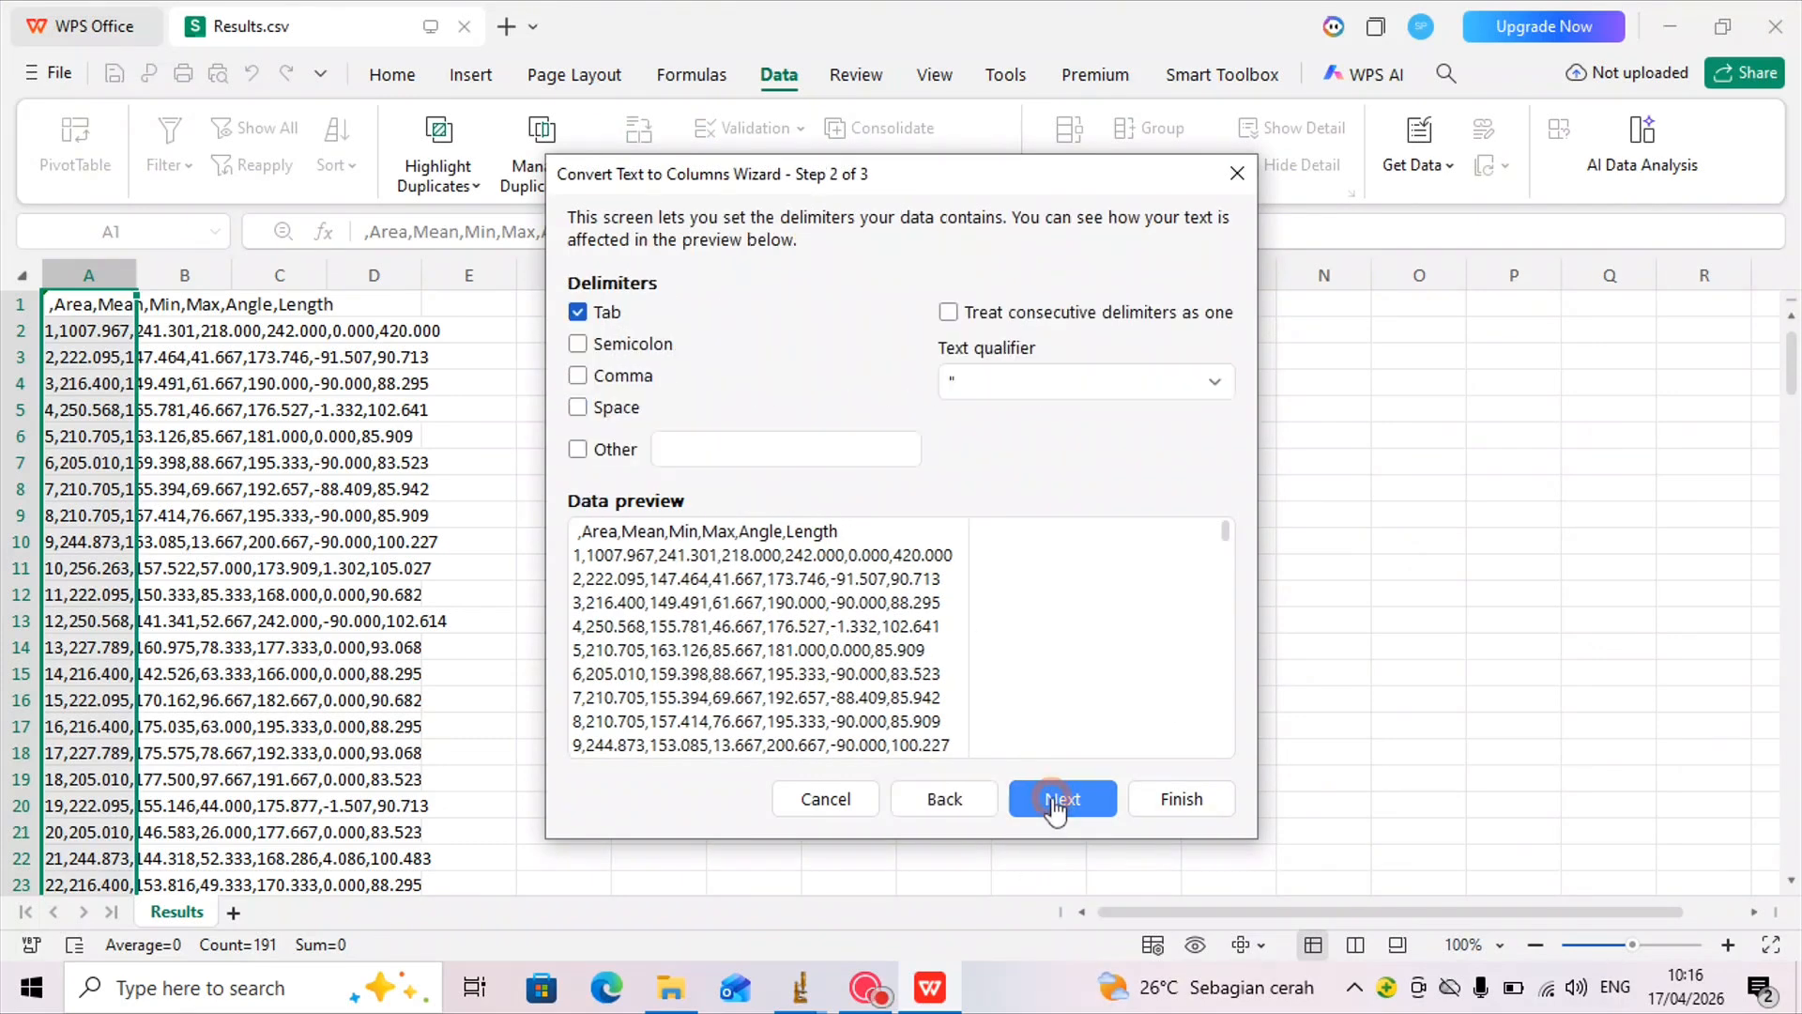
left_click(615, 377)
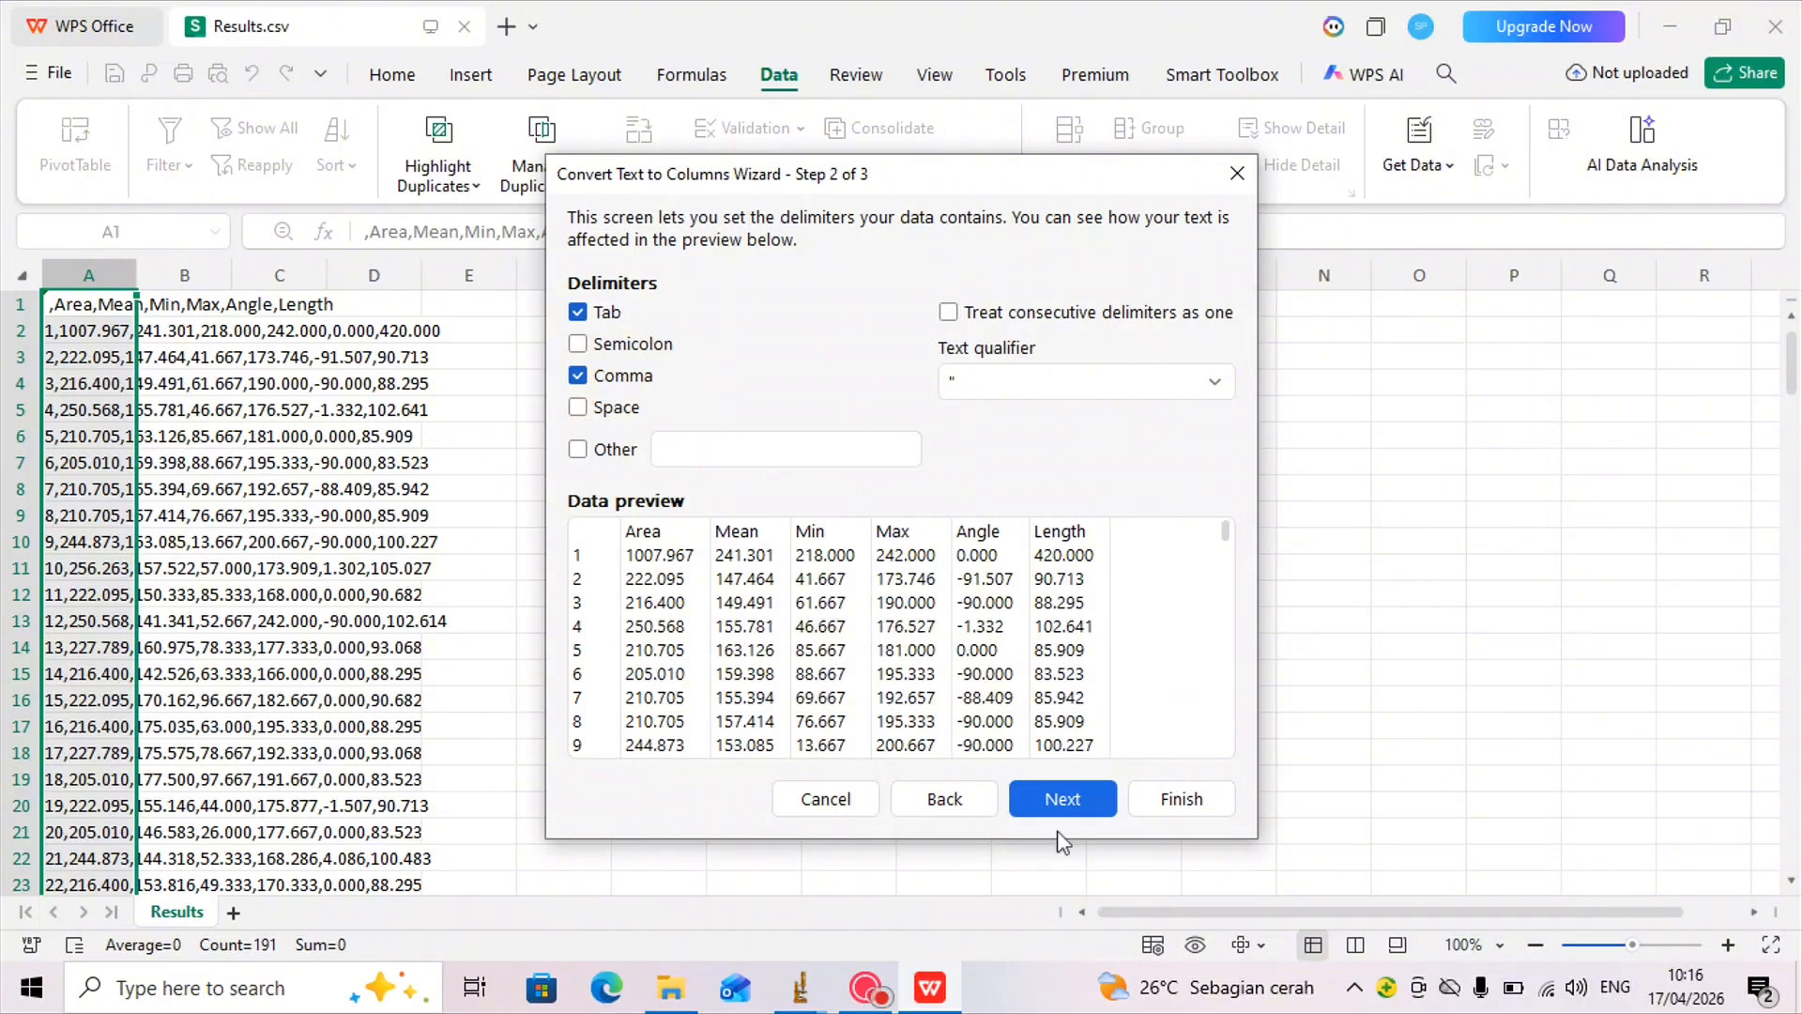
left_click(1073, 800)
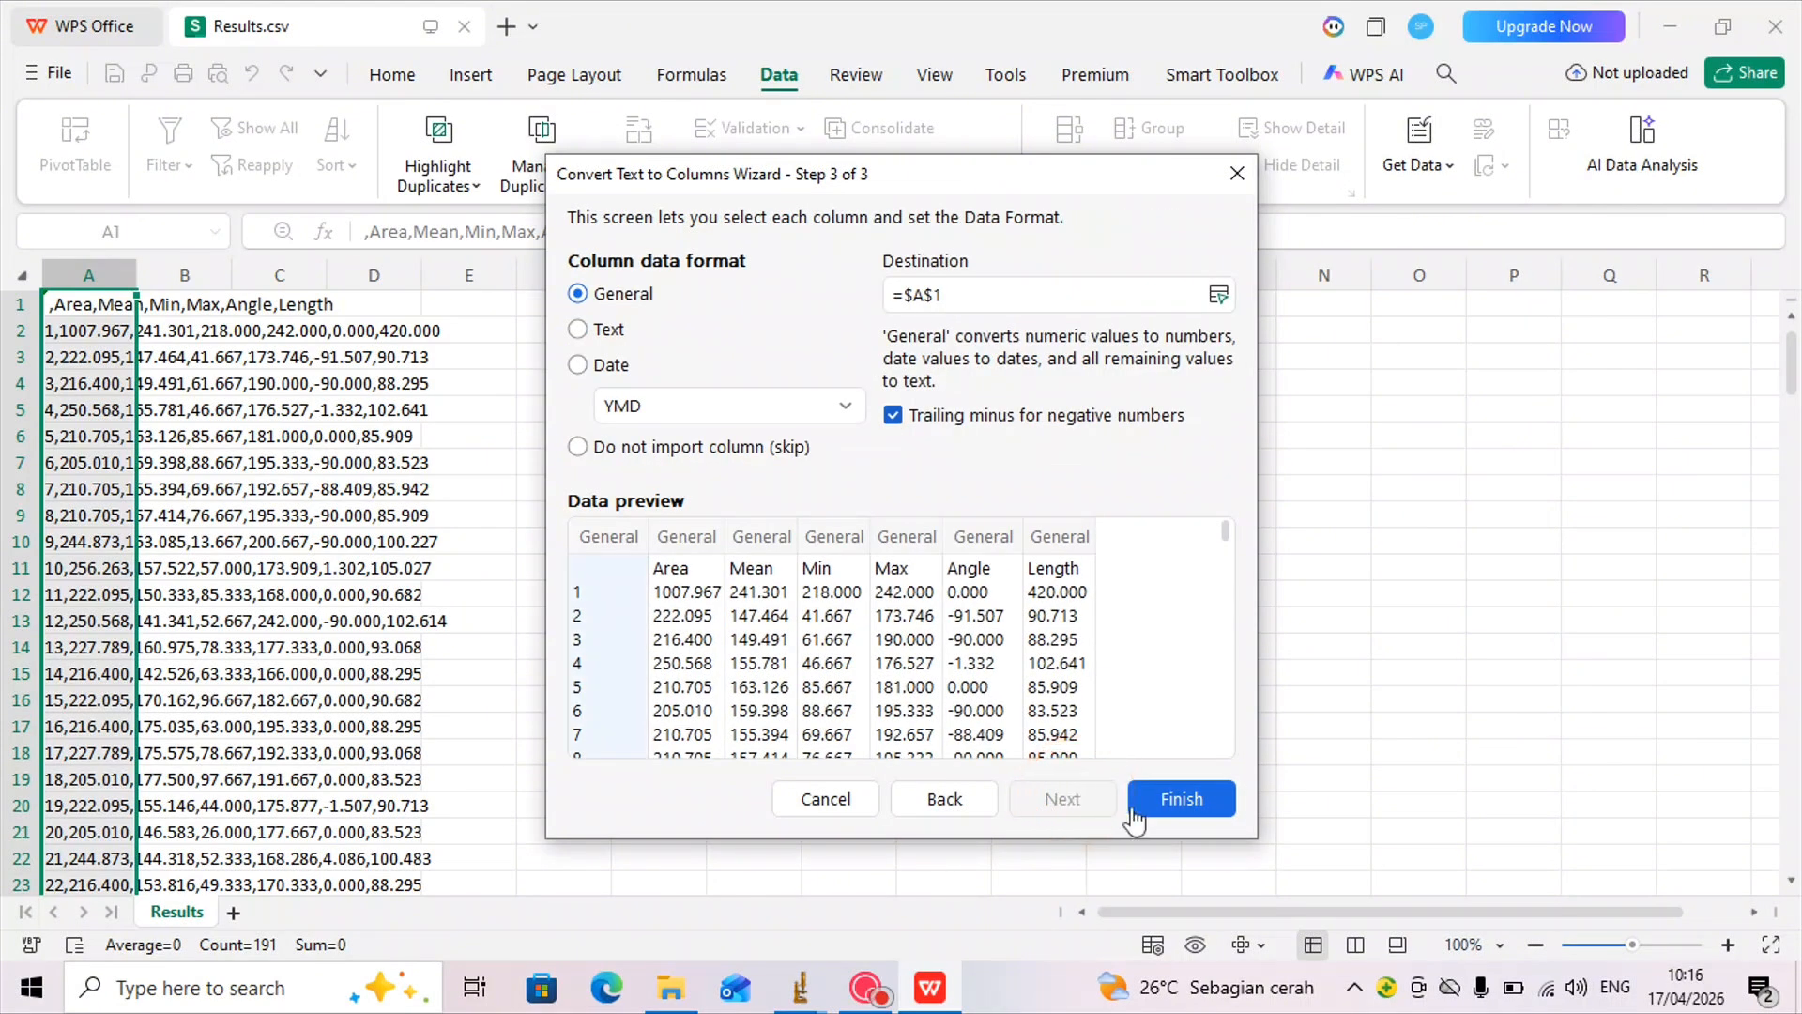
left_click(1166, 811)
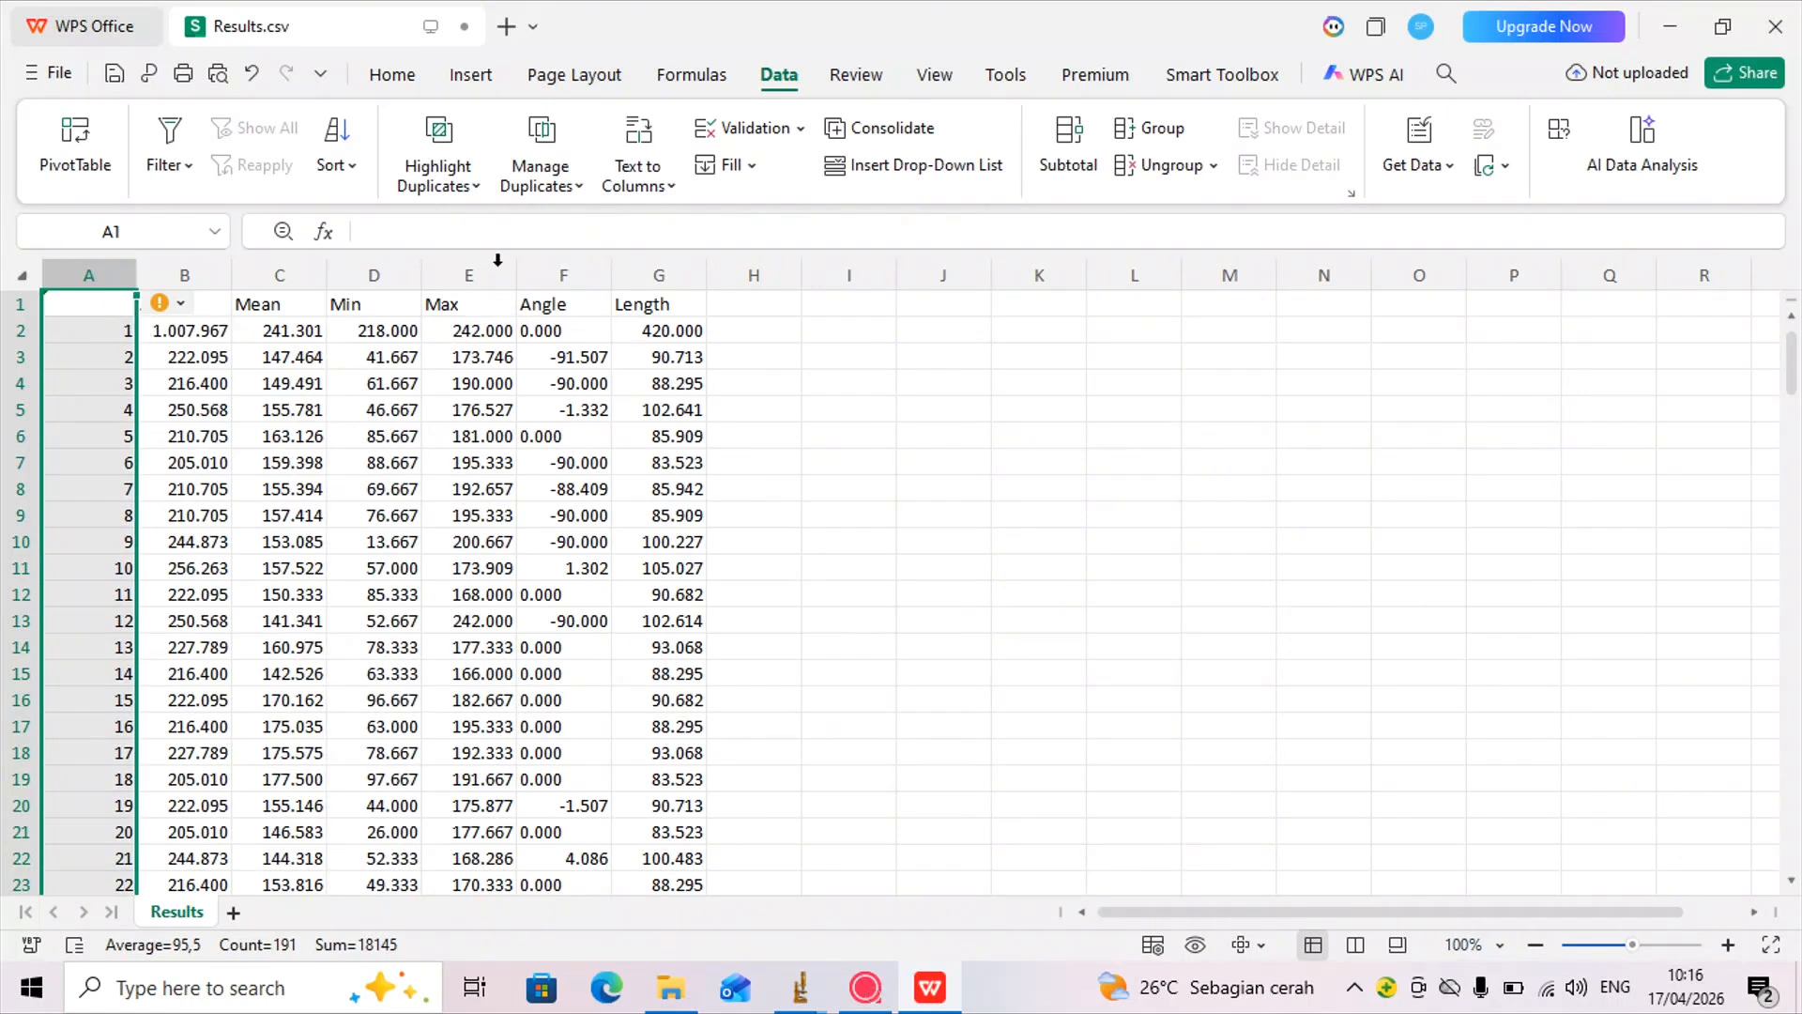
- Examine the split table's header row and the first values in the Length column
left_click(218, 297)
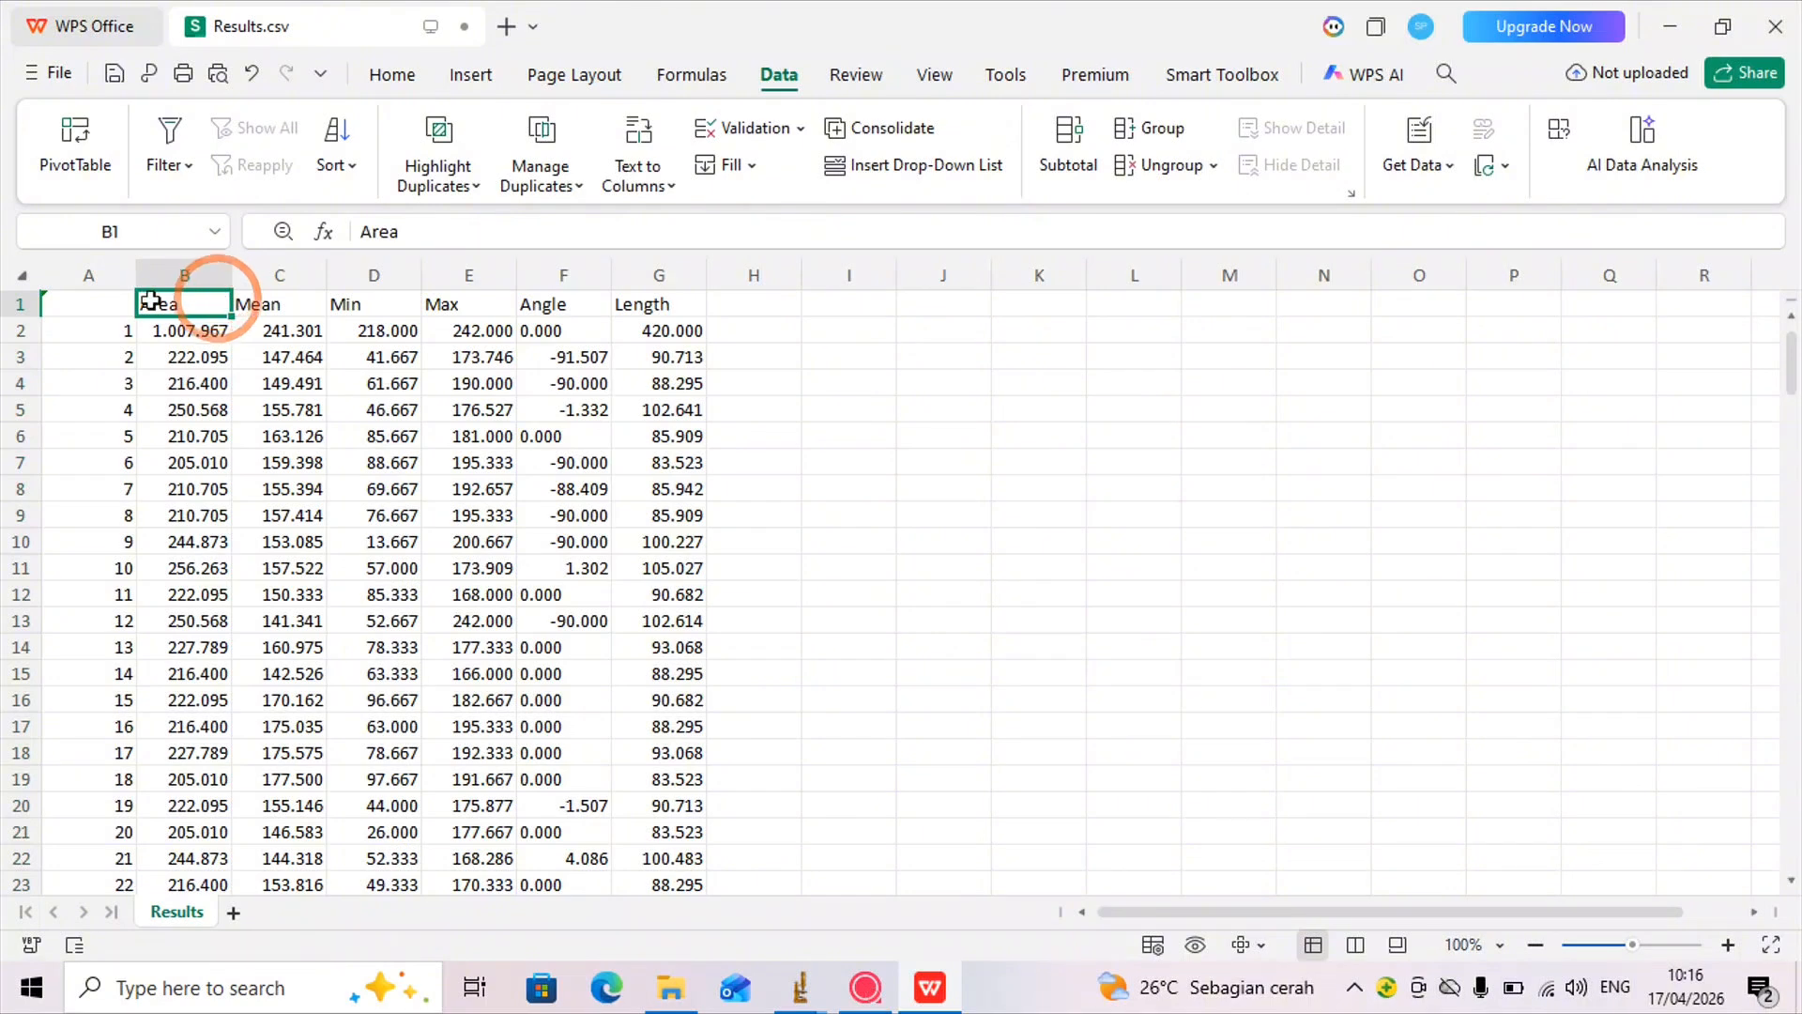
left_click(110, 304)
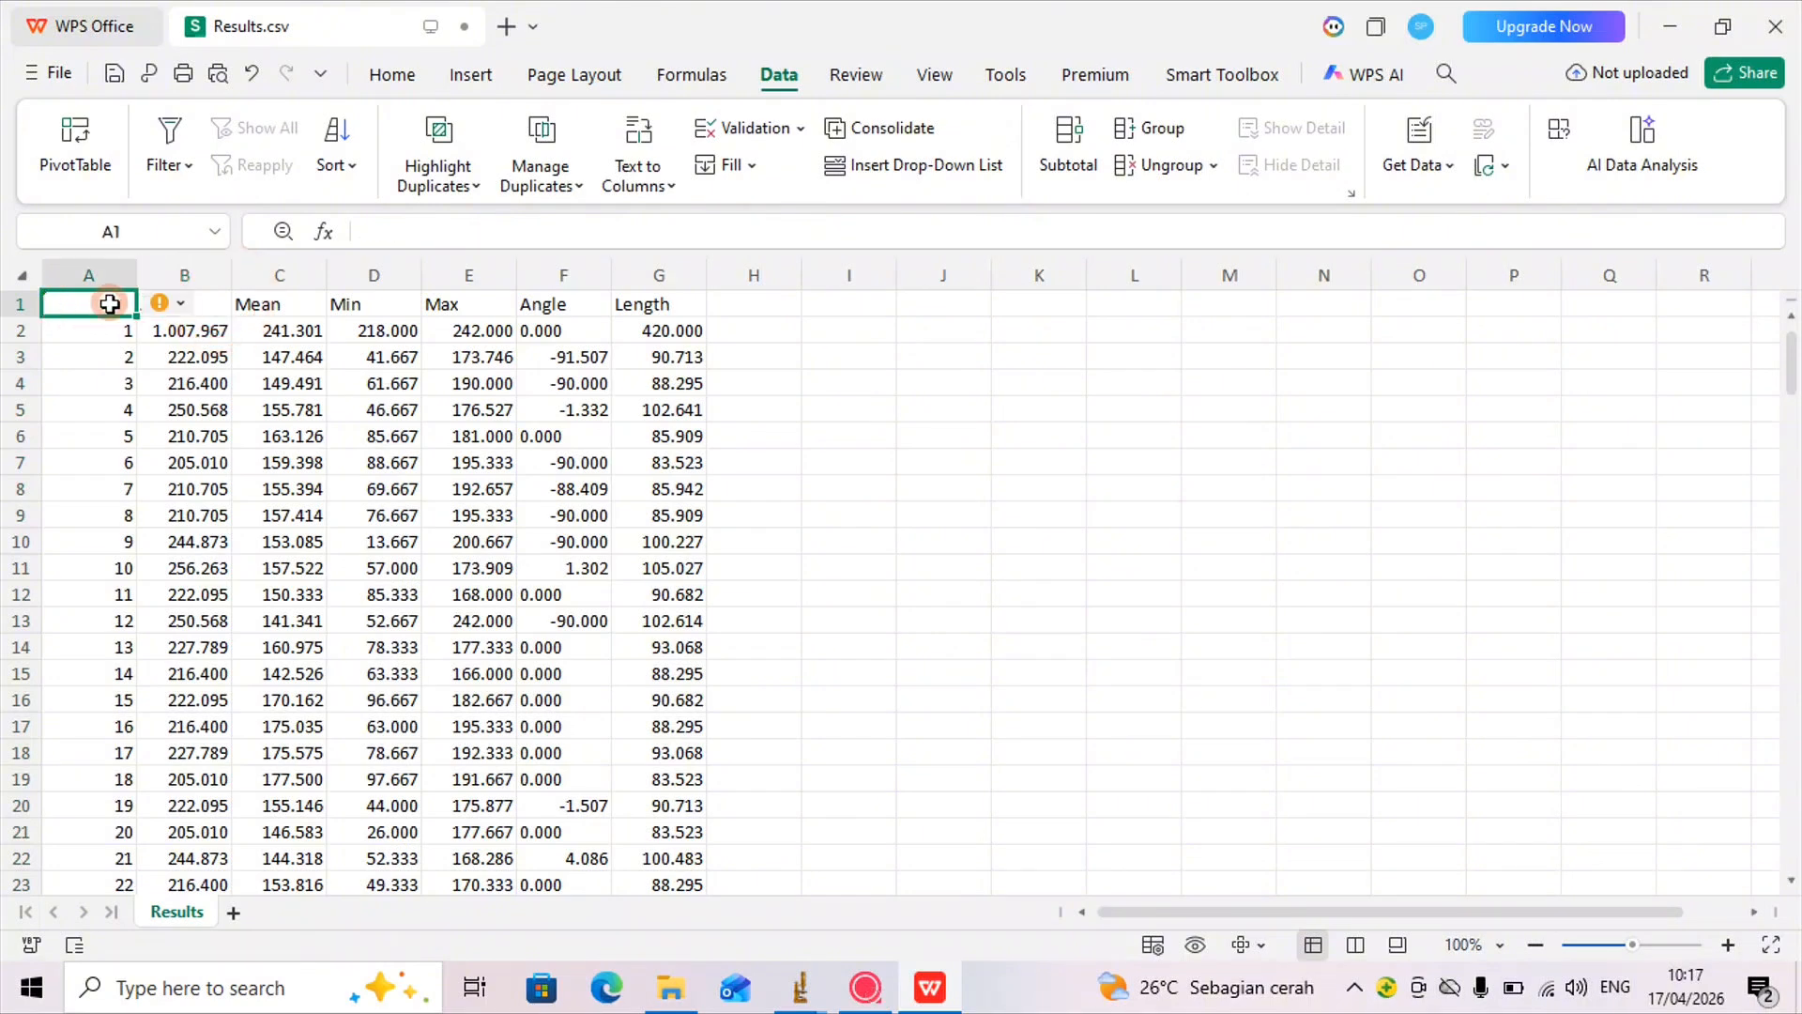
left_click(734, 309)
double_click(734, 309)
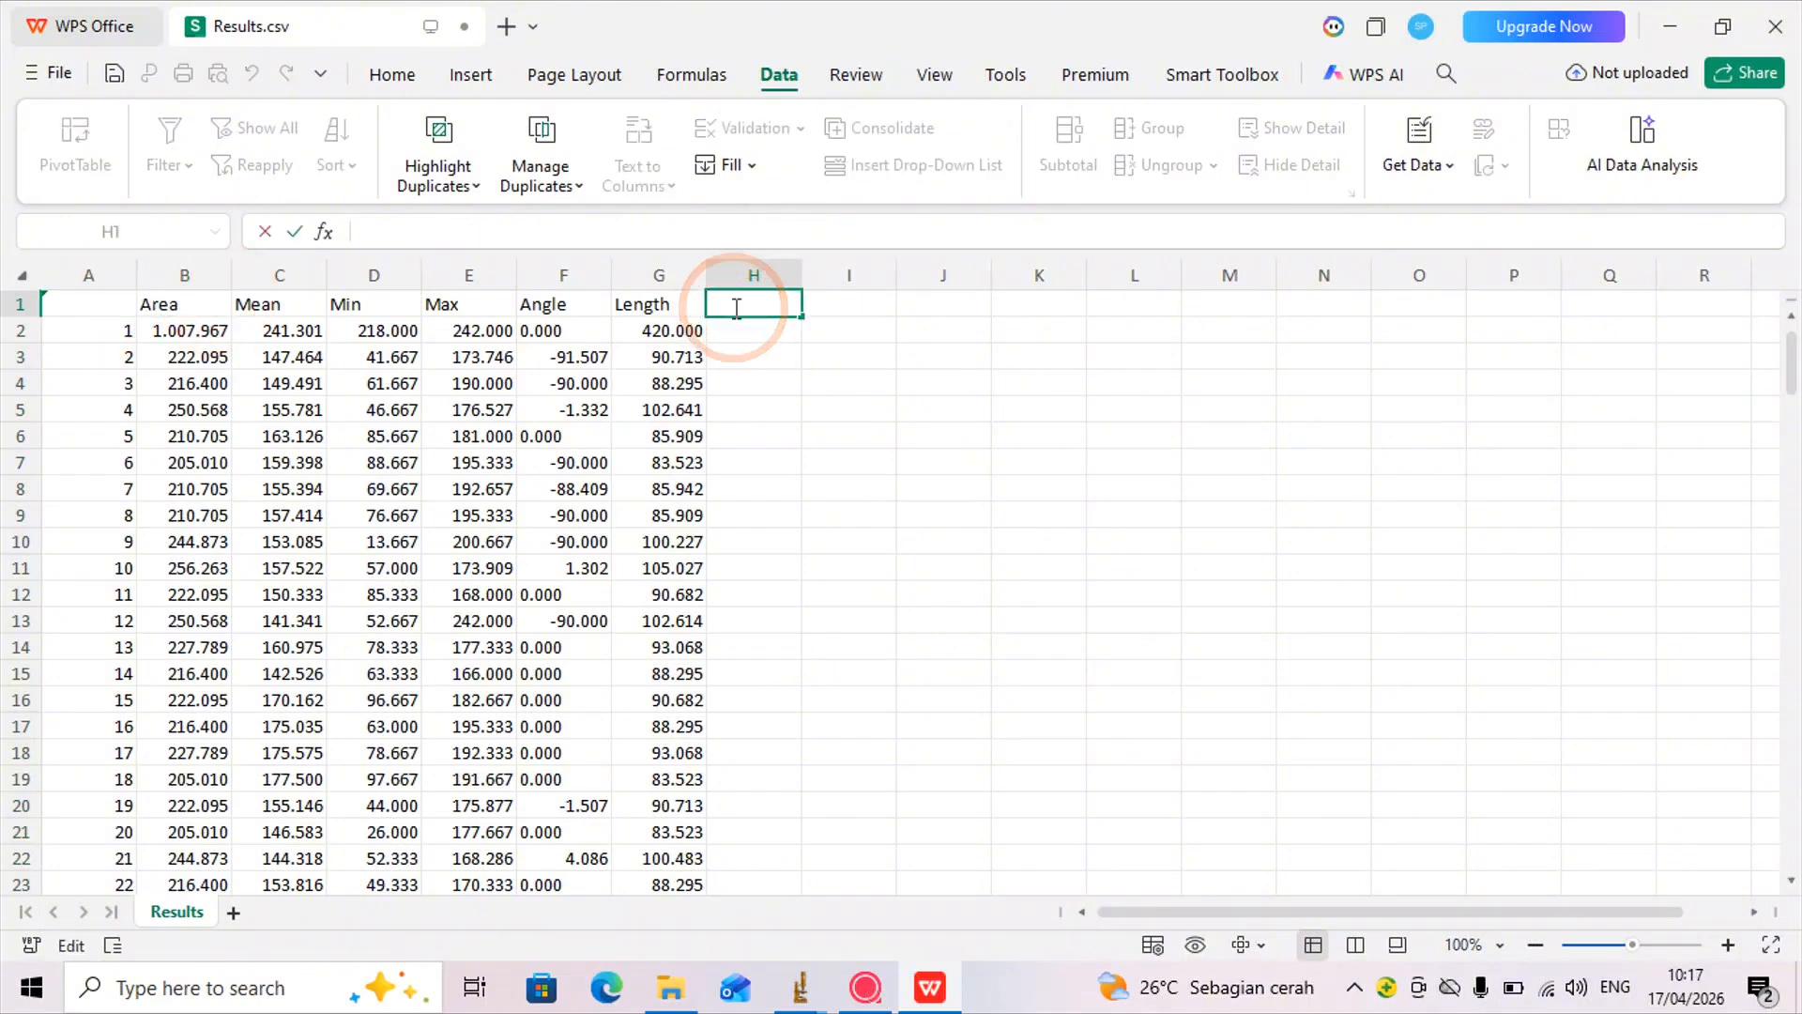
left_click(693, 328)
left_click(696, 359)
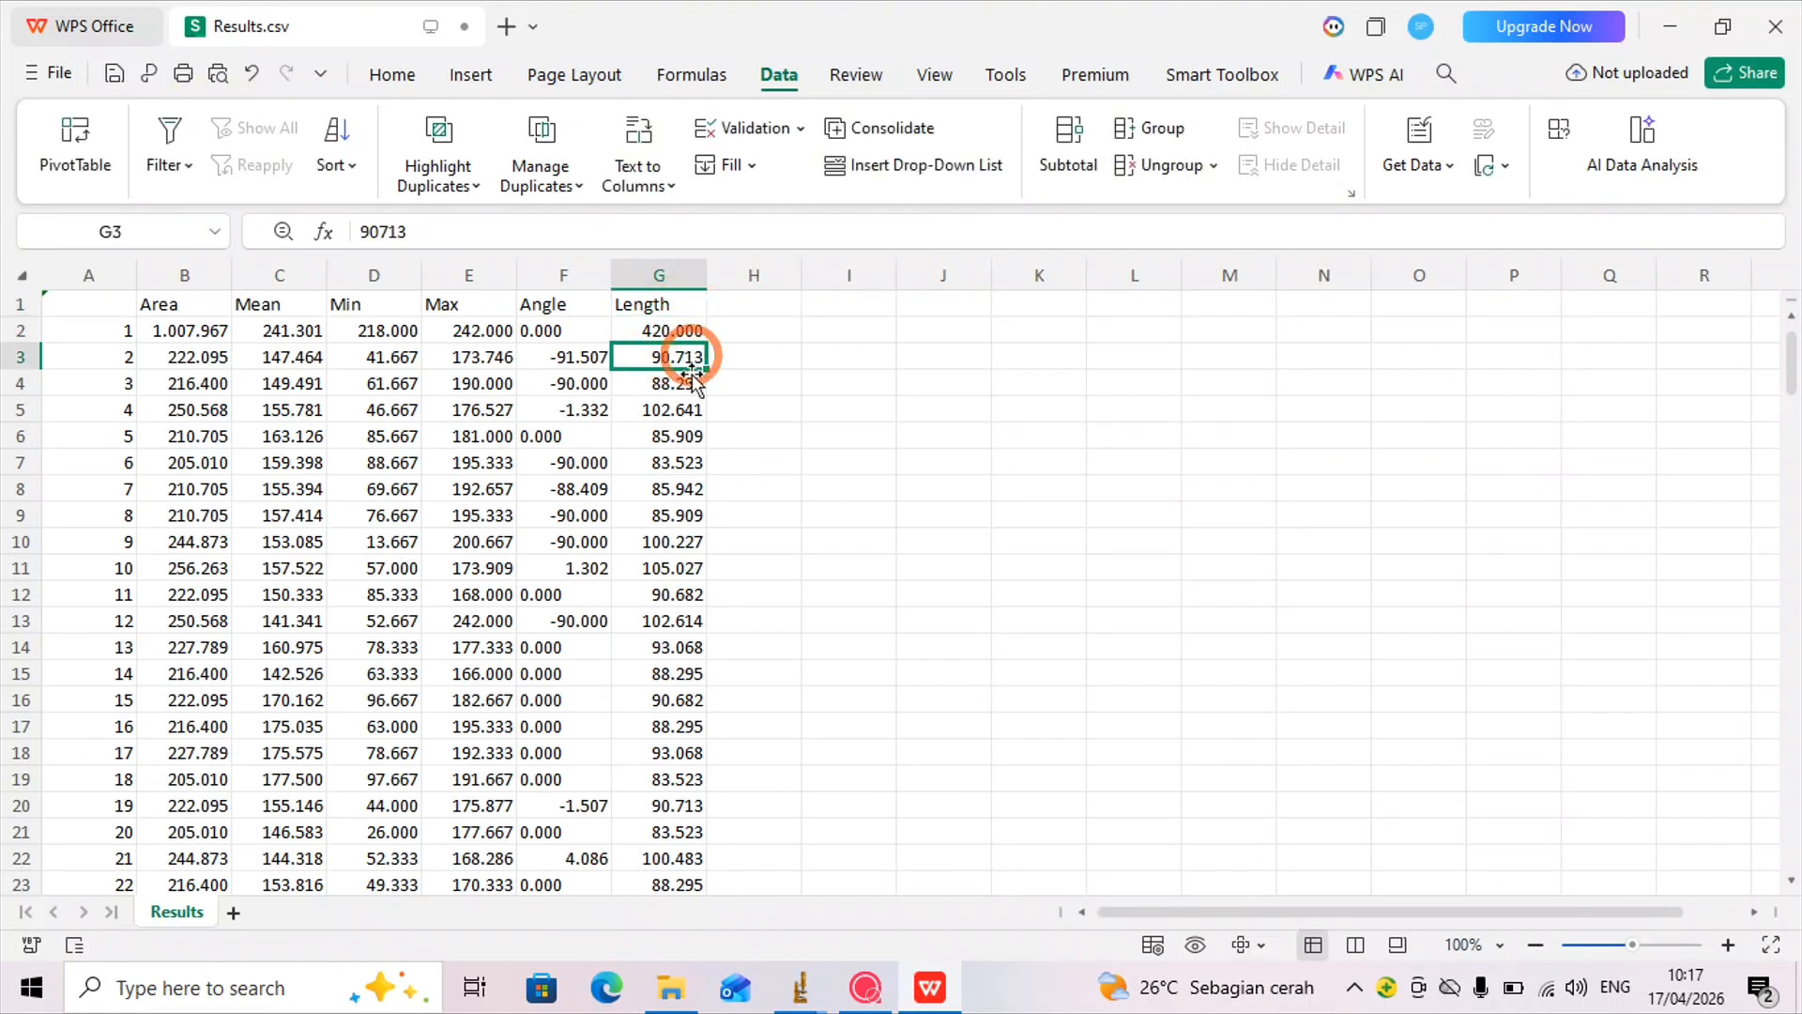
left_click(683, 385)
left_click(685, 409)
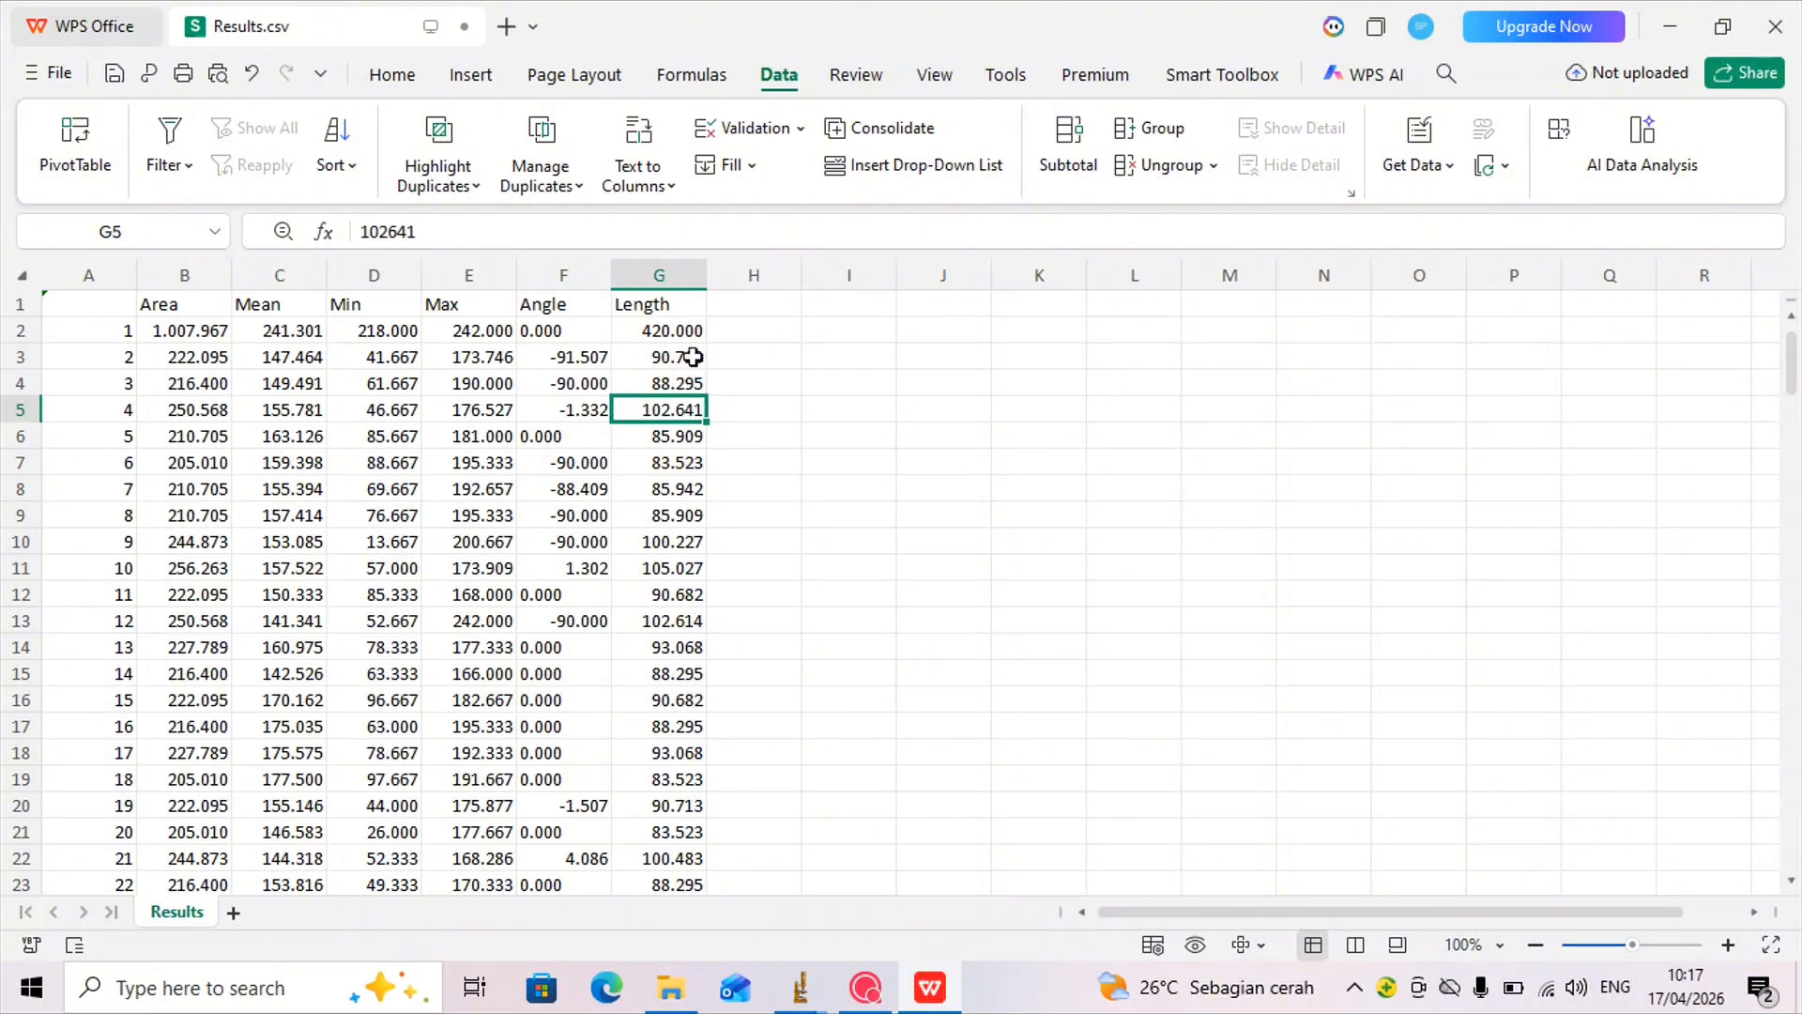
left_click(692, 332)
left_click(690, 358)
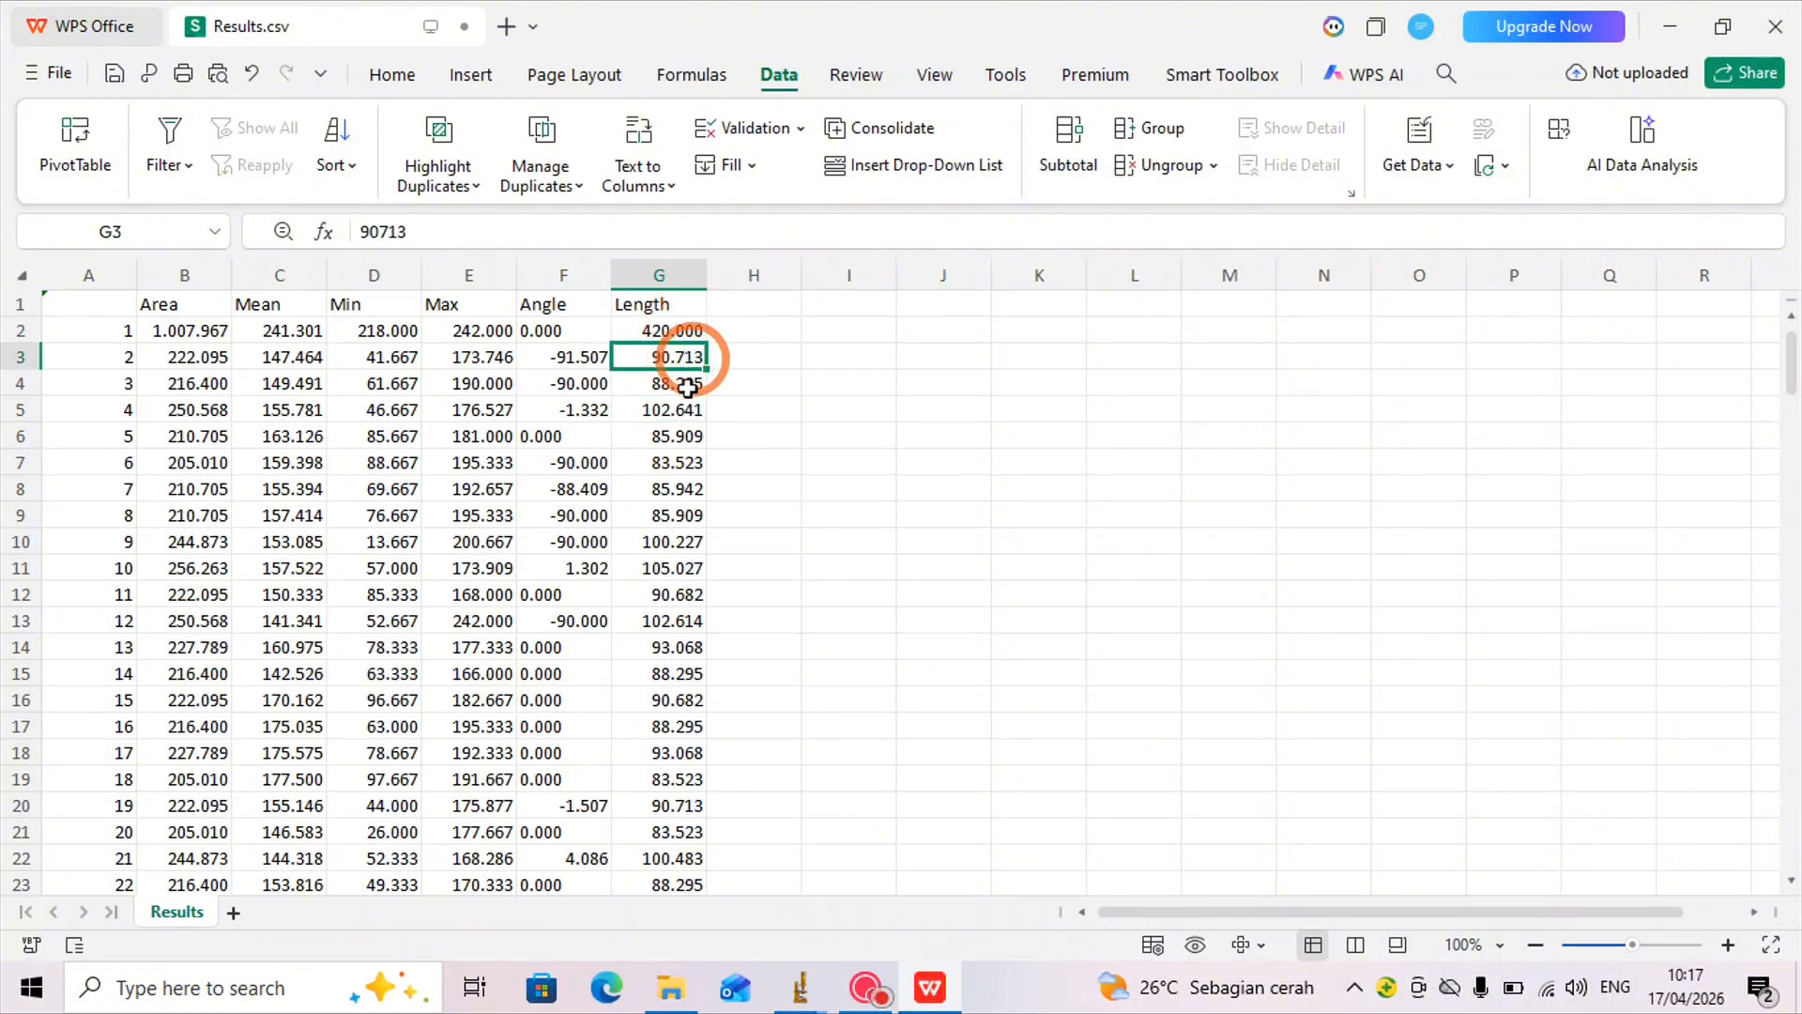
left_click(688, 387)
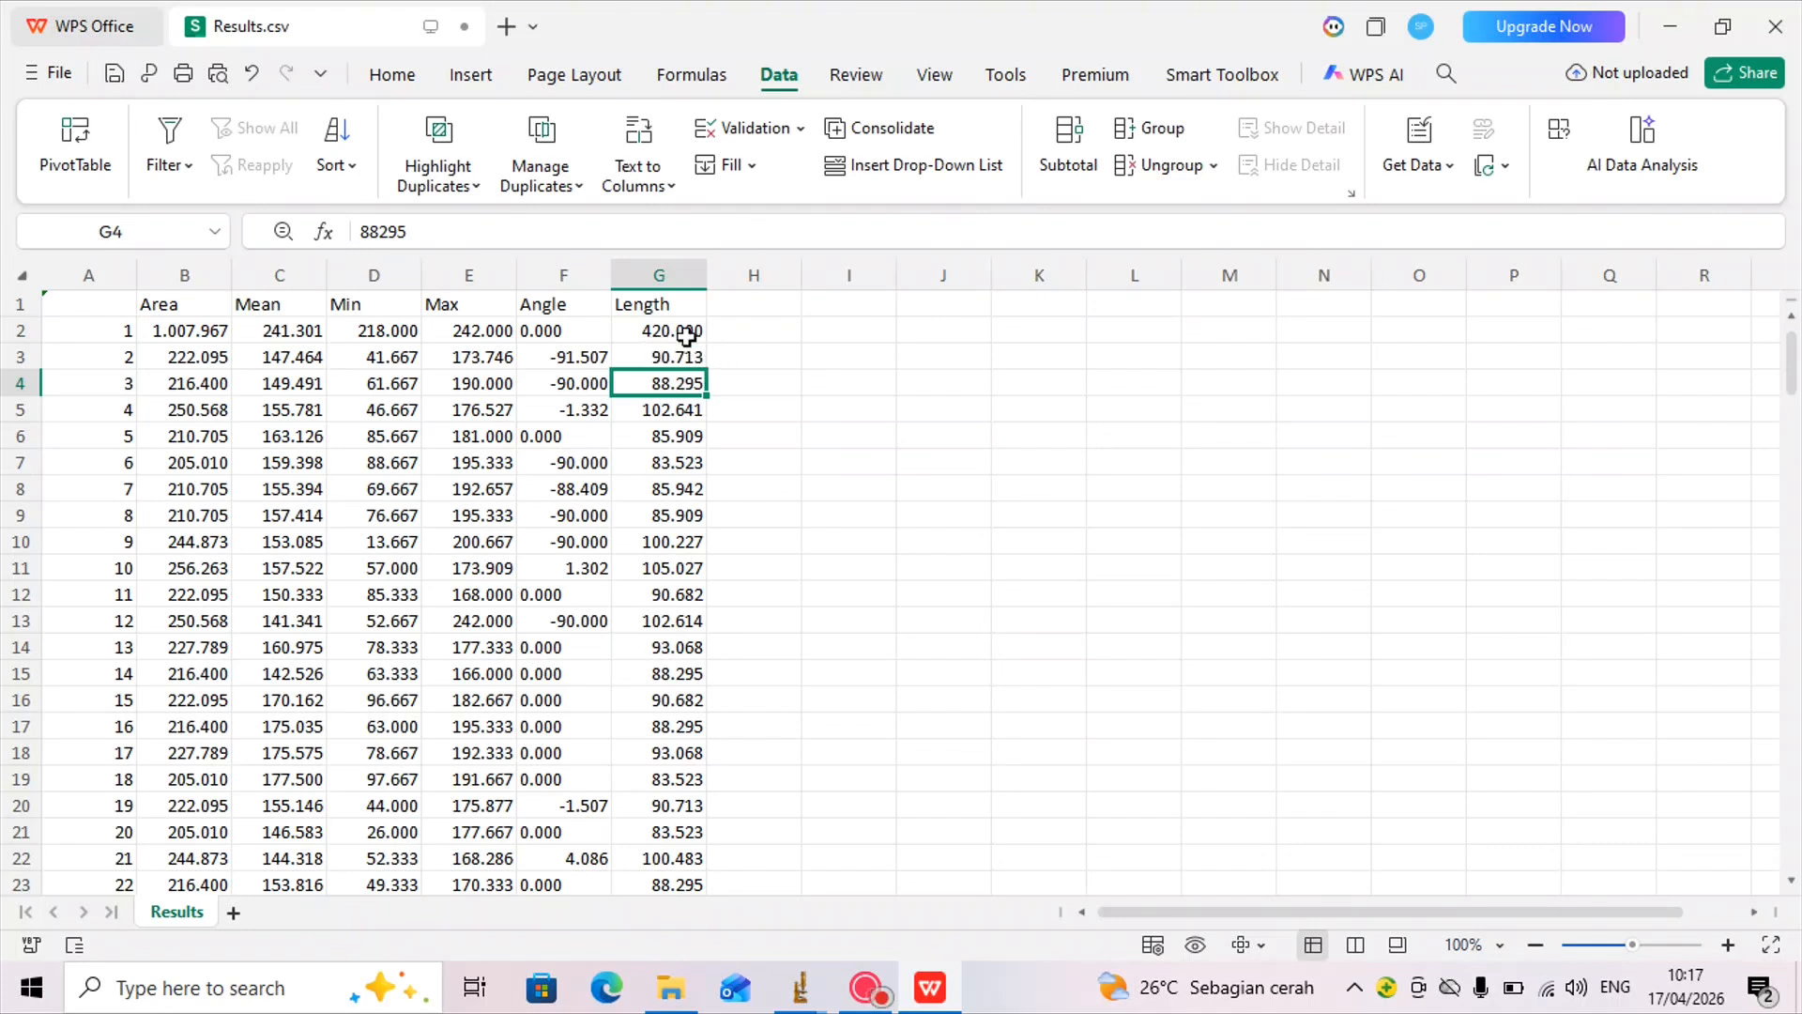
- Add the header Length (nm) in cell H1 and fit column H's width to it
left_click(686, 333)
left_click(773, 308)
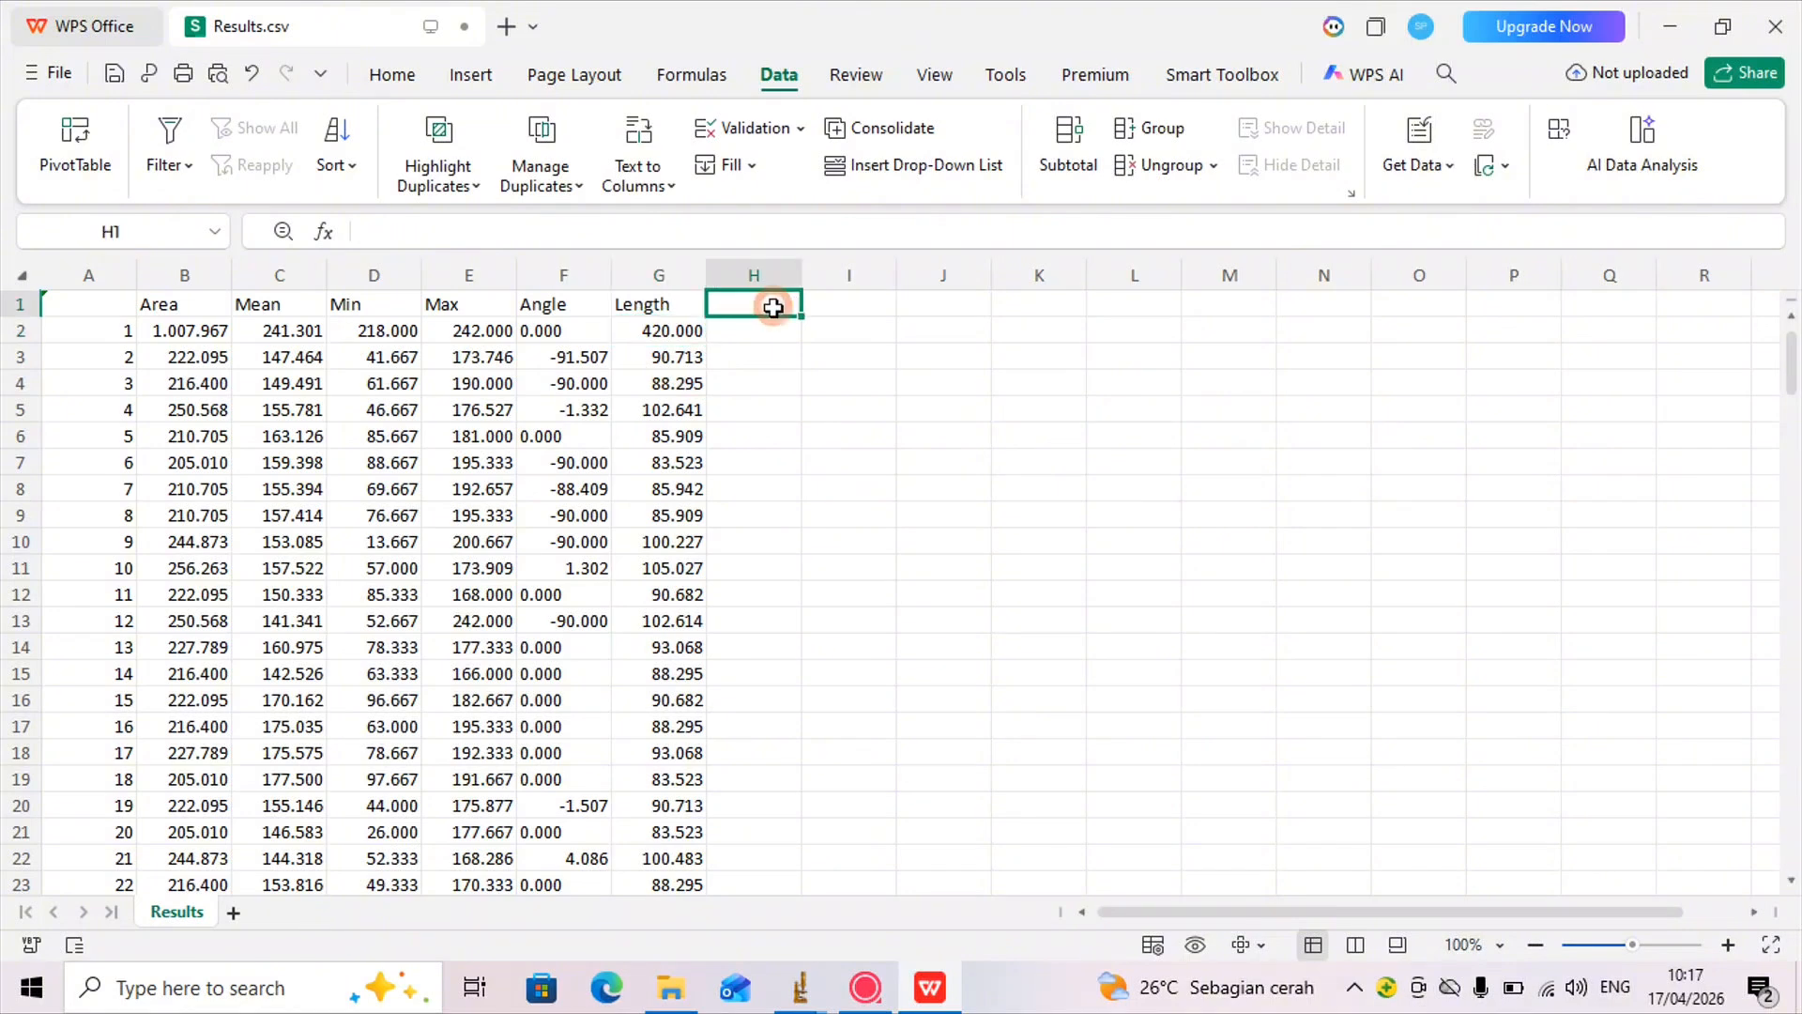
double_click(774, 308)
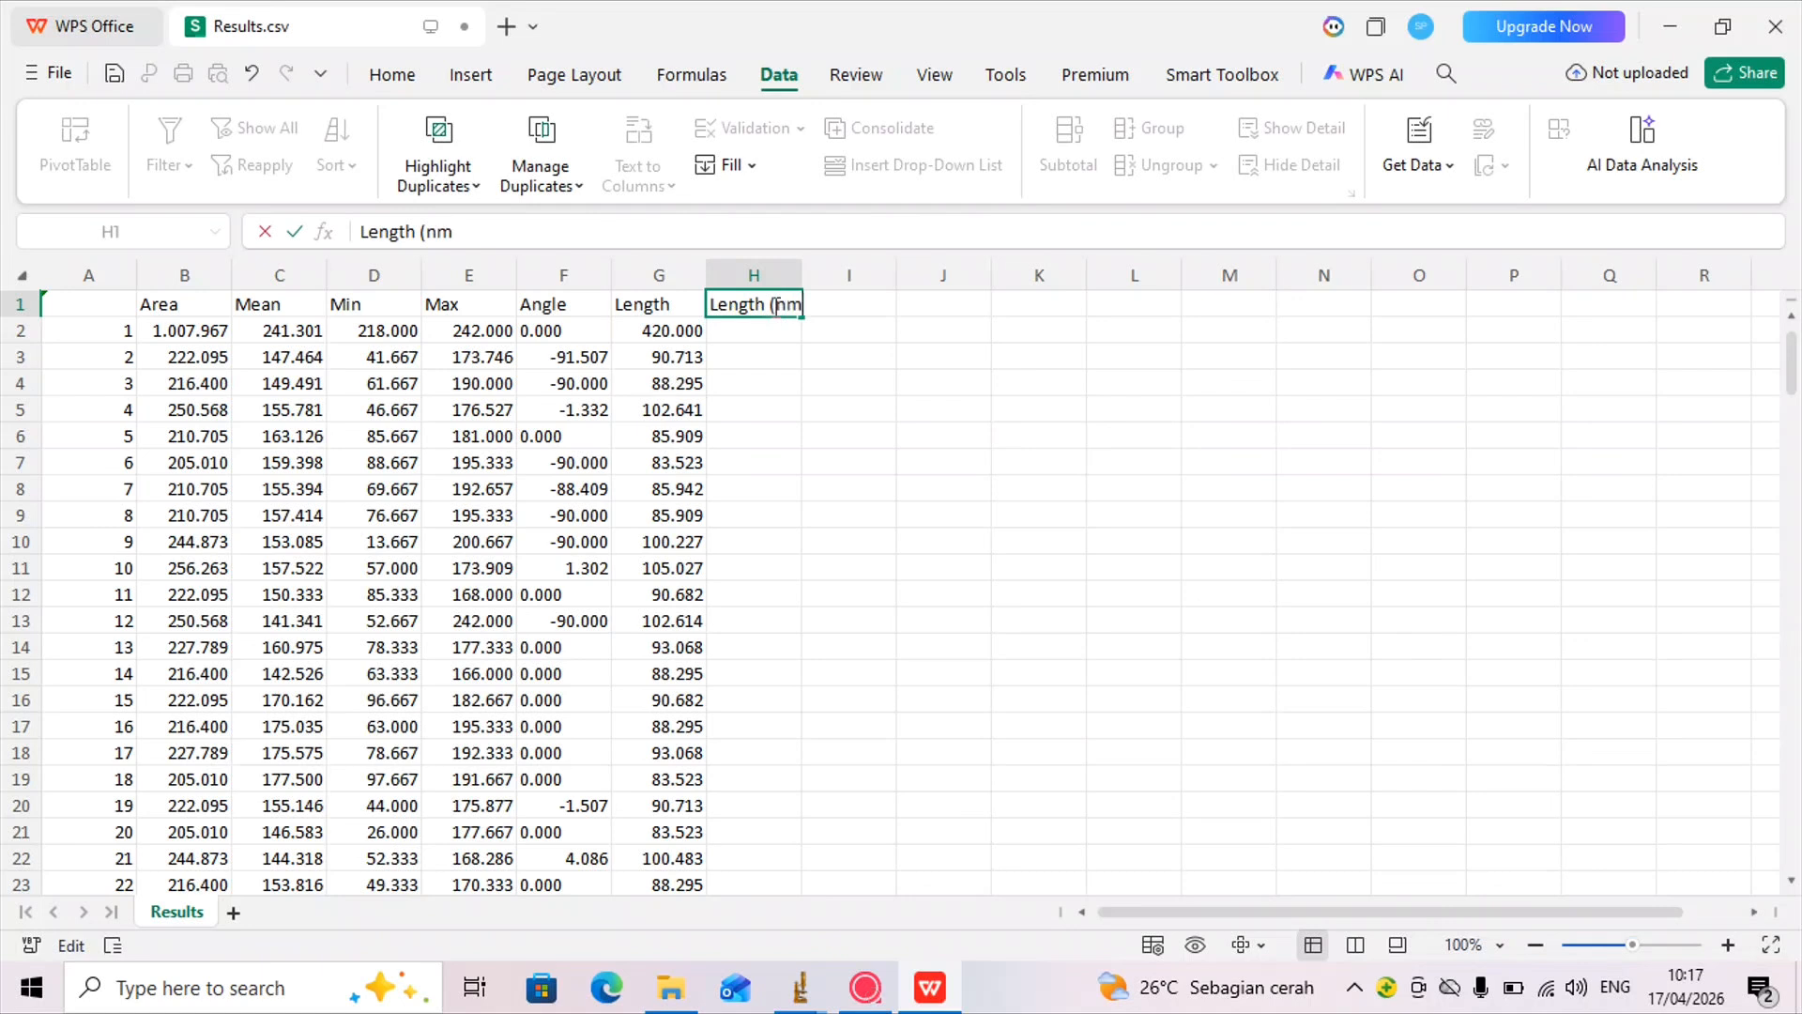
left_click(780, 338)
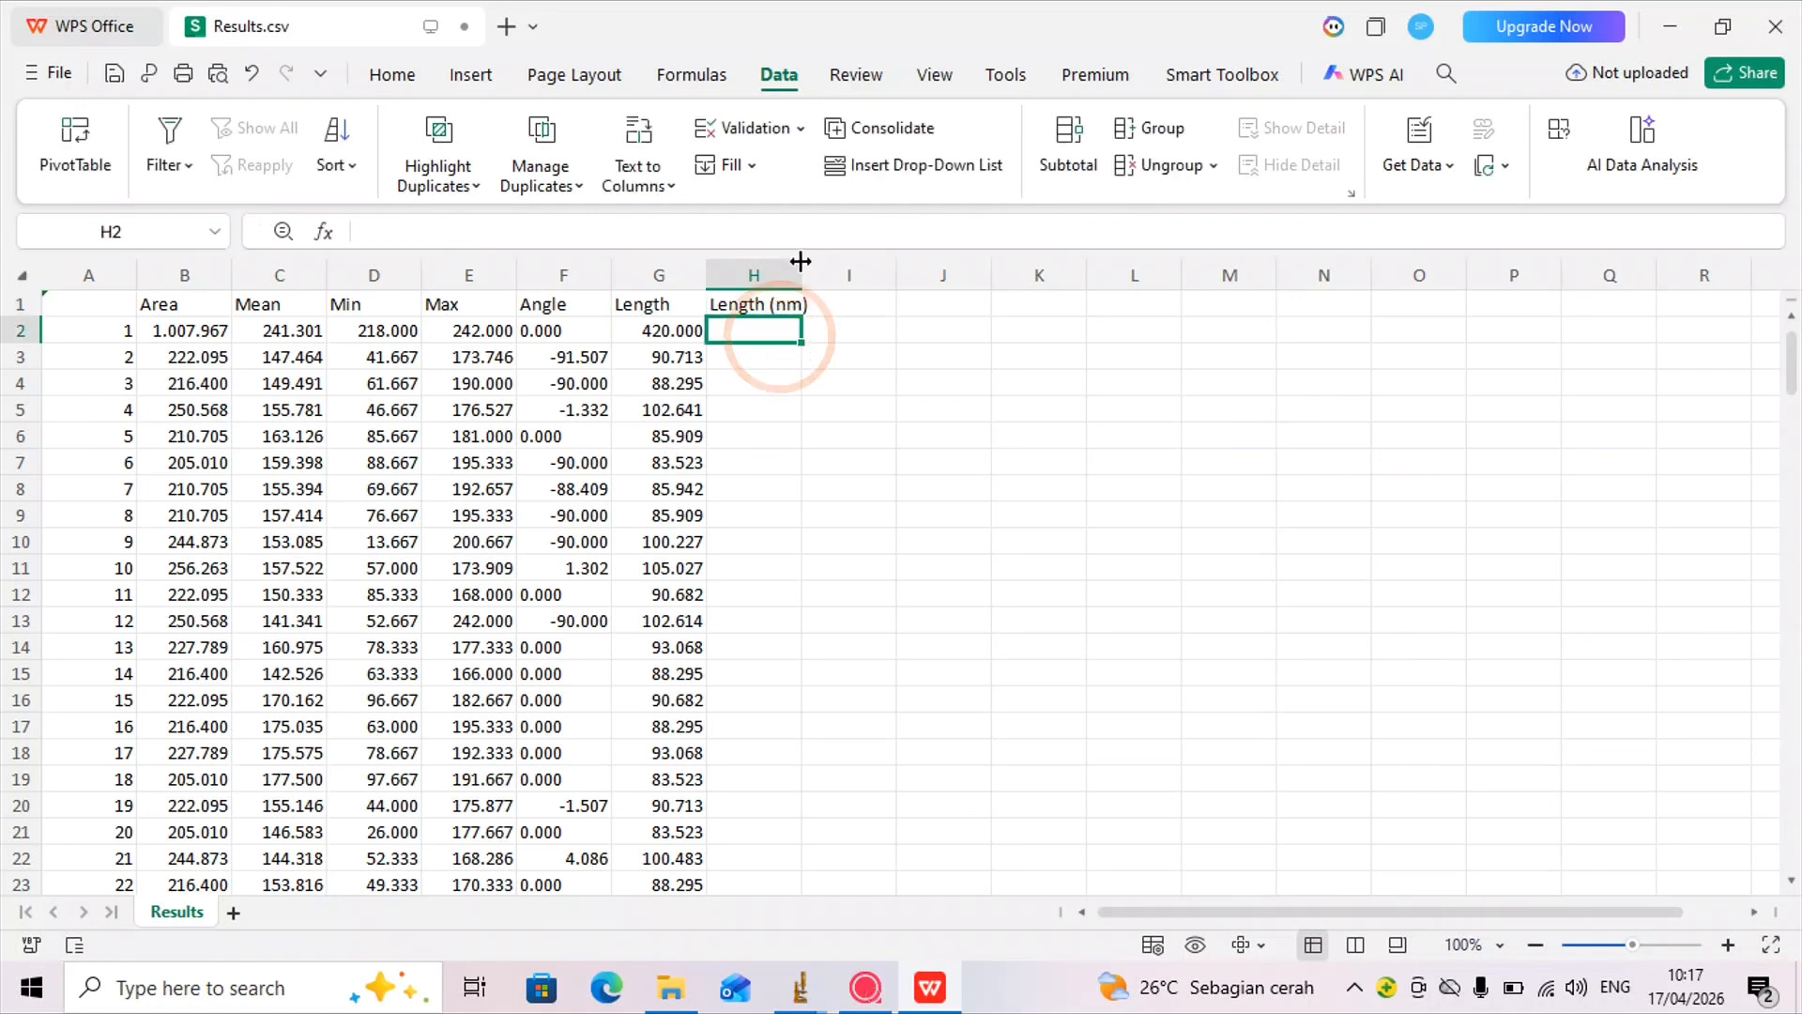
double_click(801, 272)
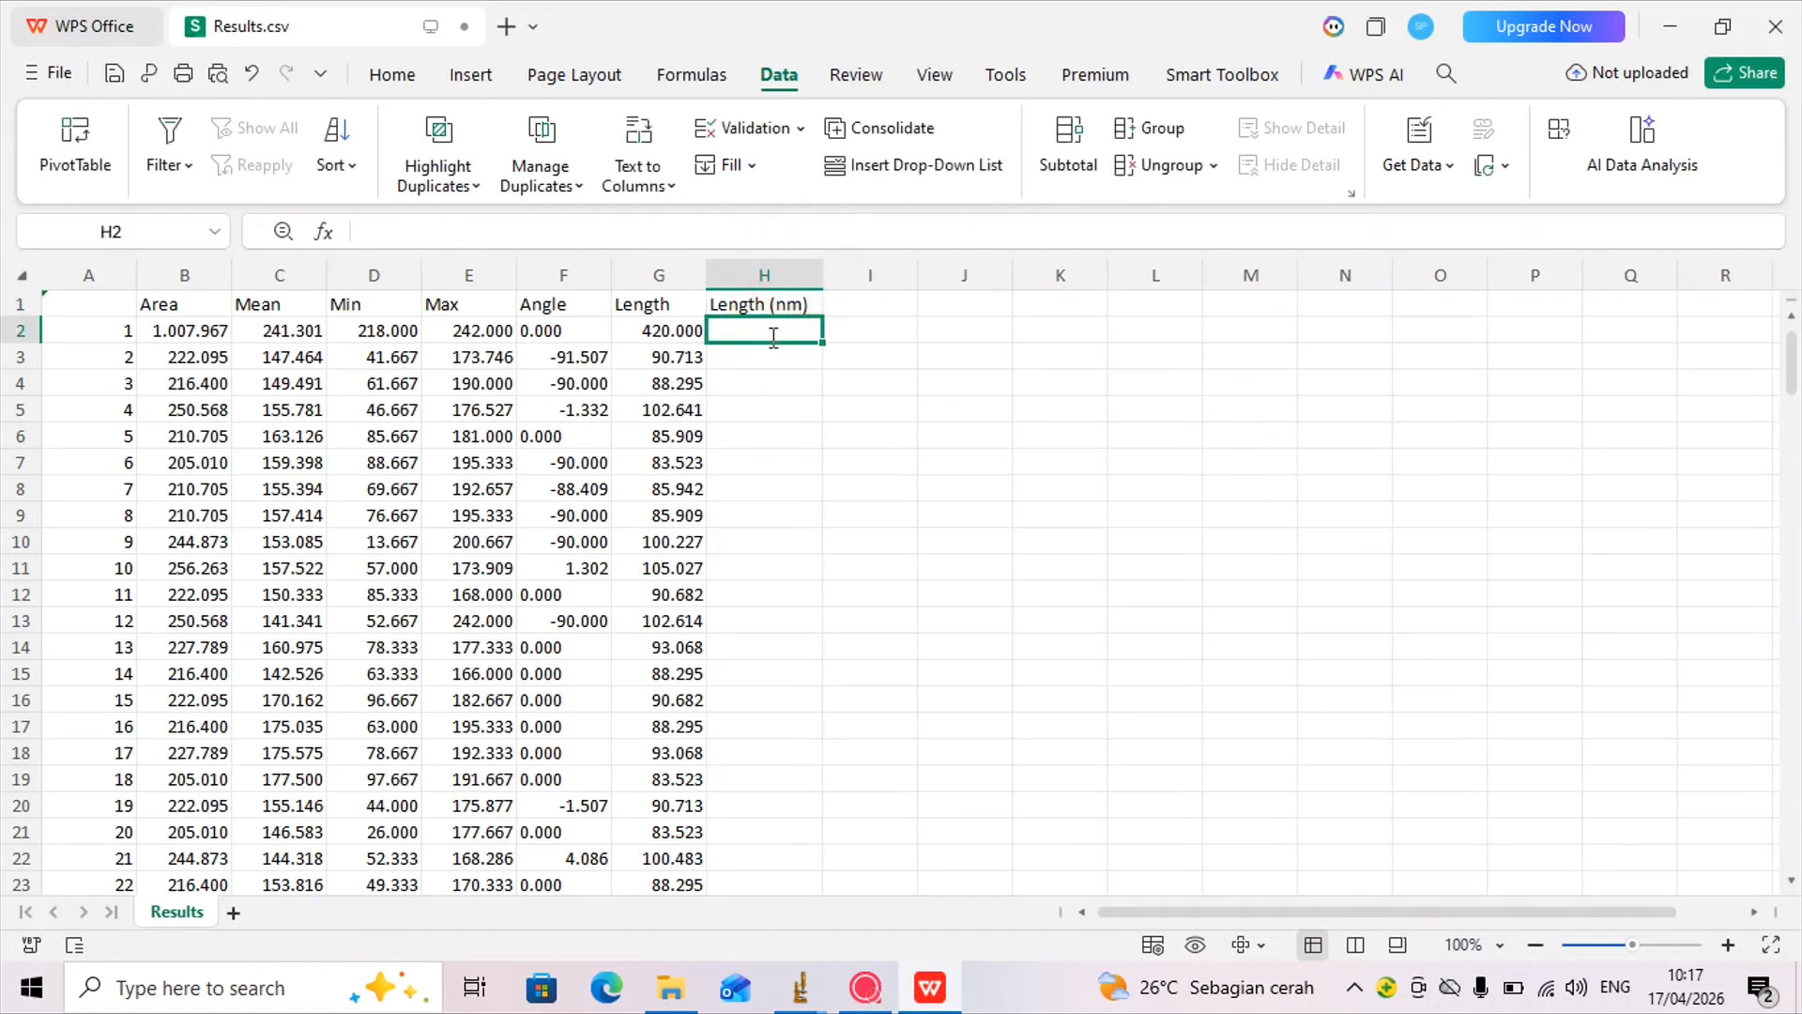
- Enter the formula =G2/1000 in H2 and fill it down the Length (nm) column to the last data row
type("=")
left_click(665, 330)
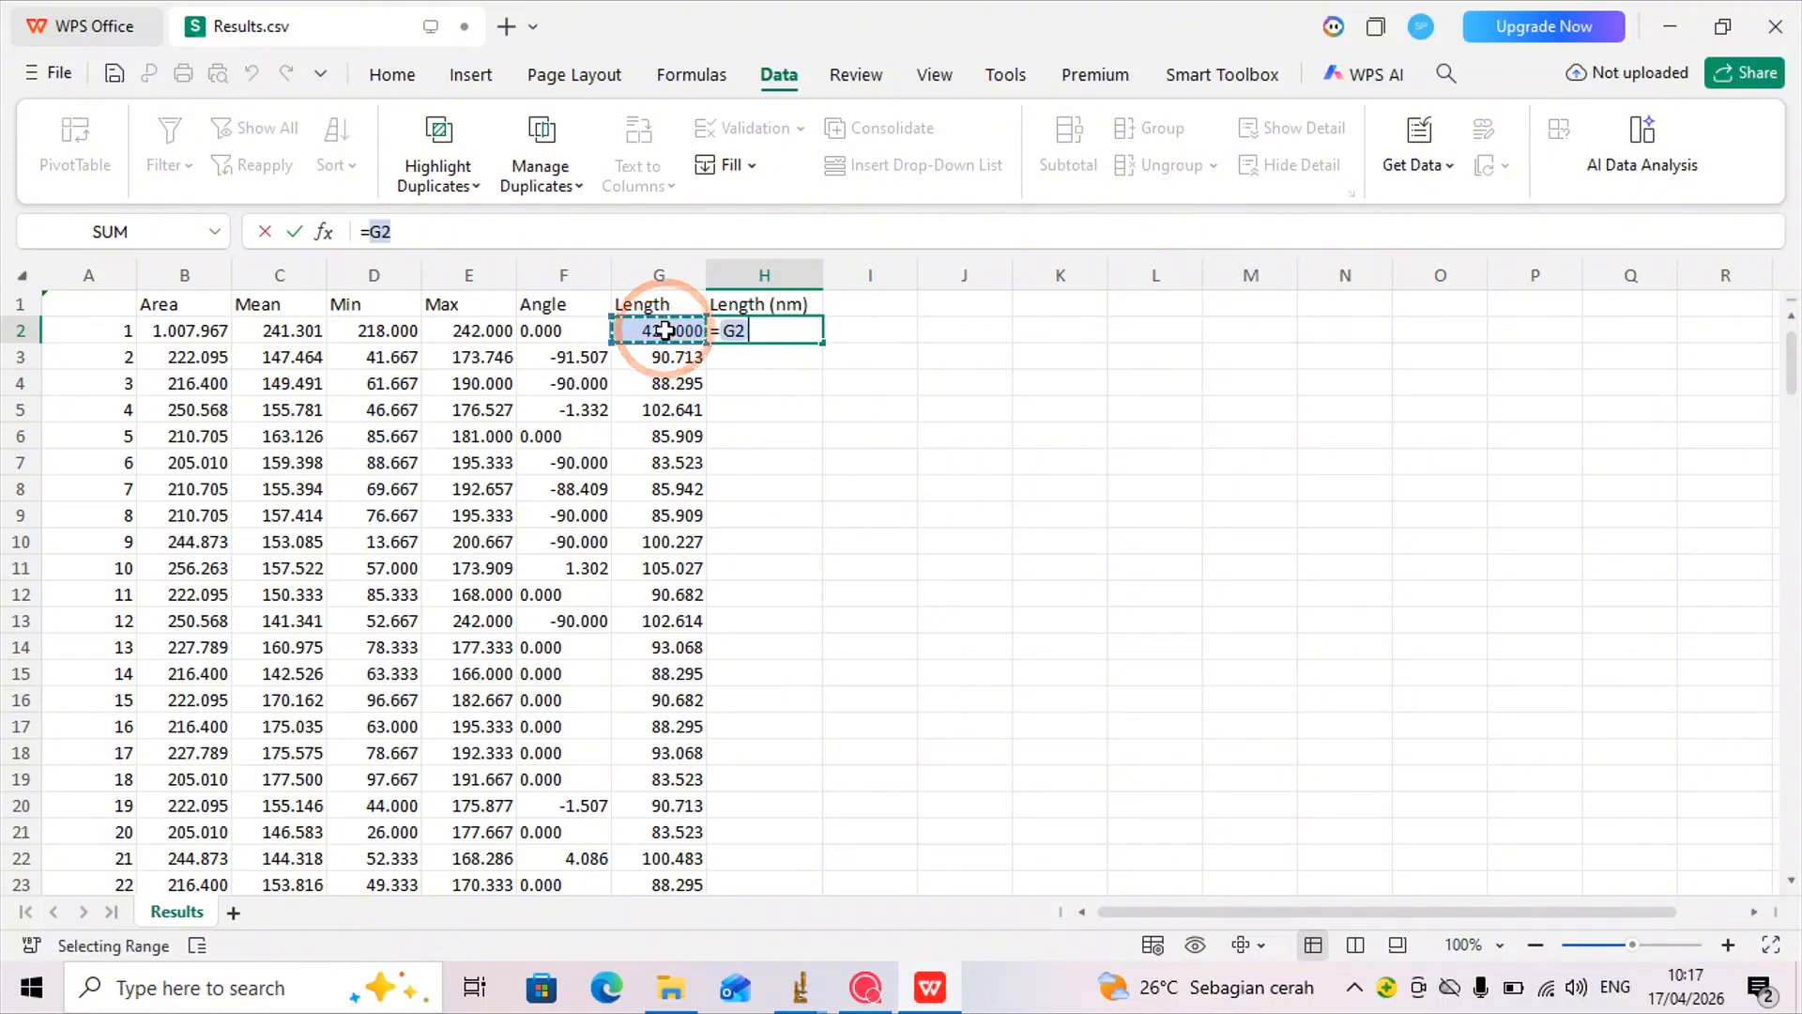
type("/1000")
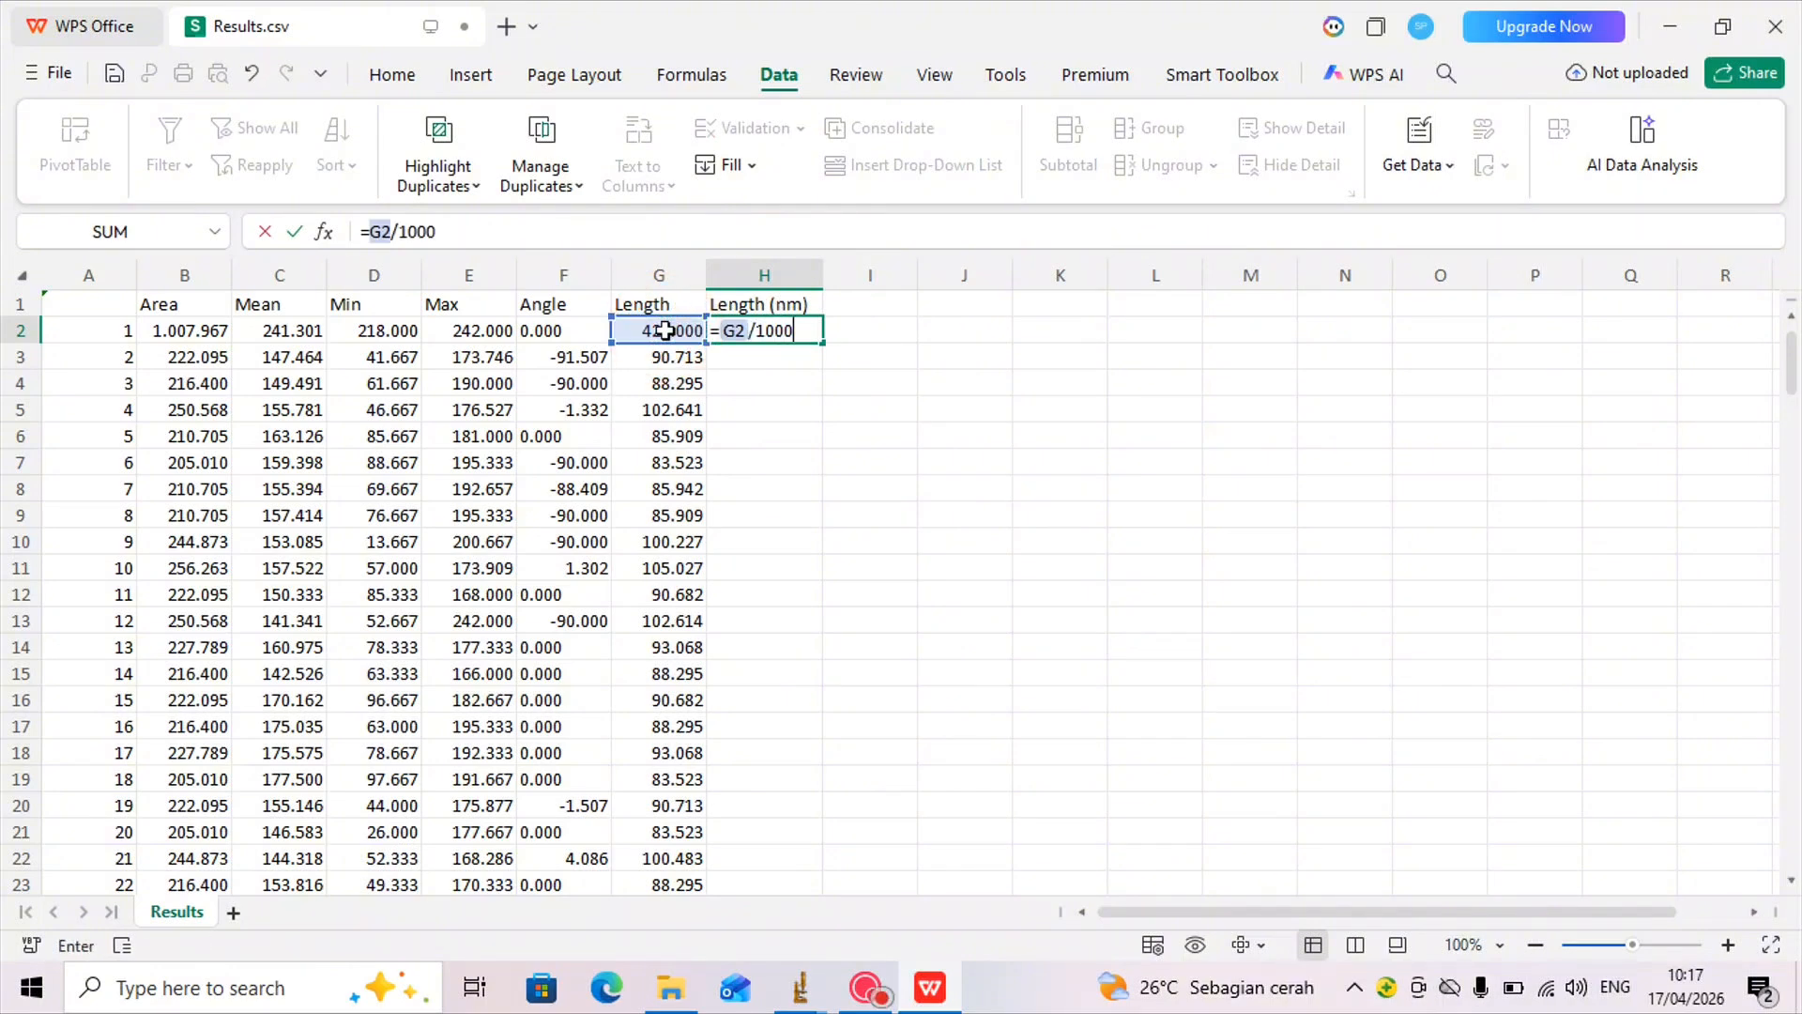
key("Return")
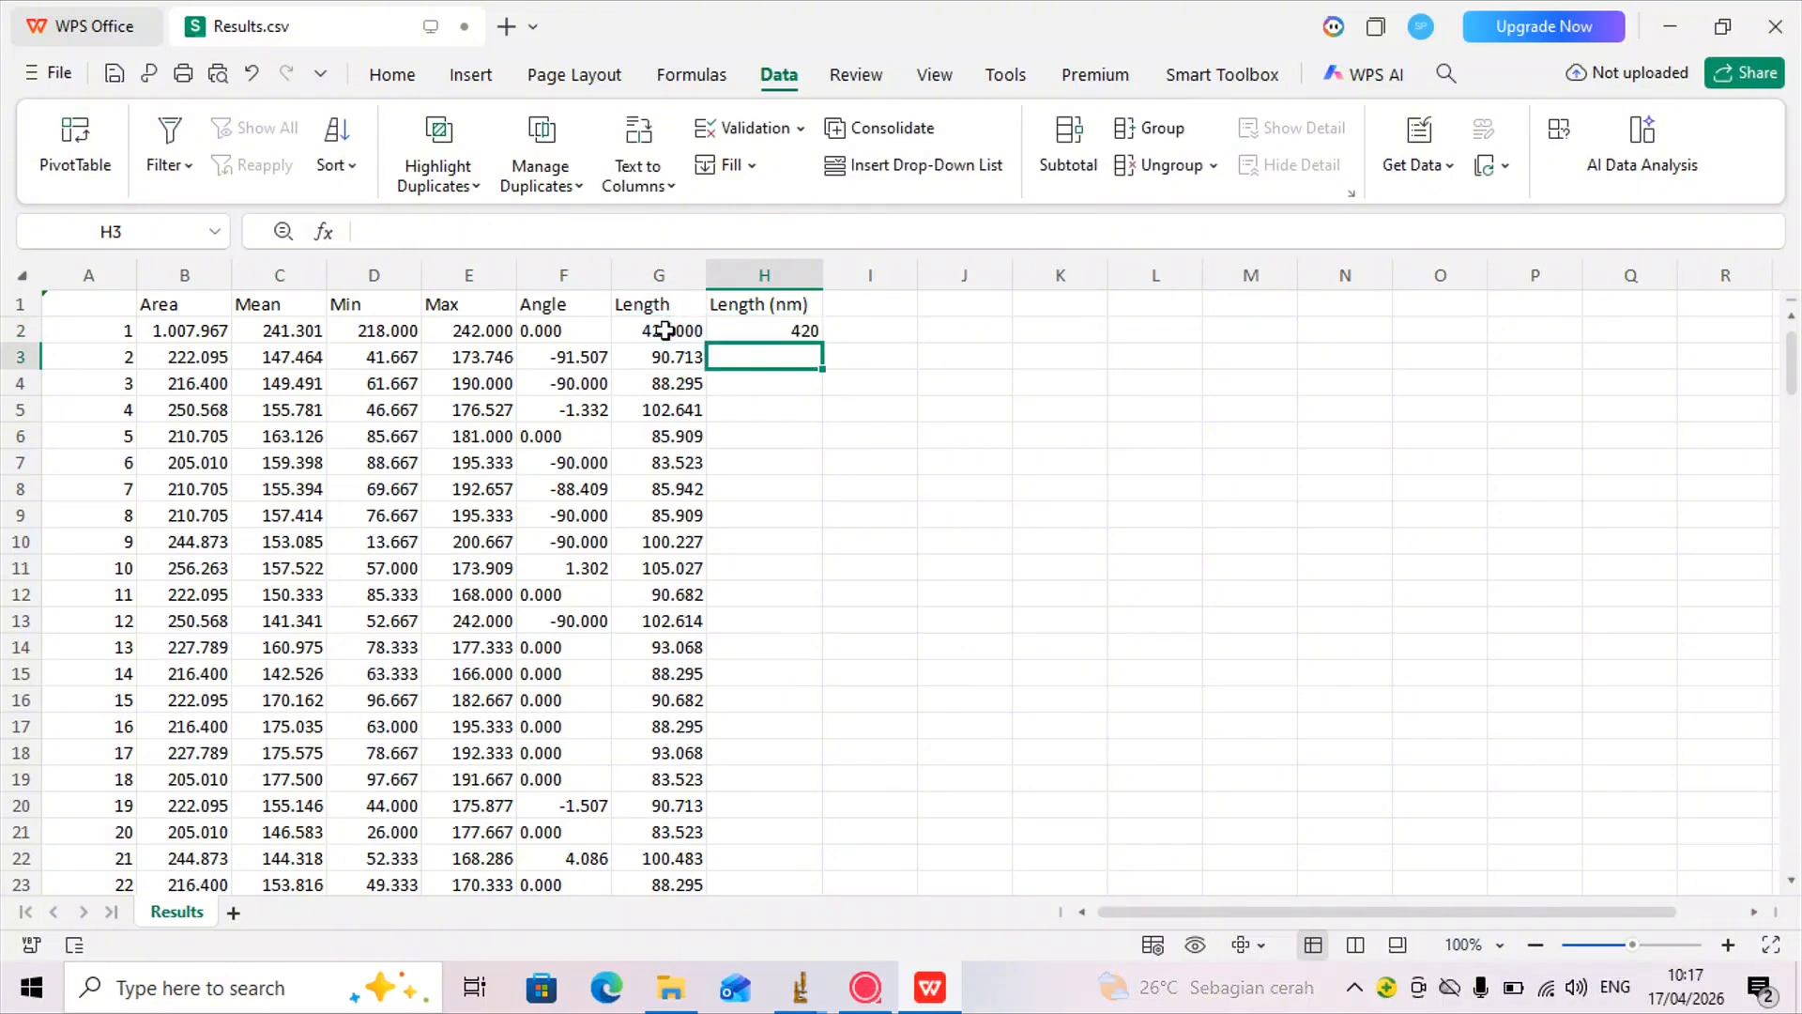
left_click(813, 335)
double_click(813, 335)
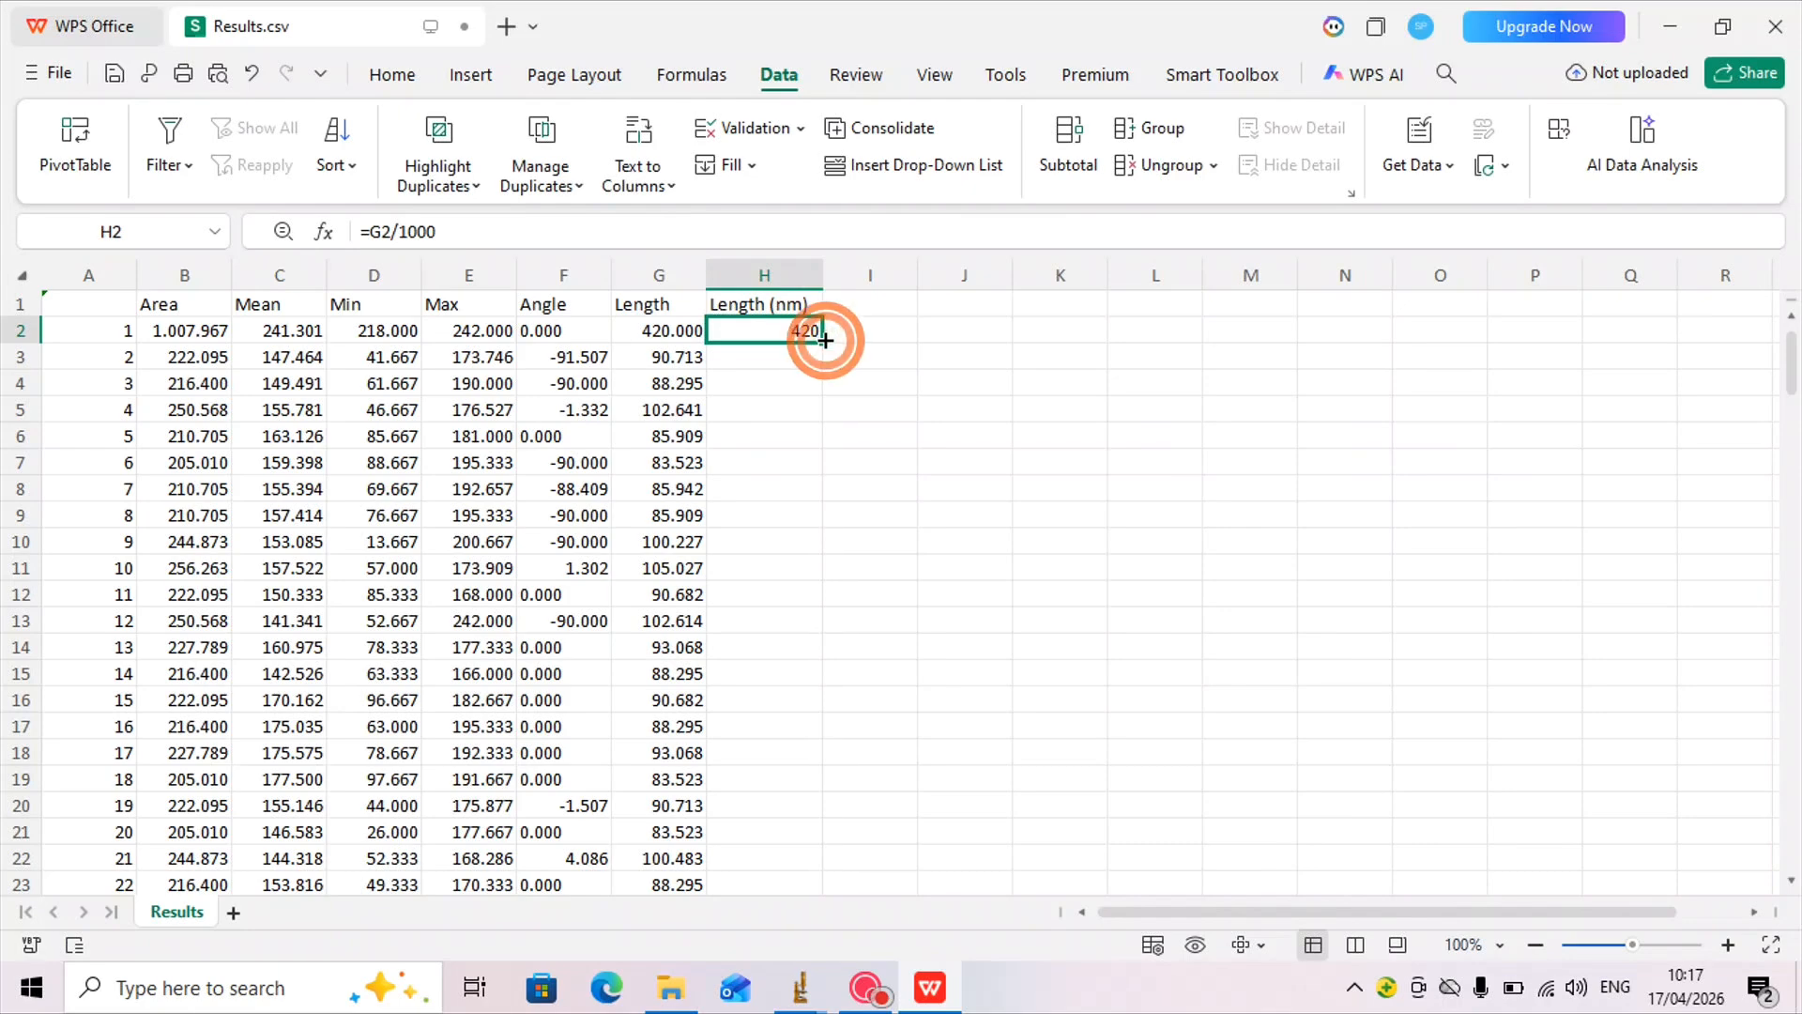
scroll(906, 441, "down", 15)
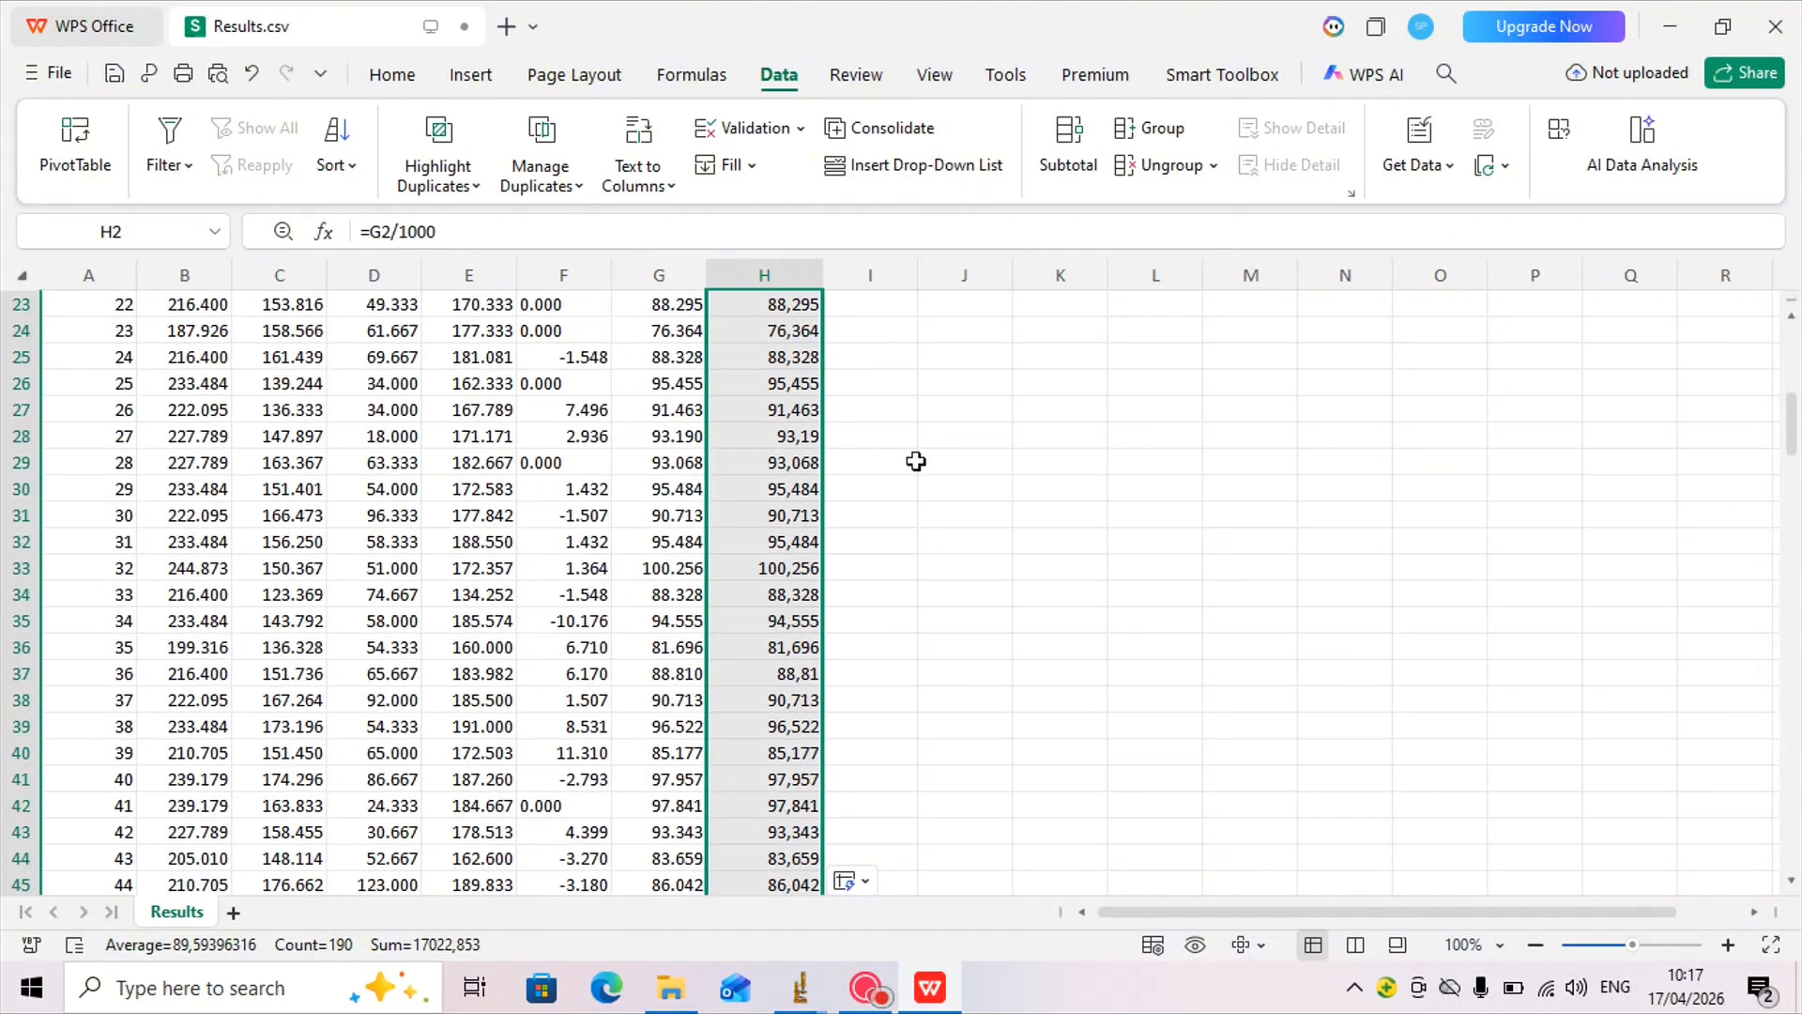
scroll(916, 461, "up", 13)
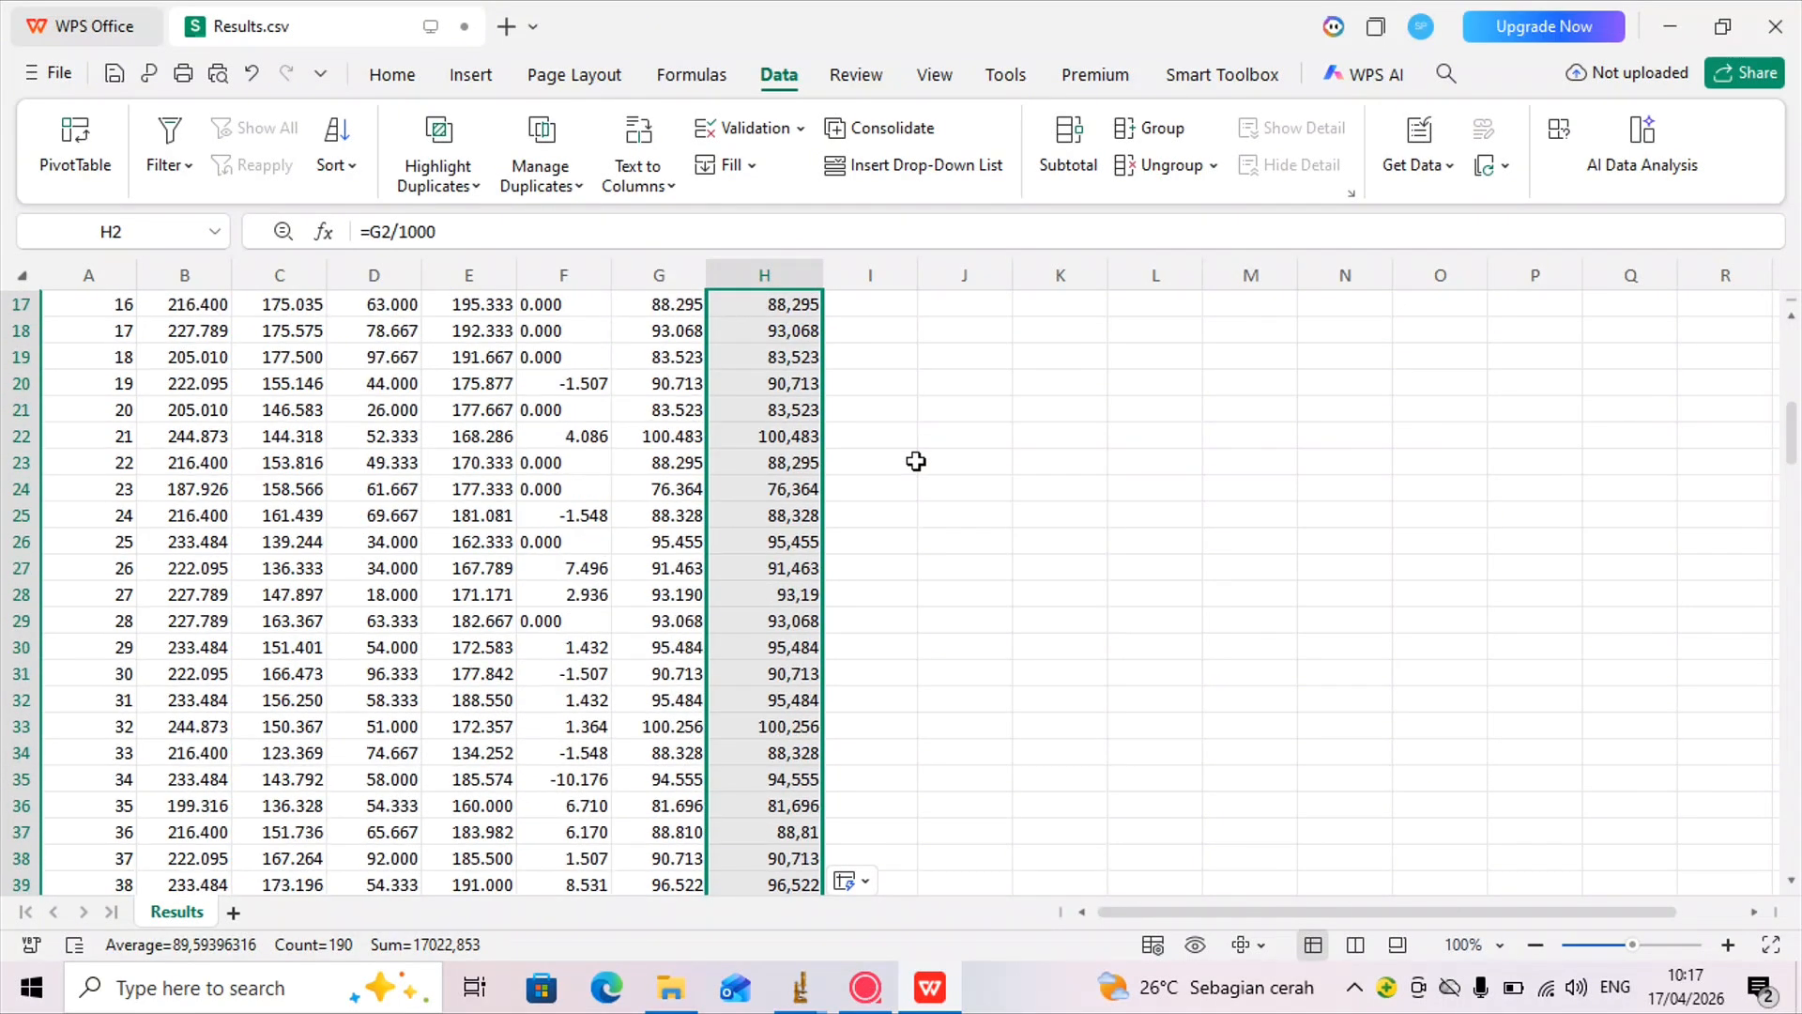
scroll(917, 461, "up", 3)
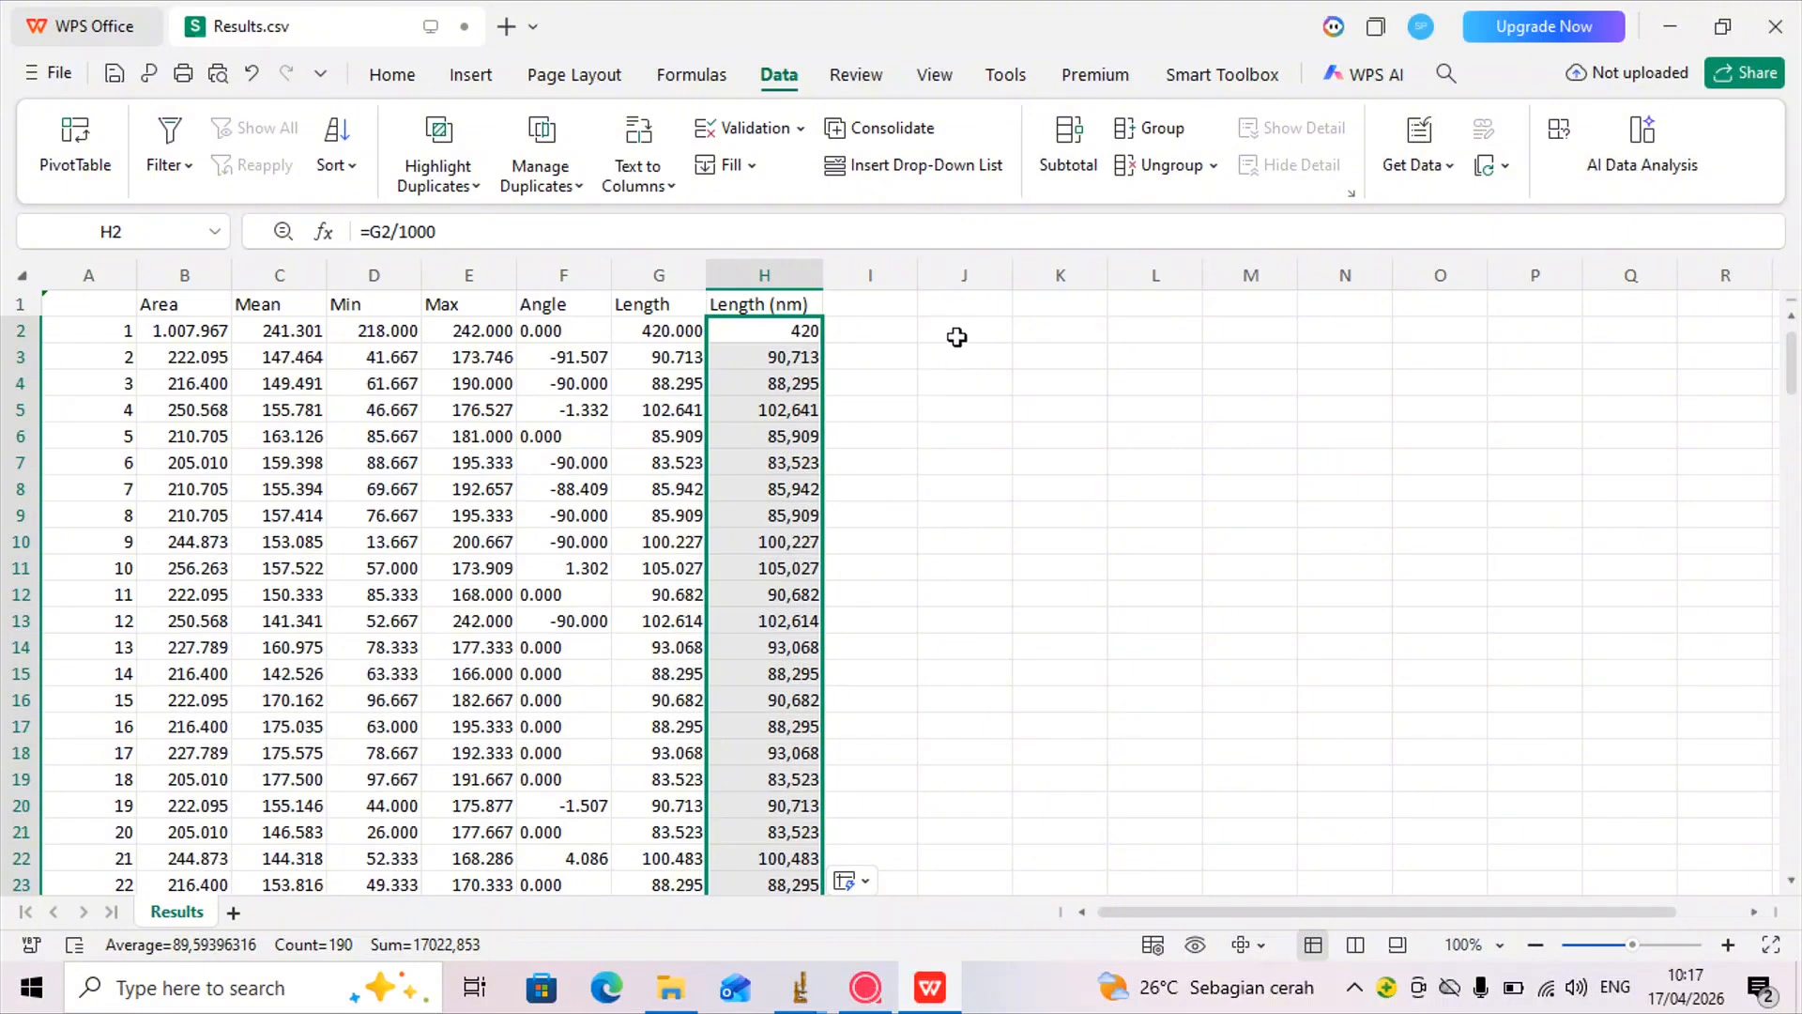
- Calculate the average of the Length (nm) values in K3 with =AVERAGE(H3:H191), leaving out the first measurement
left_click(1034, 355)
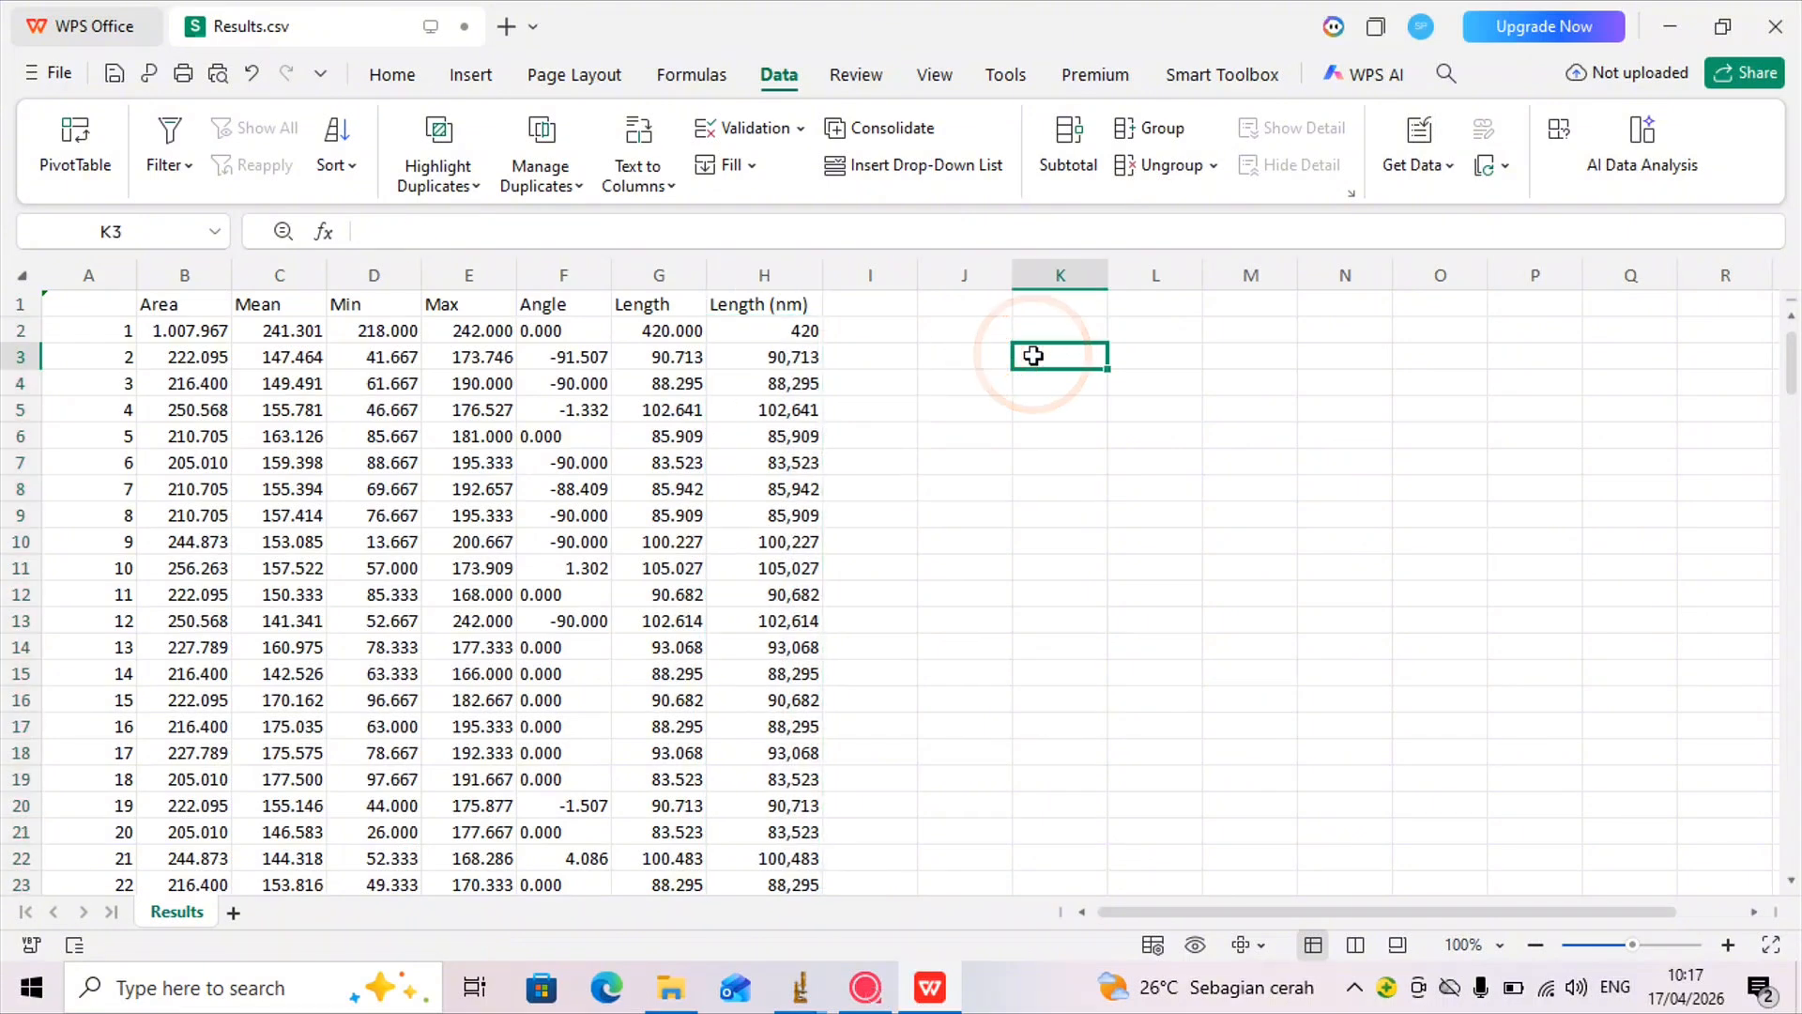
type("=")
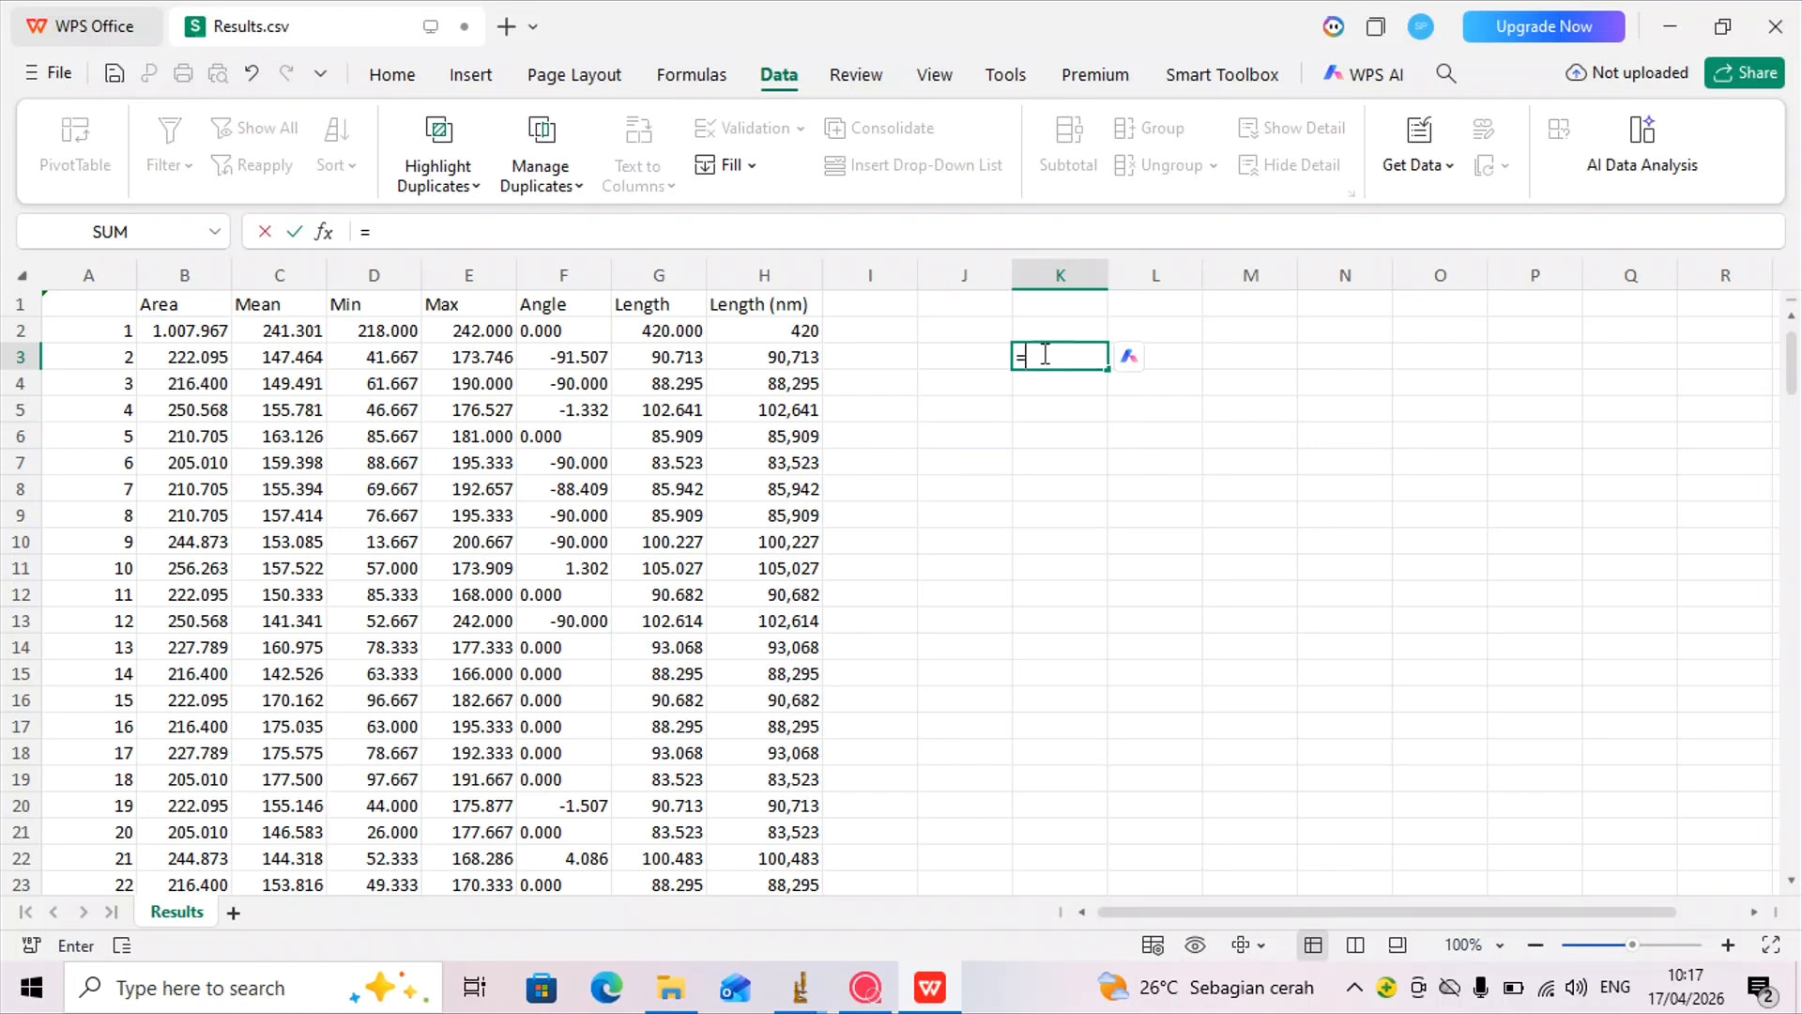
type("ave")
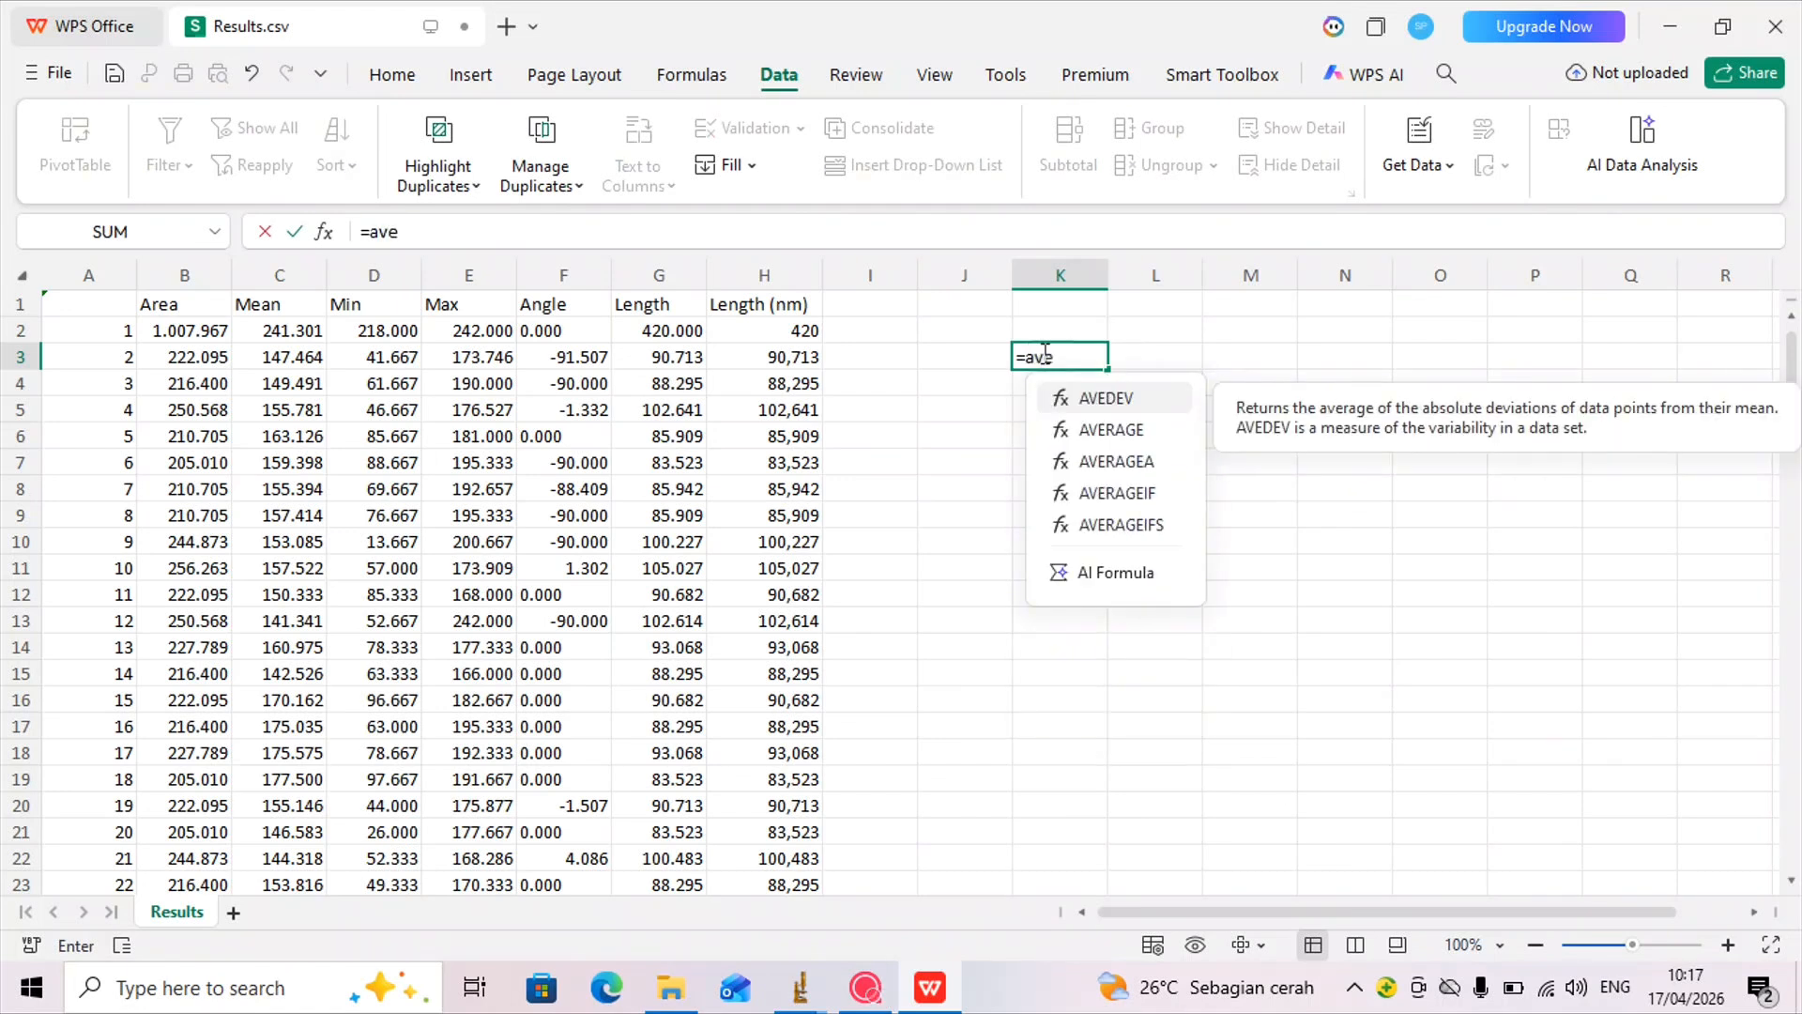
left_click(1117, 432)
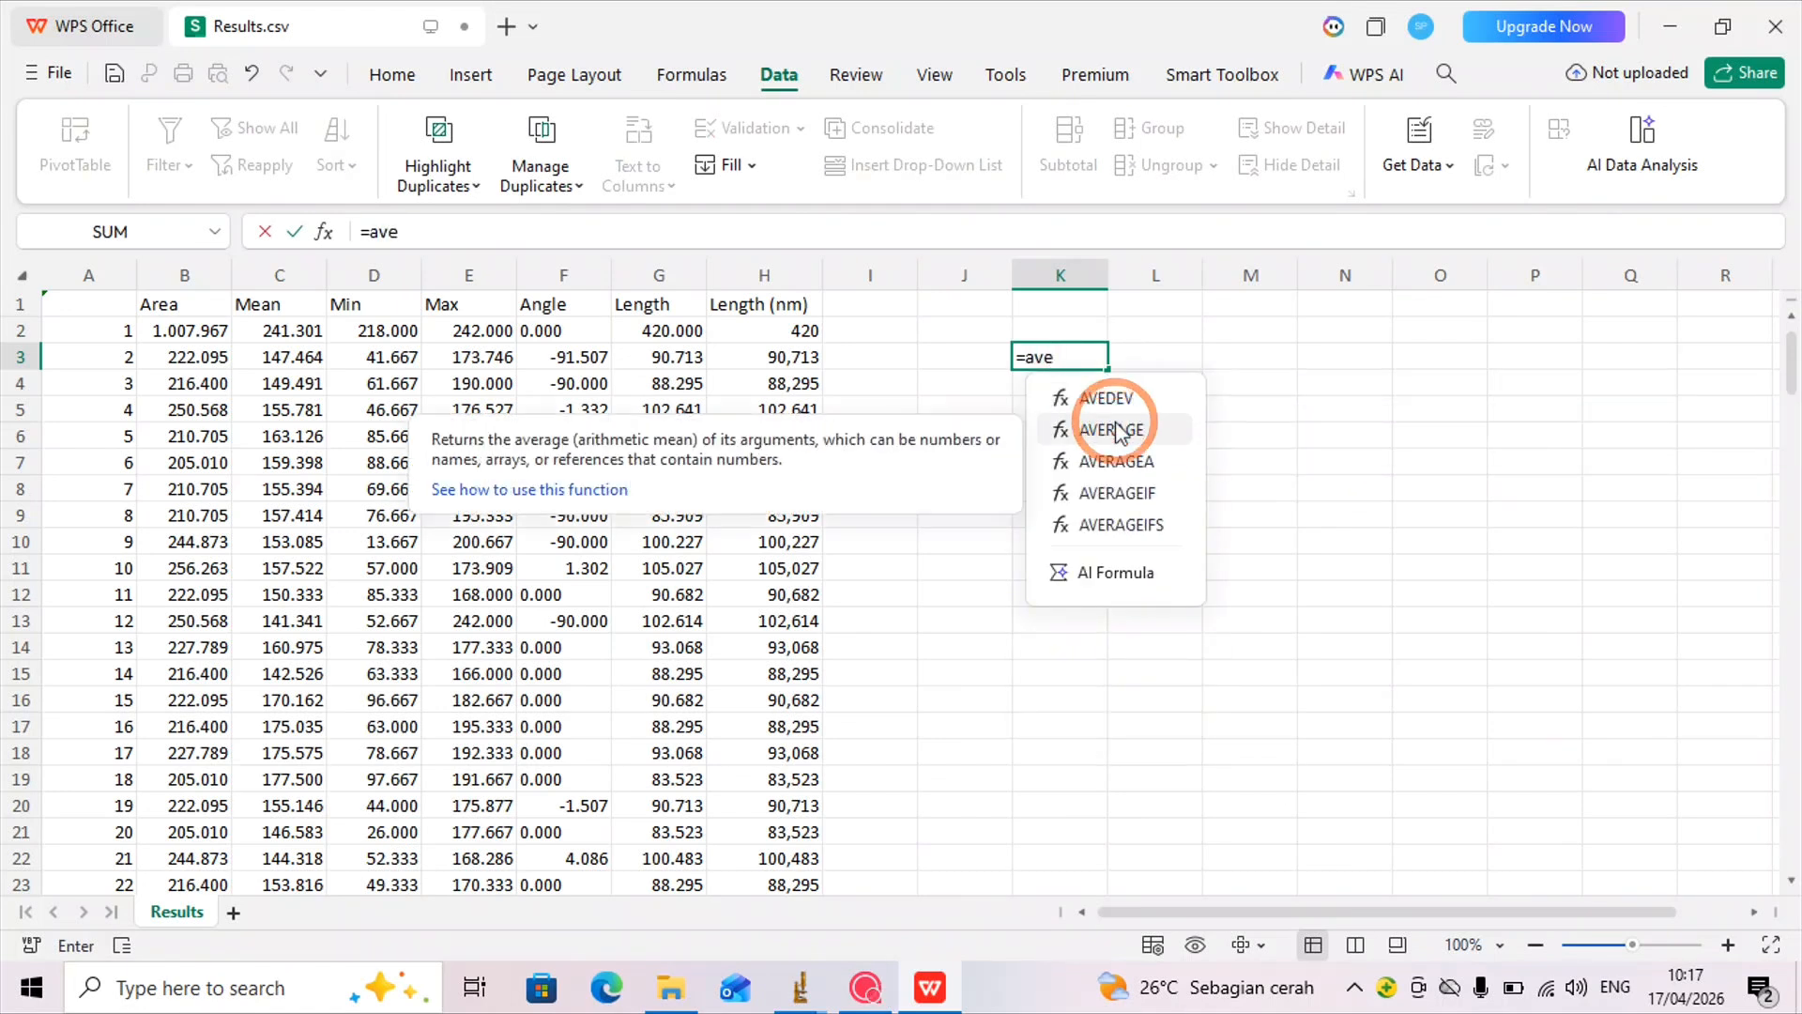
type("e")
double_click(1138, 432)
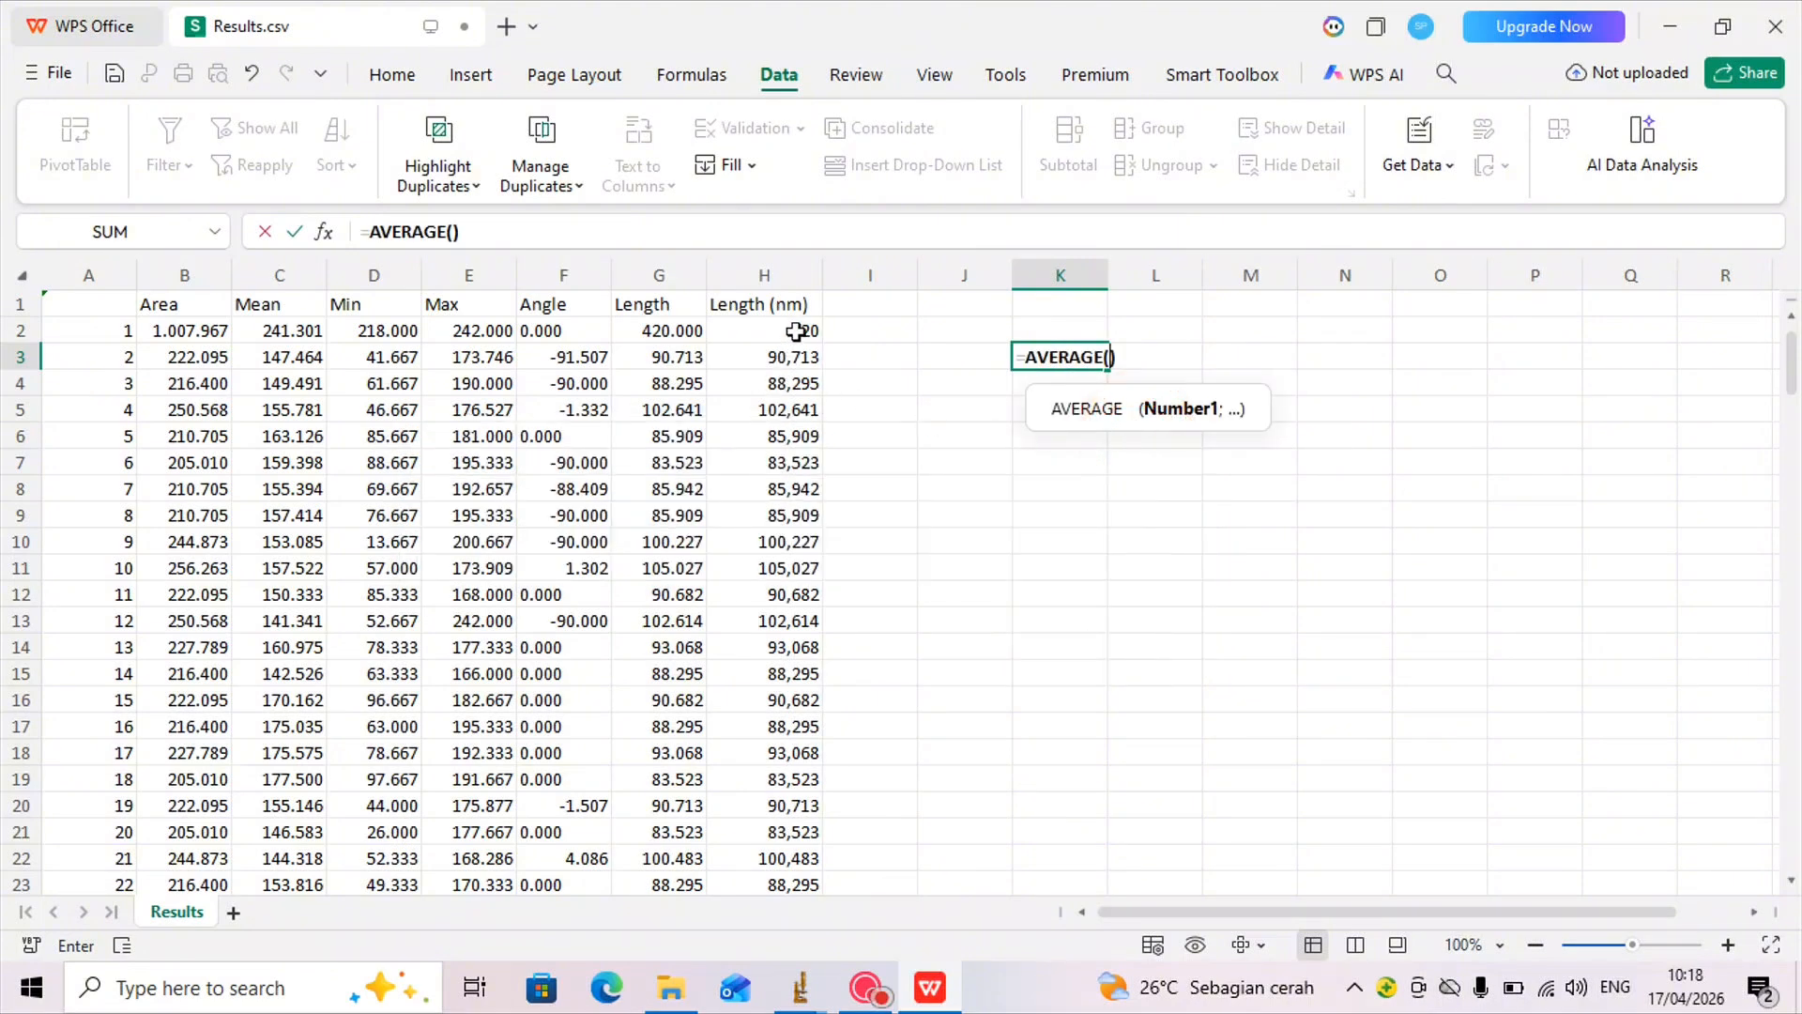
left_click(796, 332)
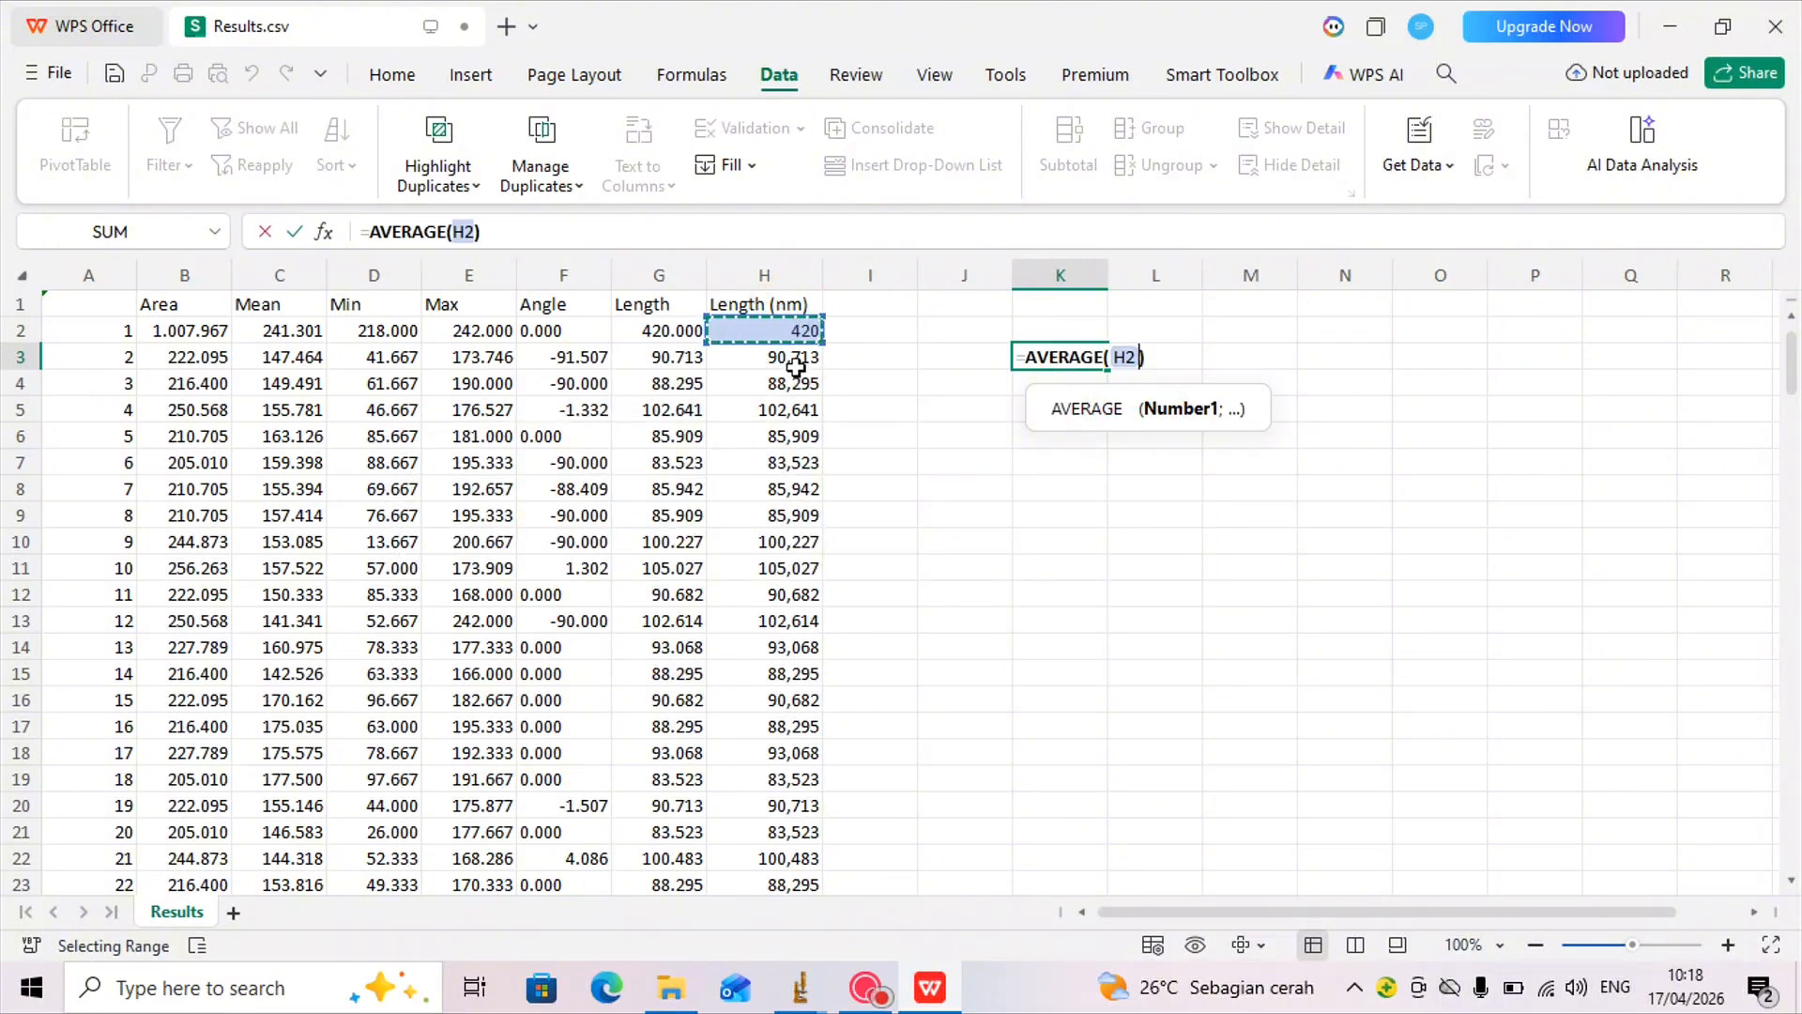
left_click(796, 366)
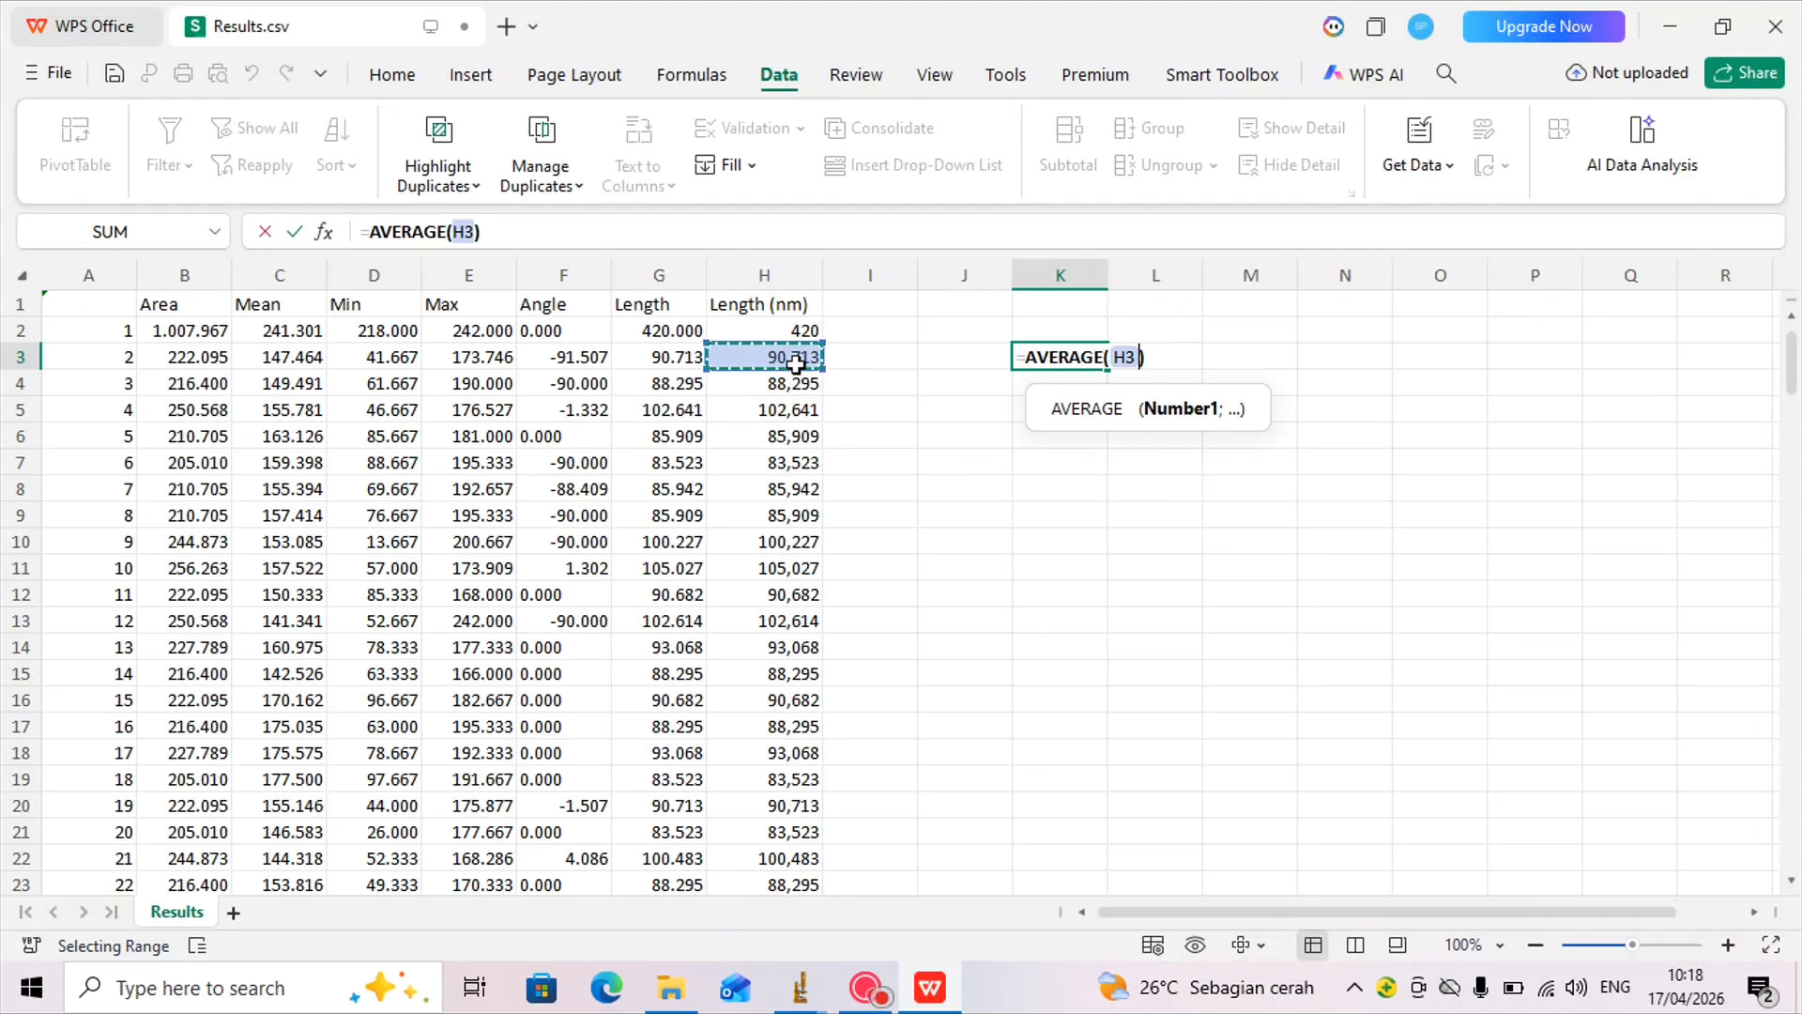
key("ctrl+shift+Down")
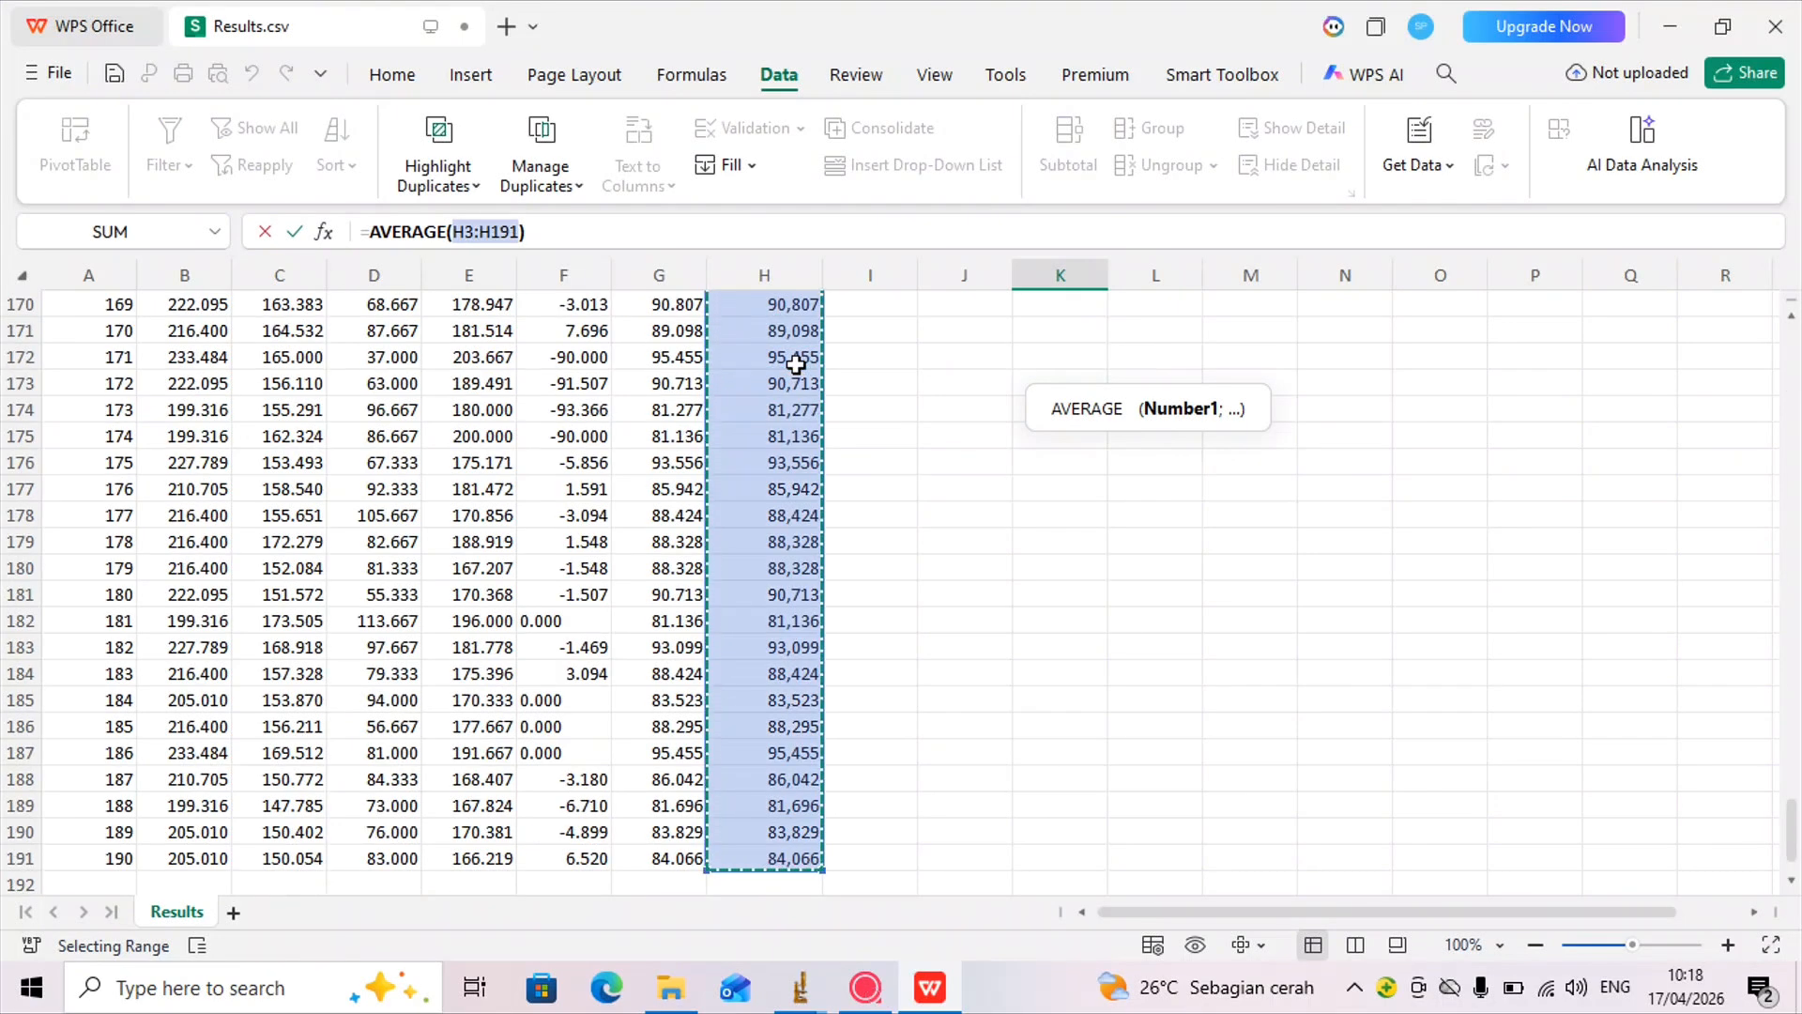
key("Return")
scroll(839, 369, "up", 1)
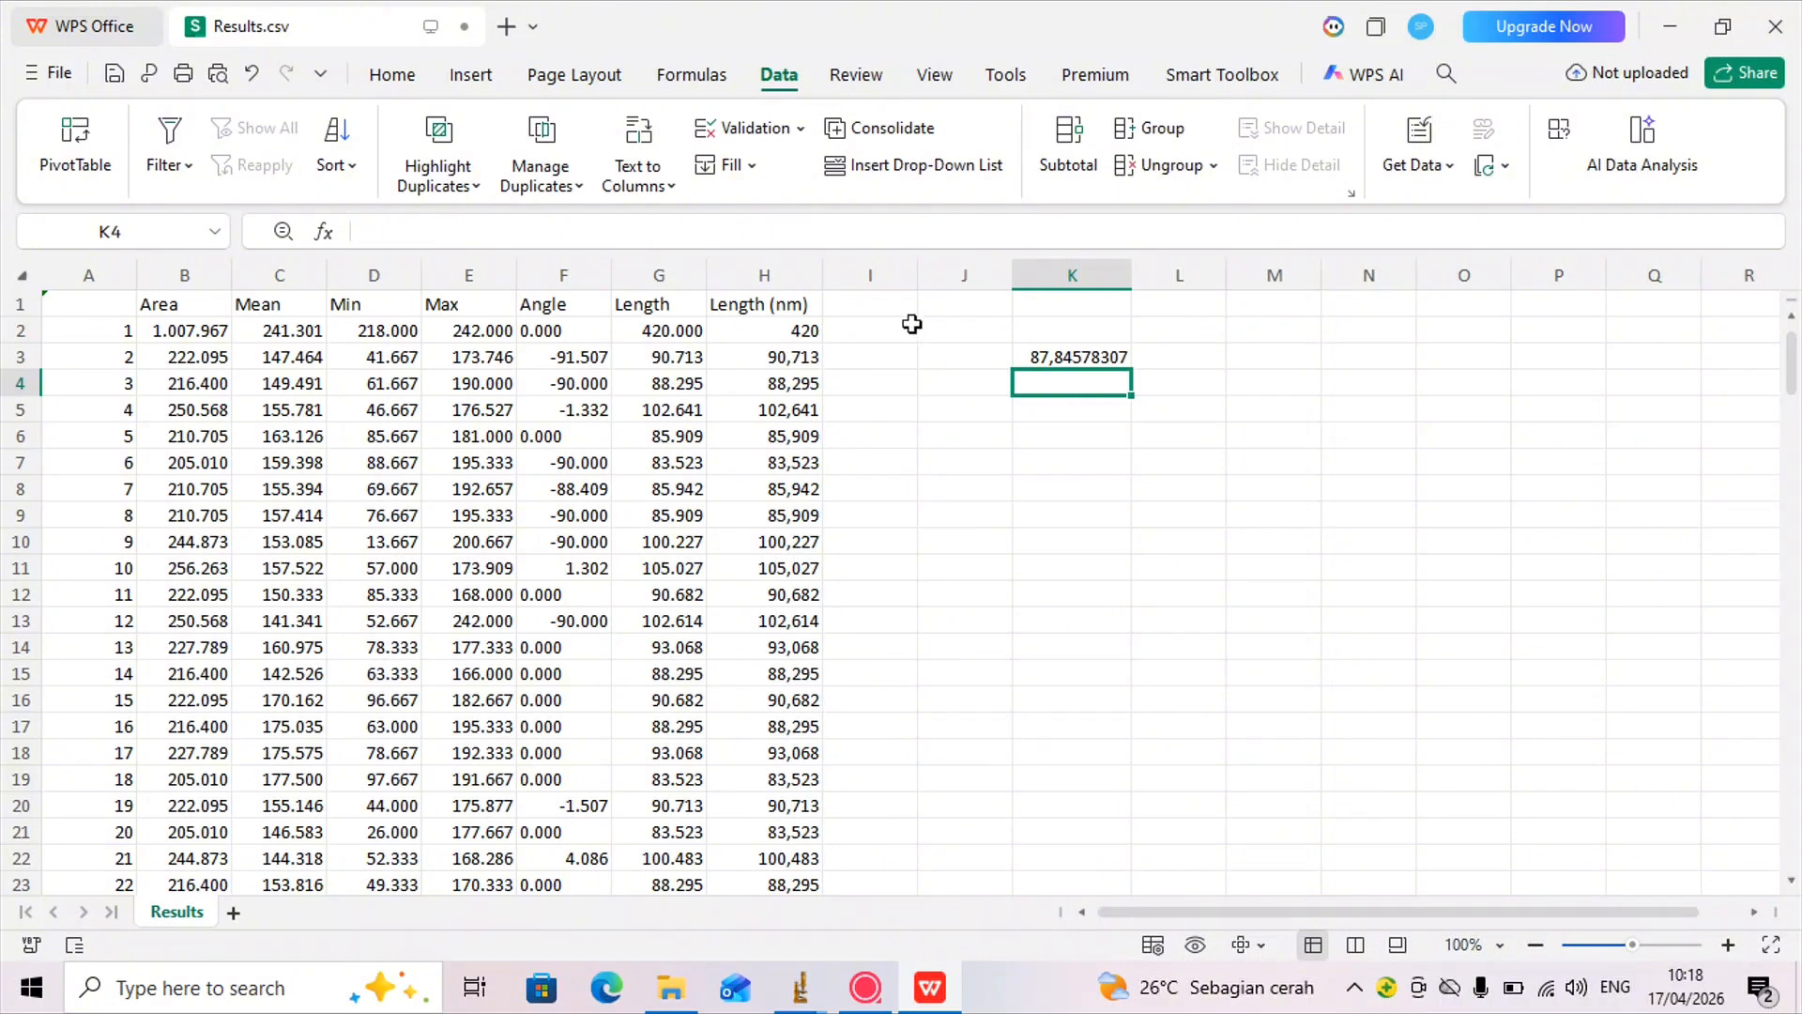
left_click(809, 356)
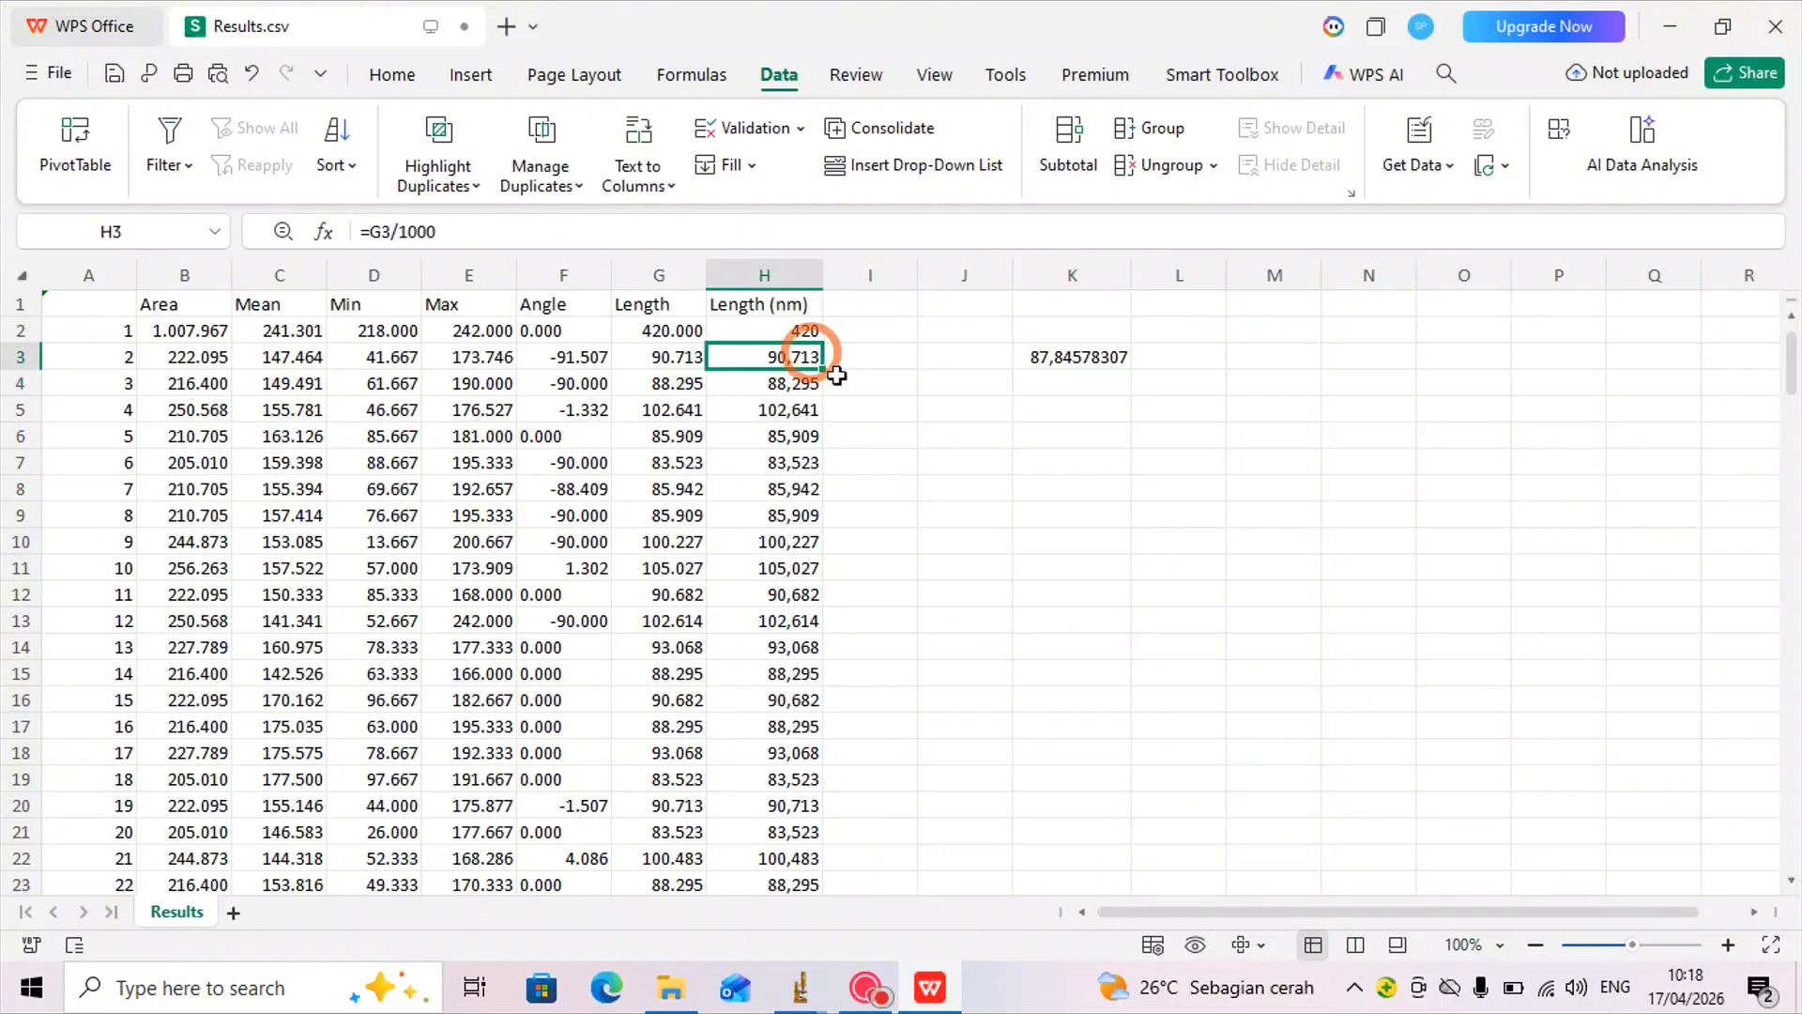
left_click(758, 330)
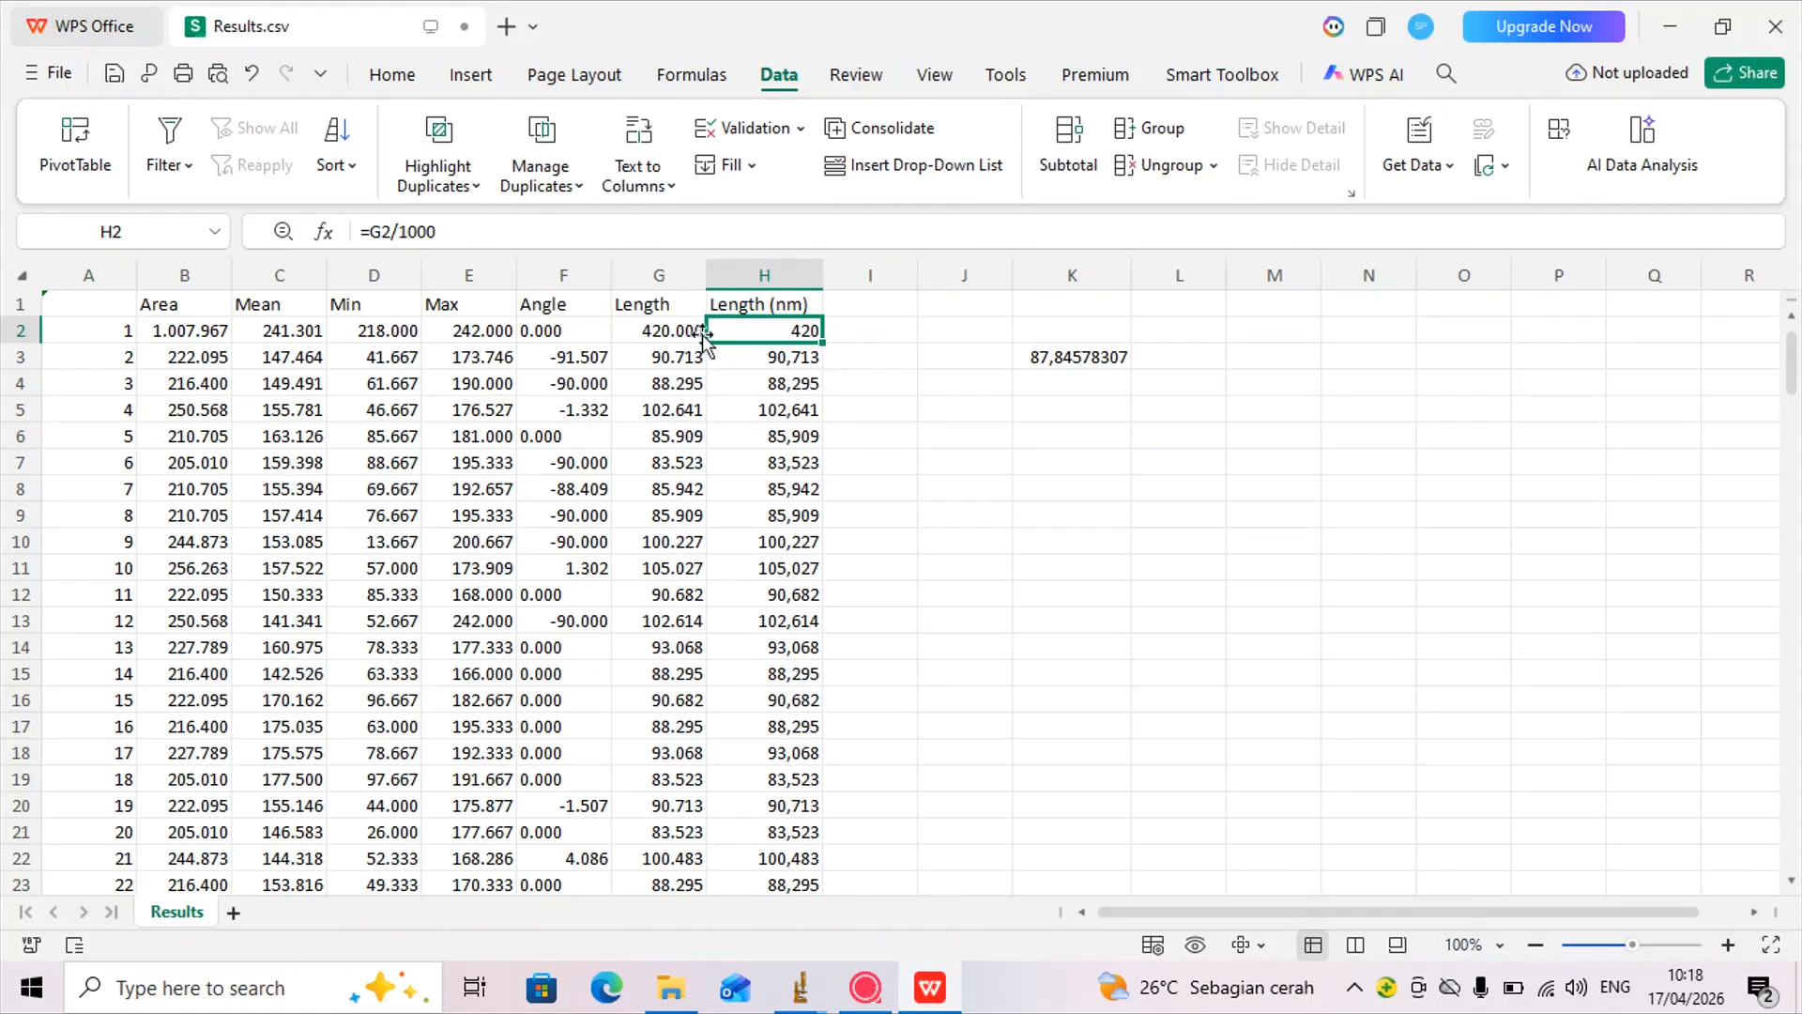
left_click(773, 357)
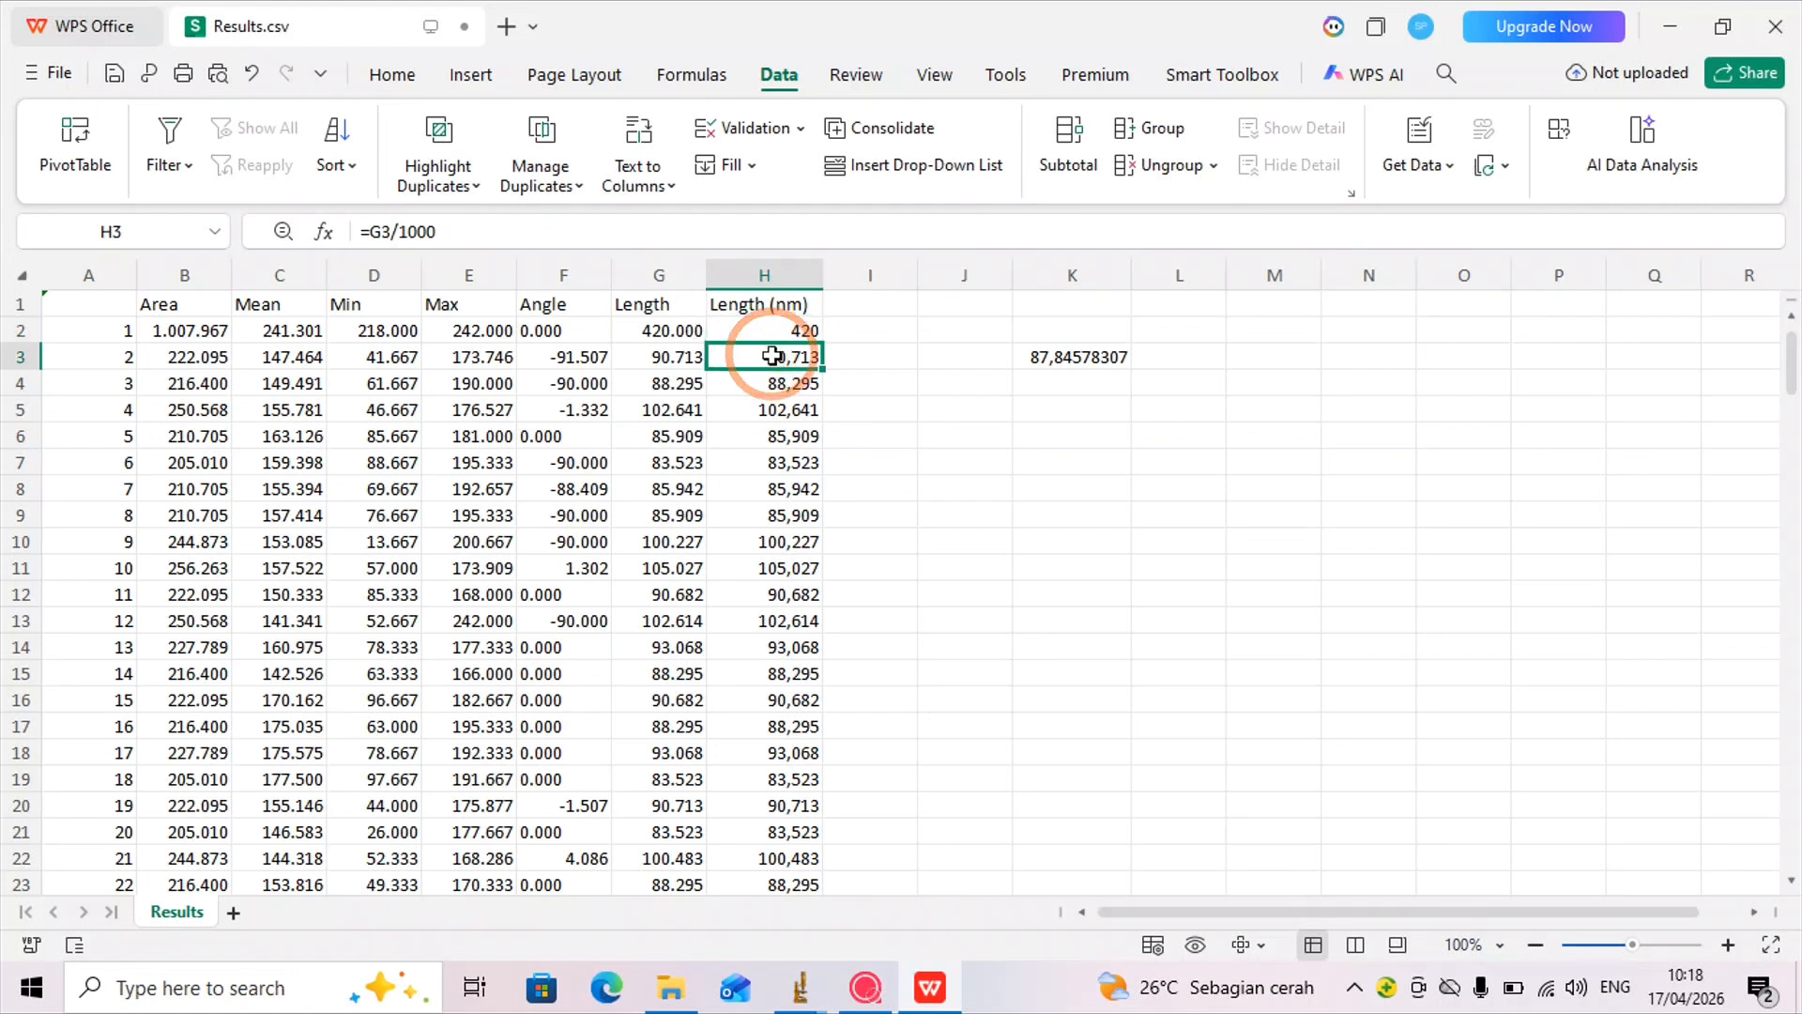
left_click(1059, 357)
- Label the average Rata-rata in J3, add the unit nm in L3 and slightly narrow column J
double_click(981, 358)
type("Rata-")
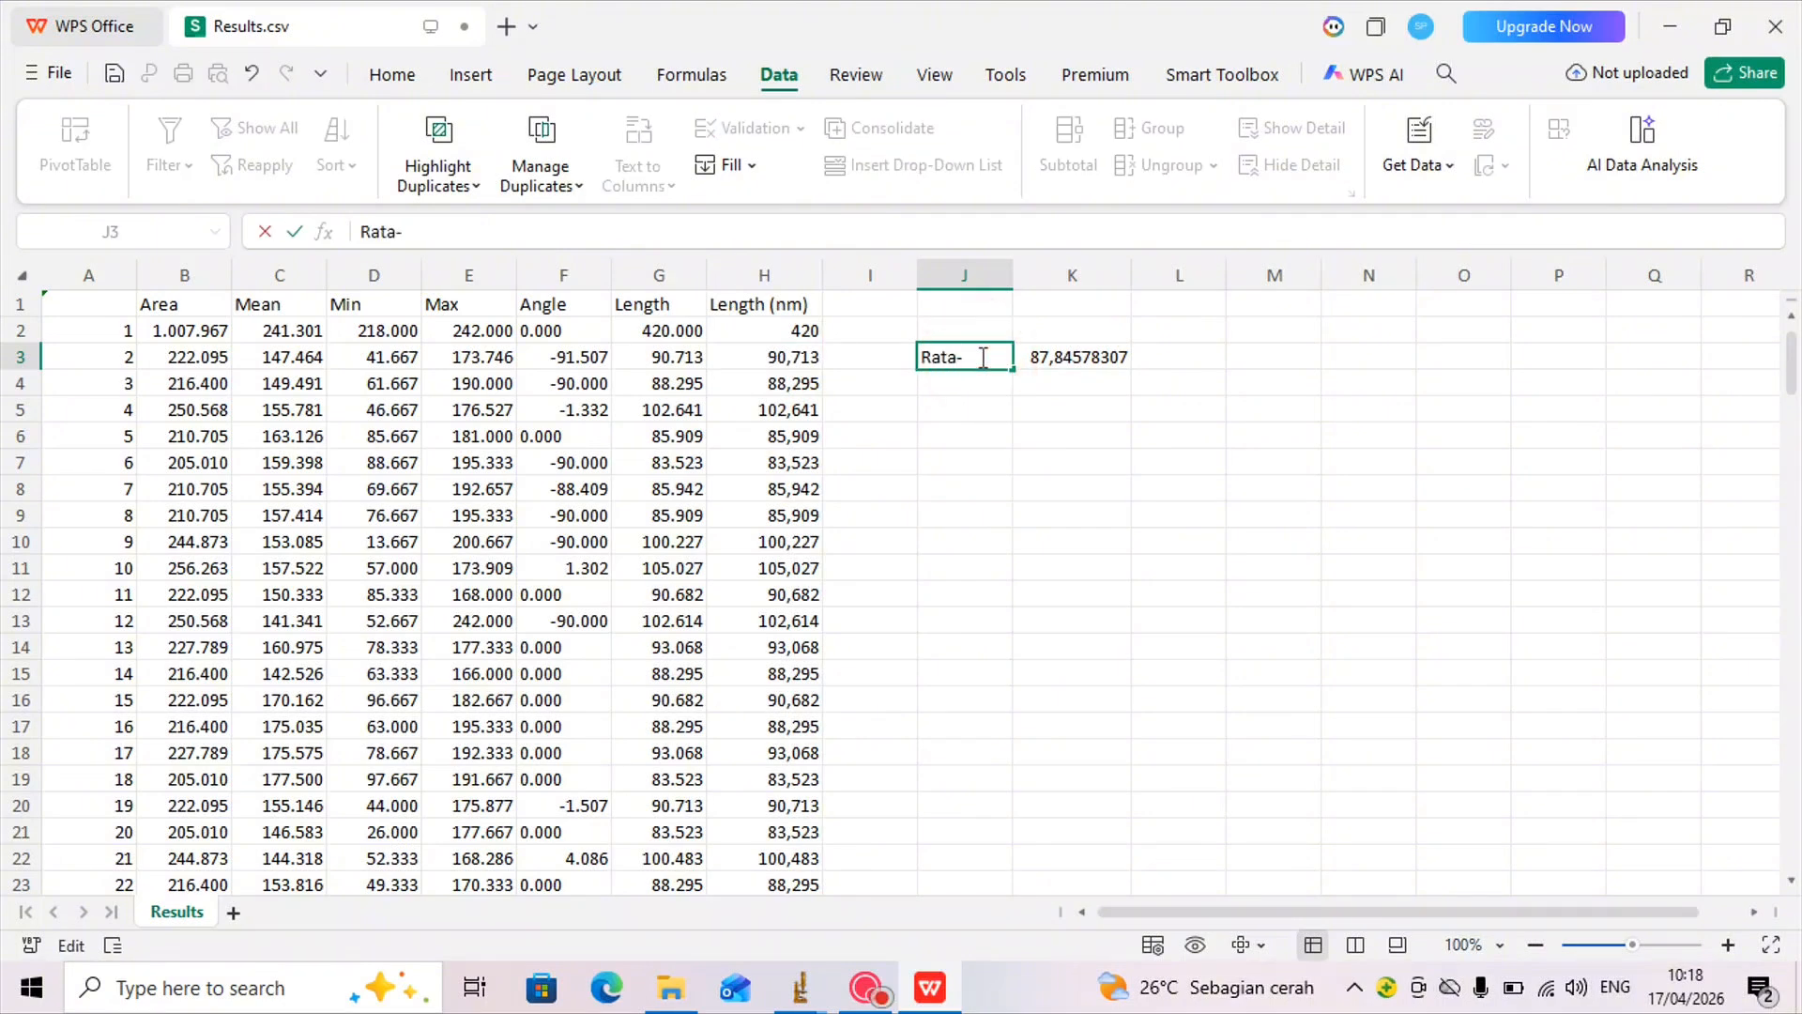
type("rata")
left_click(1172, 356)
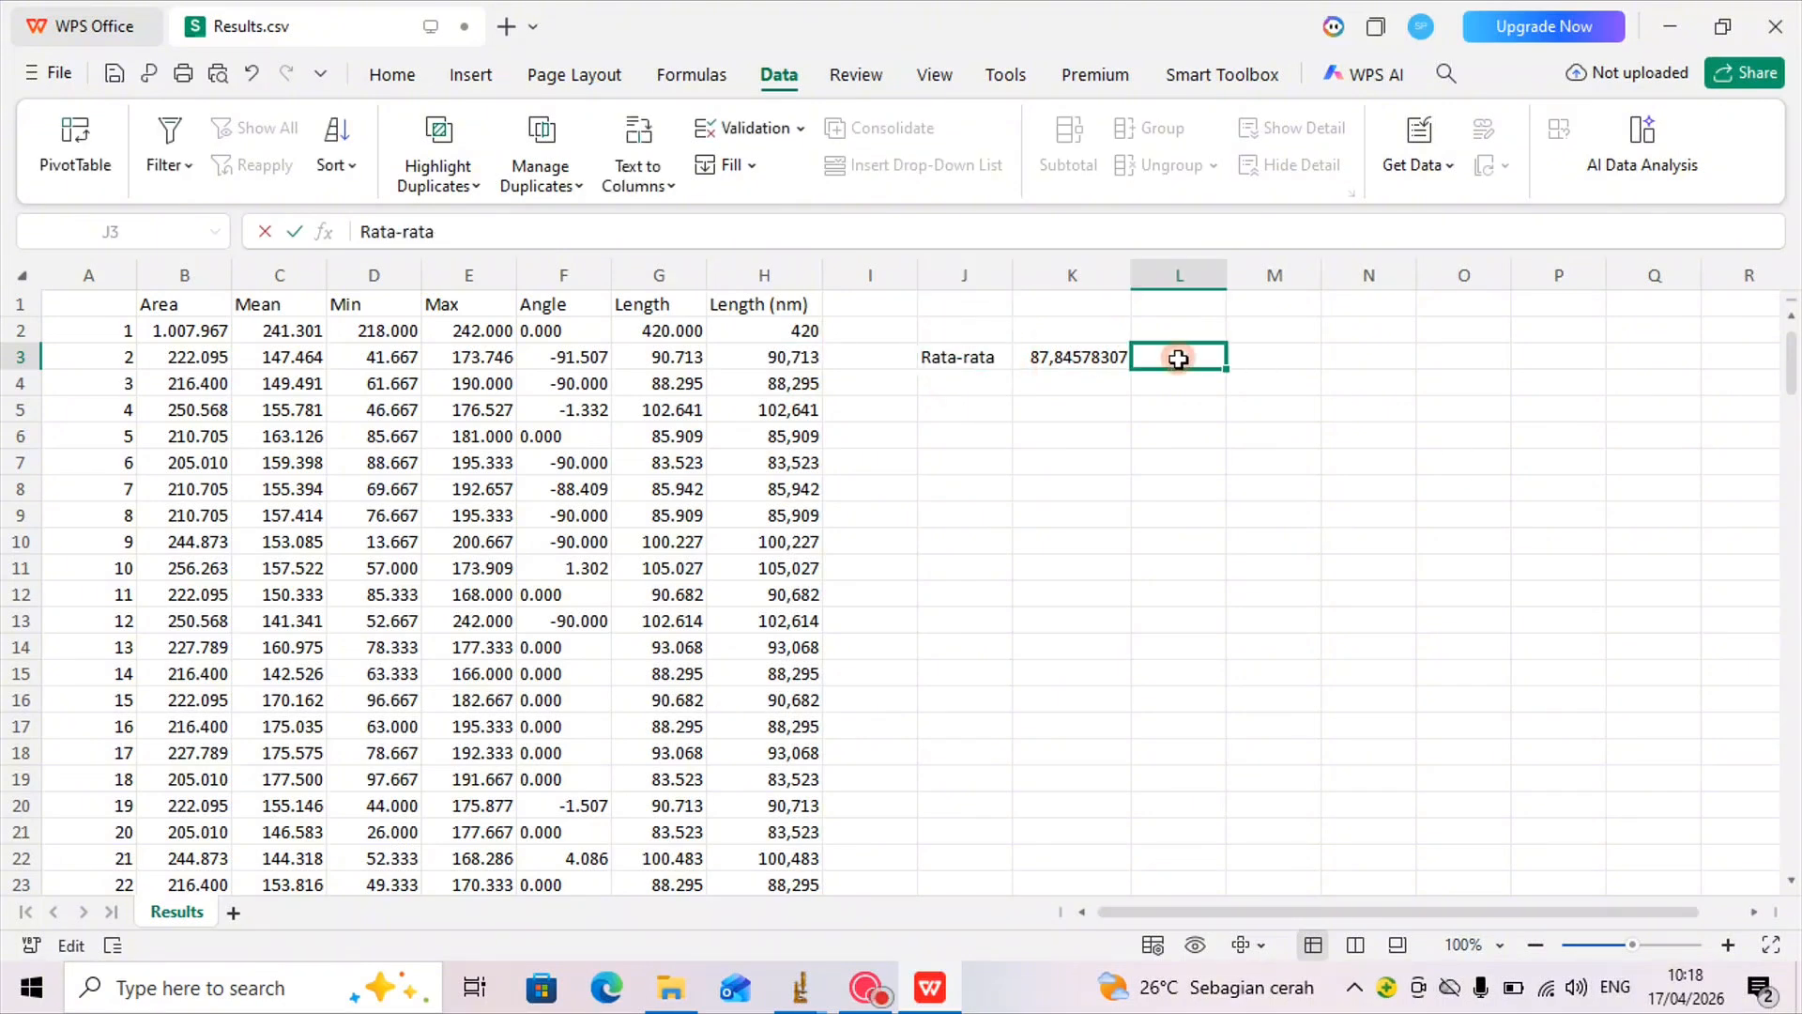
type("nm")
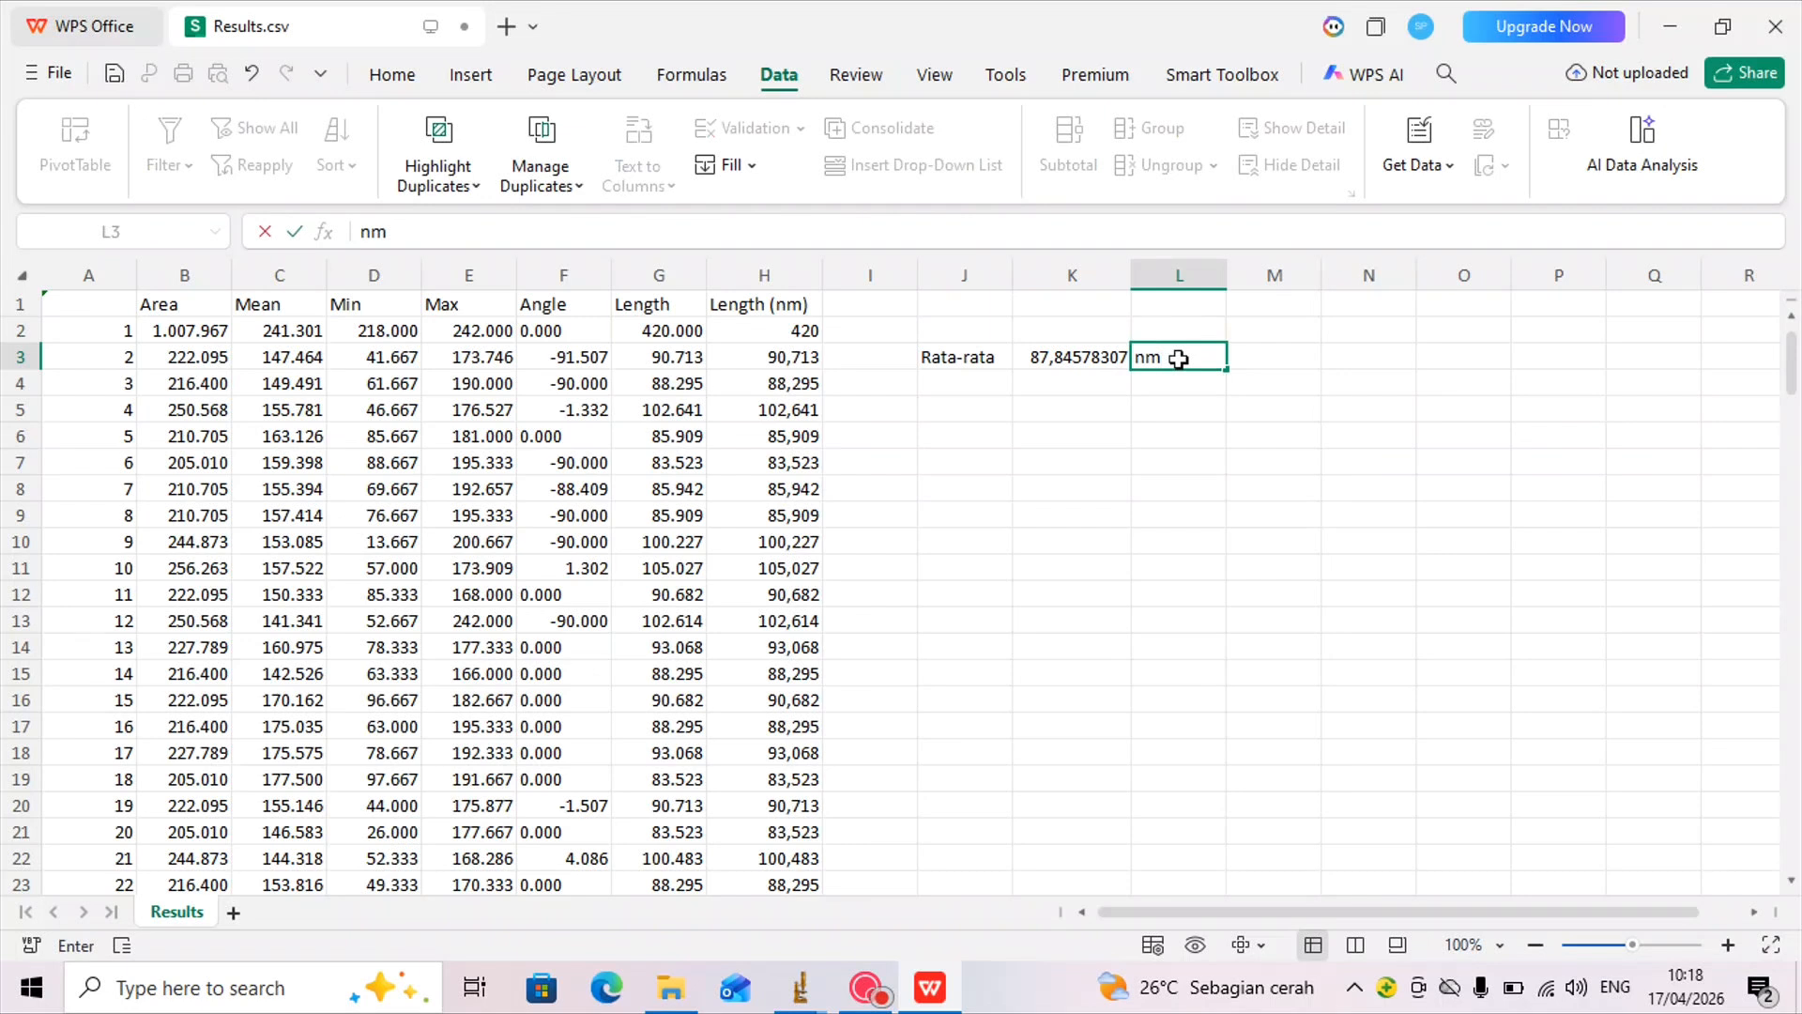
left_click(1178, 380)
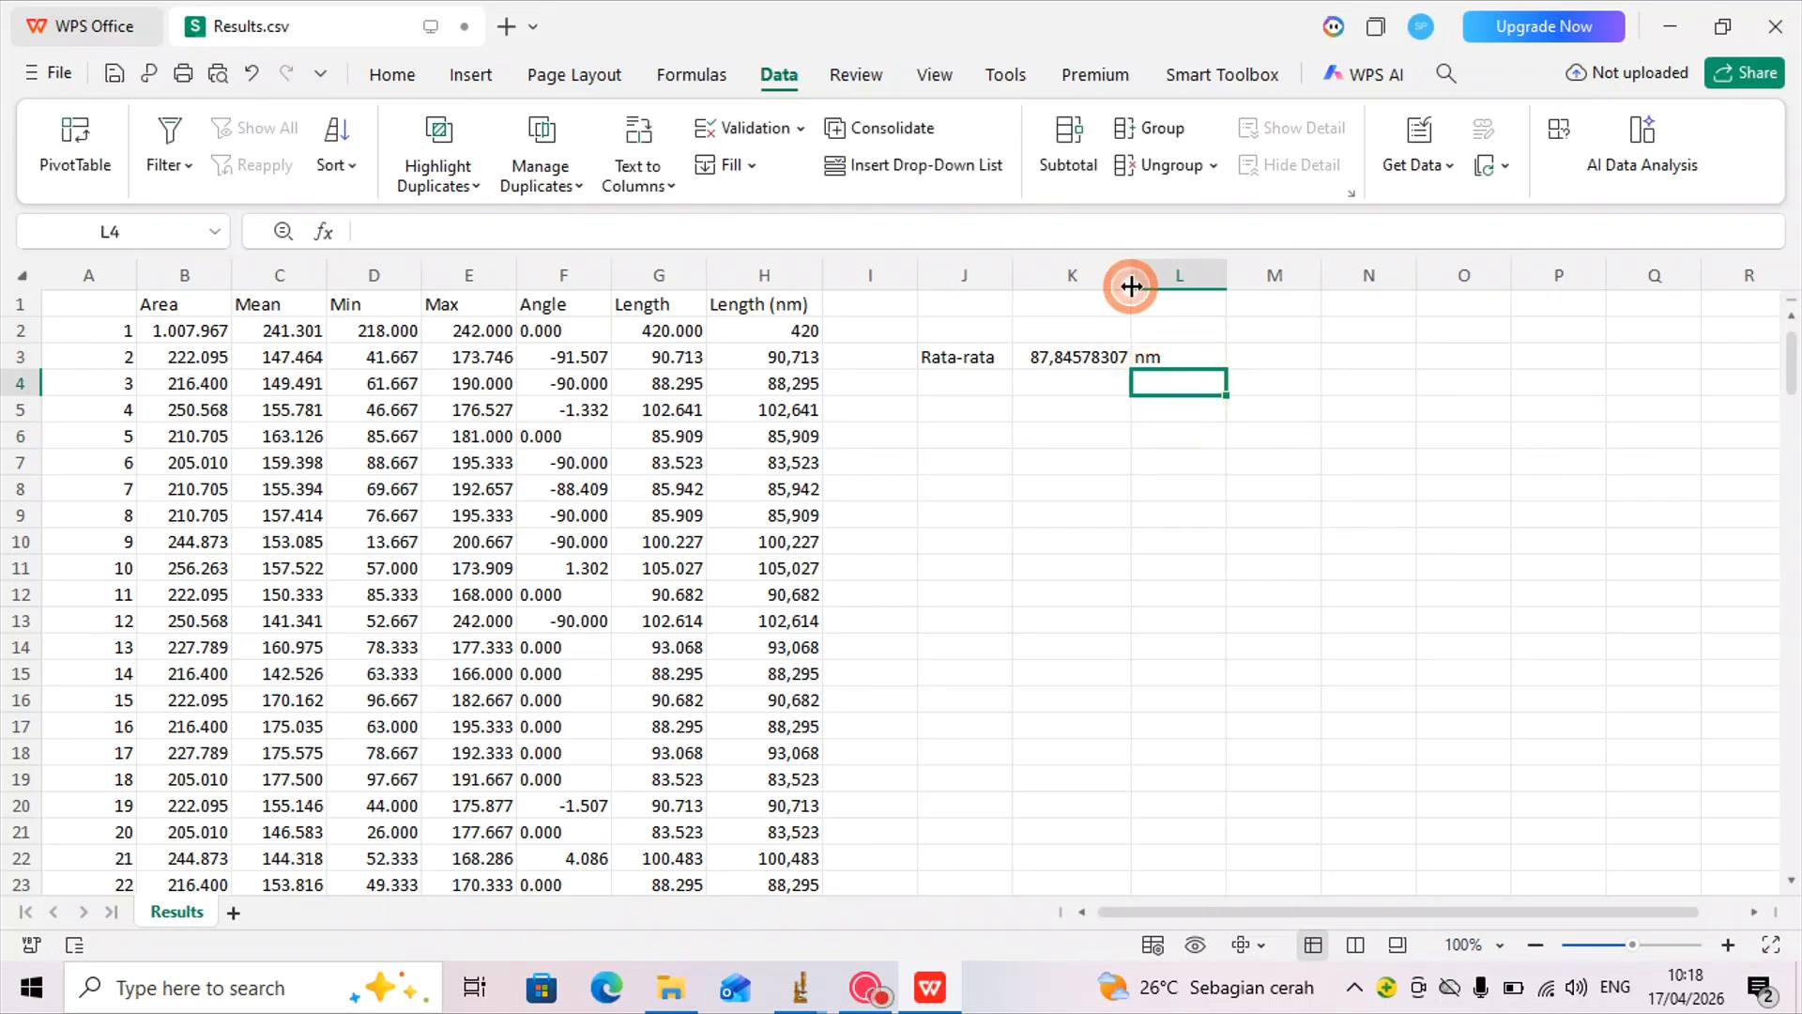
left_click_drag(1016, 276, 1009, 277)
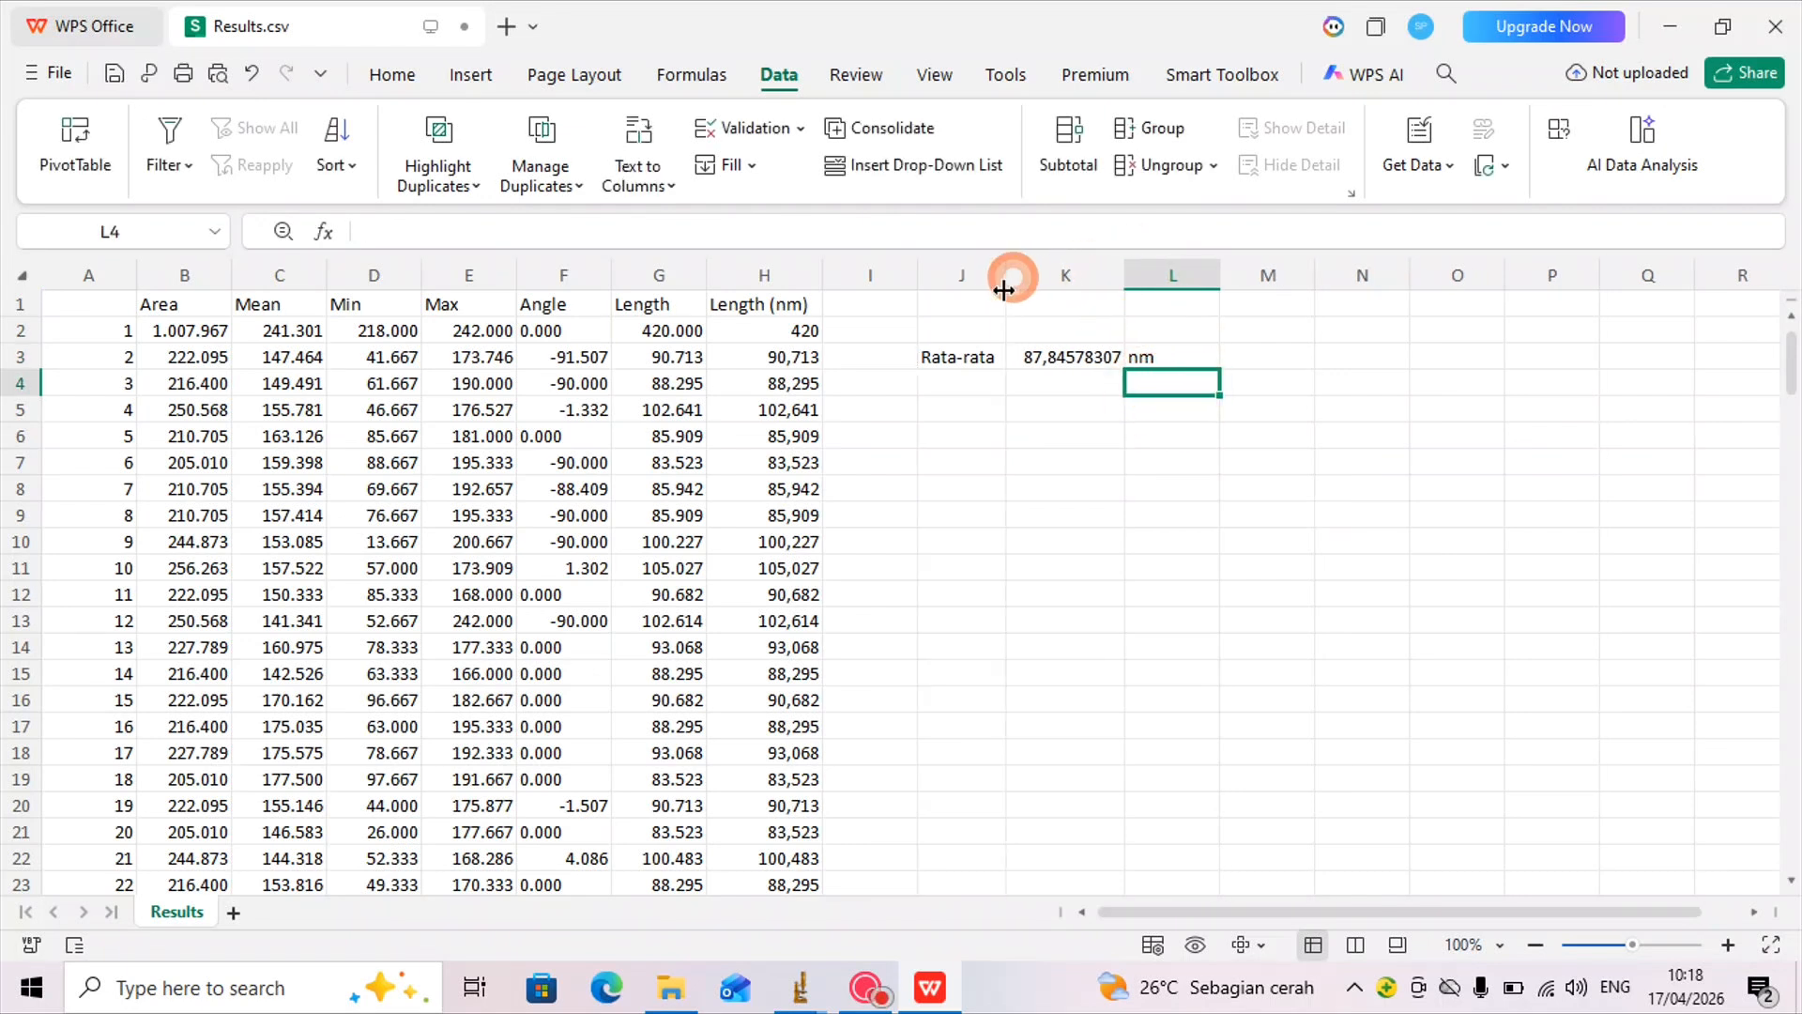
left_click(991, 485)
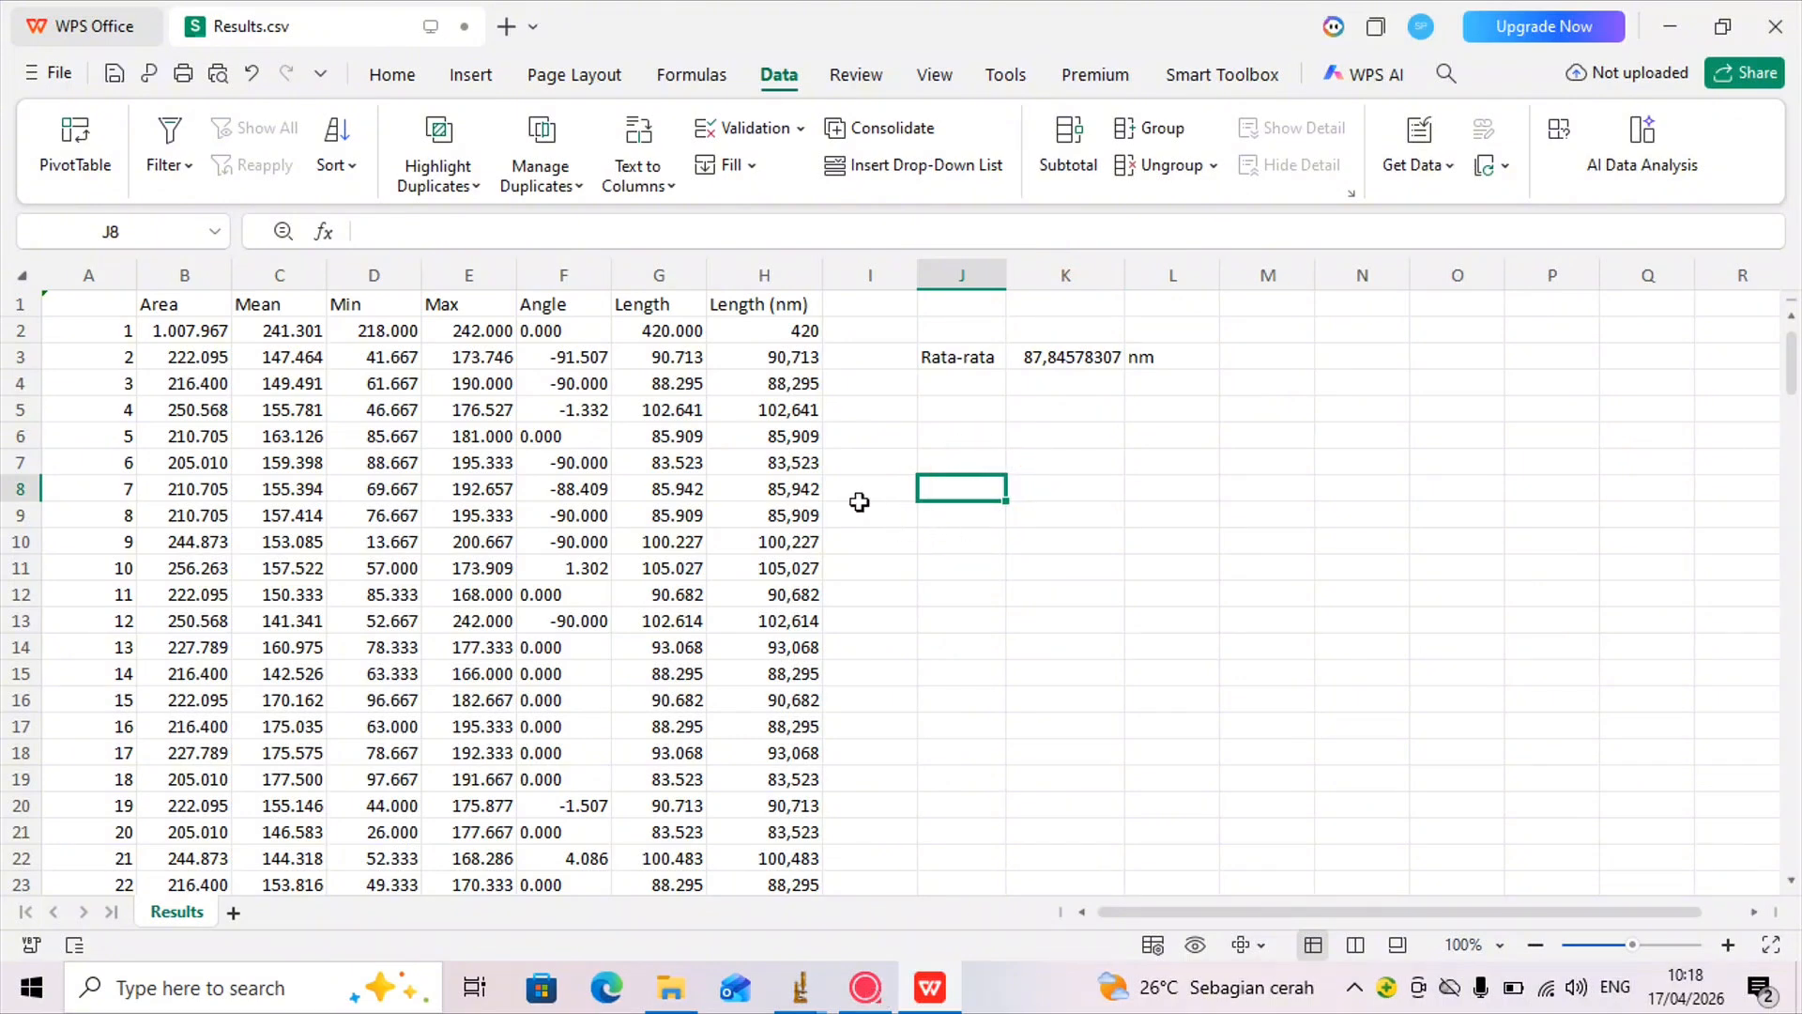
left_click(766, 355)
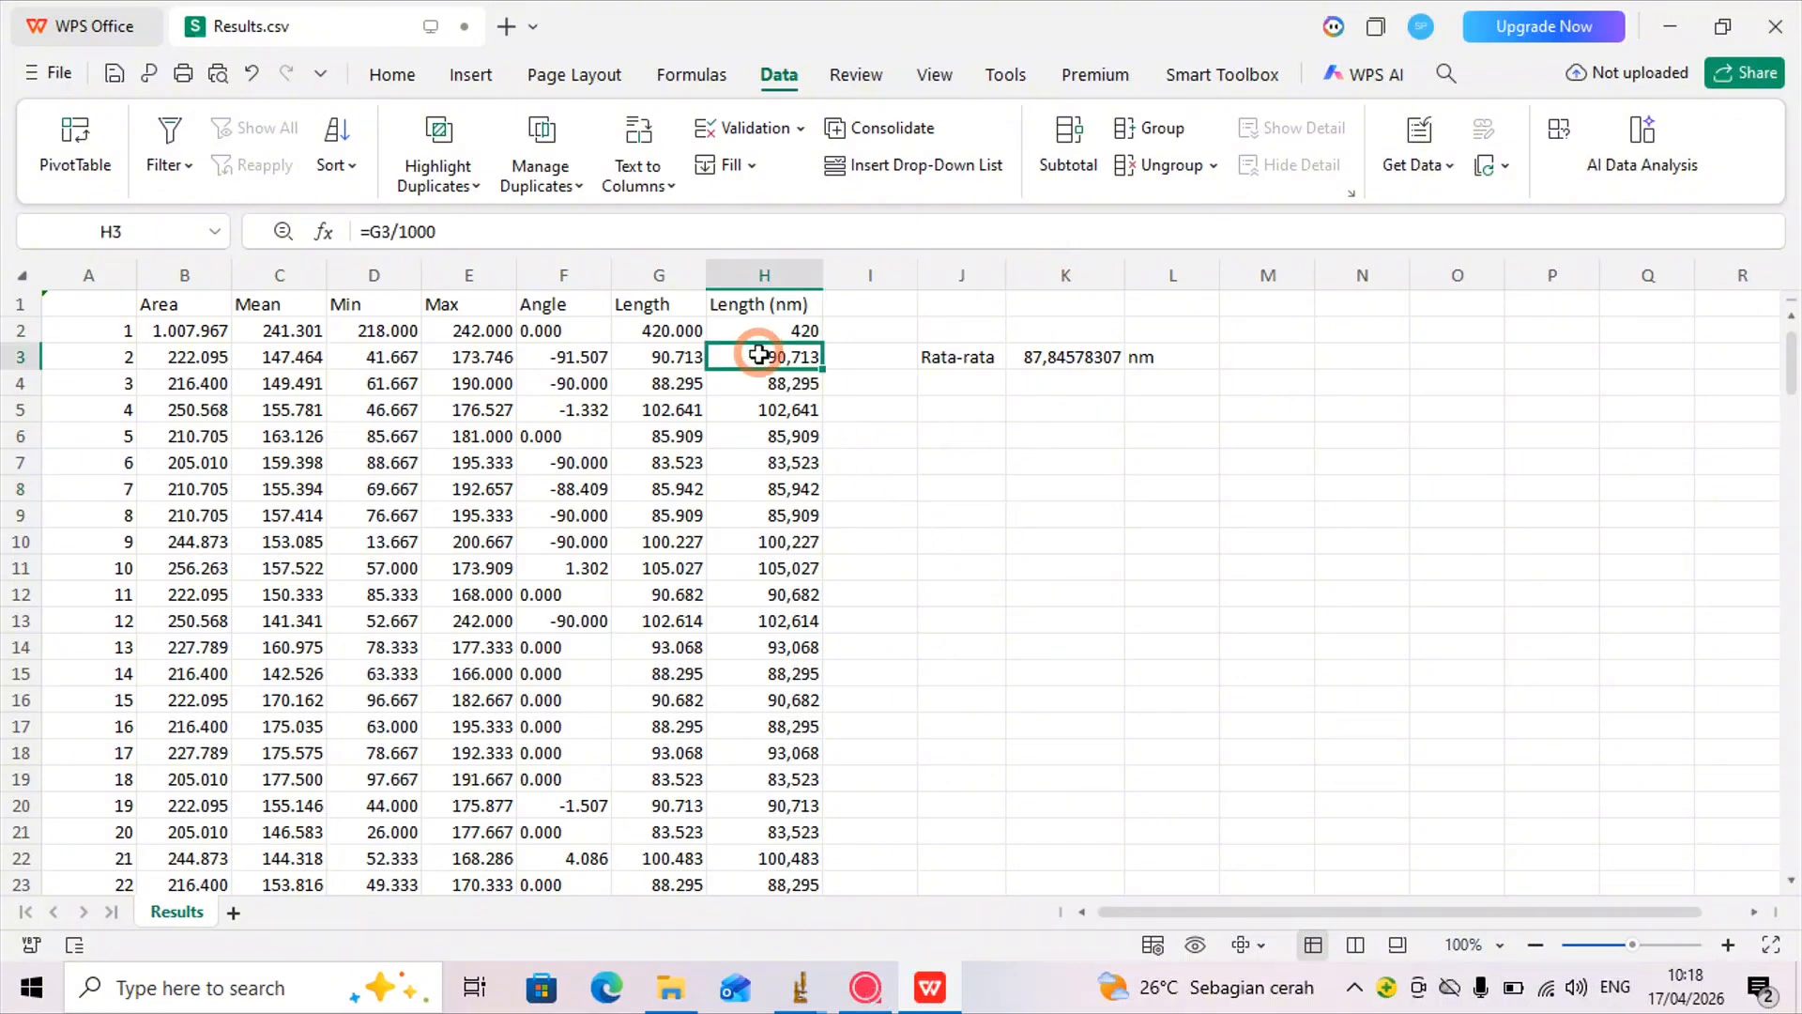
key("ctrl+shift+Down")
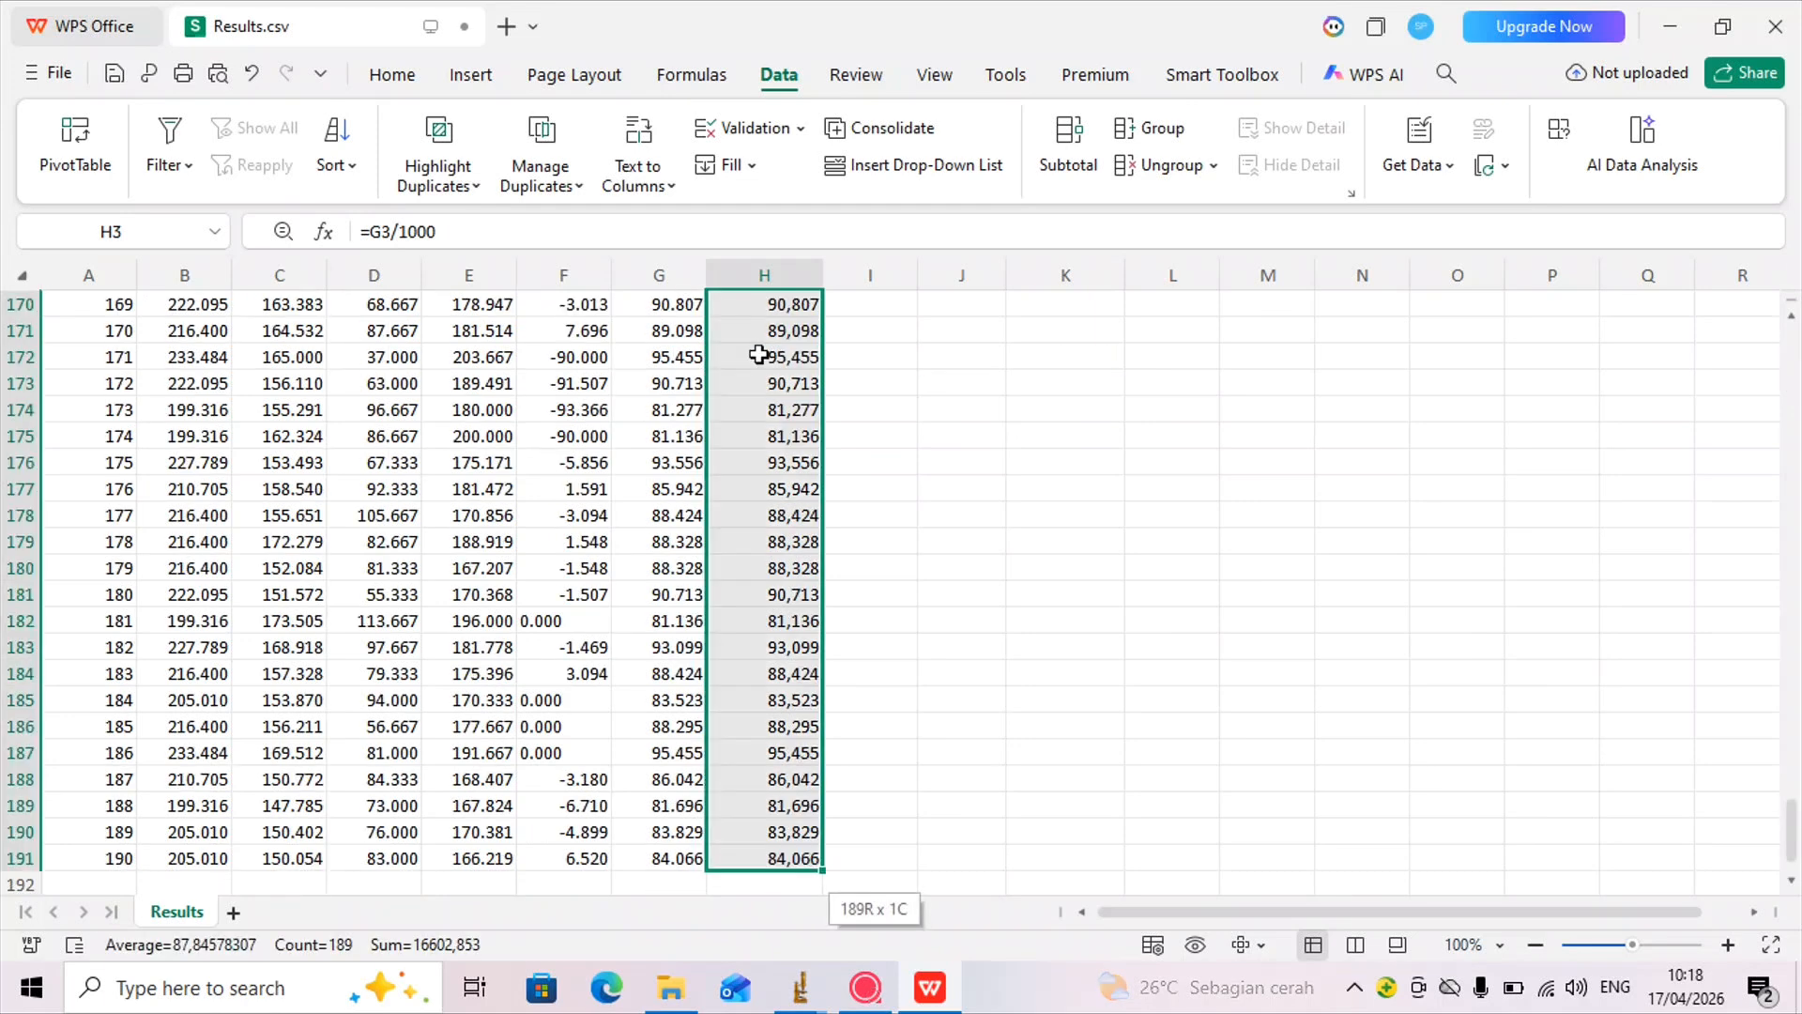
left_click(988, 451)
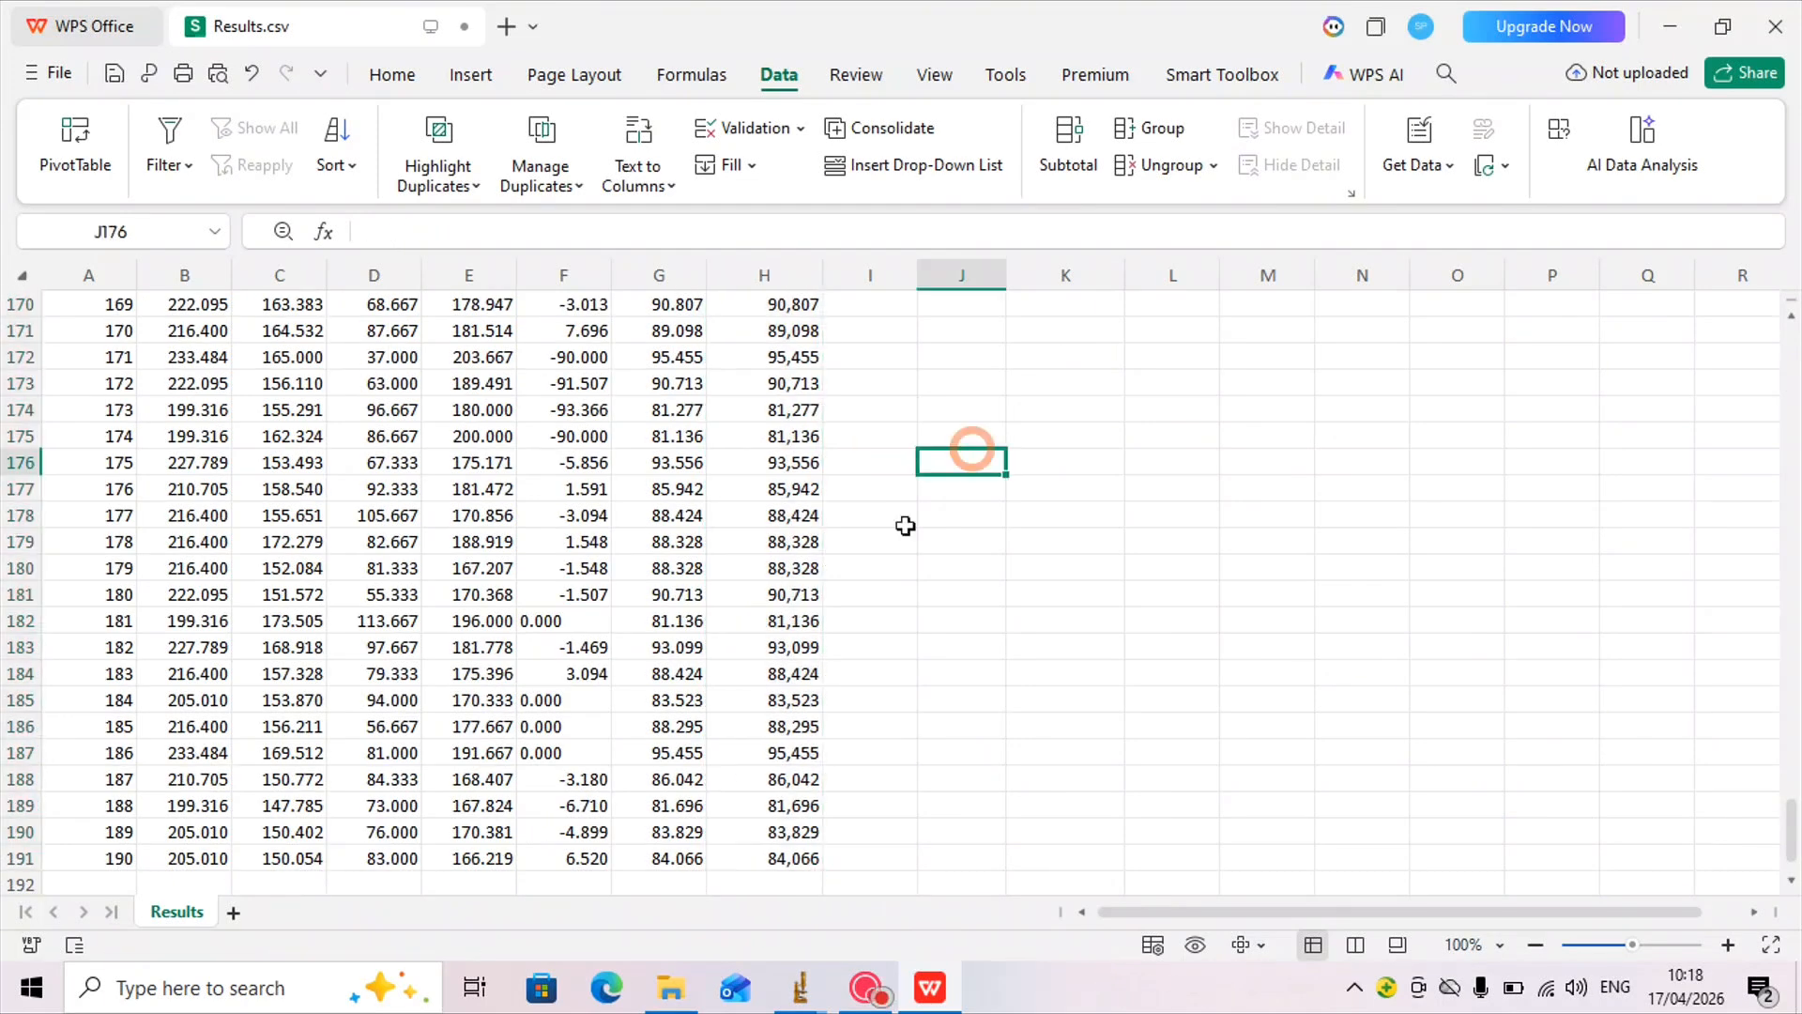
- Switch to OriginPro and give column B of Book1 the long name Diameter and the unit nm
left_click(1675, 26)
left_click(1649, 13)
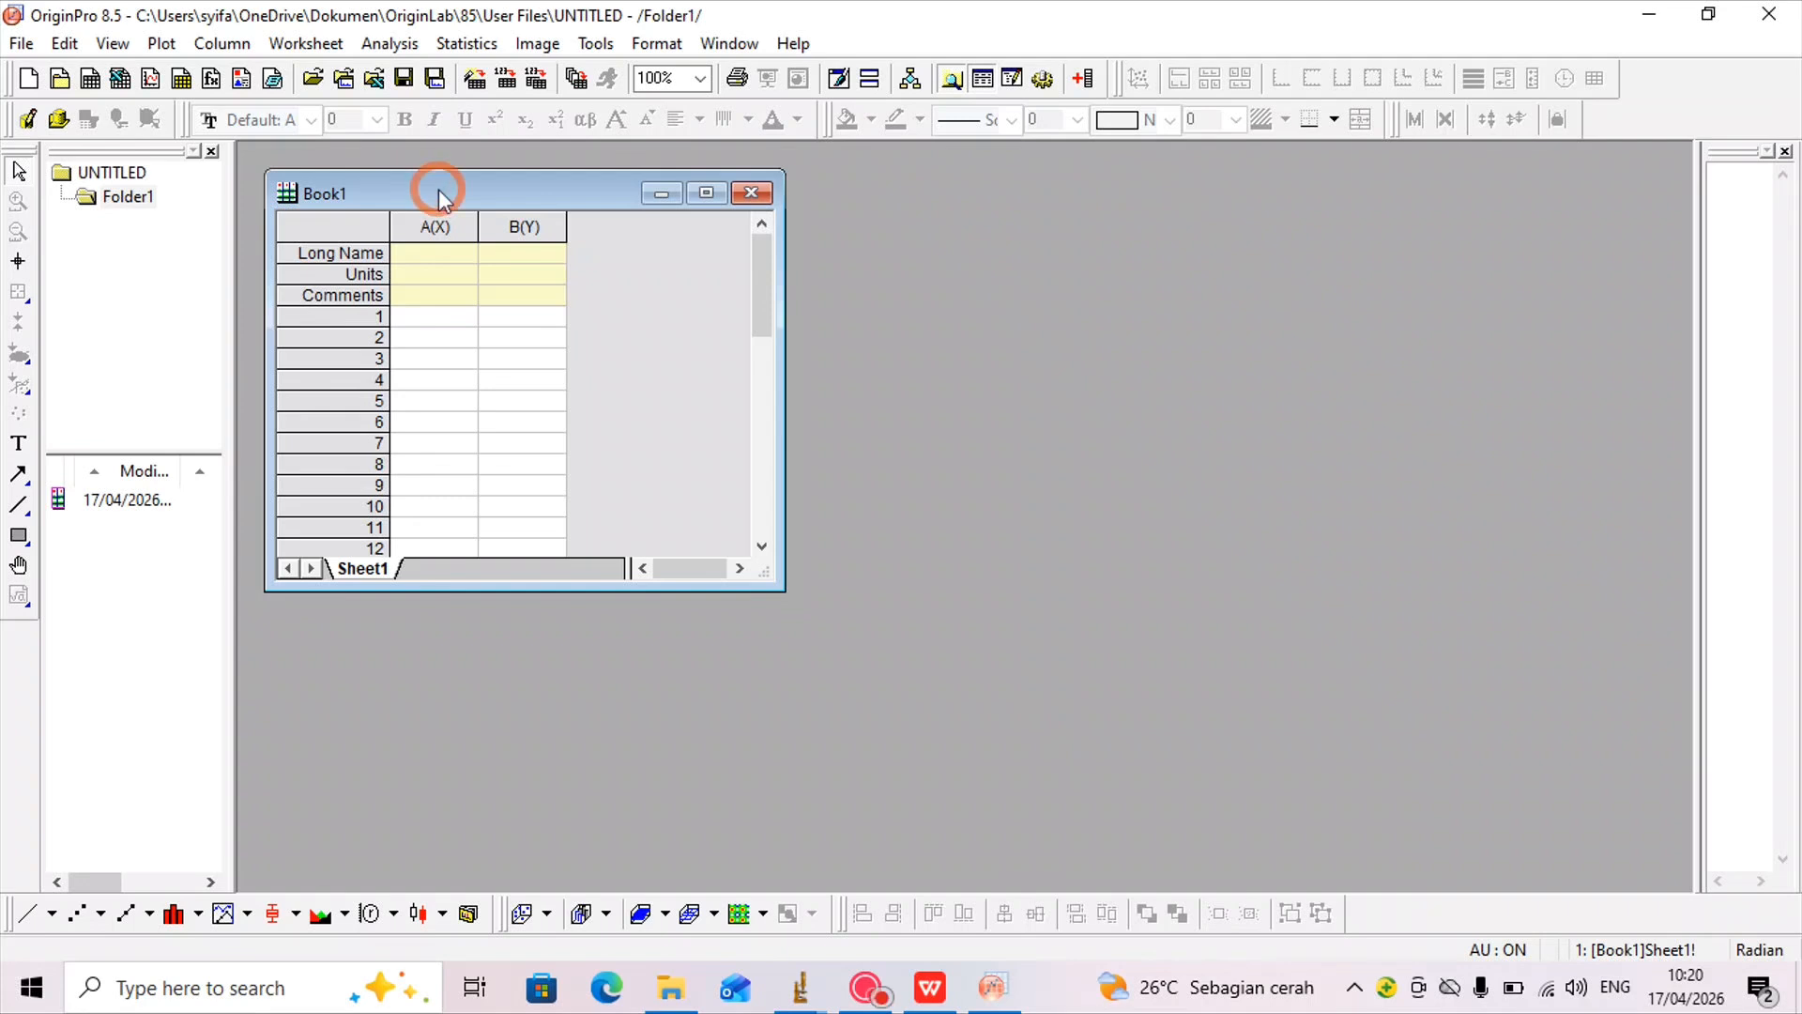
left_click(516, 257)
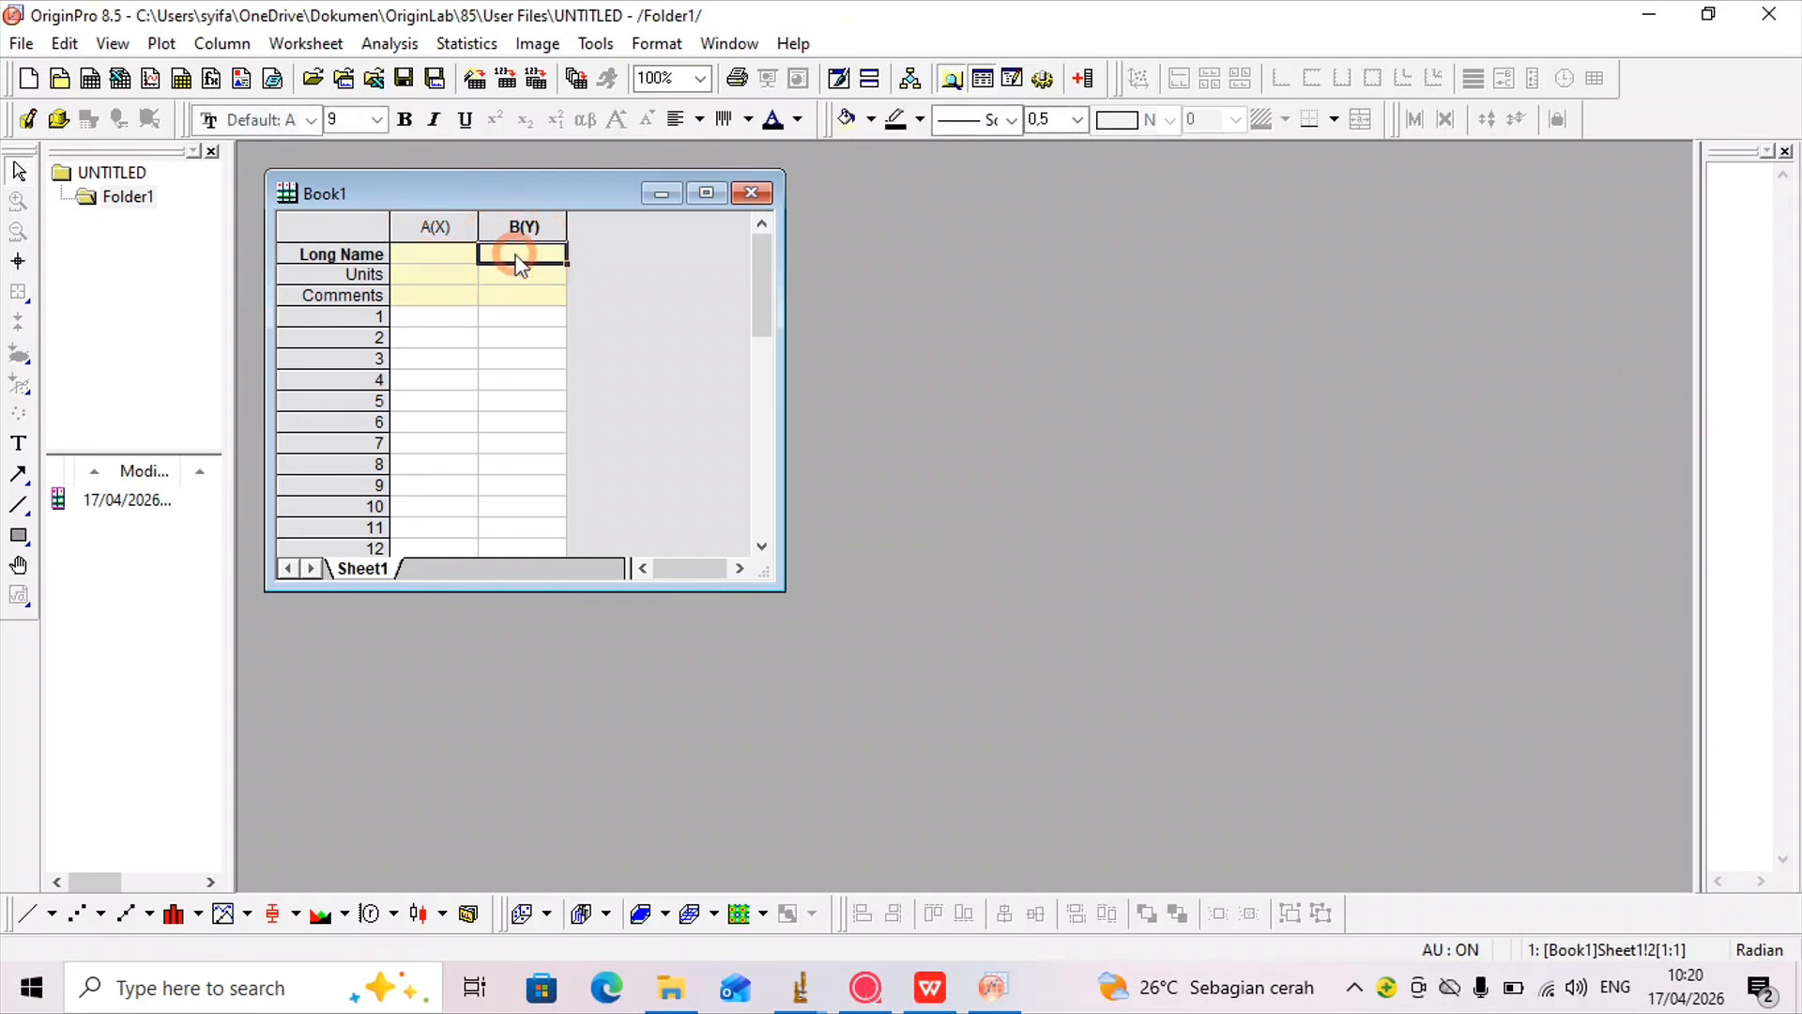
type("Di")
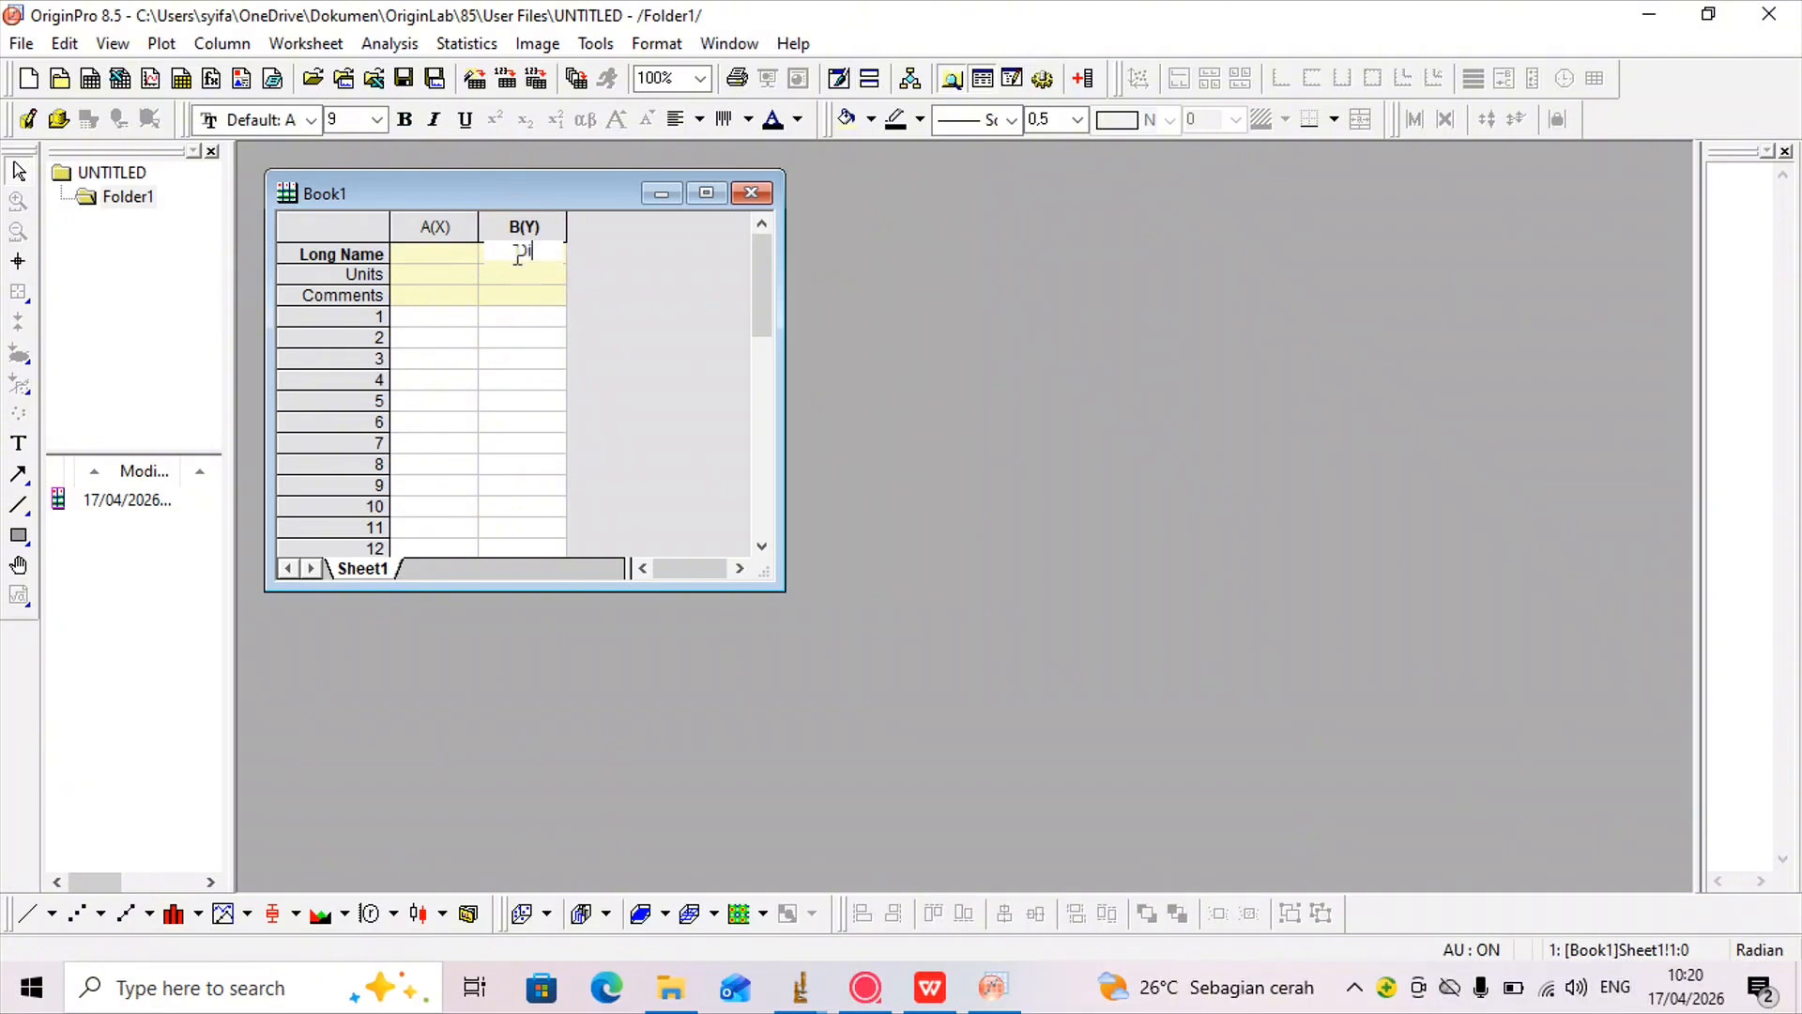
type("ameter")
left_click(548, 273)
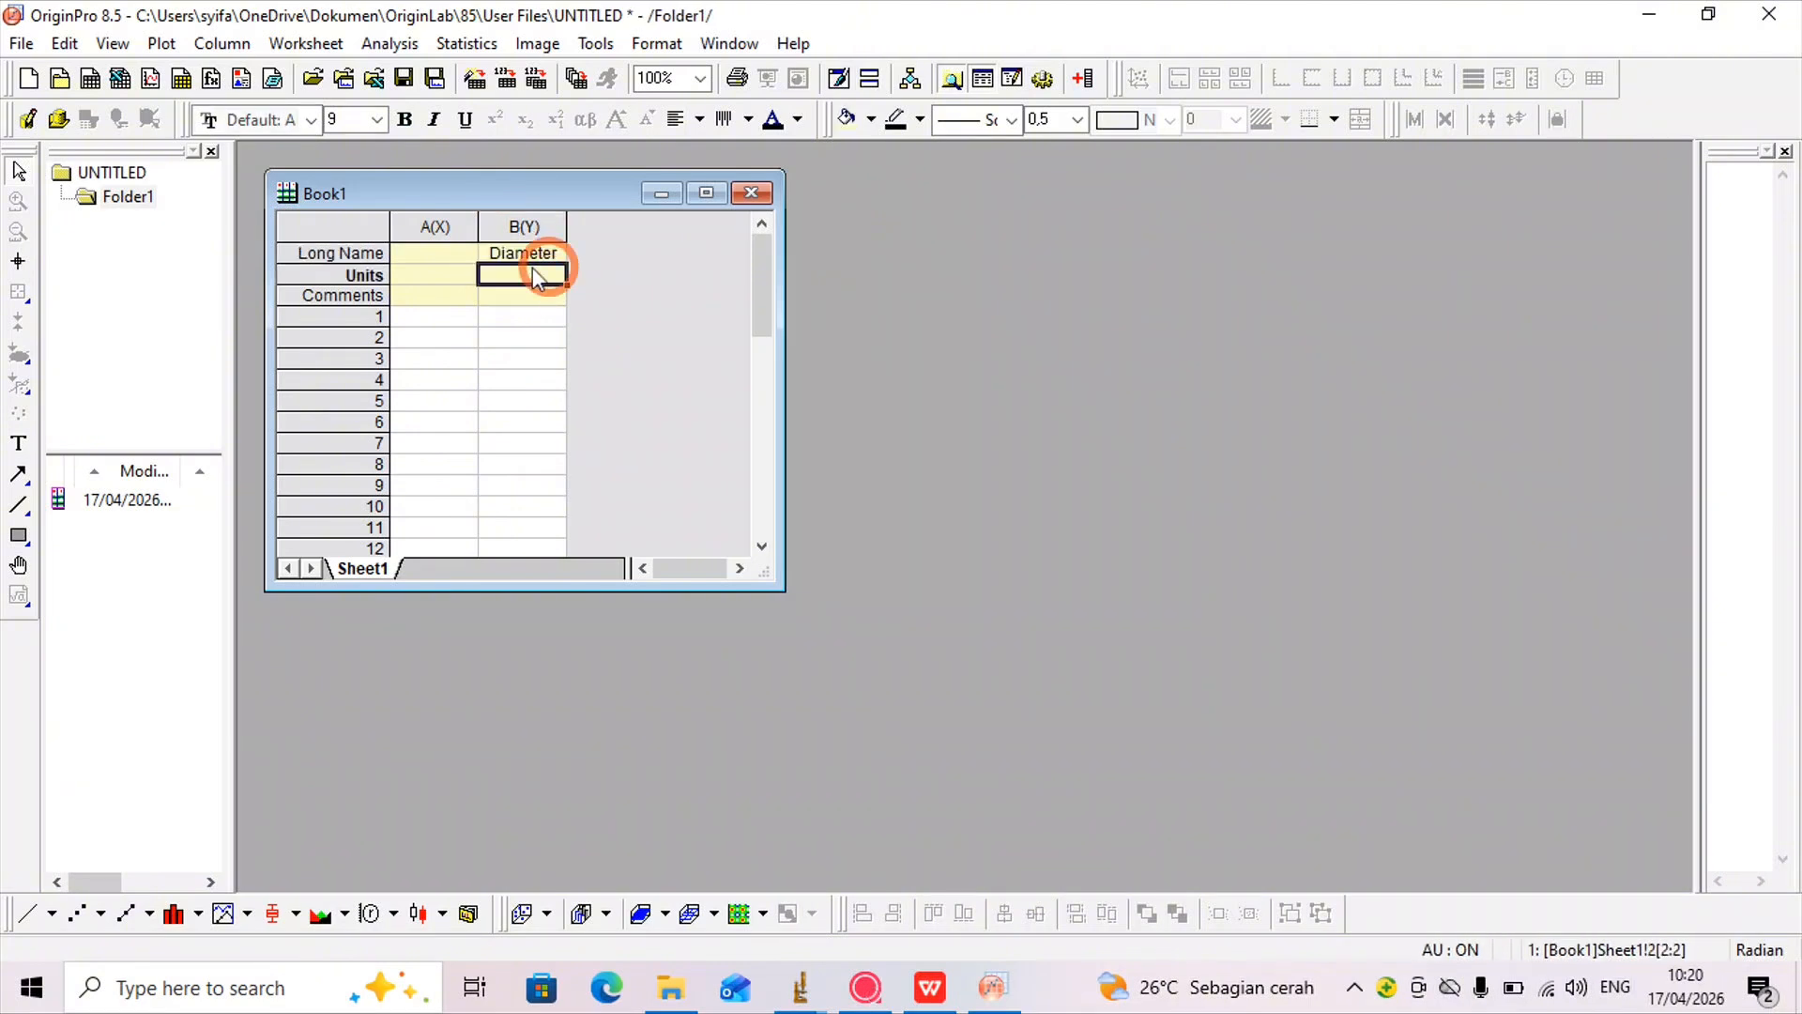
type("nm")
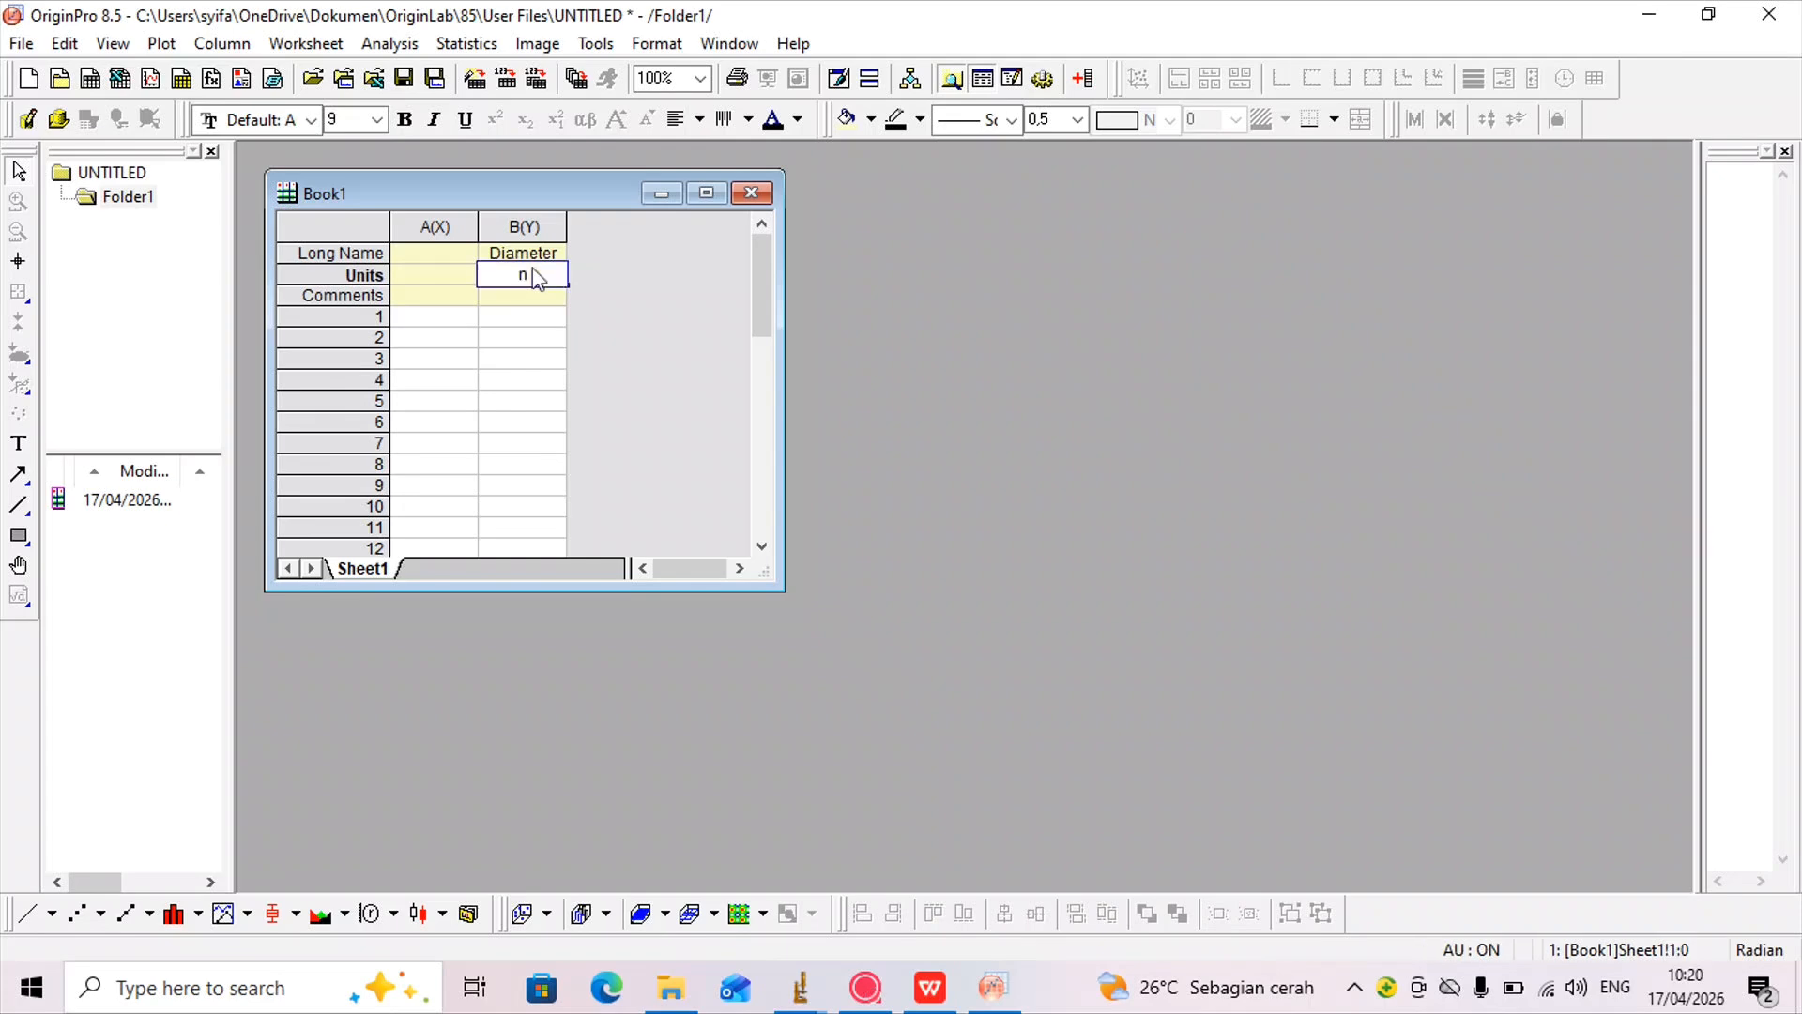
left_click(548, 319)
- Copy the Length (nm) values H3:H191 from Results.csv in WPS Office into OriginPro's Diameter column, starting at row 1
left_click(930, 995)
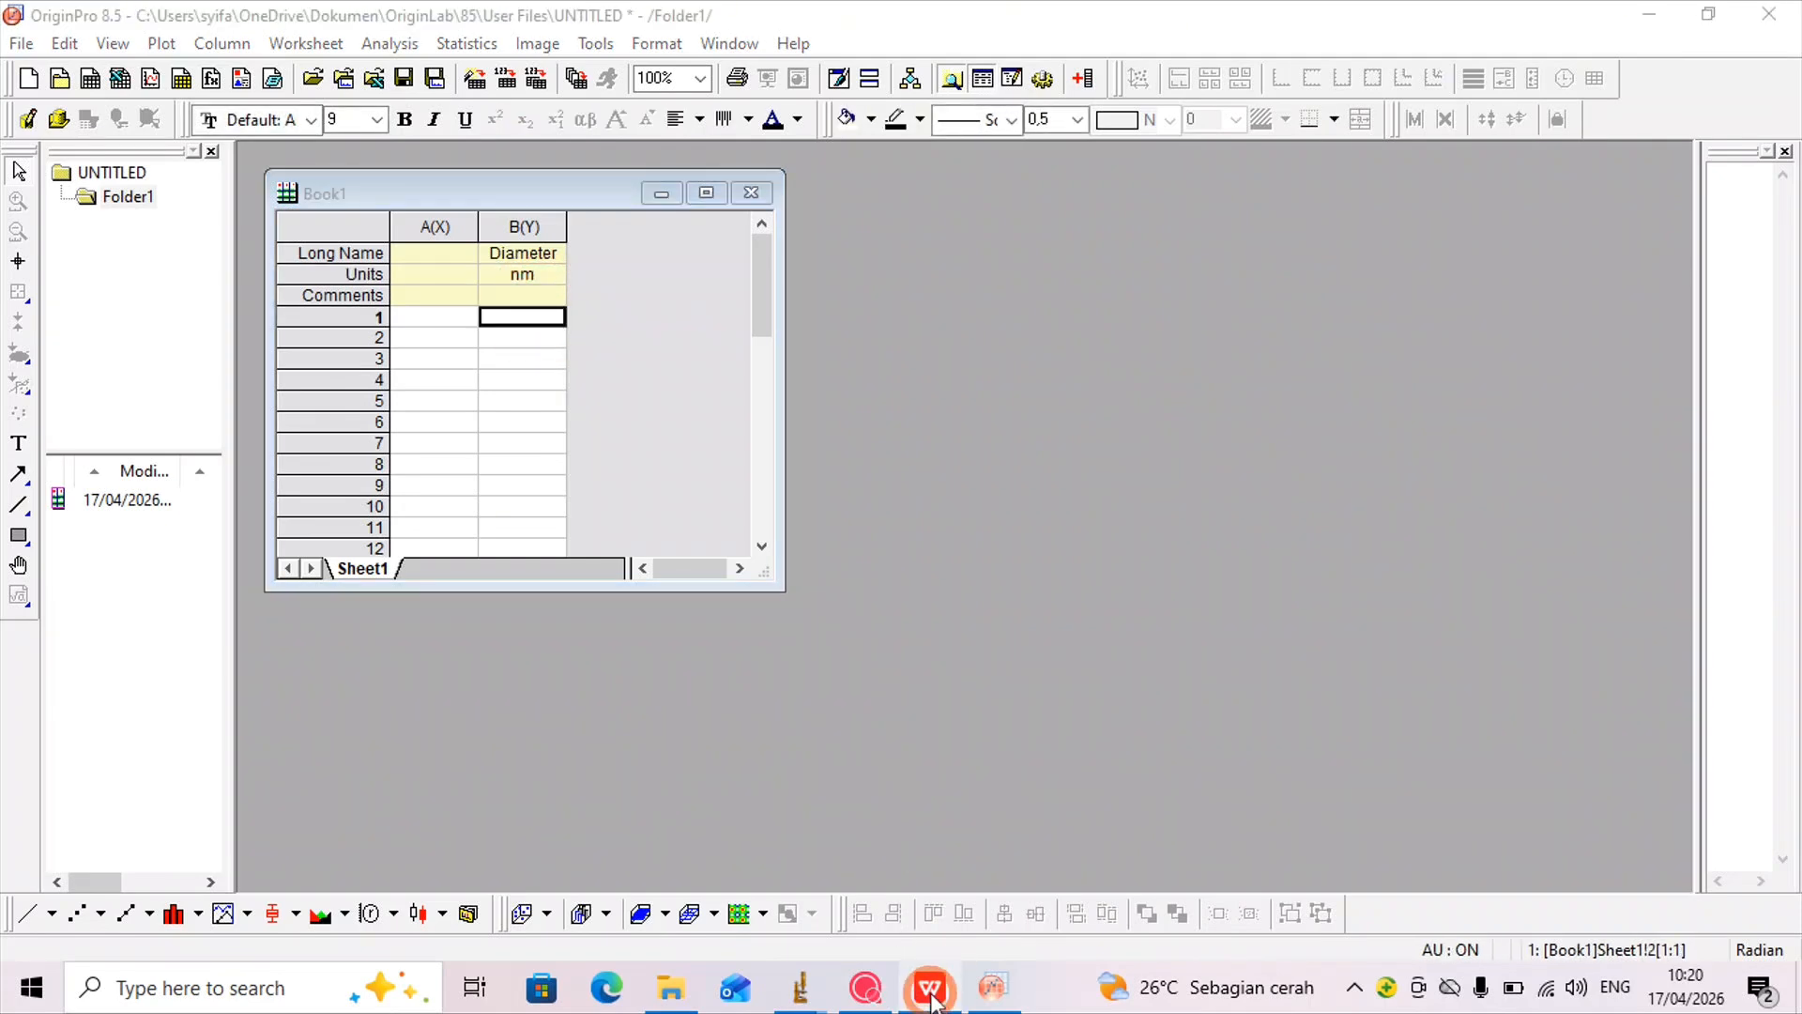
scroll(1793, 725, "up", 9)
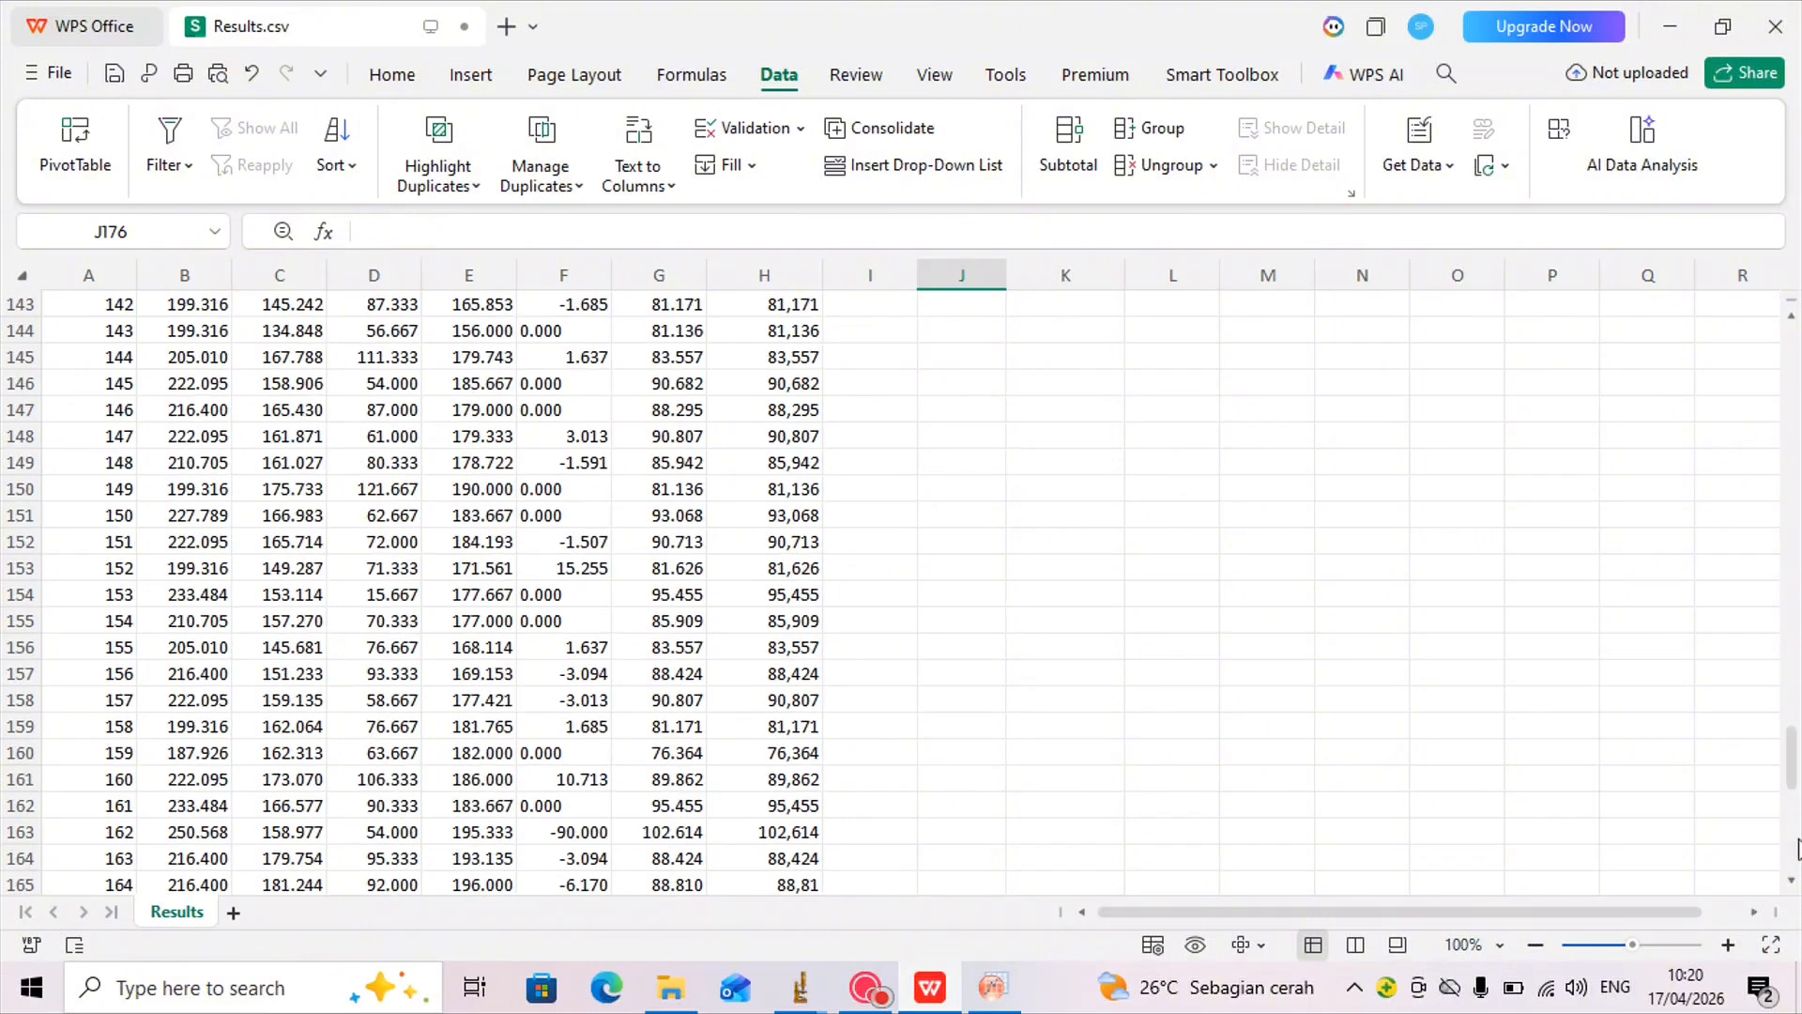
left_click_drag(1794, 744, 1793, 282)
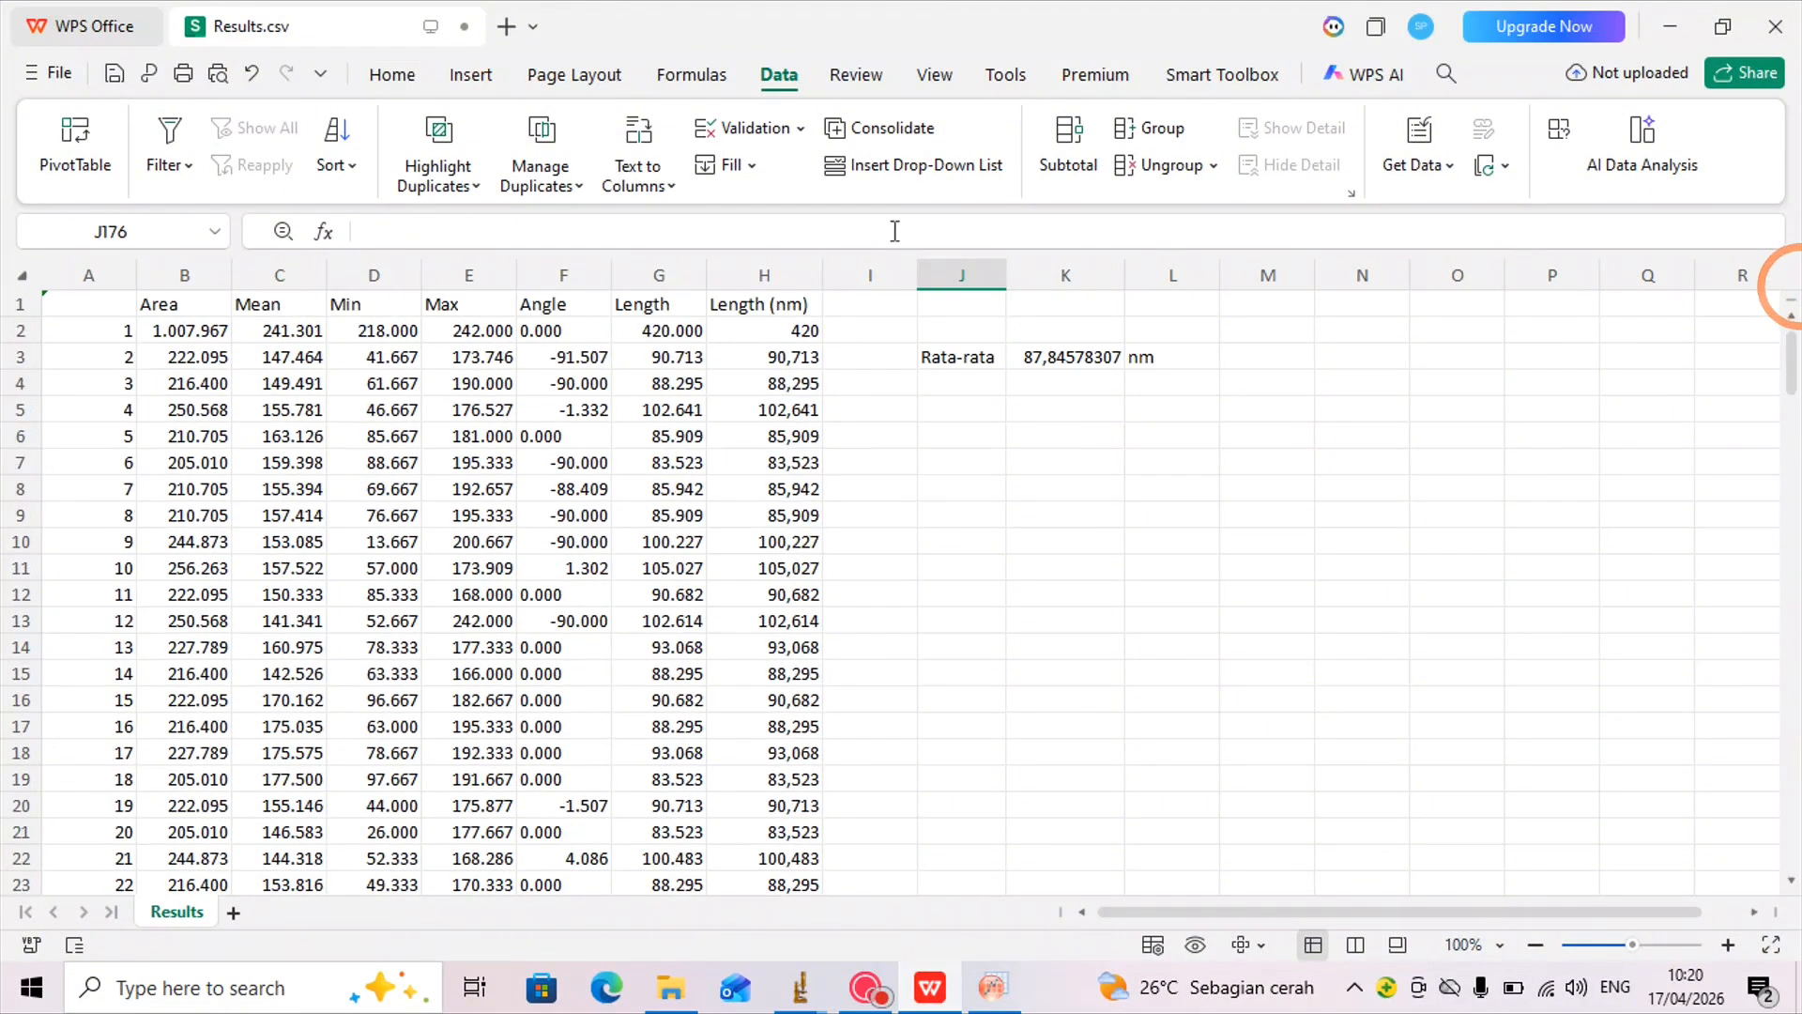
left_click(803, 359)
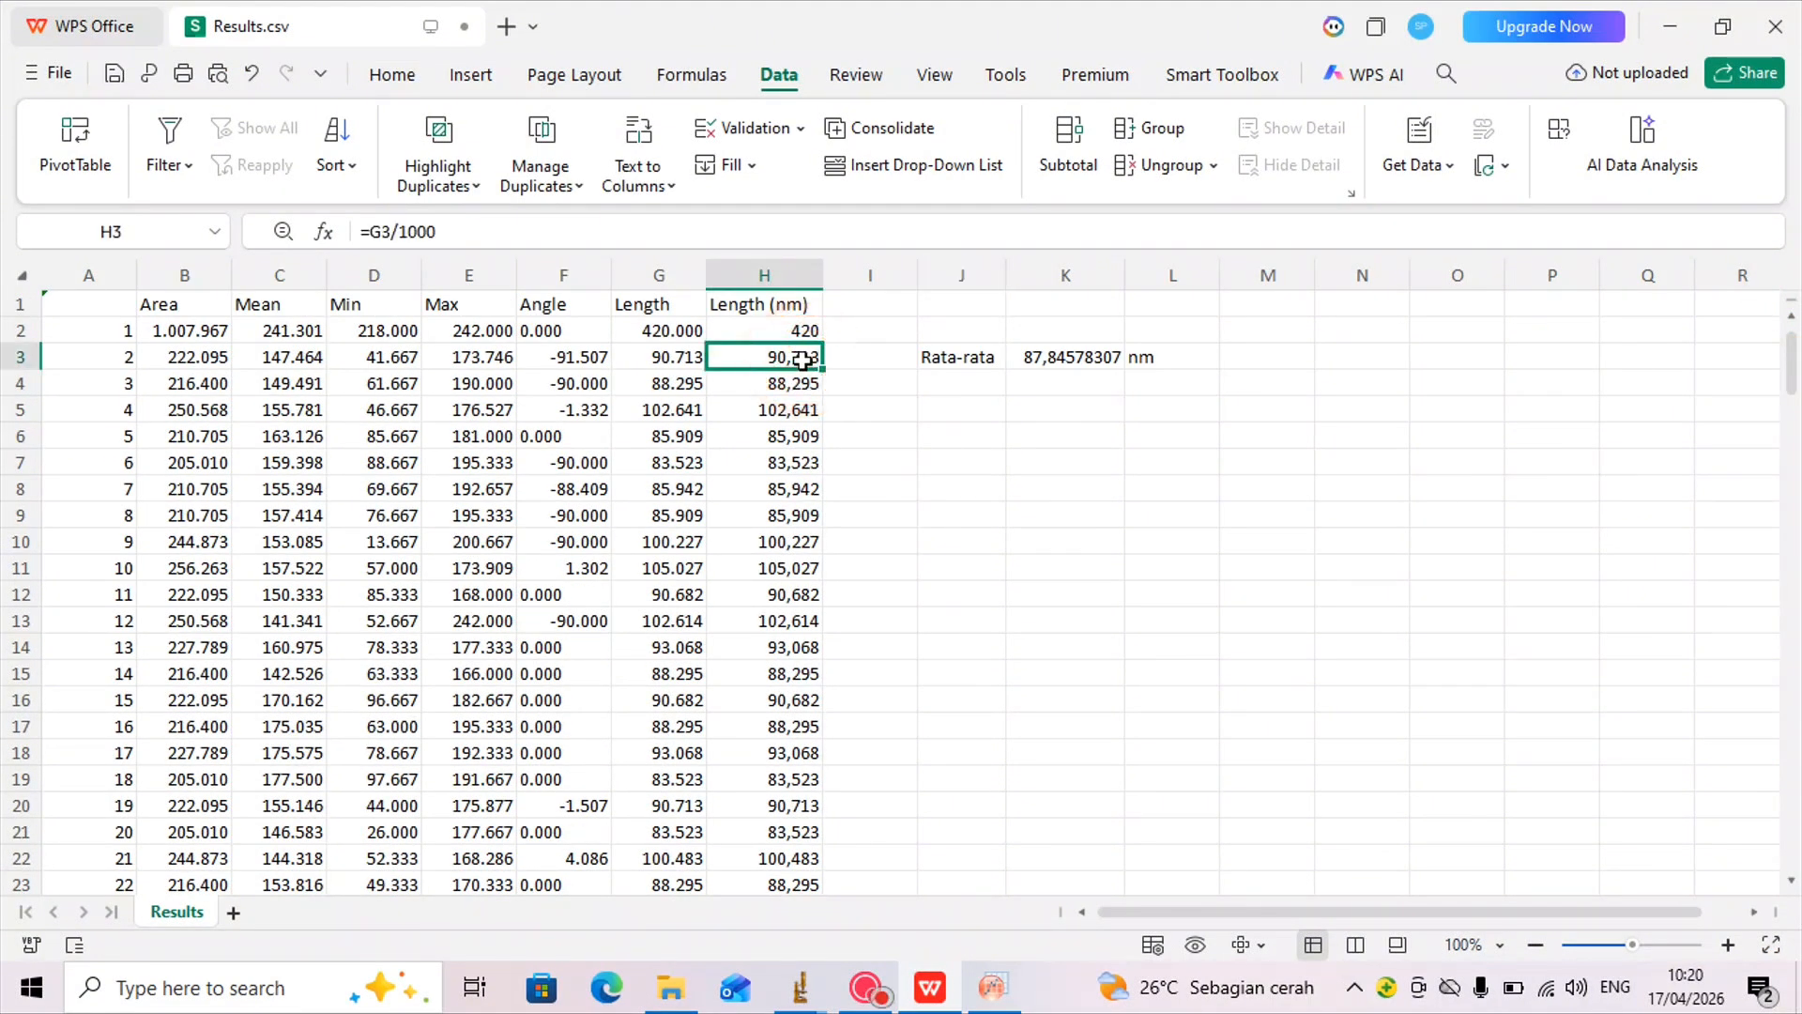
key("ctrl+shift+Down")
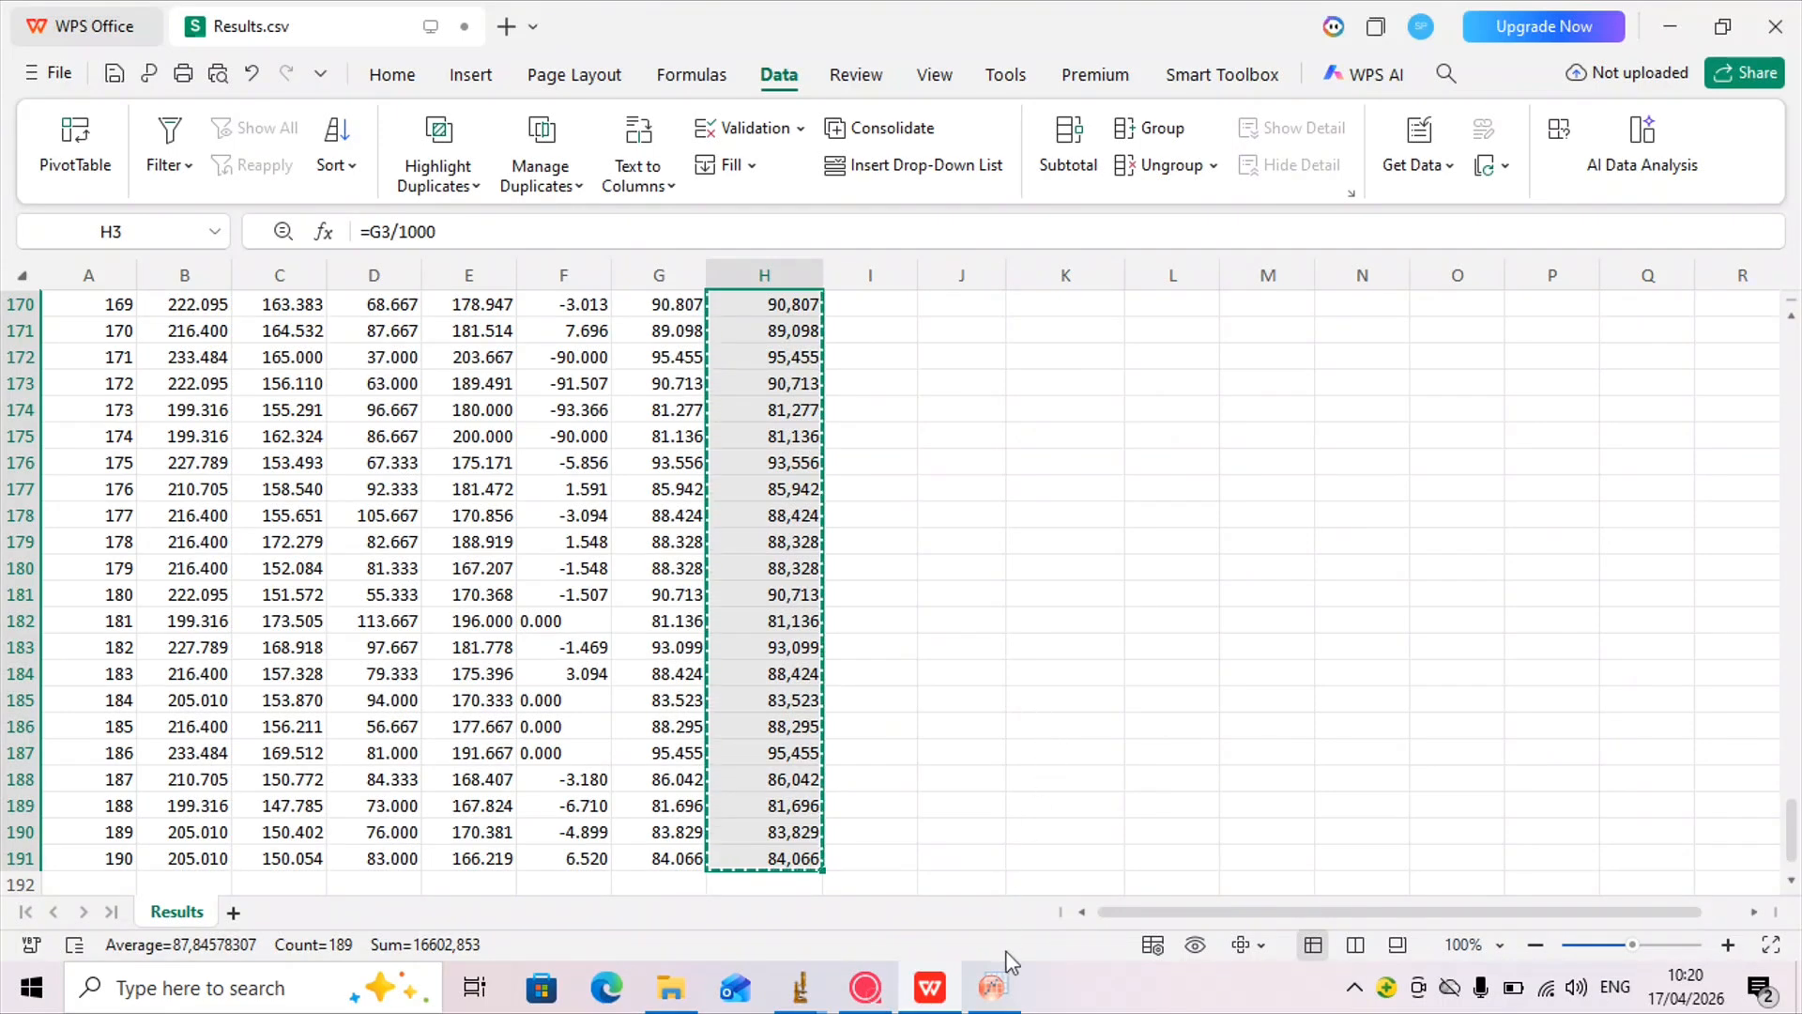
left_click(993, 986)
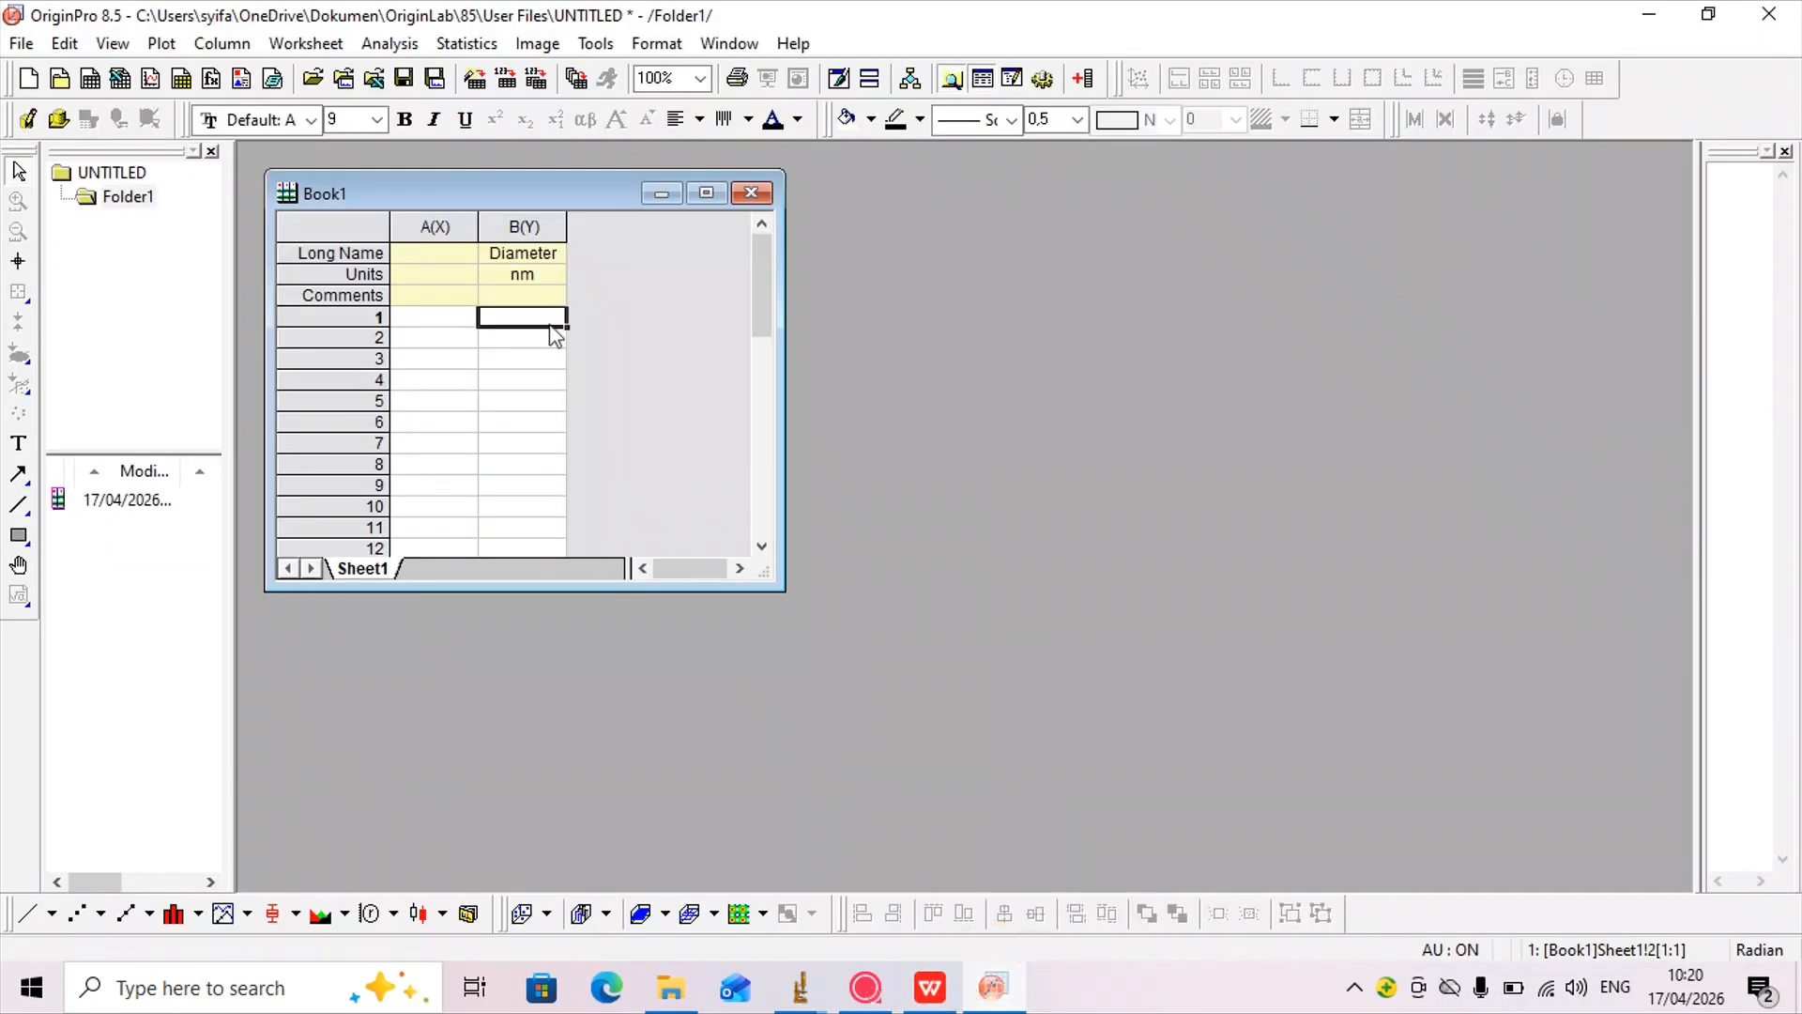
key("ctrl+v")
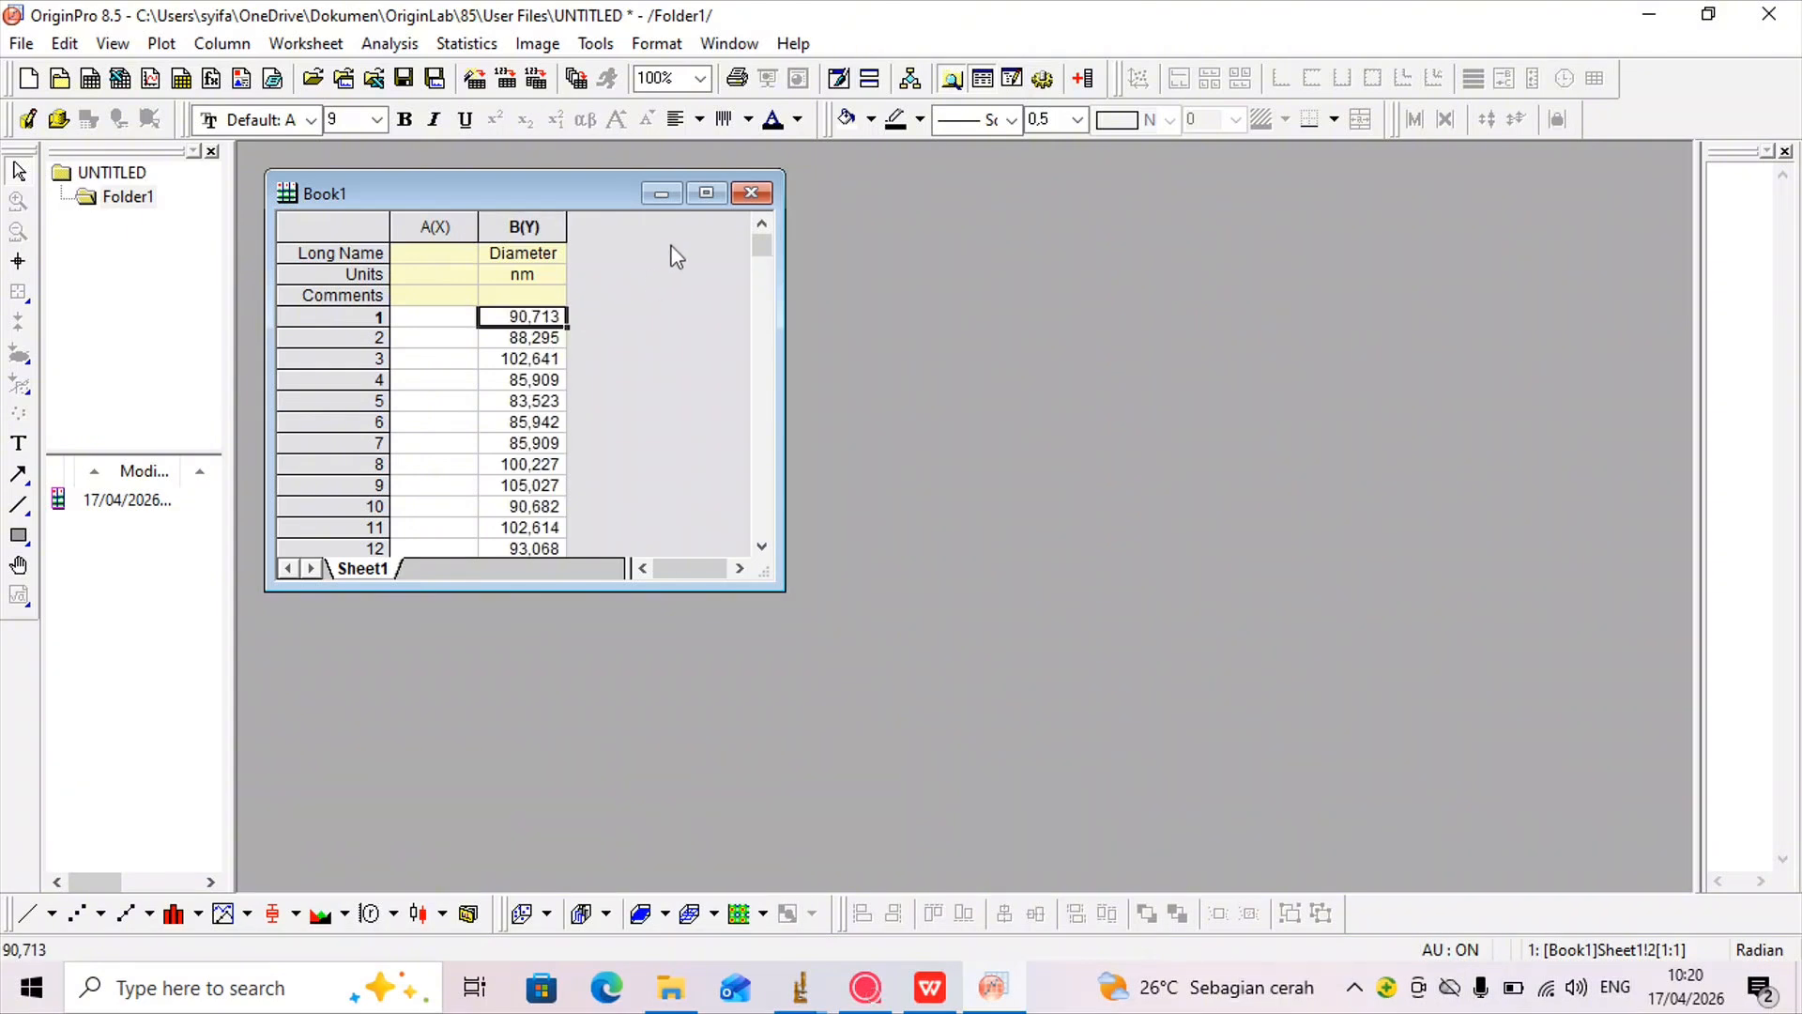
- Plot the Diameter column as a histogram, then move the graph window beside the worksheet and reduce its height
left_click(541, 225)
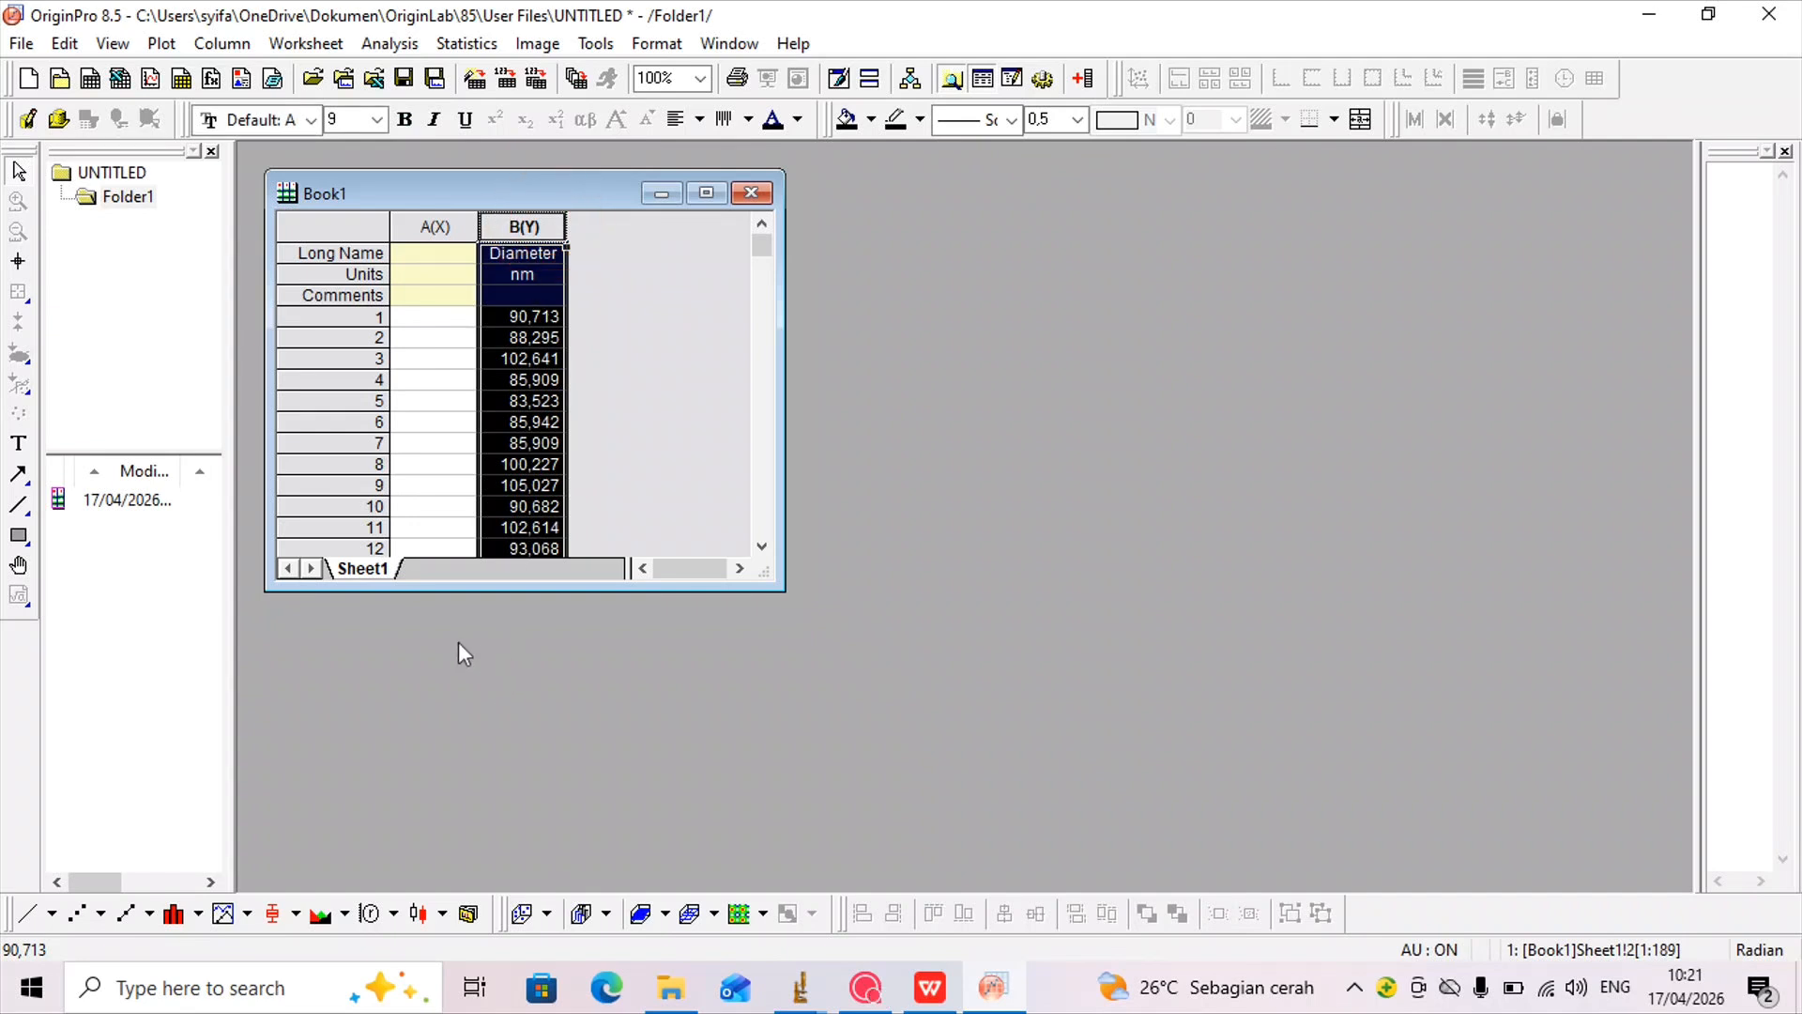
left_click(164, 44)
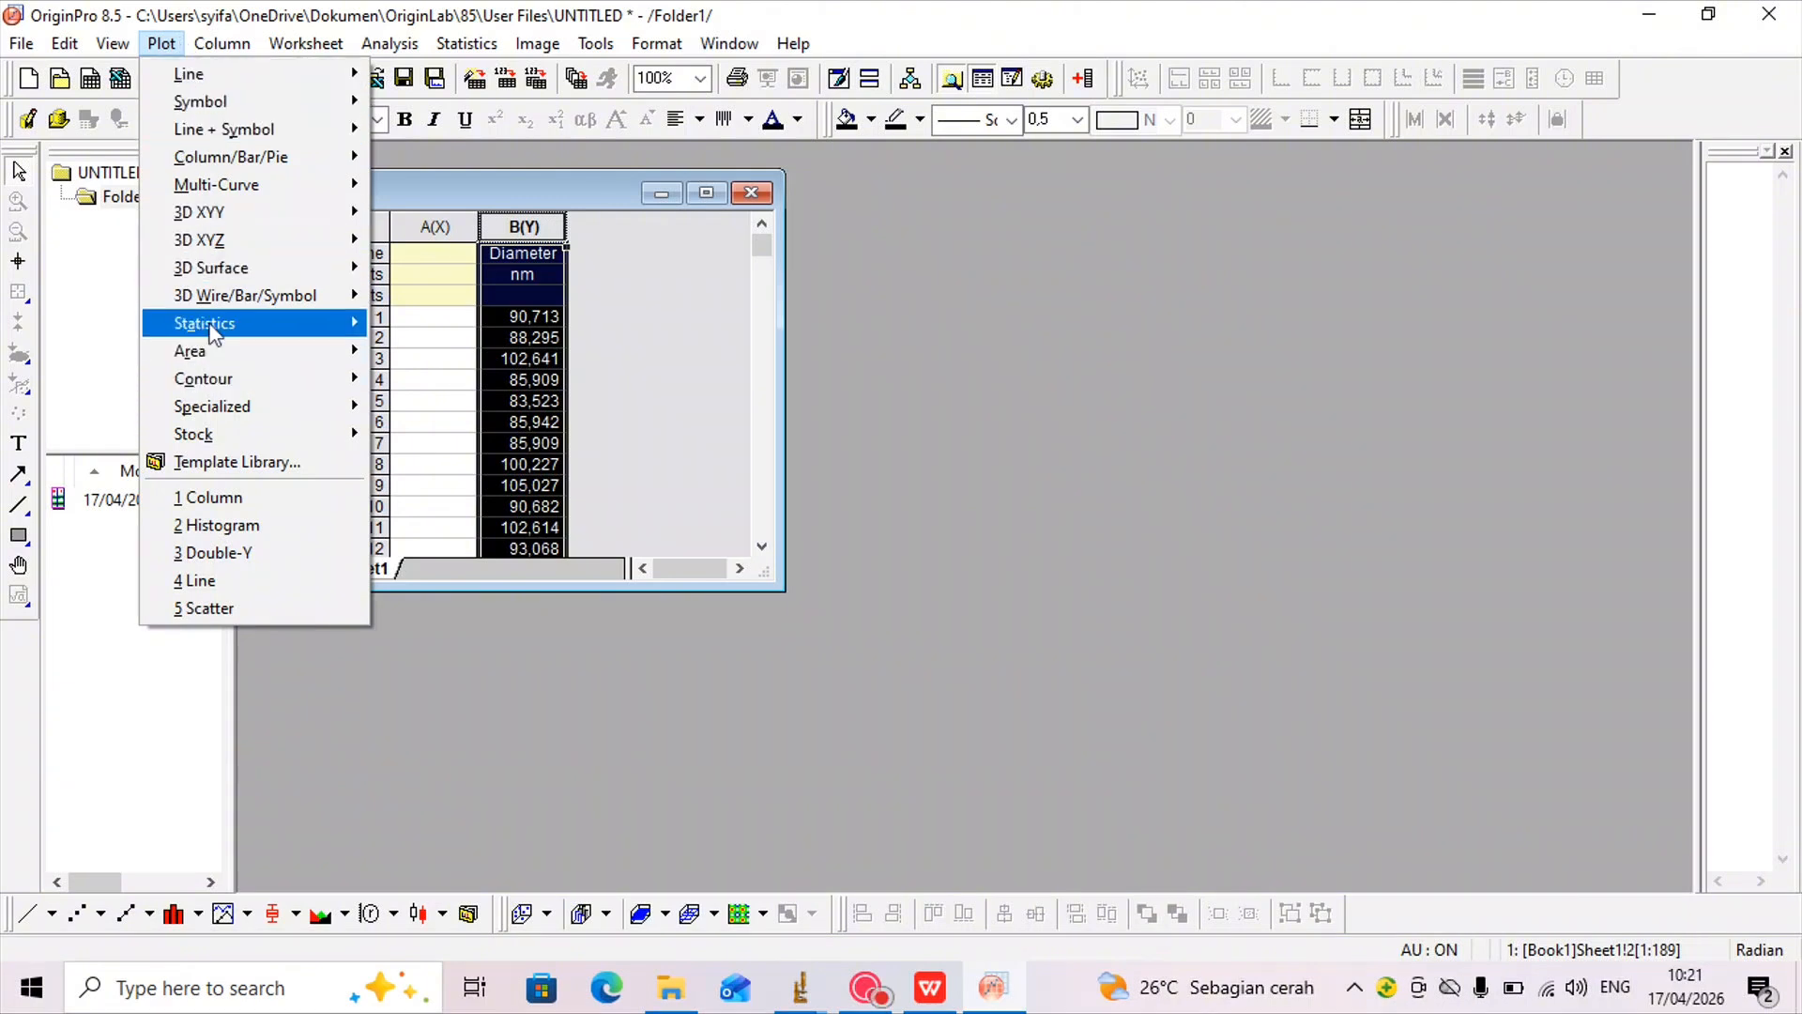
mouse_move(211, 331)
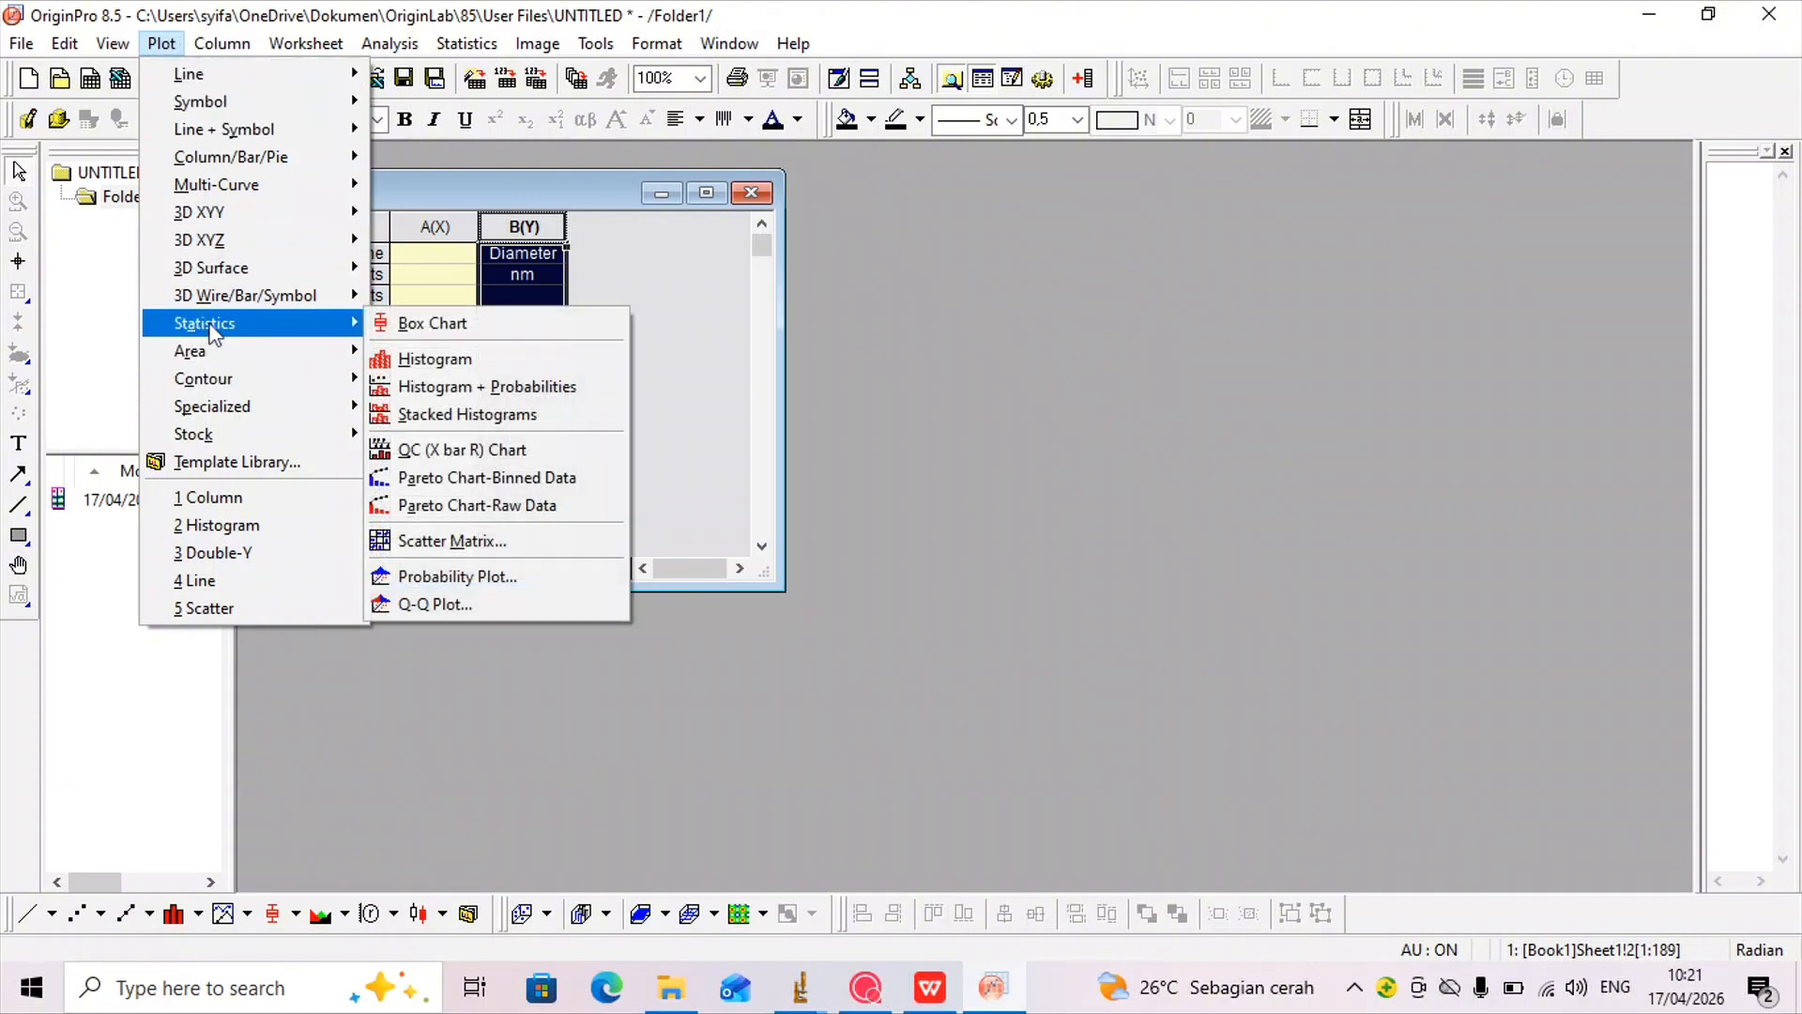
left_click(409, 359)
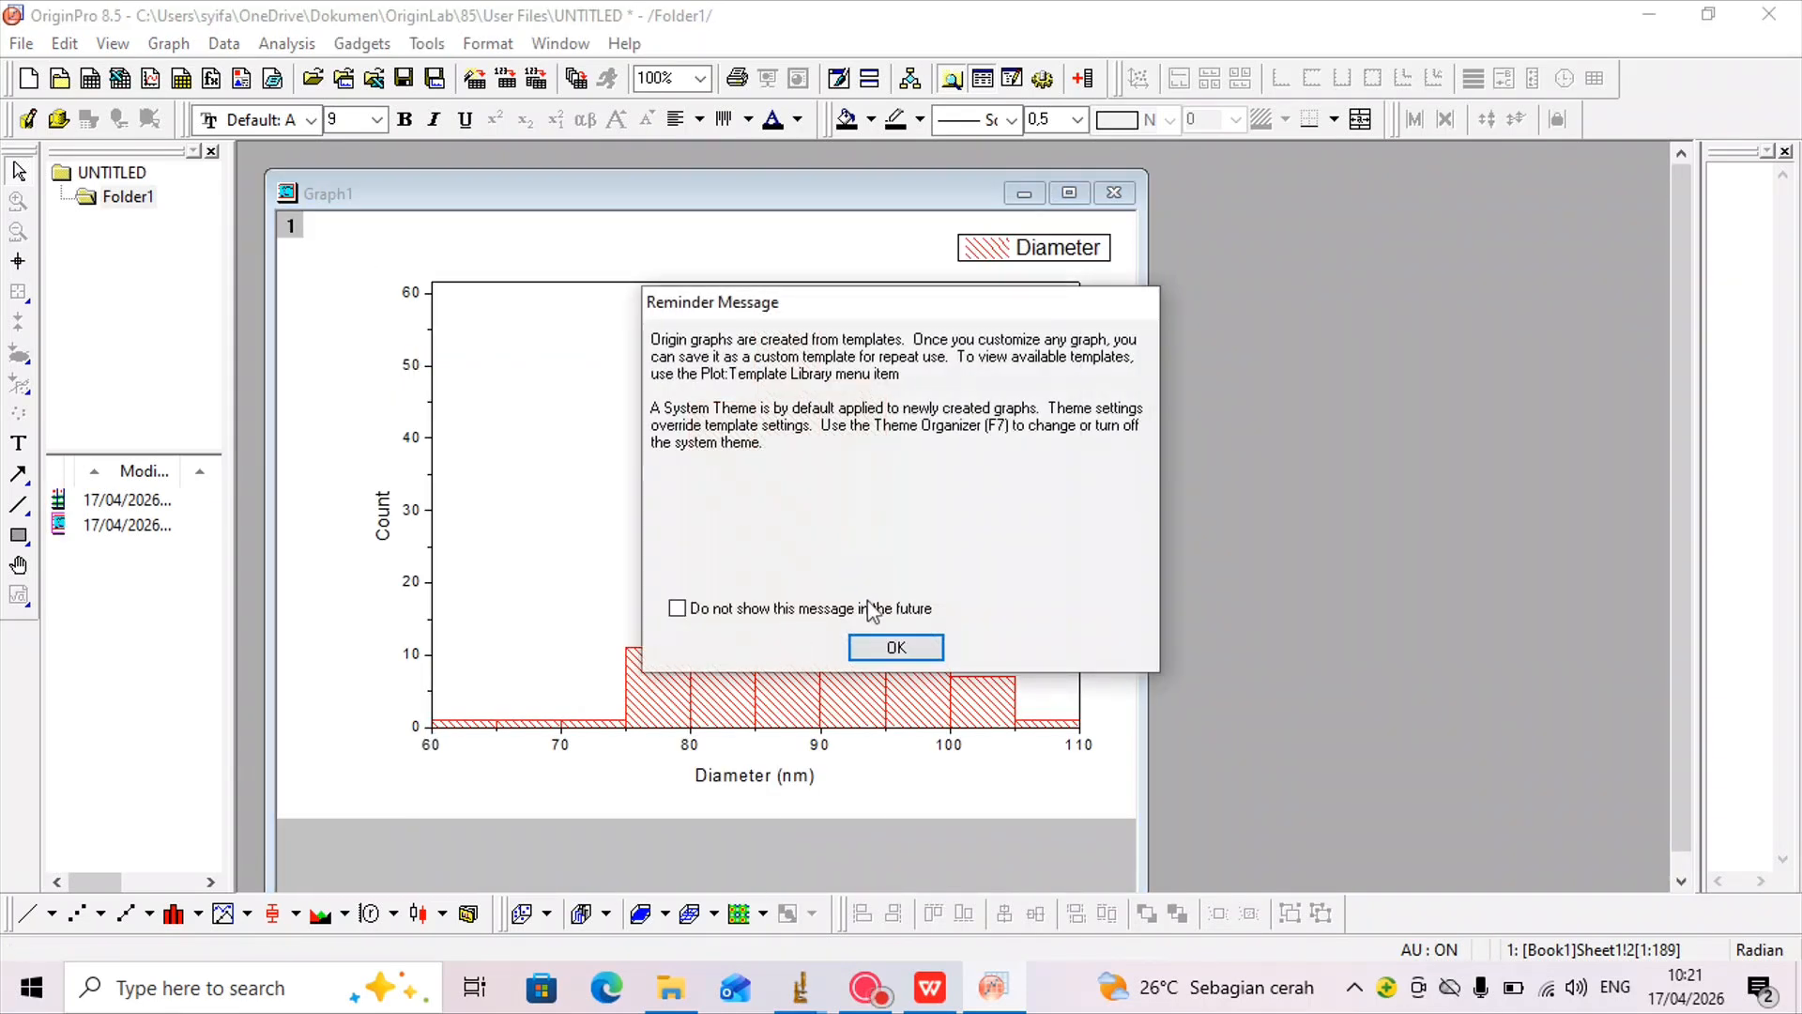
left_click(899, 648)
left_click_drag(813, 189, 1166, 185)
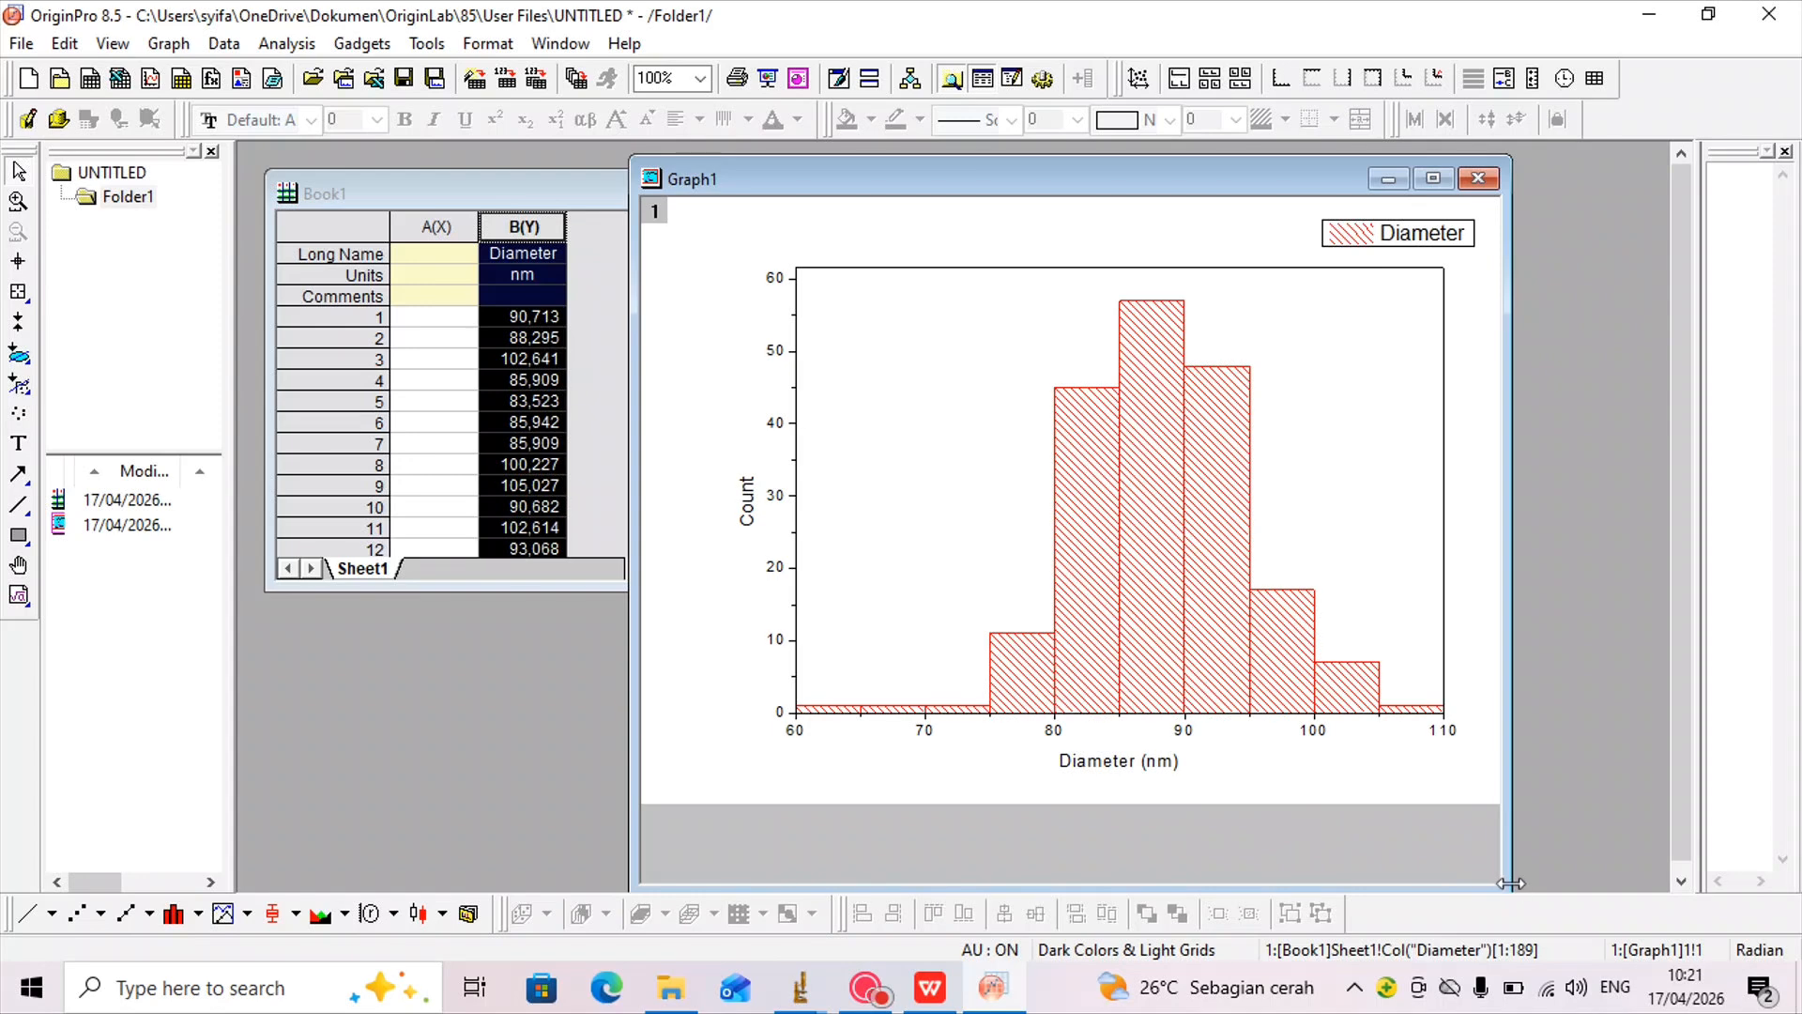
left_click_drag(1511, 883, 1523, 810)
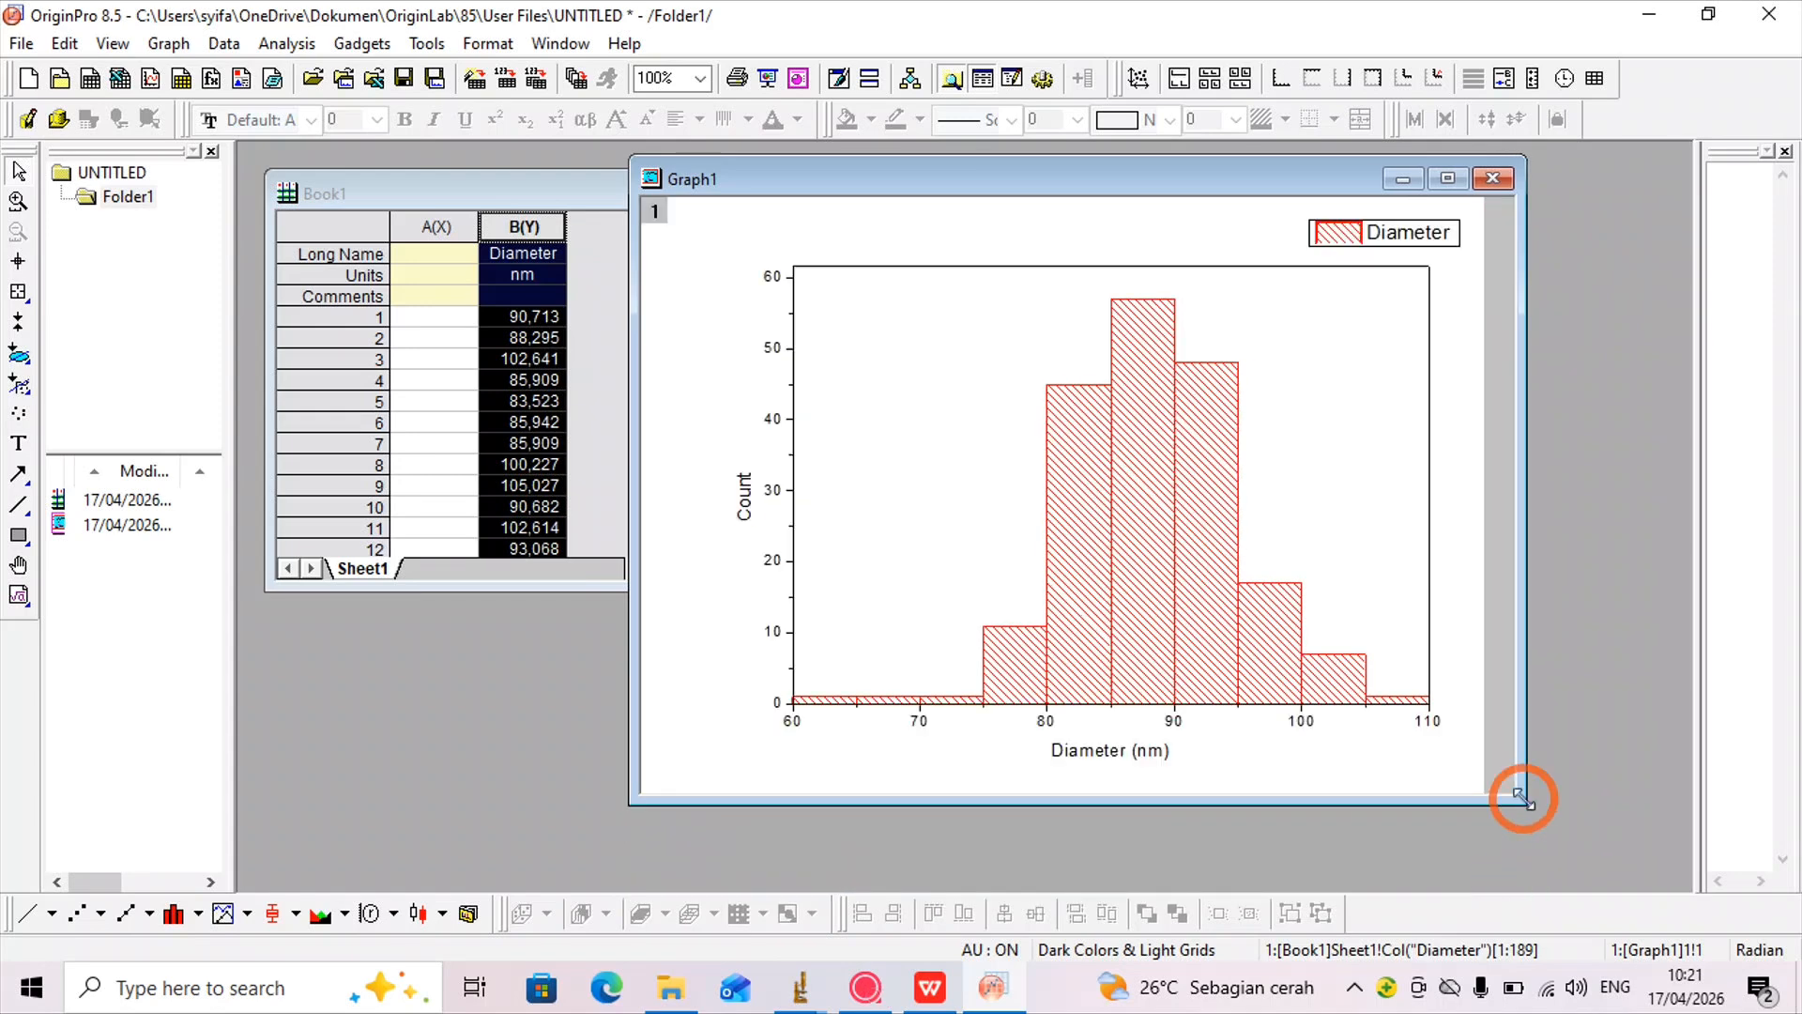
- Change the histogram's vertical axis title to Frekuensi and maximize the graph window
left_click(736, 507)
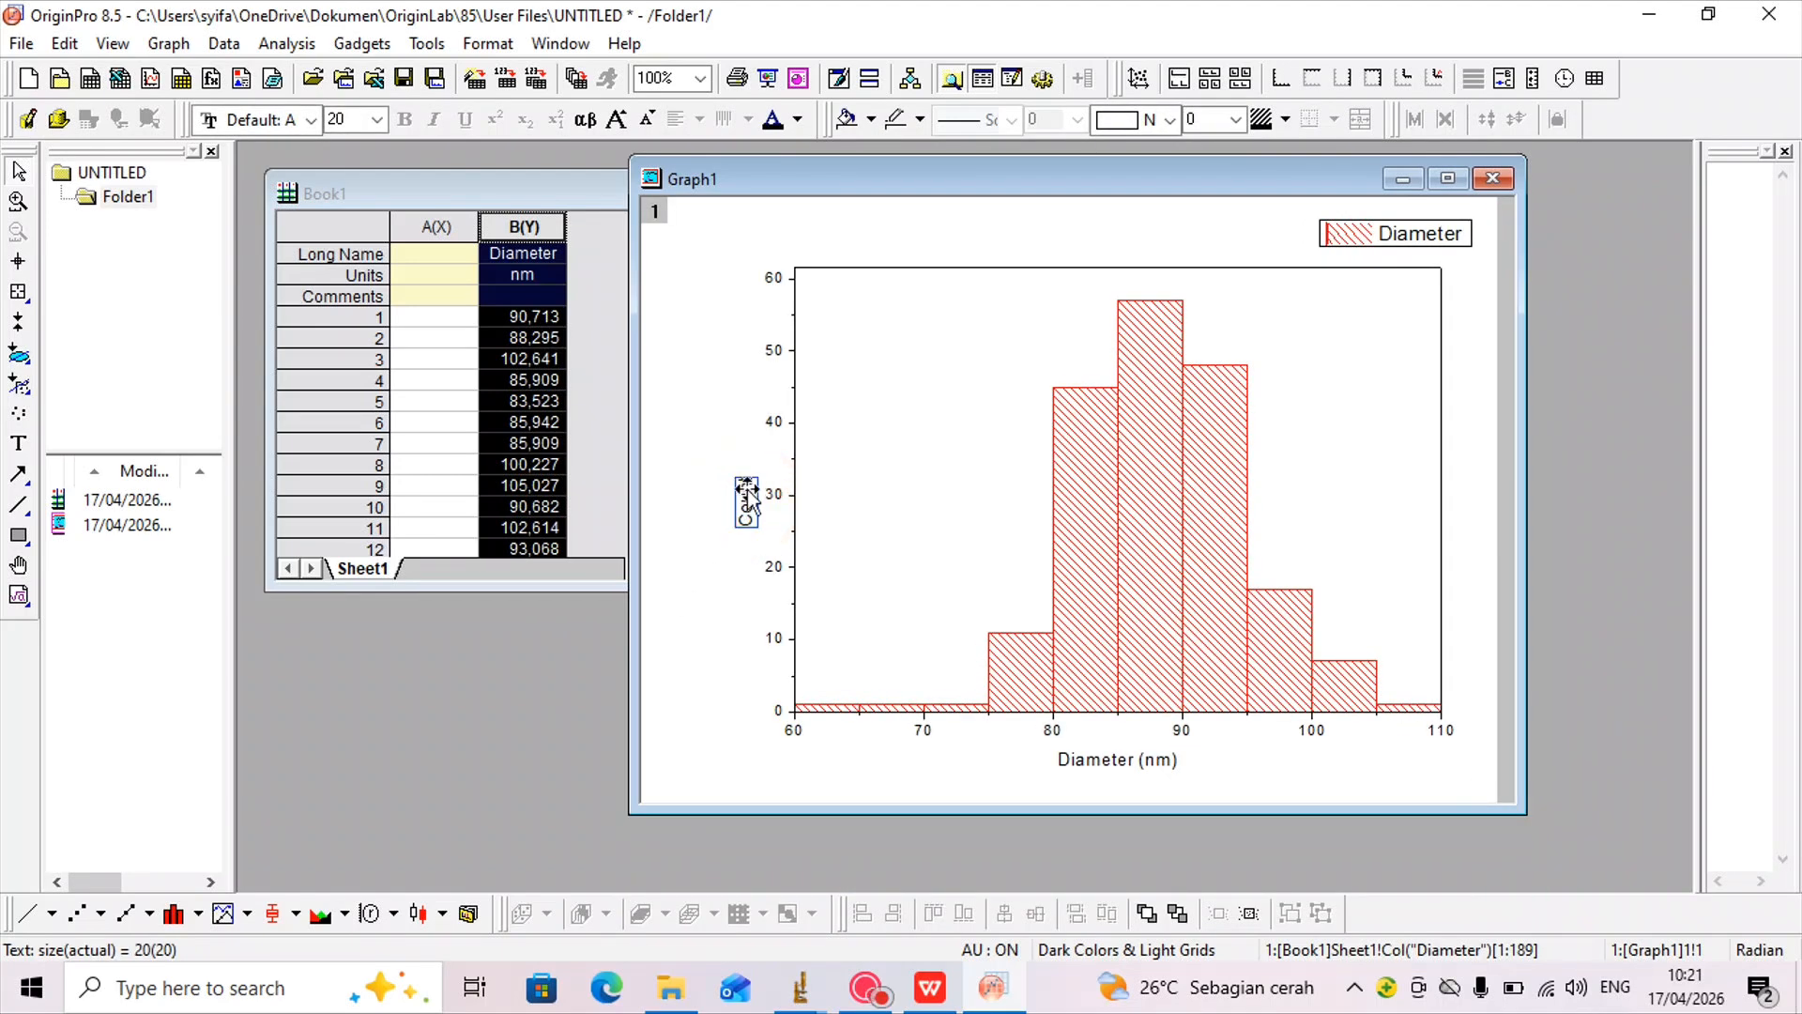
left_click(748, 496)
double_click(749, 503)
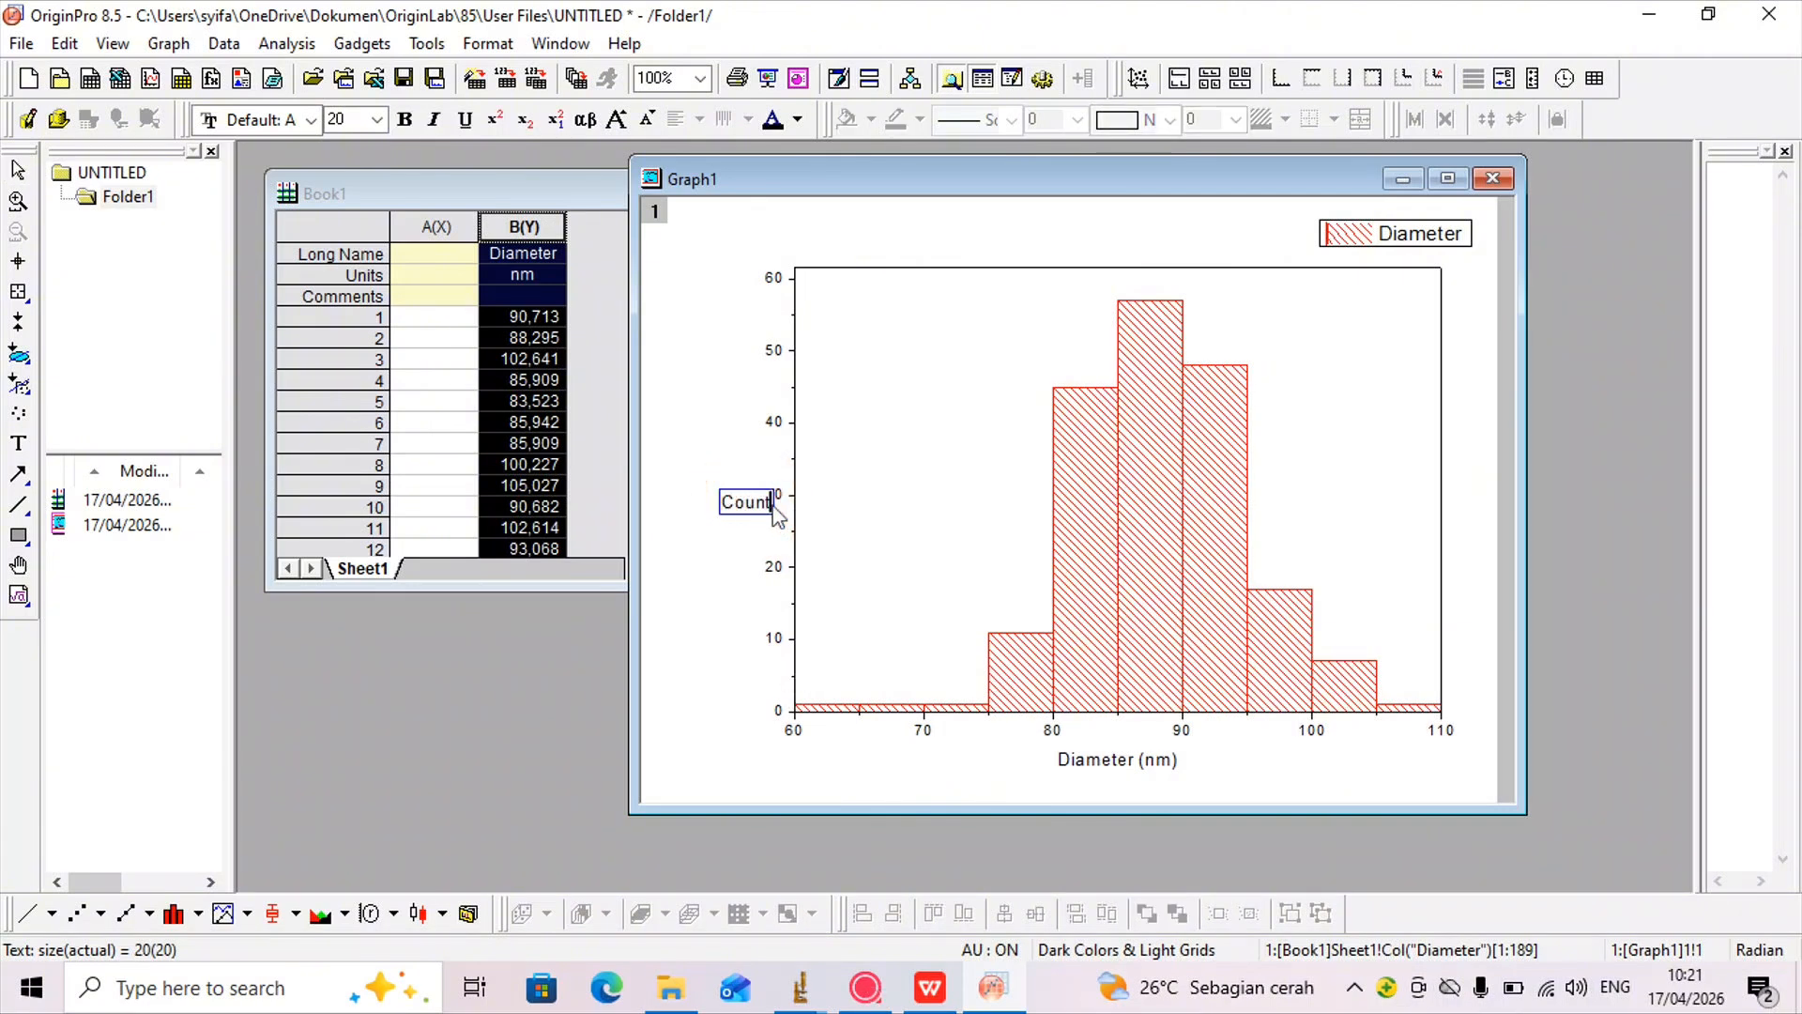
key("BackSpace")
key("BackSpace")
key("BackSpace")
key("BackSpace")
key("BackSpace")
type("Frekuensi")
left_click(1019, 250)
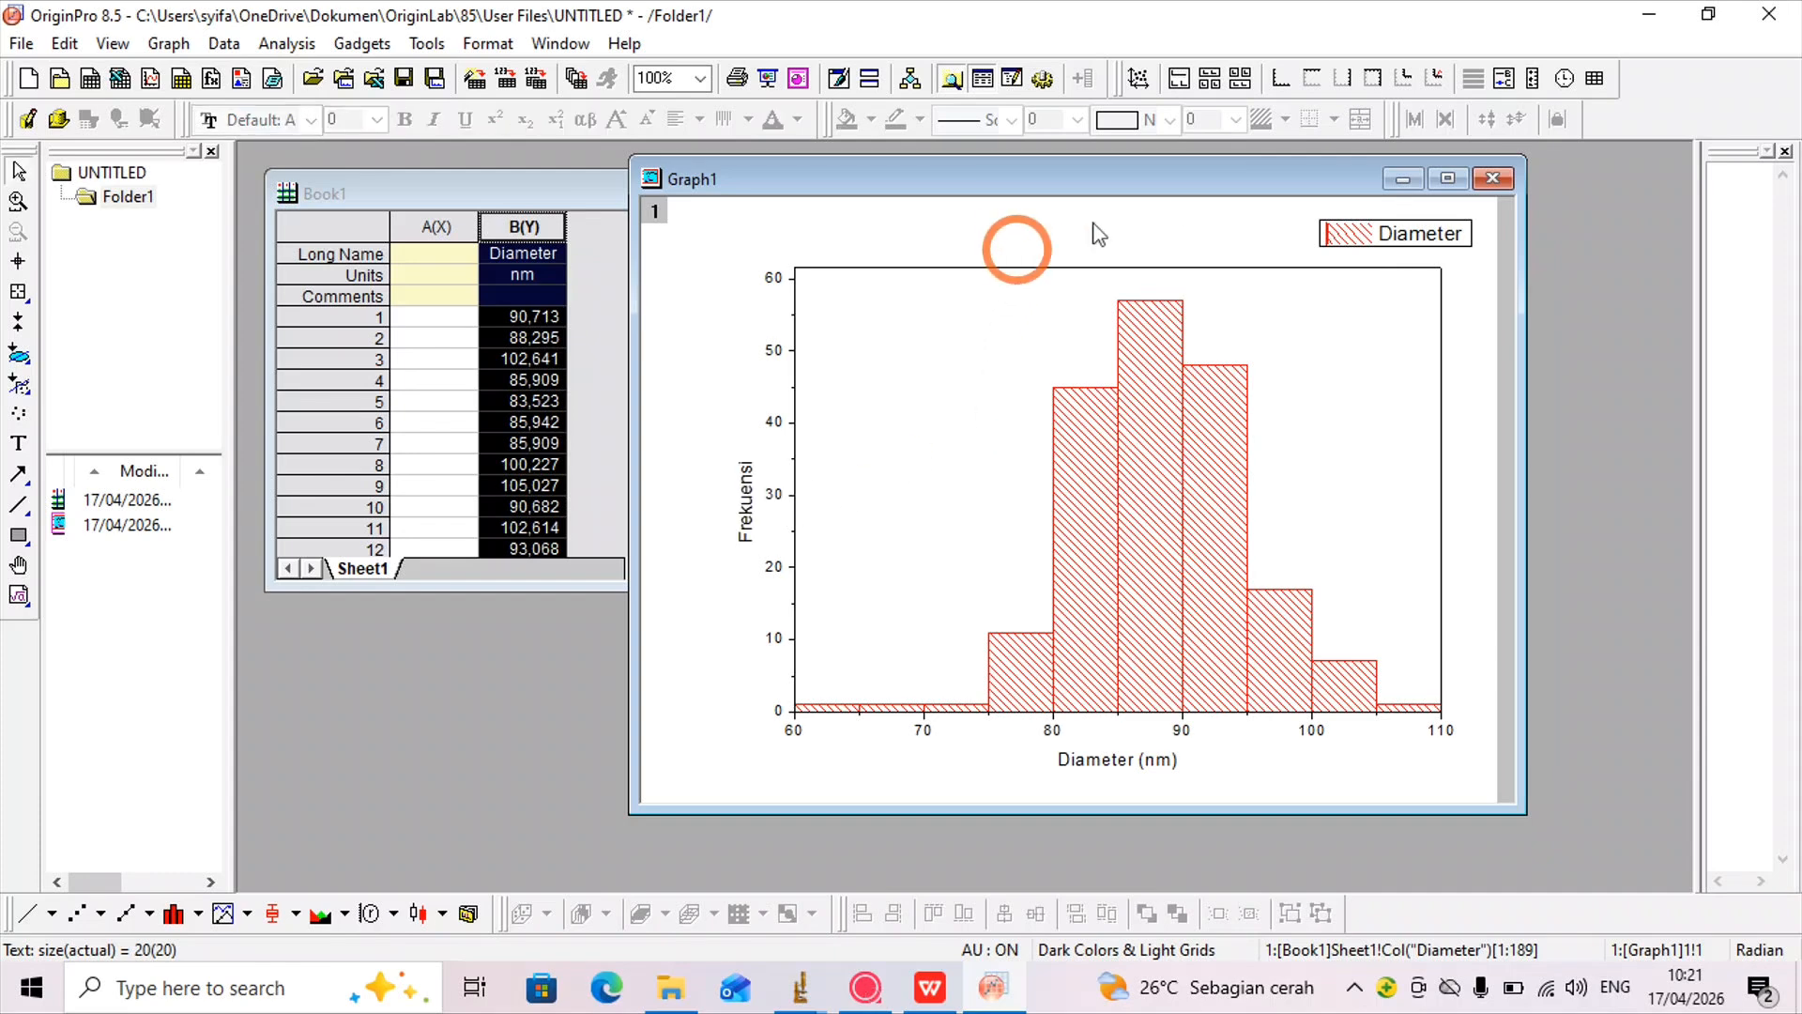
left_click(1460, 178)
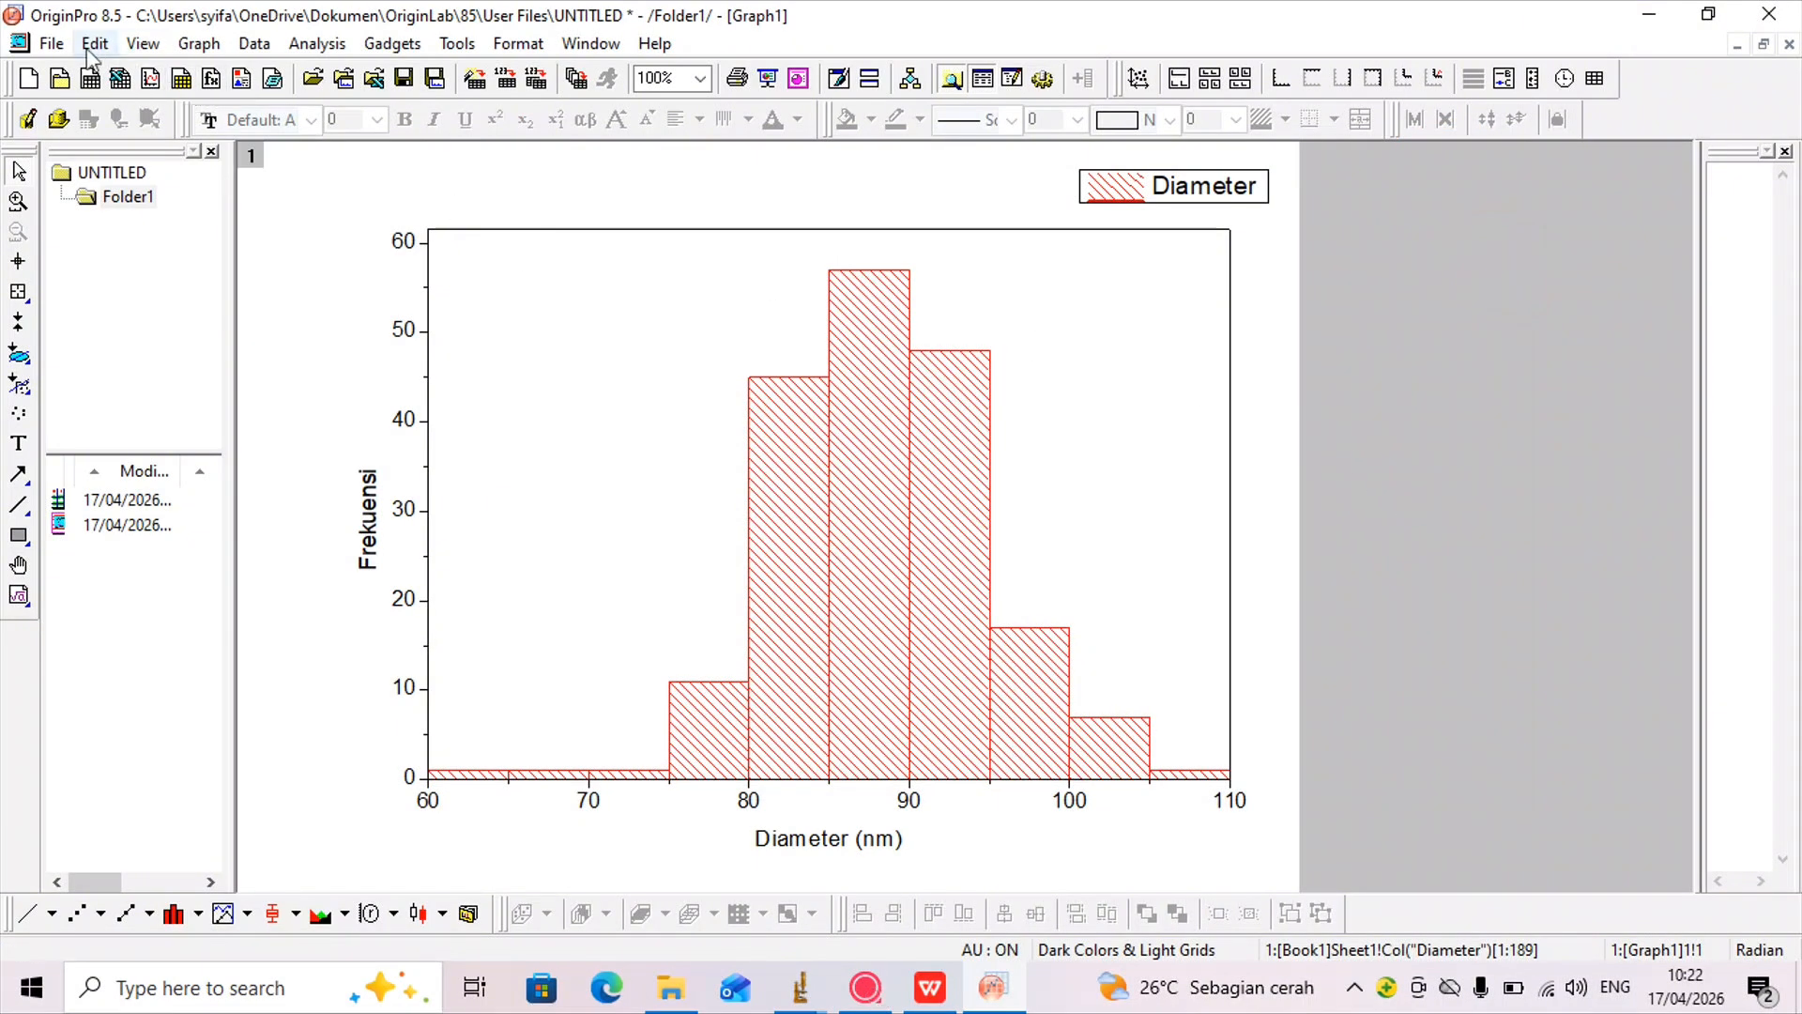
- Set up a graph export with the image type Portable Network Graphics (*.png) and the export scope Specified
left_click(54, 44)
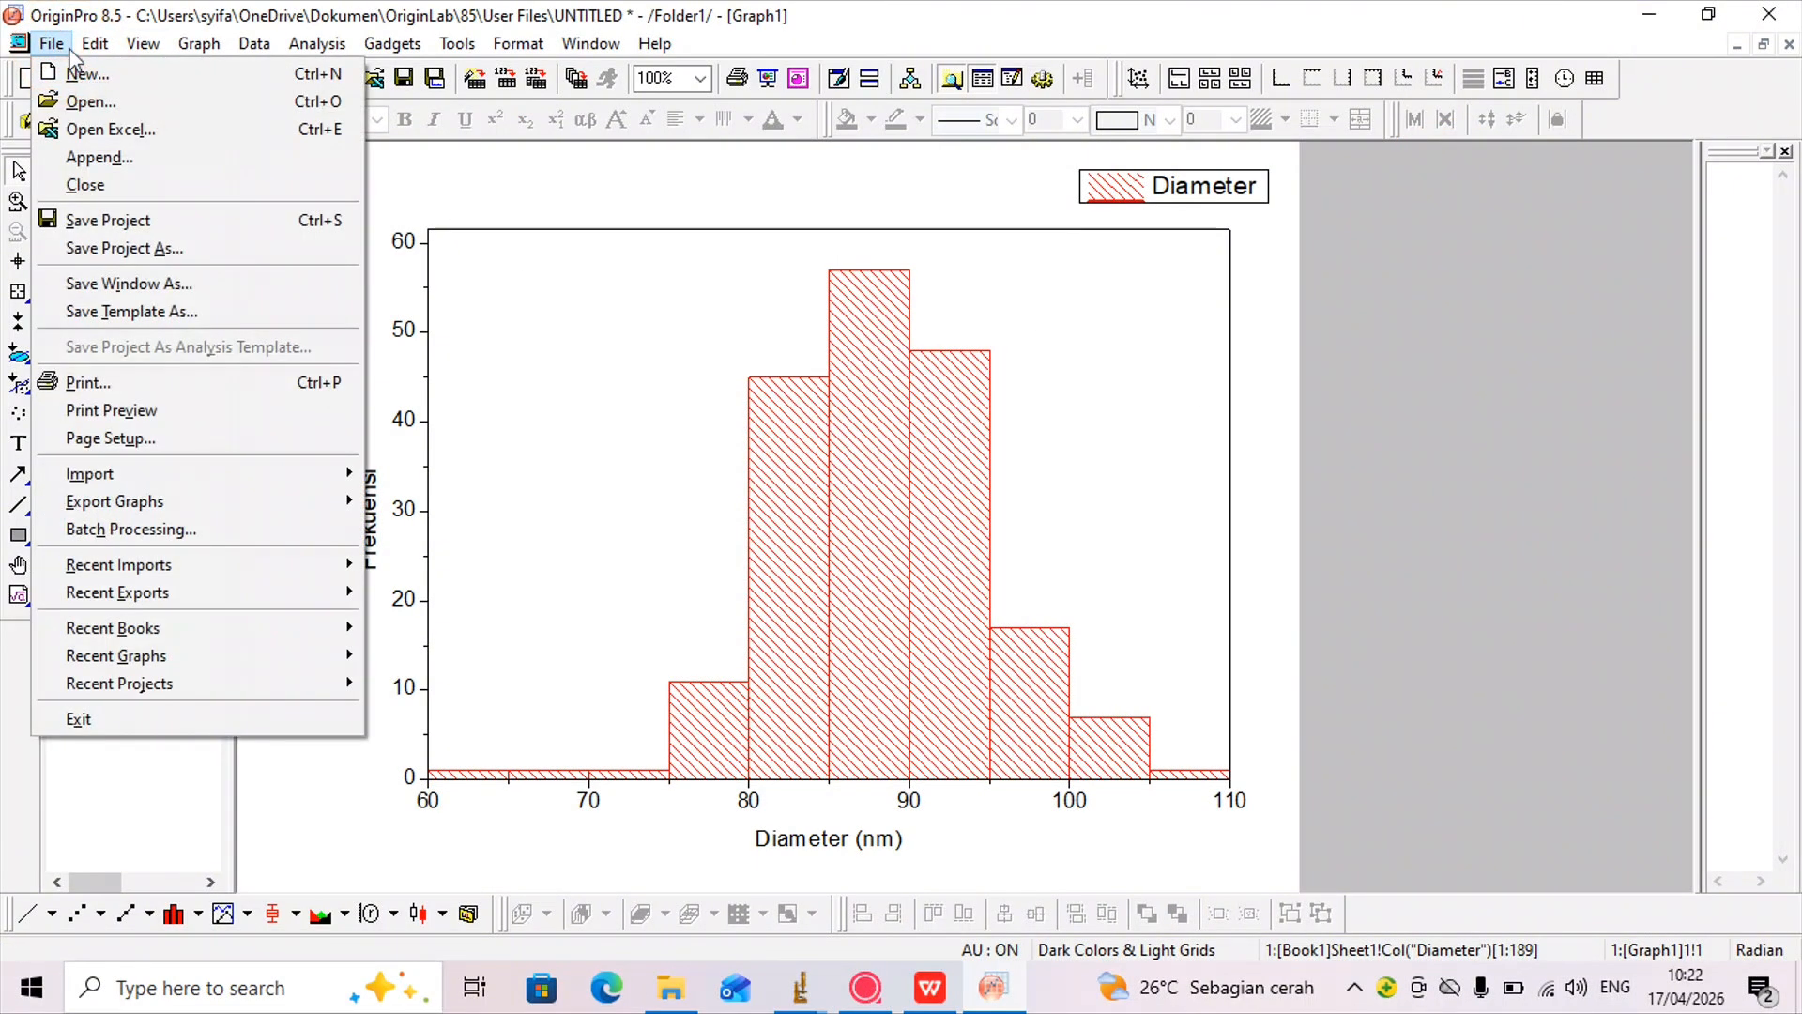
mouse_move(158, 507)
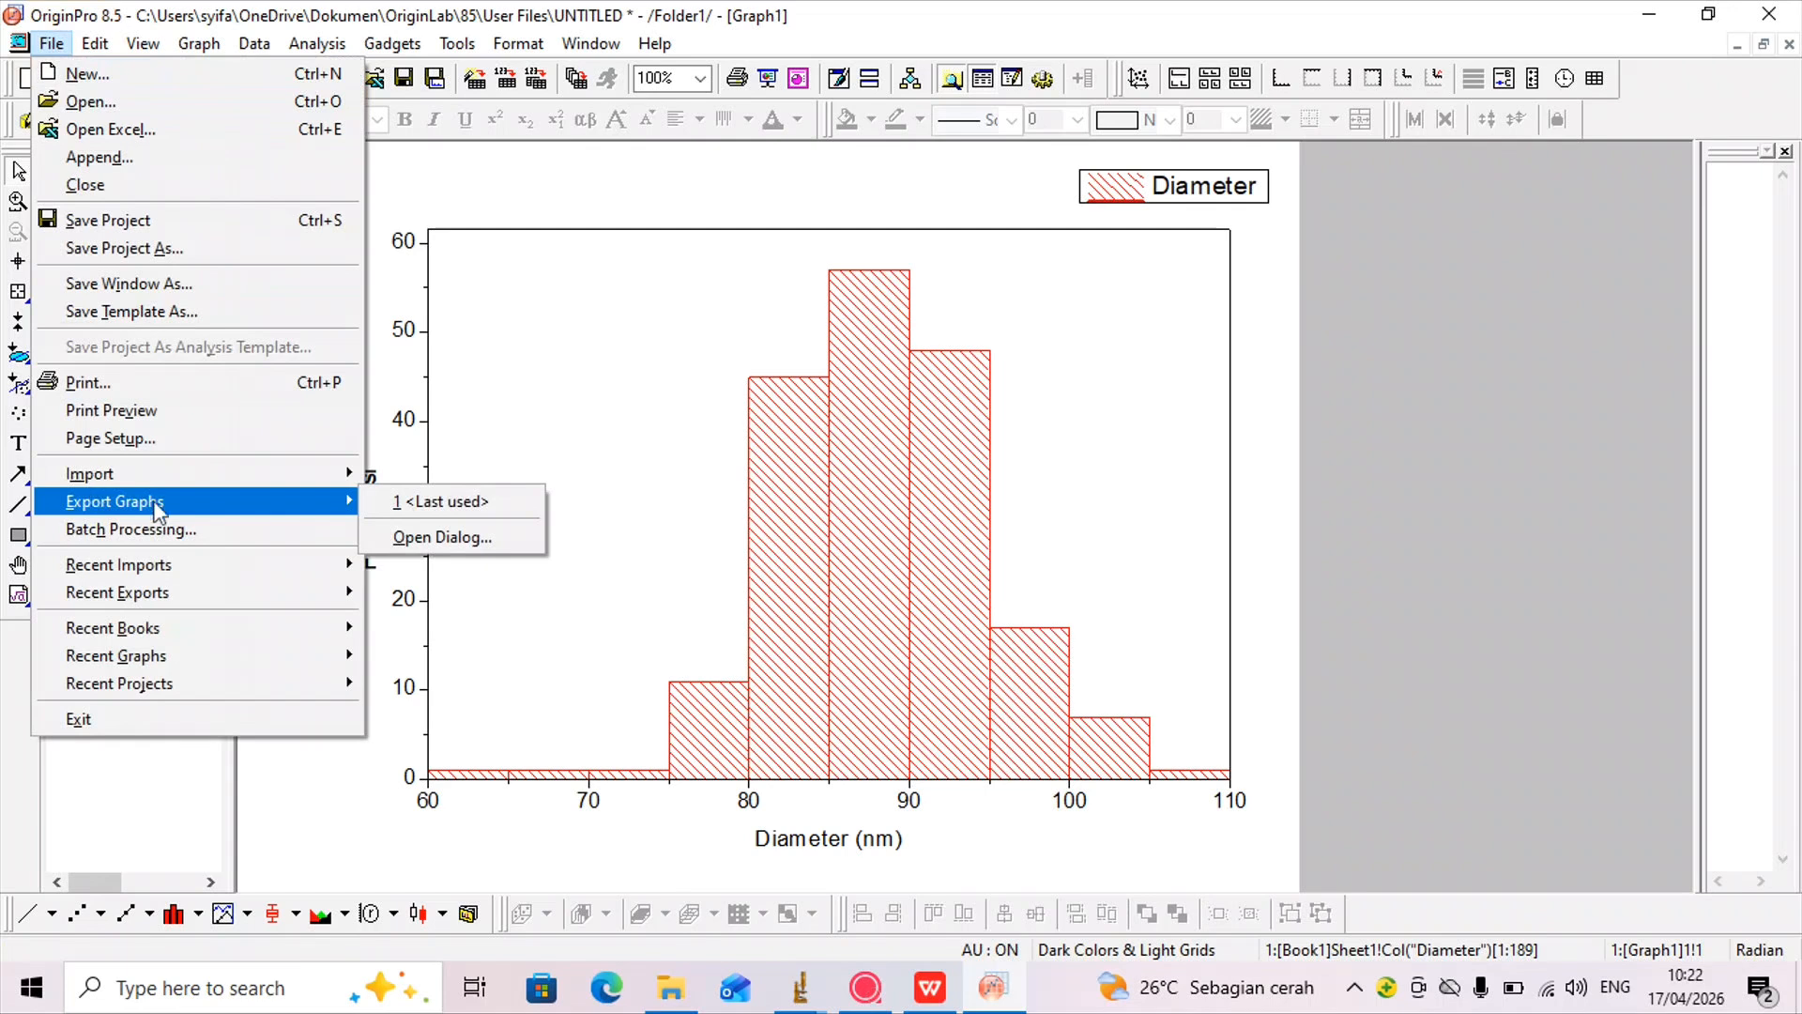
left_click(396, 533)
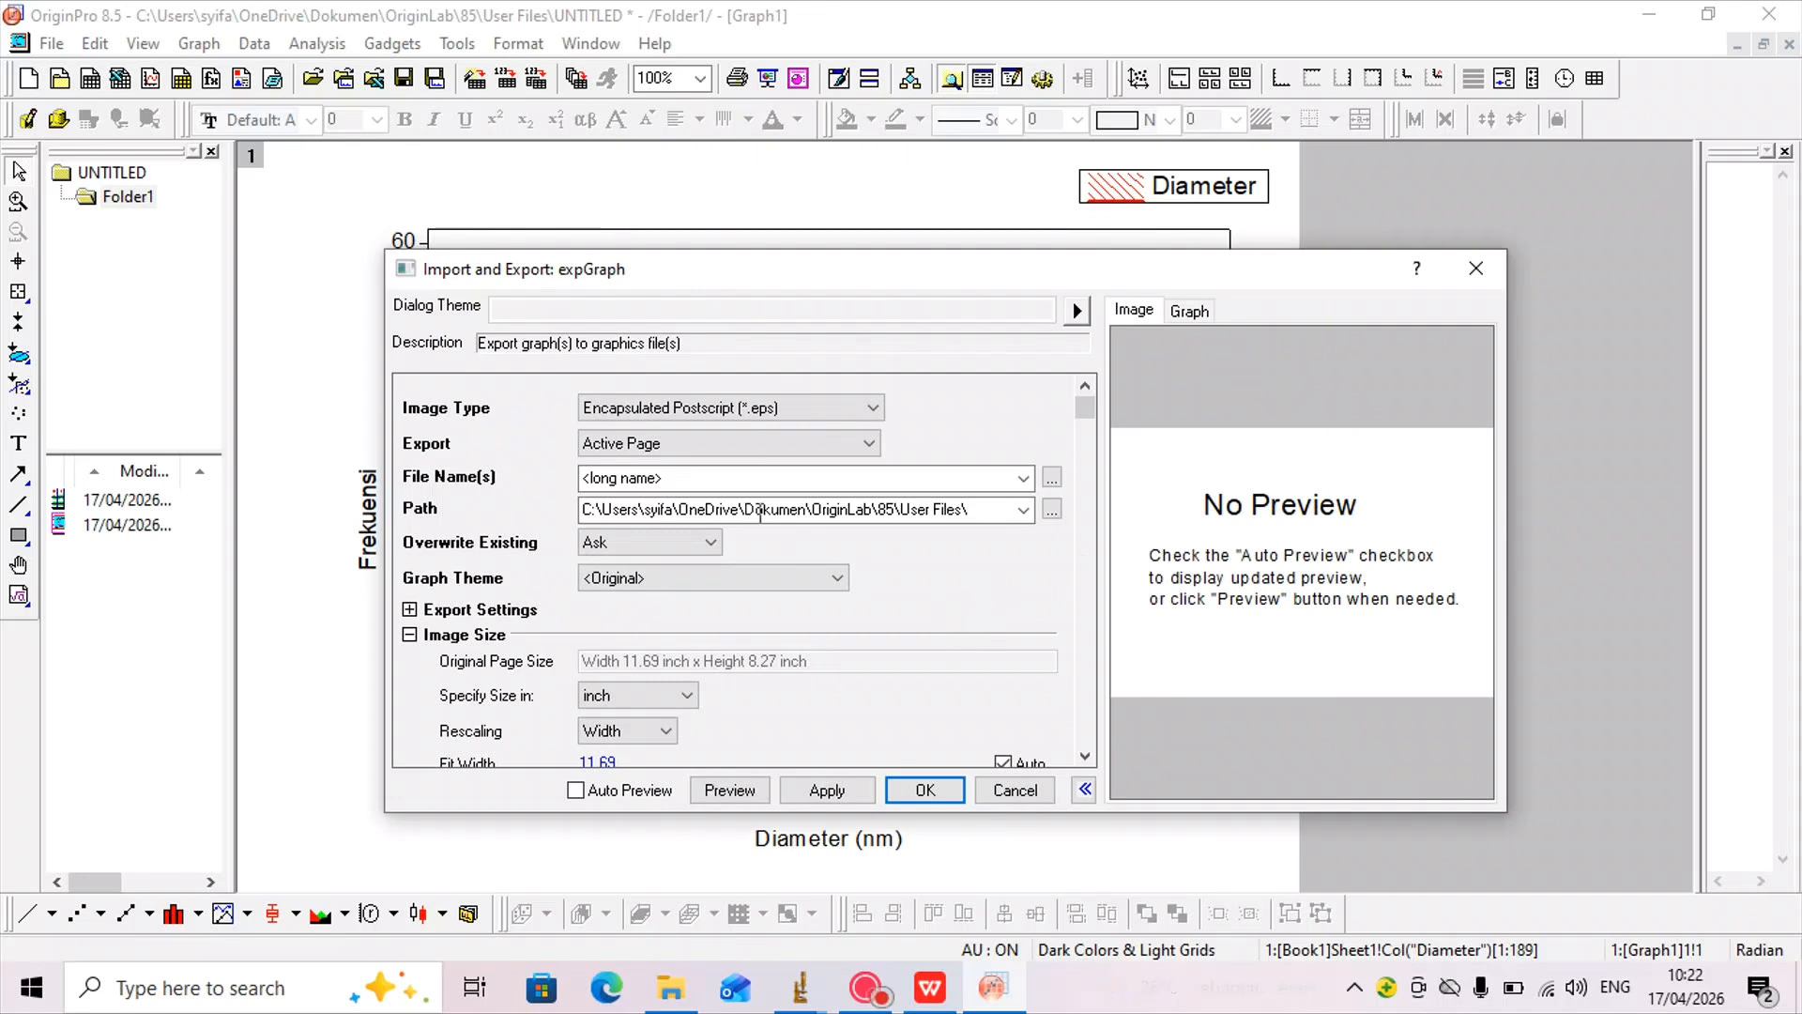
left_click(734, 408)
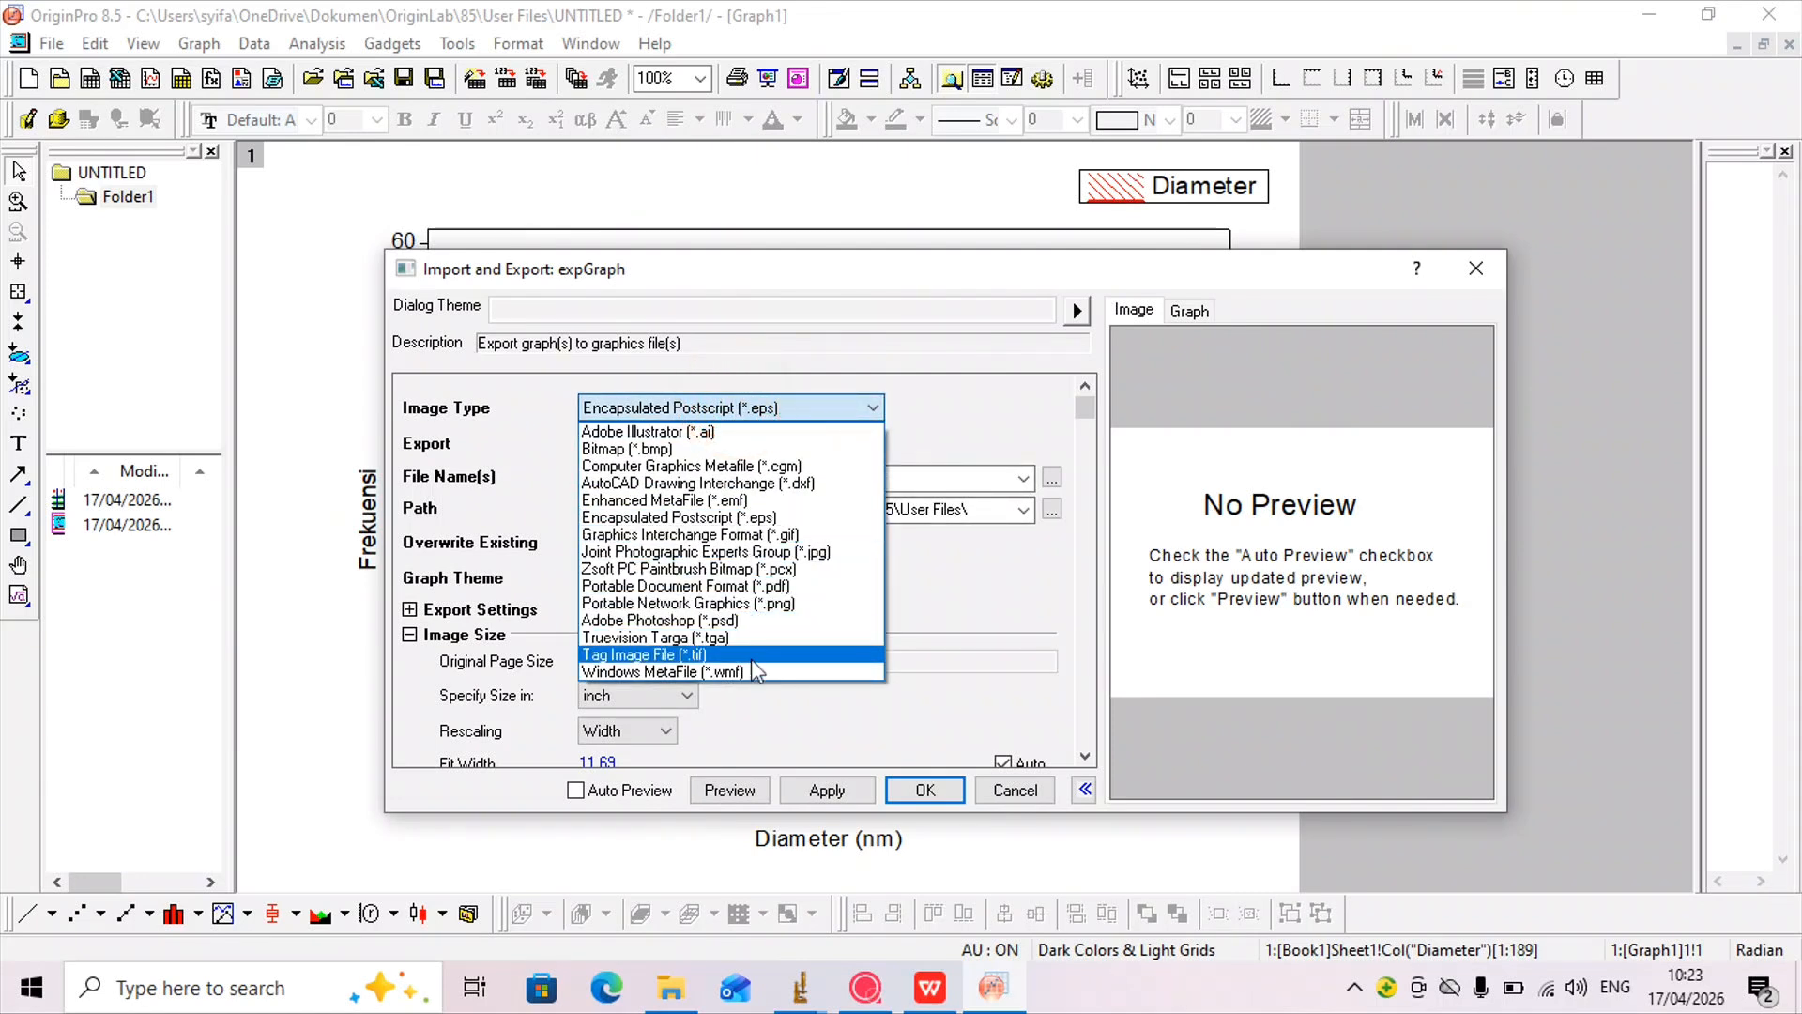
left_click(785, 603)
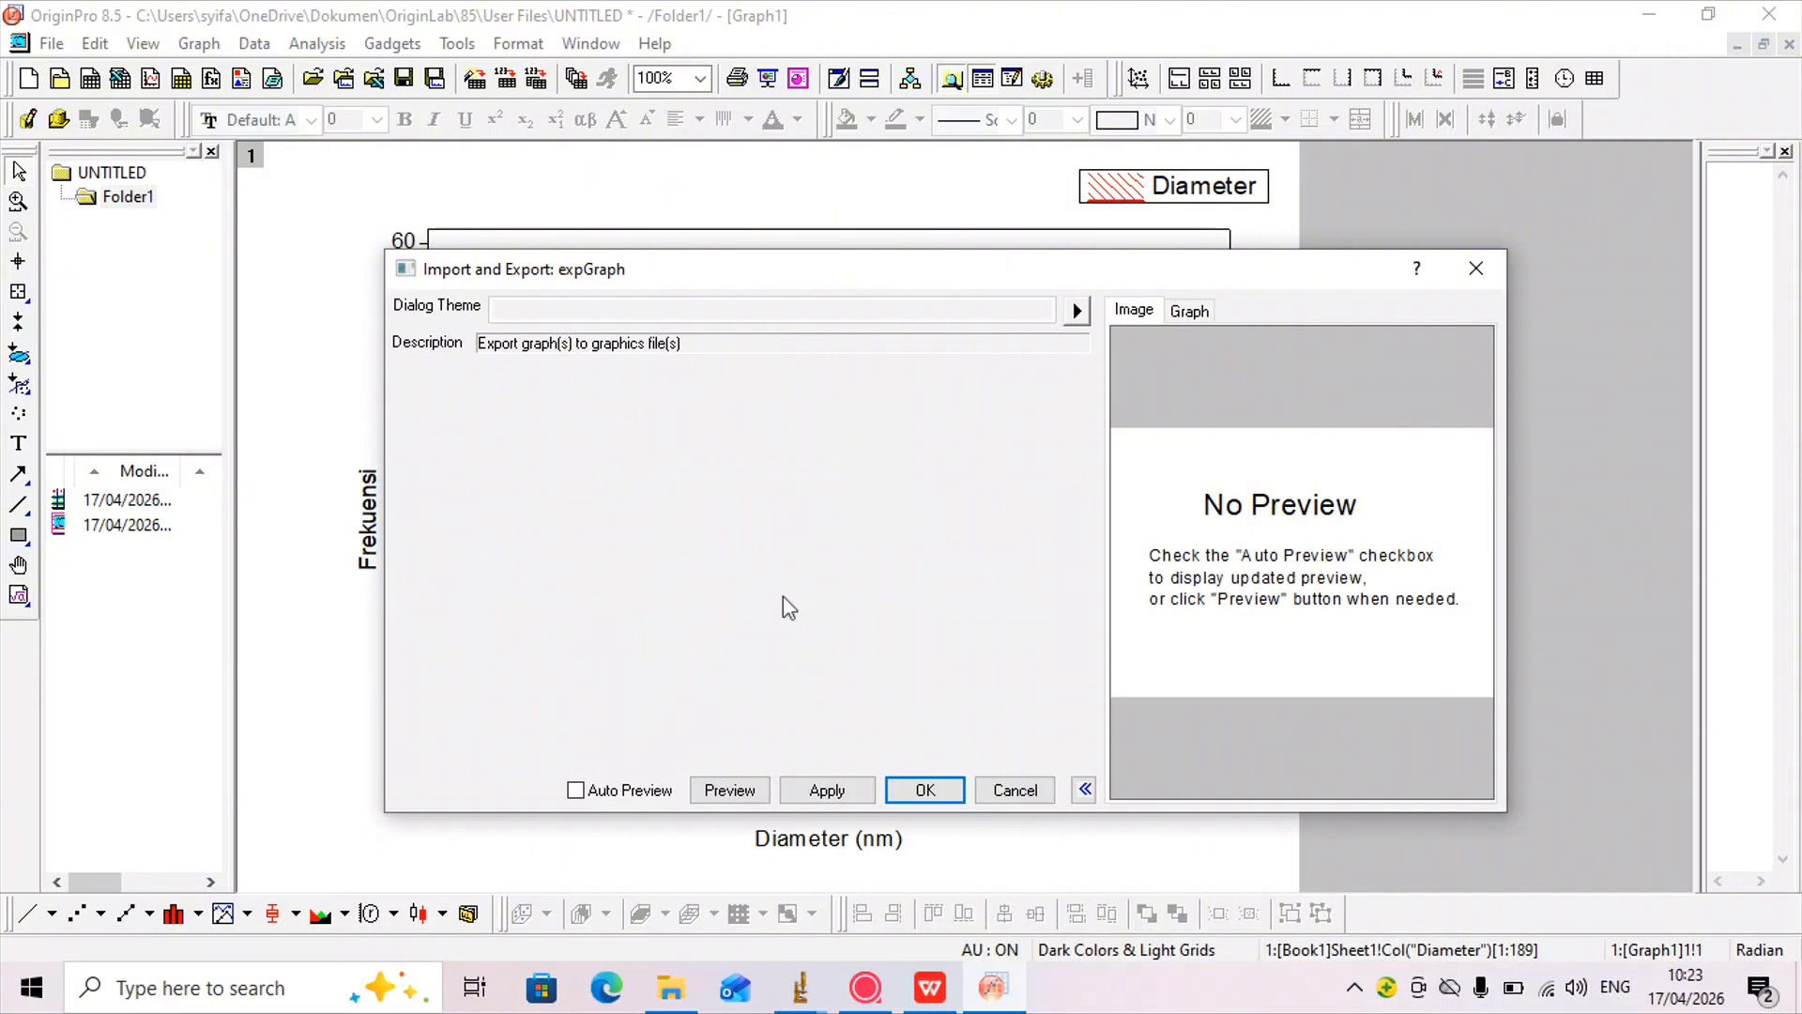
left_click(640, 449)
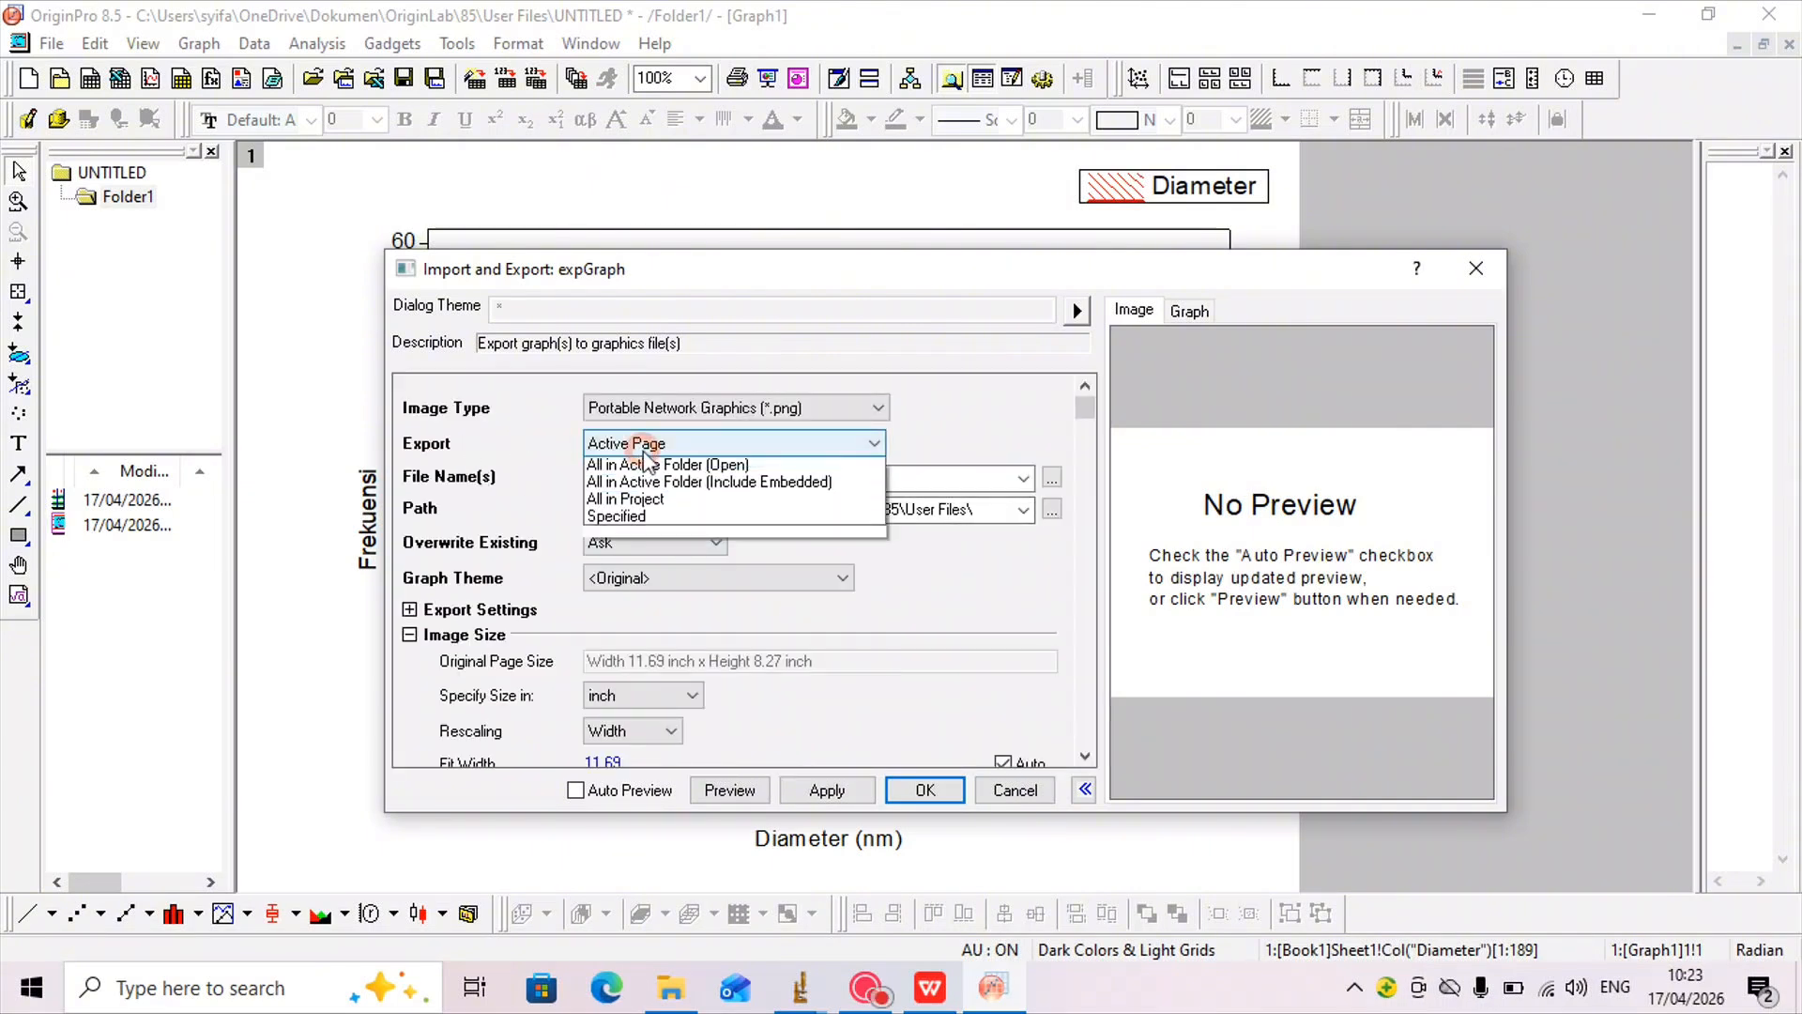
left_click(664, 575)
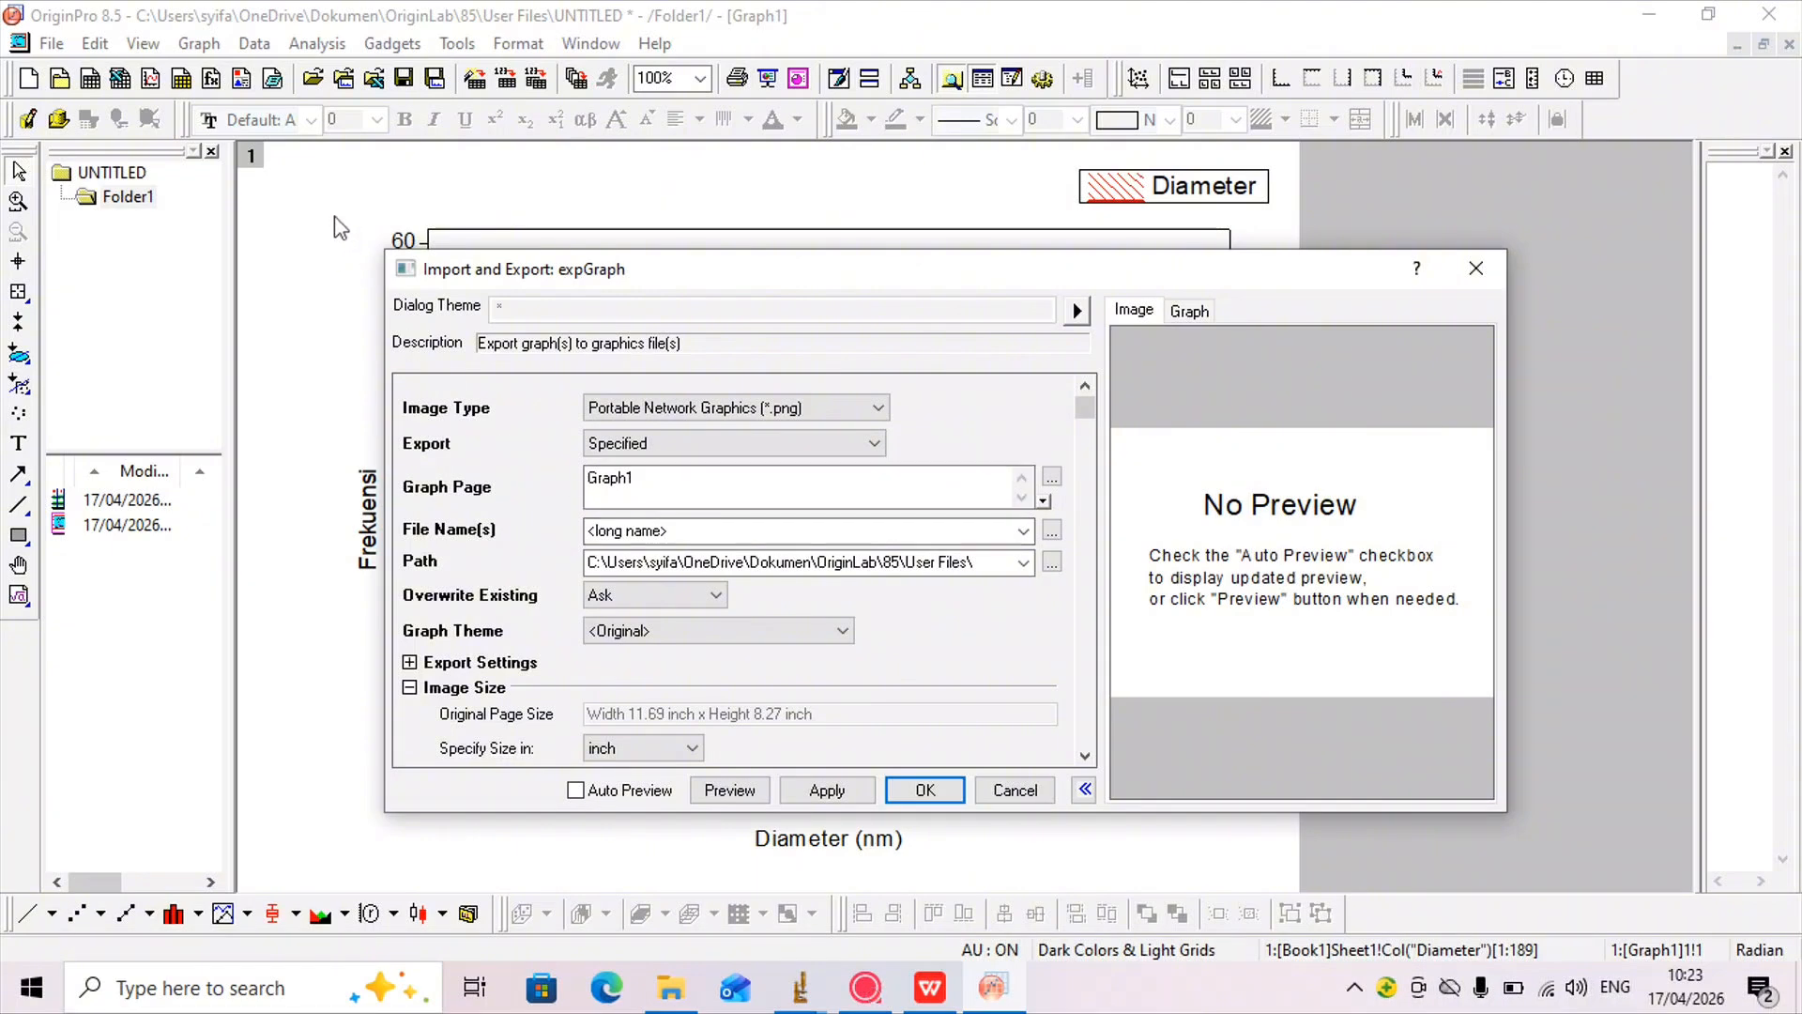
- Name the exported graph file SEM 4
left_click(706, 528)
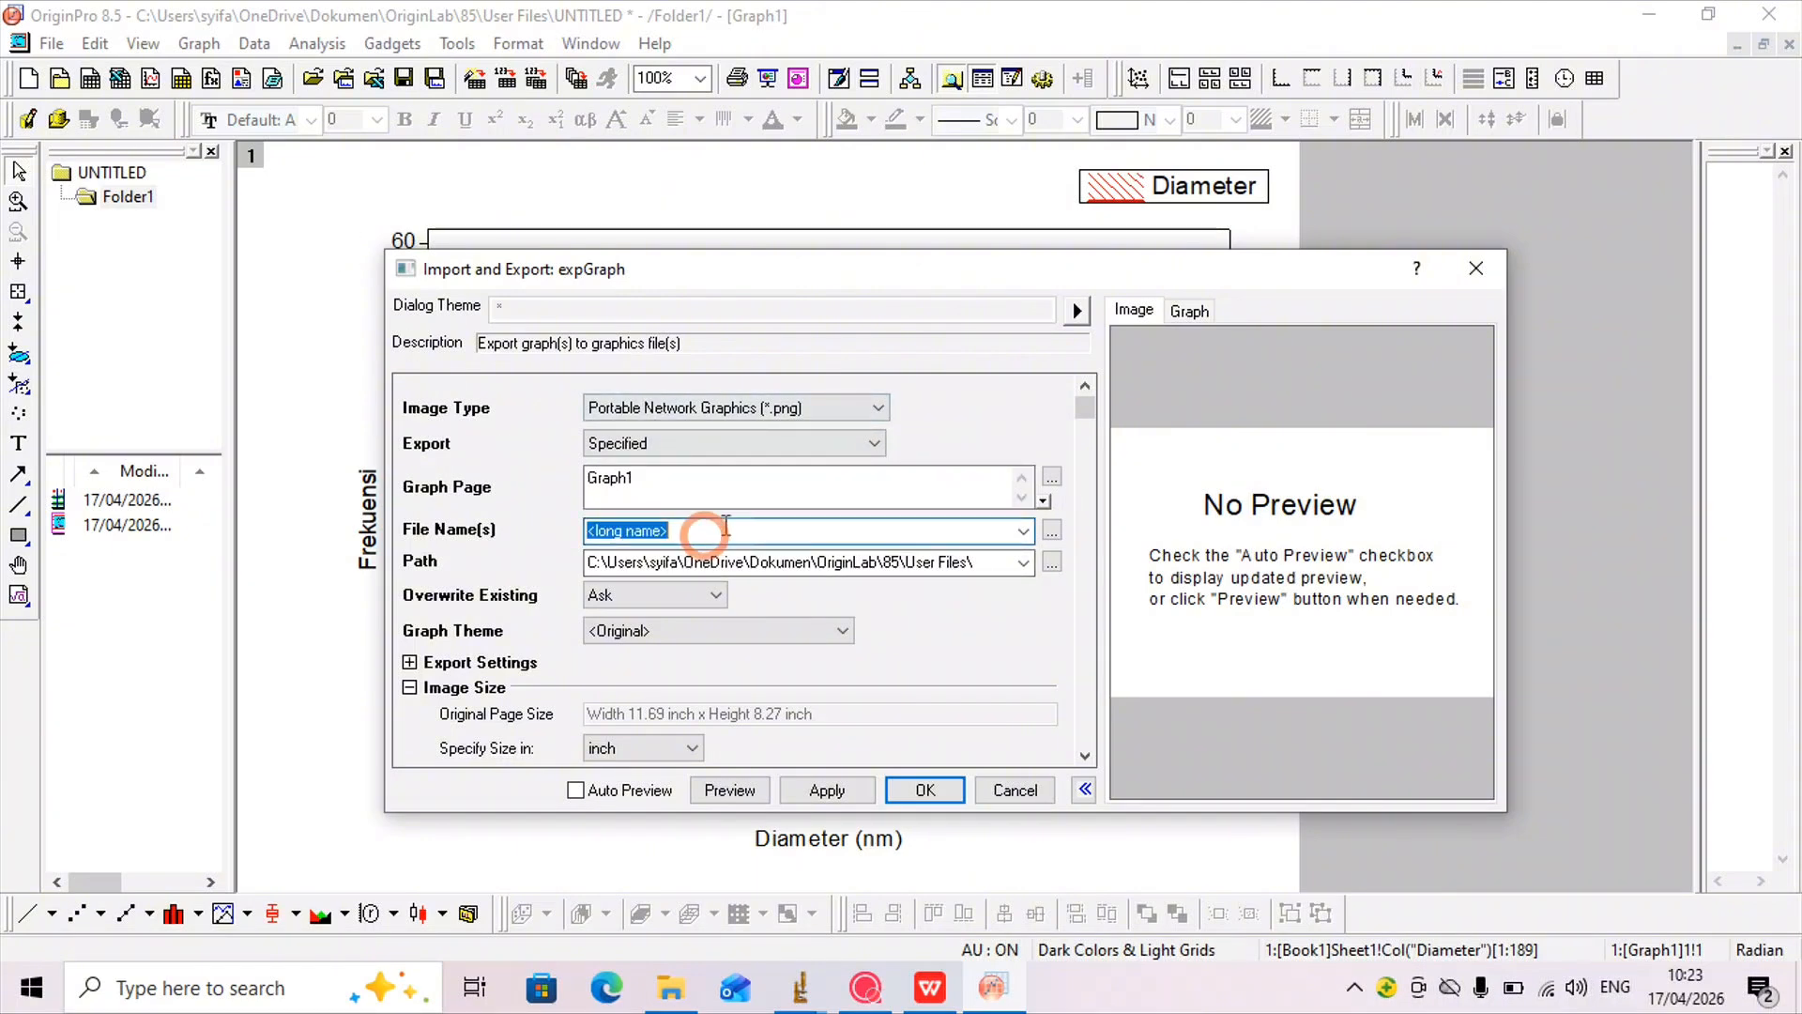
key("BackSpace")
type("SEM 4")
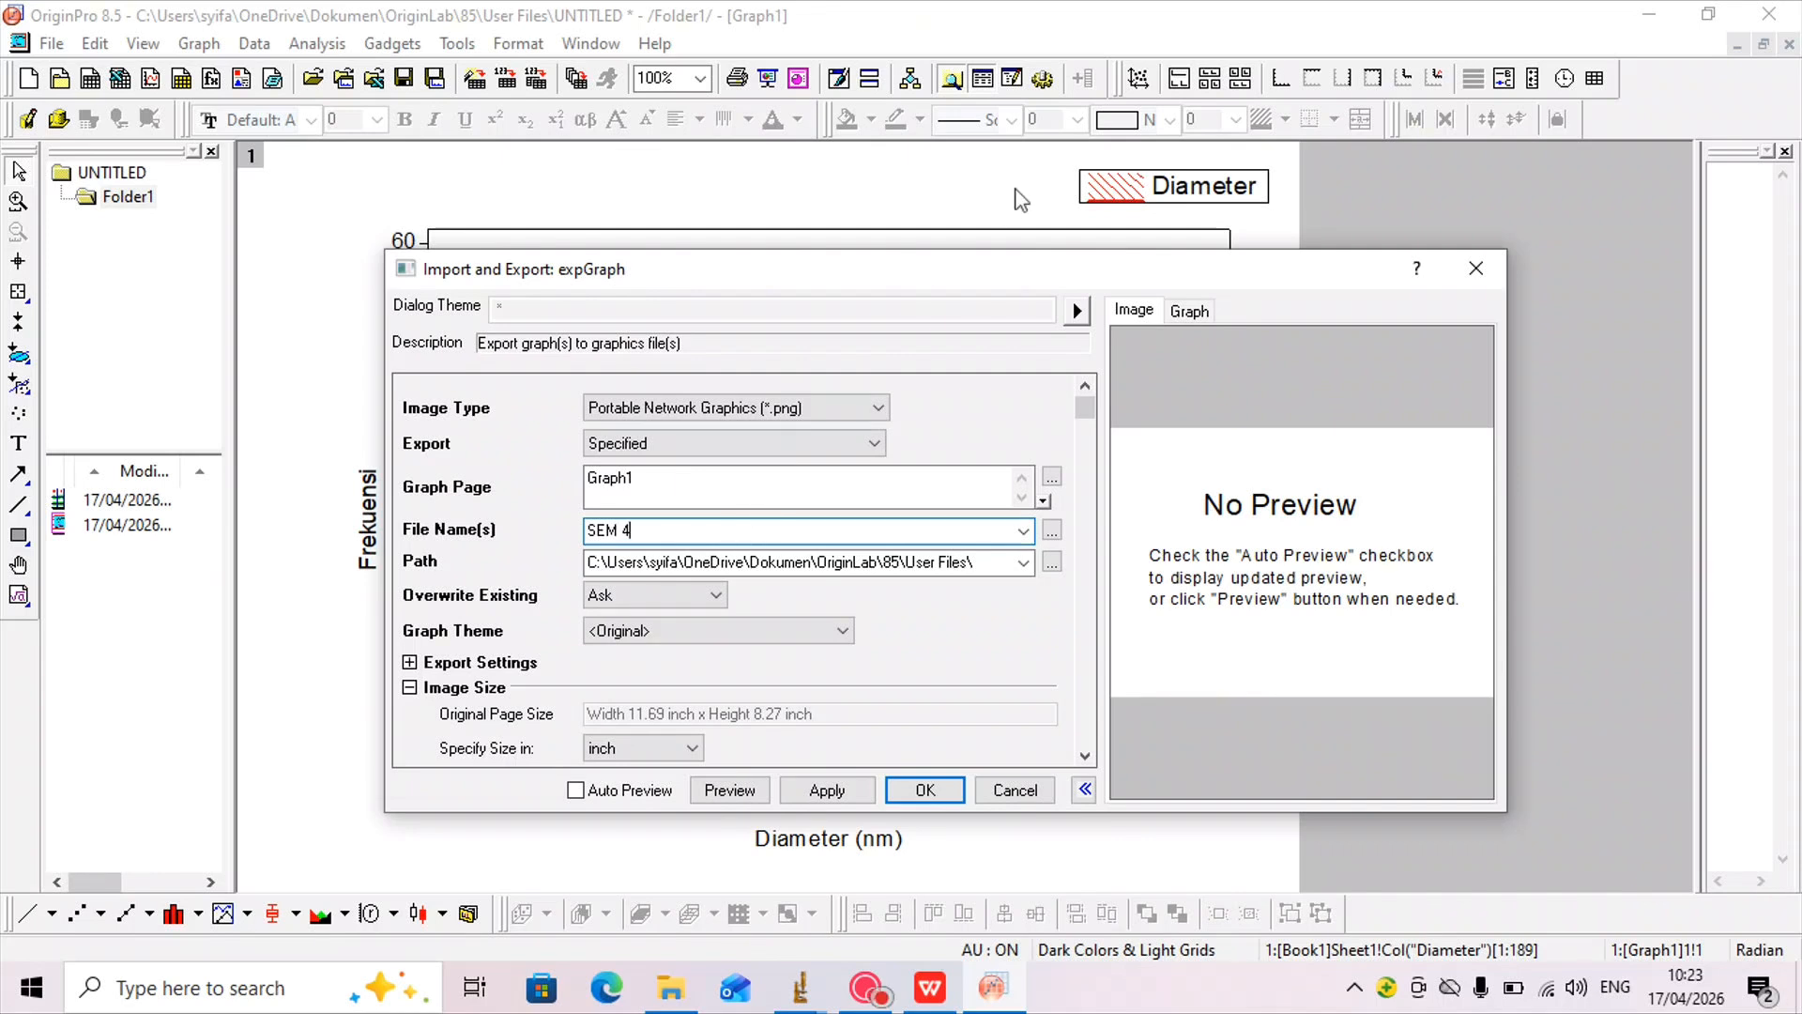
- Browse for the export folder and expand Local Disk (C:) through the personal folder and TUGAS KULIAH to Semester 6
left_click(1051, 563)
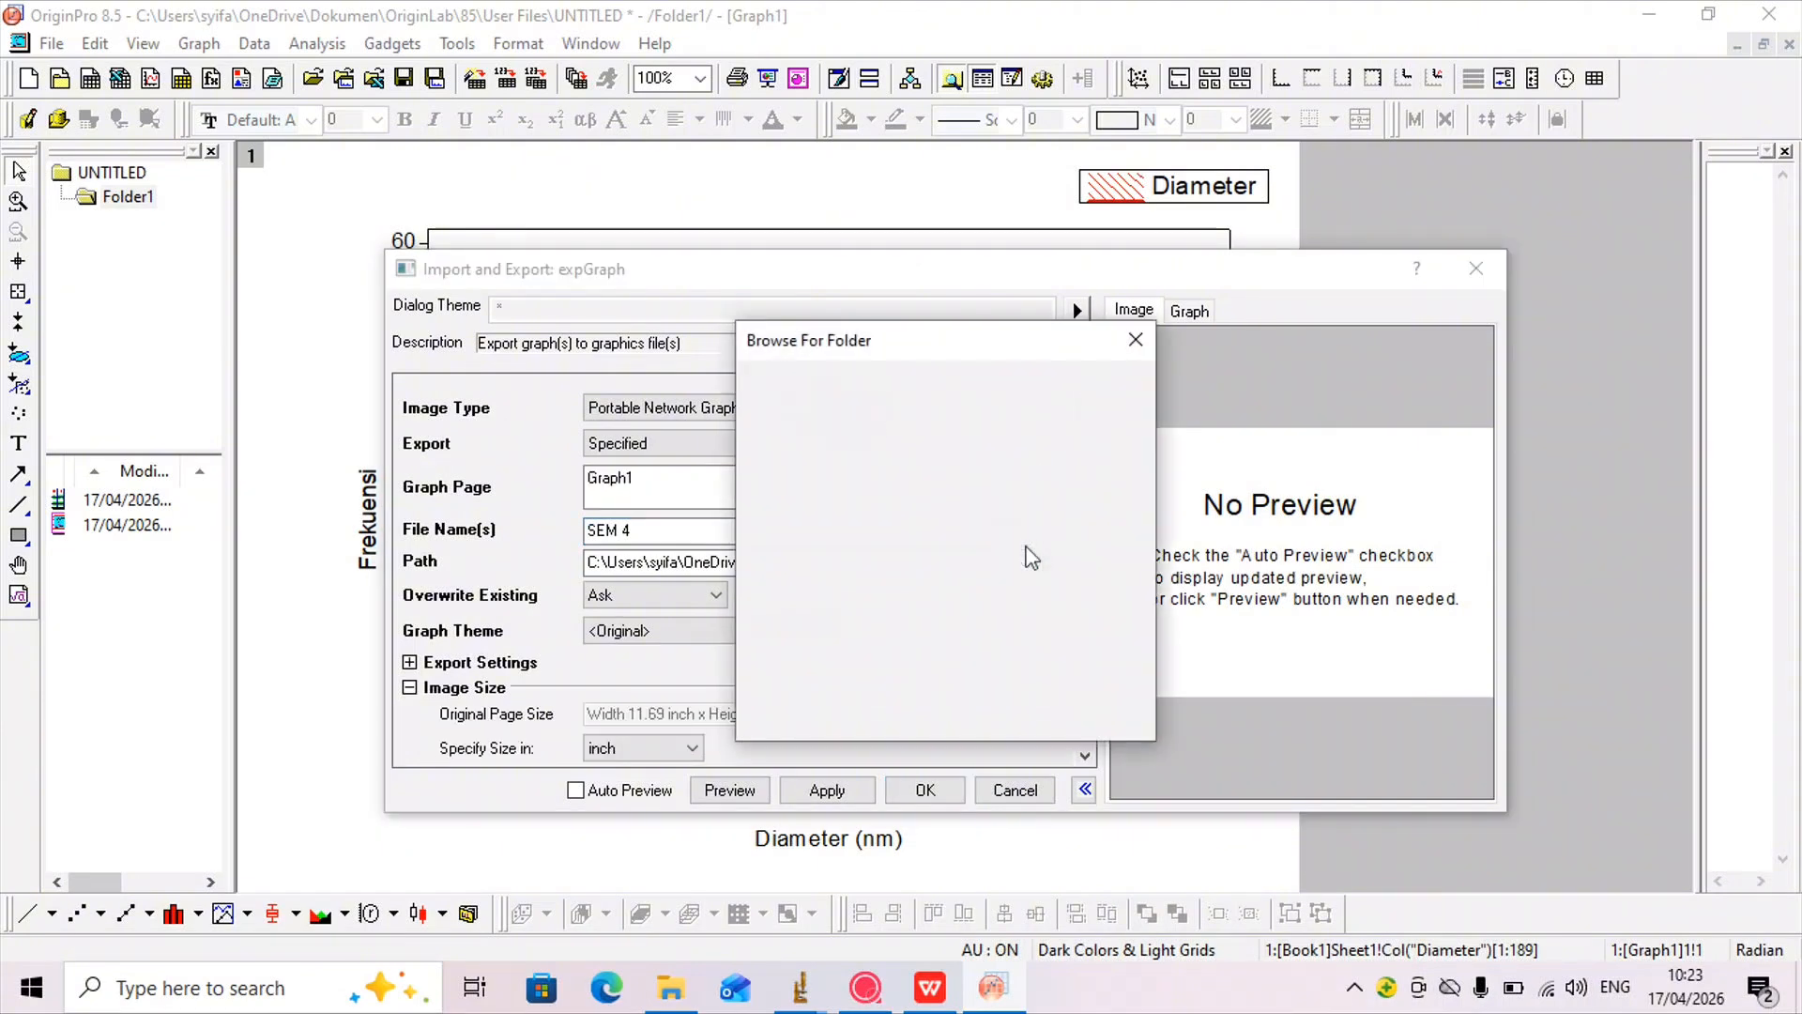
scroll(1026, 632, "down", 7)
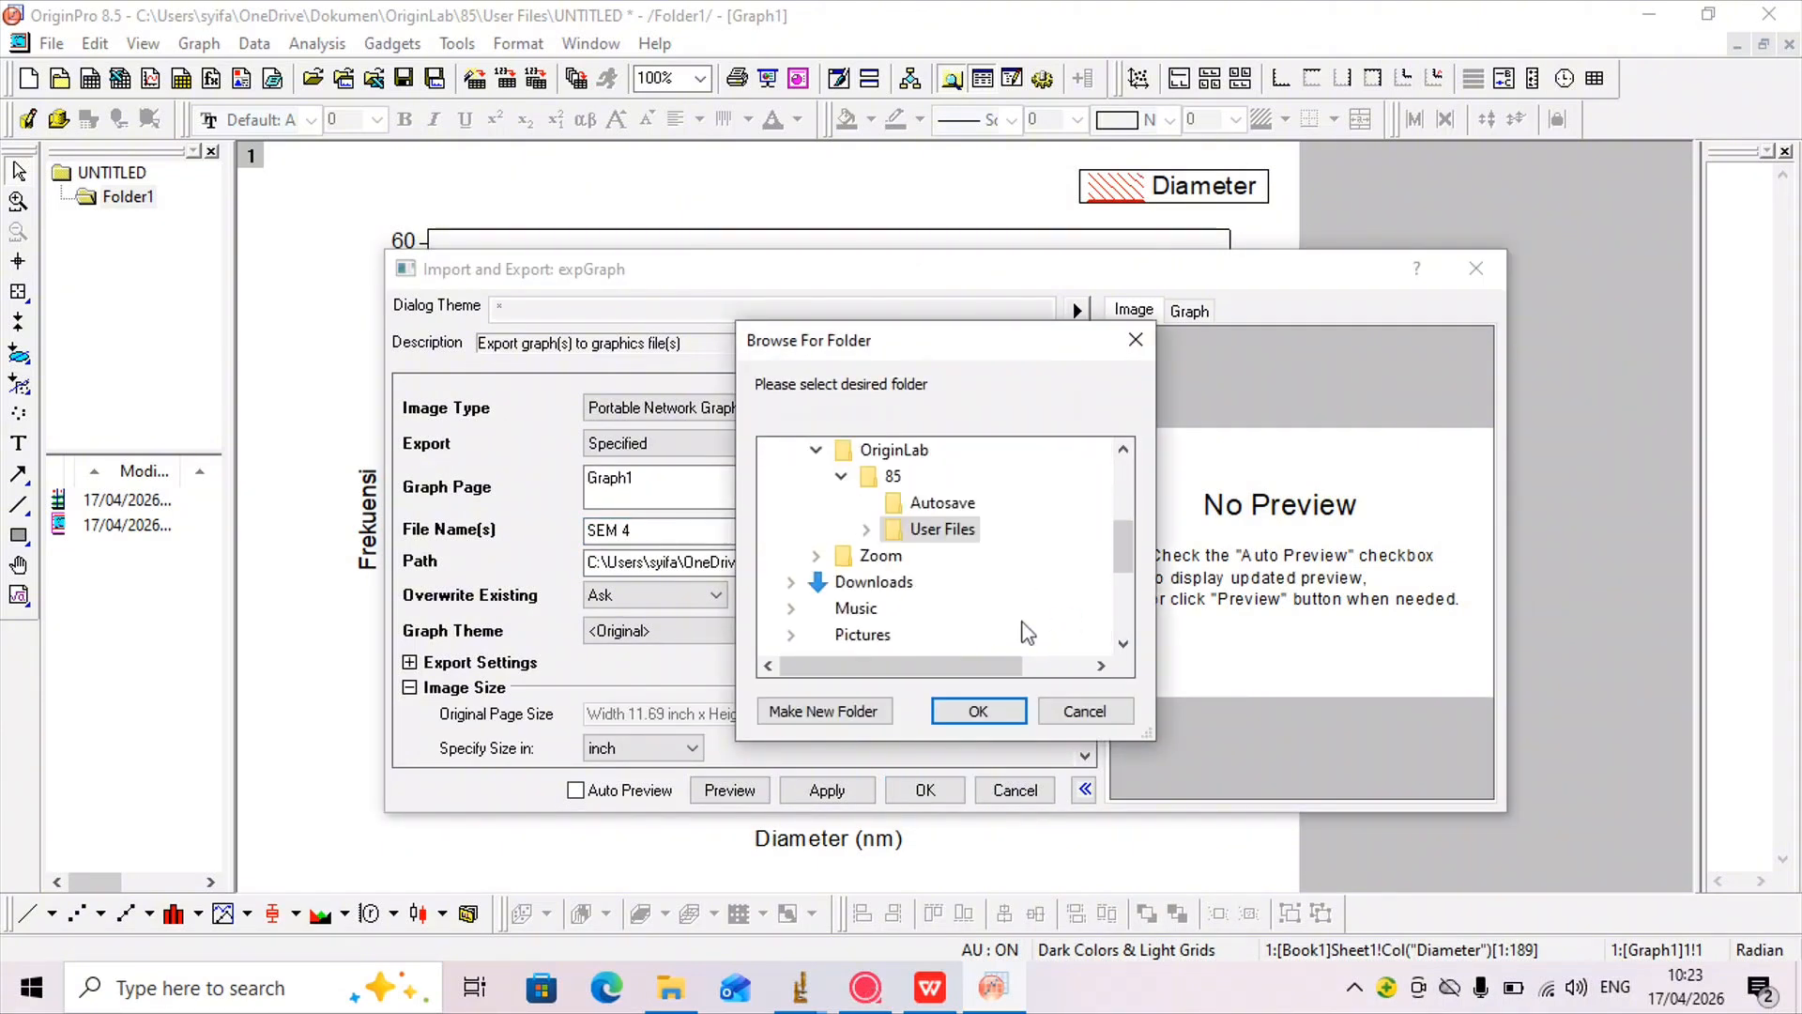
scroll(1028, 631, "up", 4)
scroll(1028, 632, "down", 2)
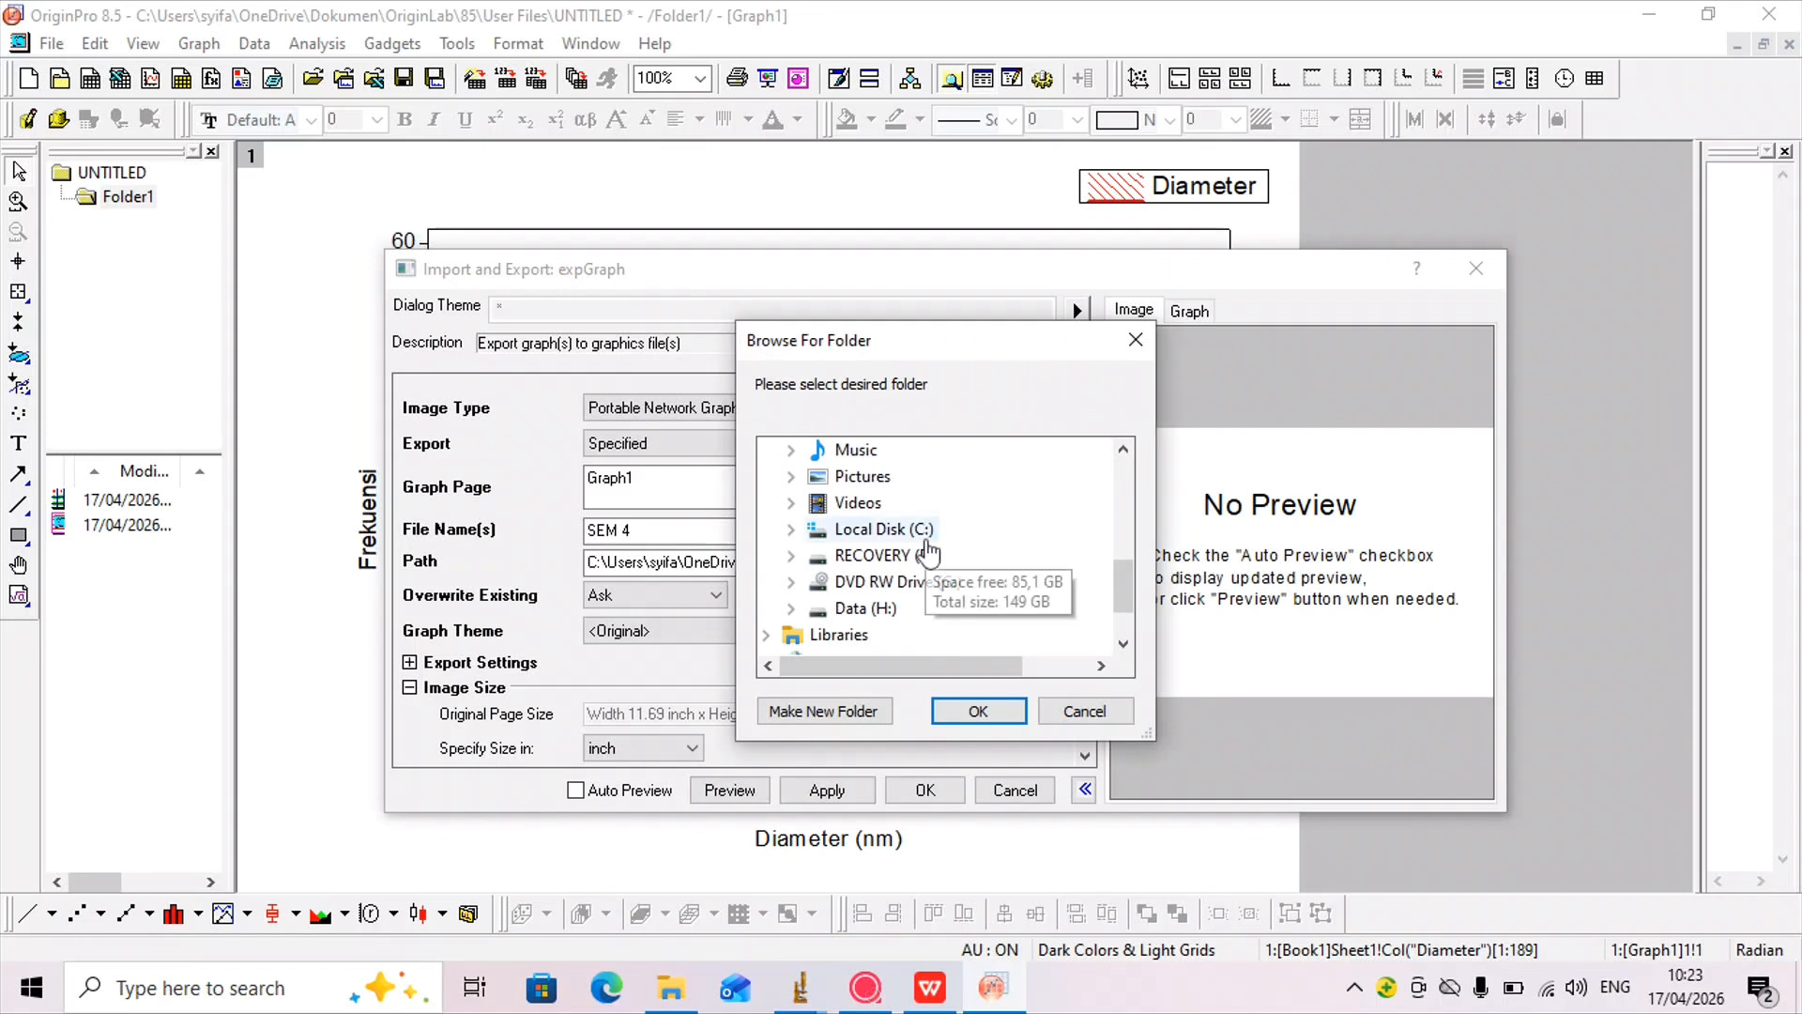
double_click(917, 526)
double_click(917, 553)
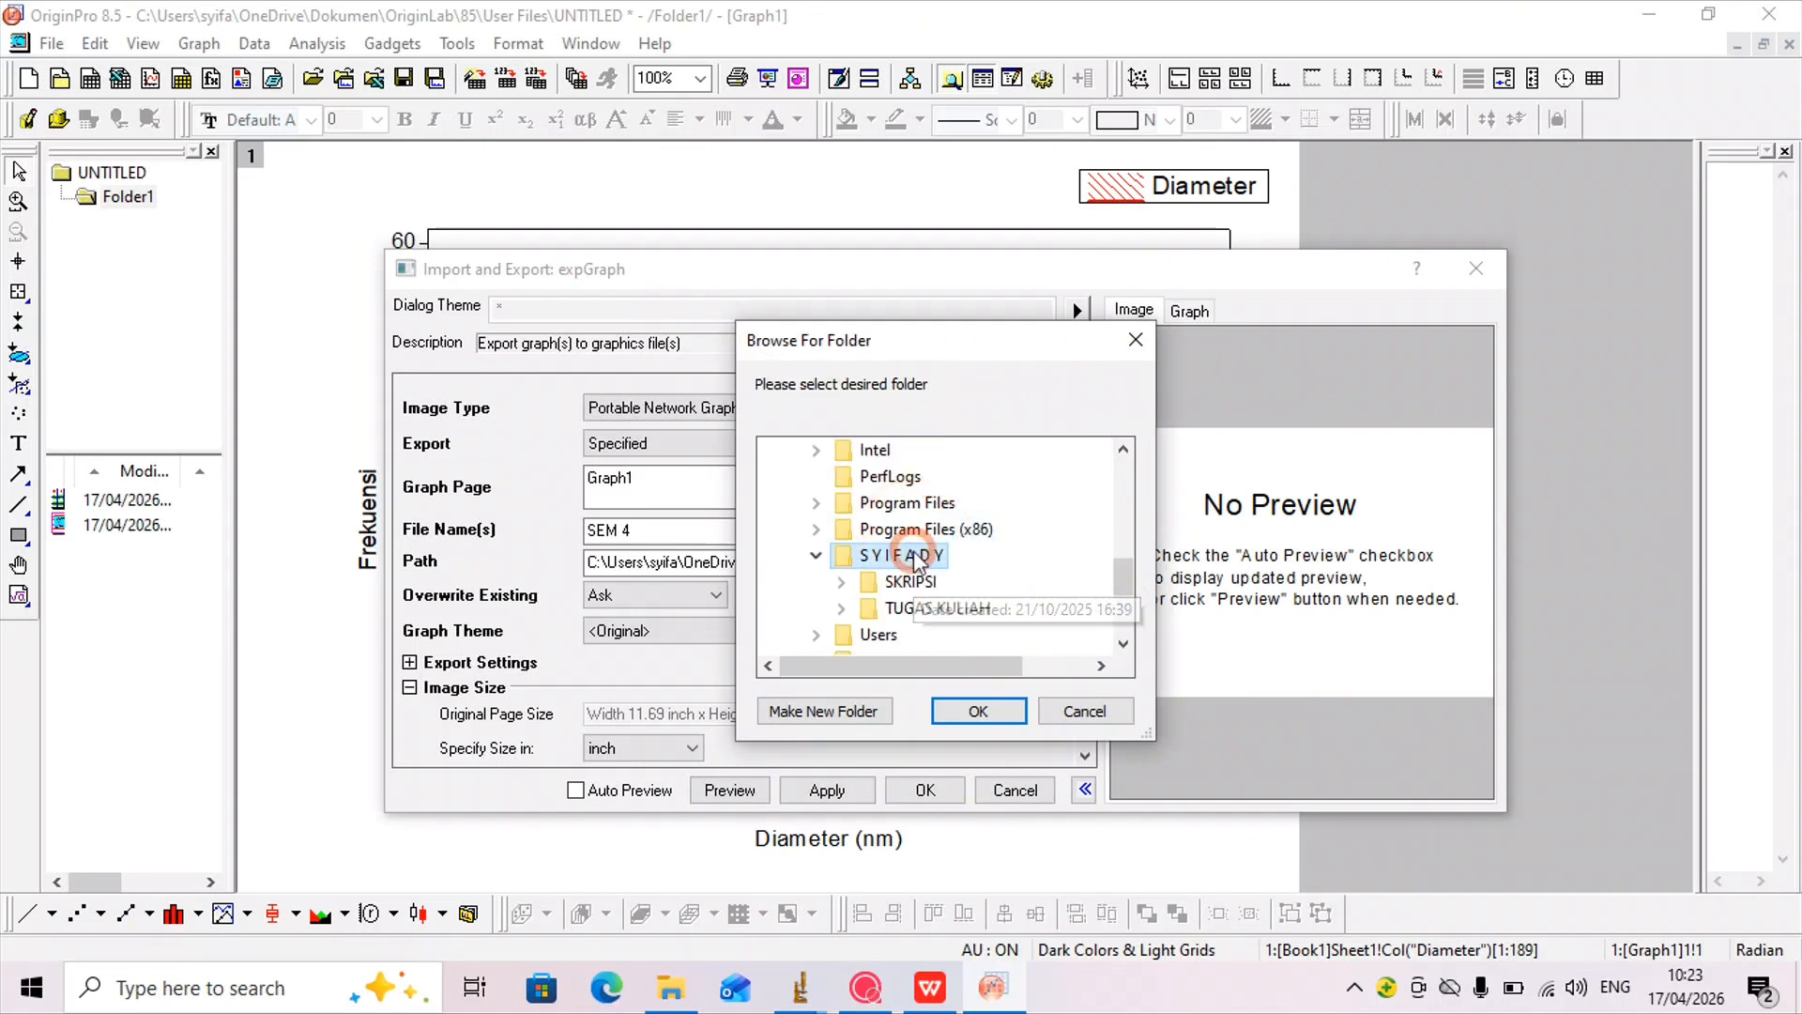
scroll(920, 558, "down", 1)
double_click(944, 531)
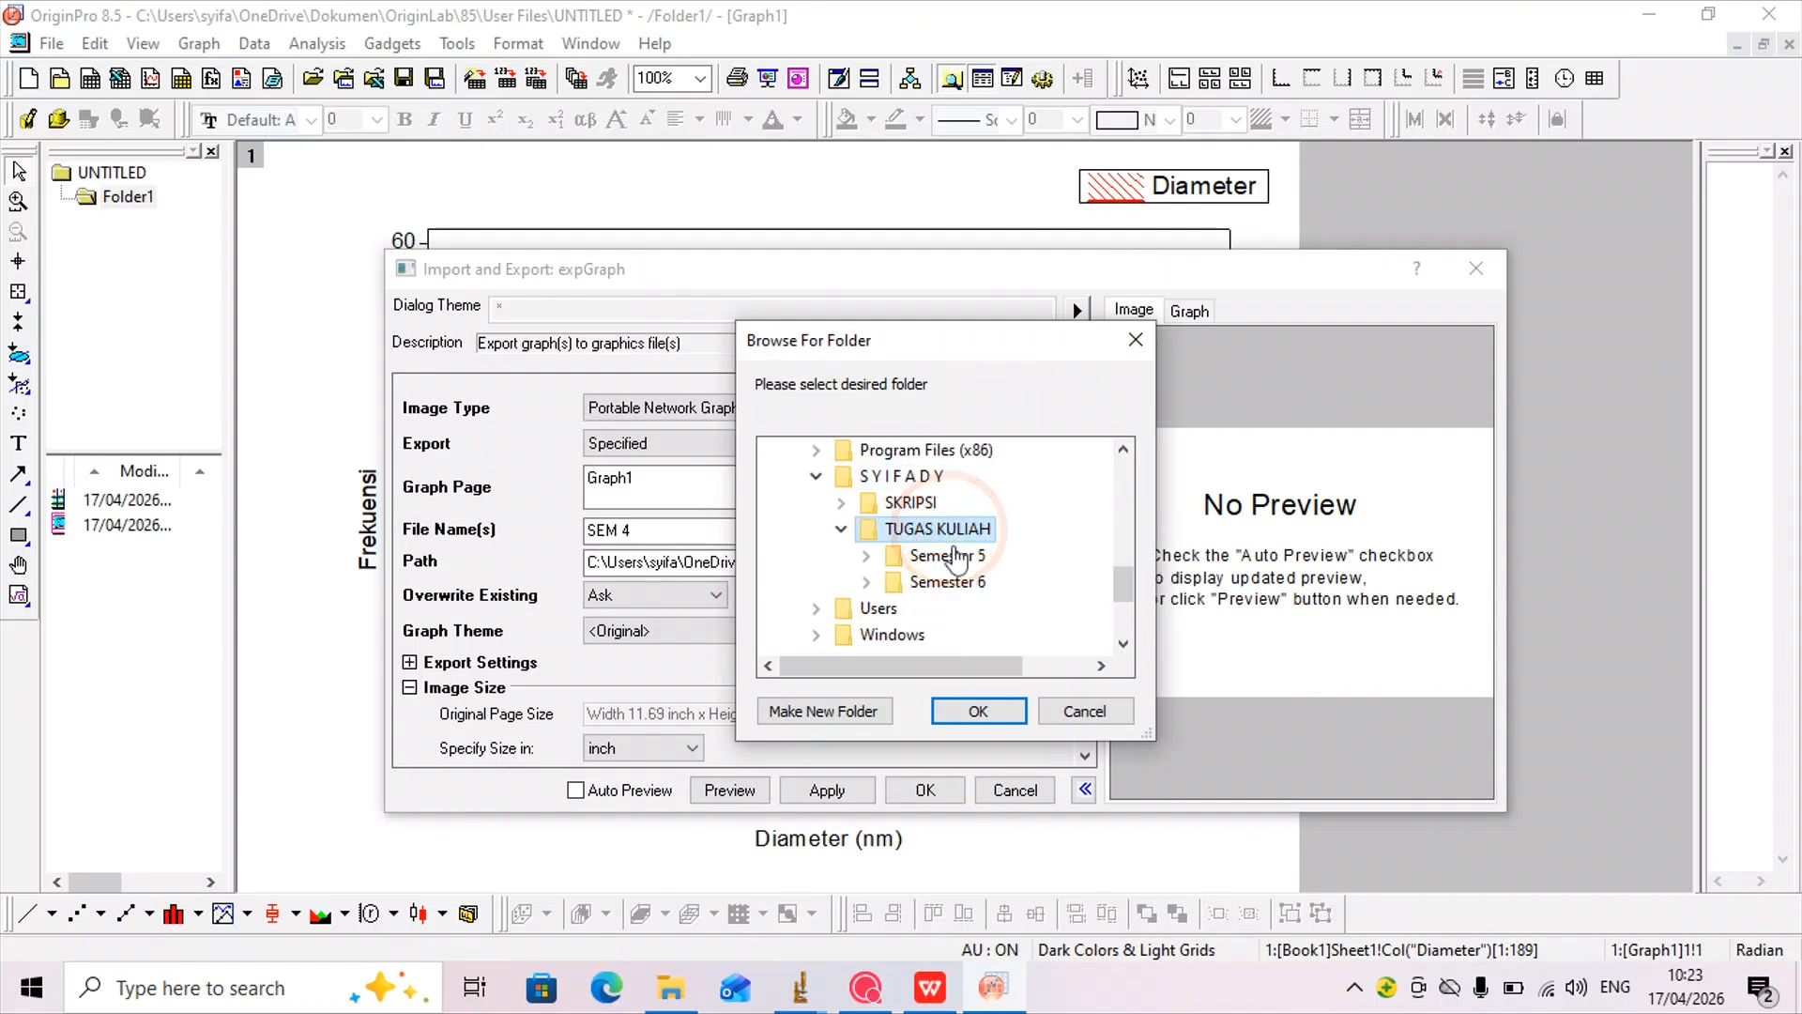
double_click(958, 581)
- Set the export path to the SEM 4 folder within KSA\SEM under Semester 6
scroll(967, 582, "down", 1)
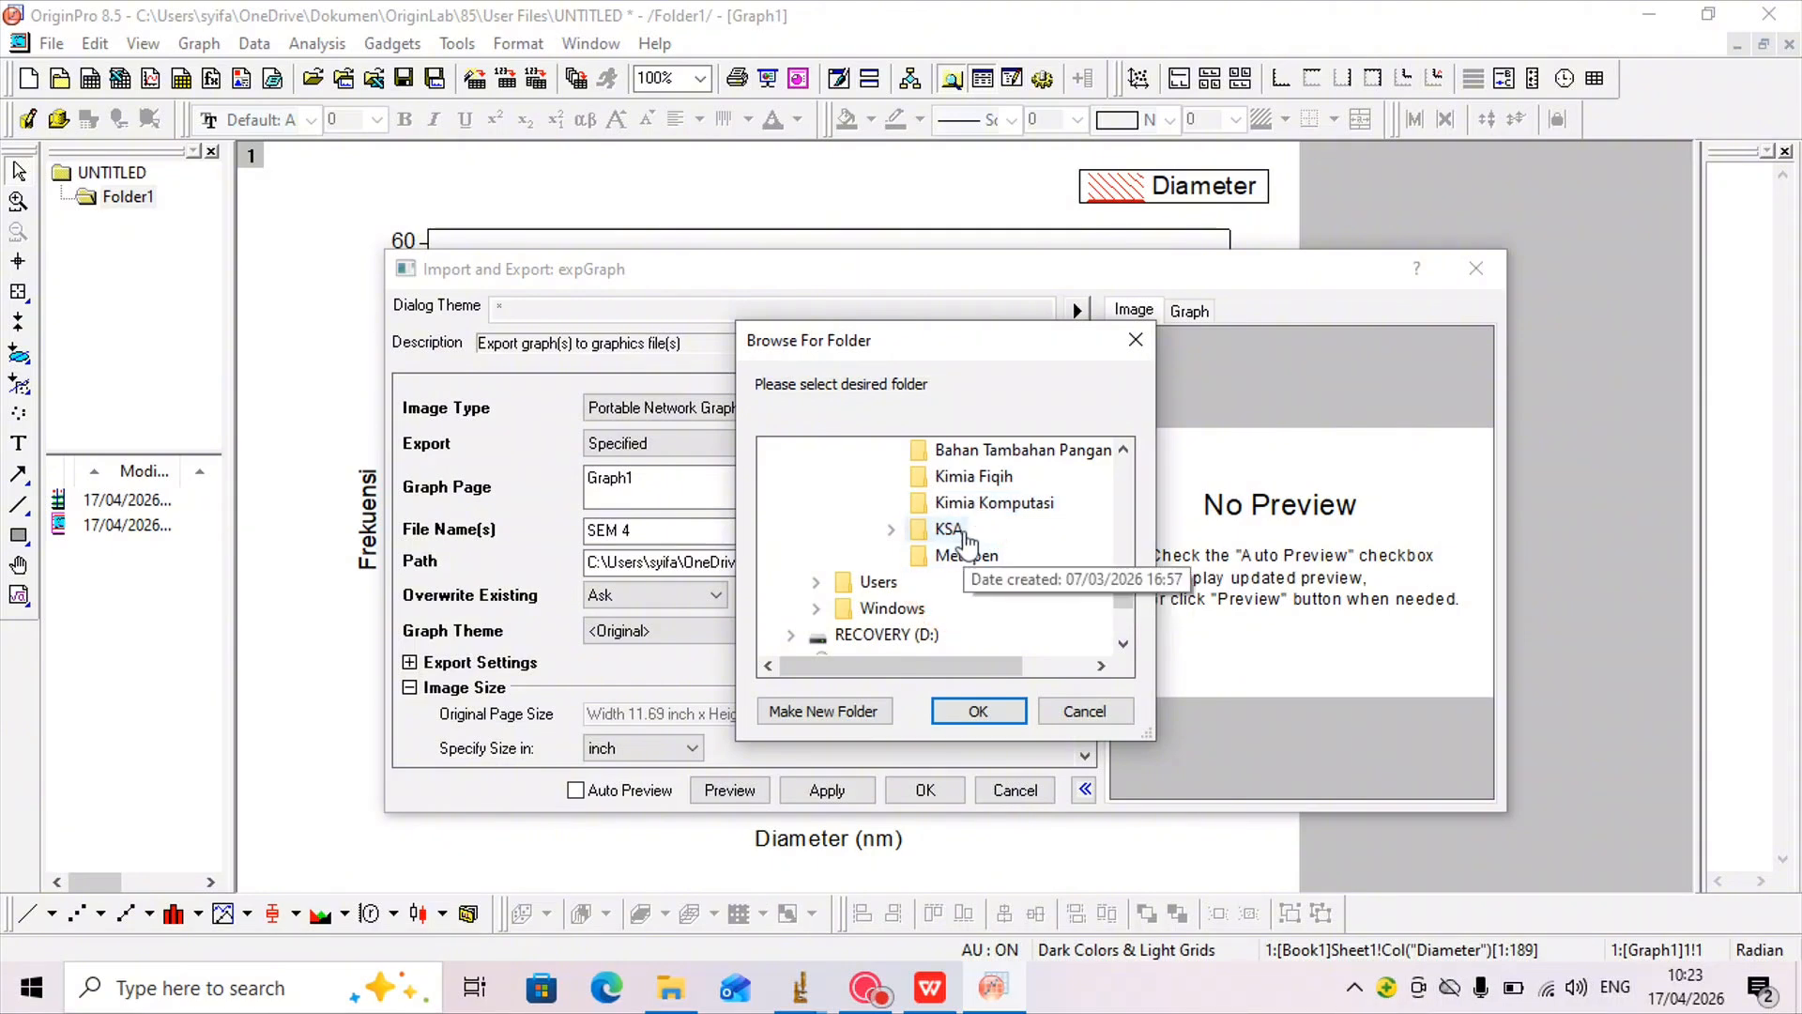
double_click(948, 526)
double_click(974, 503)
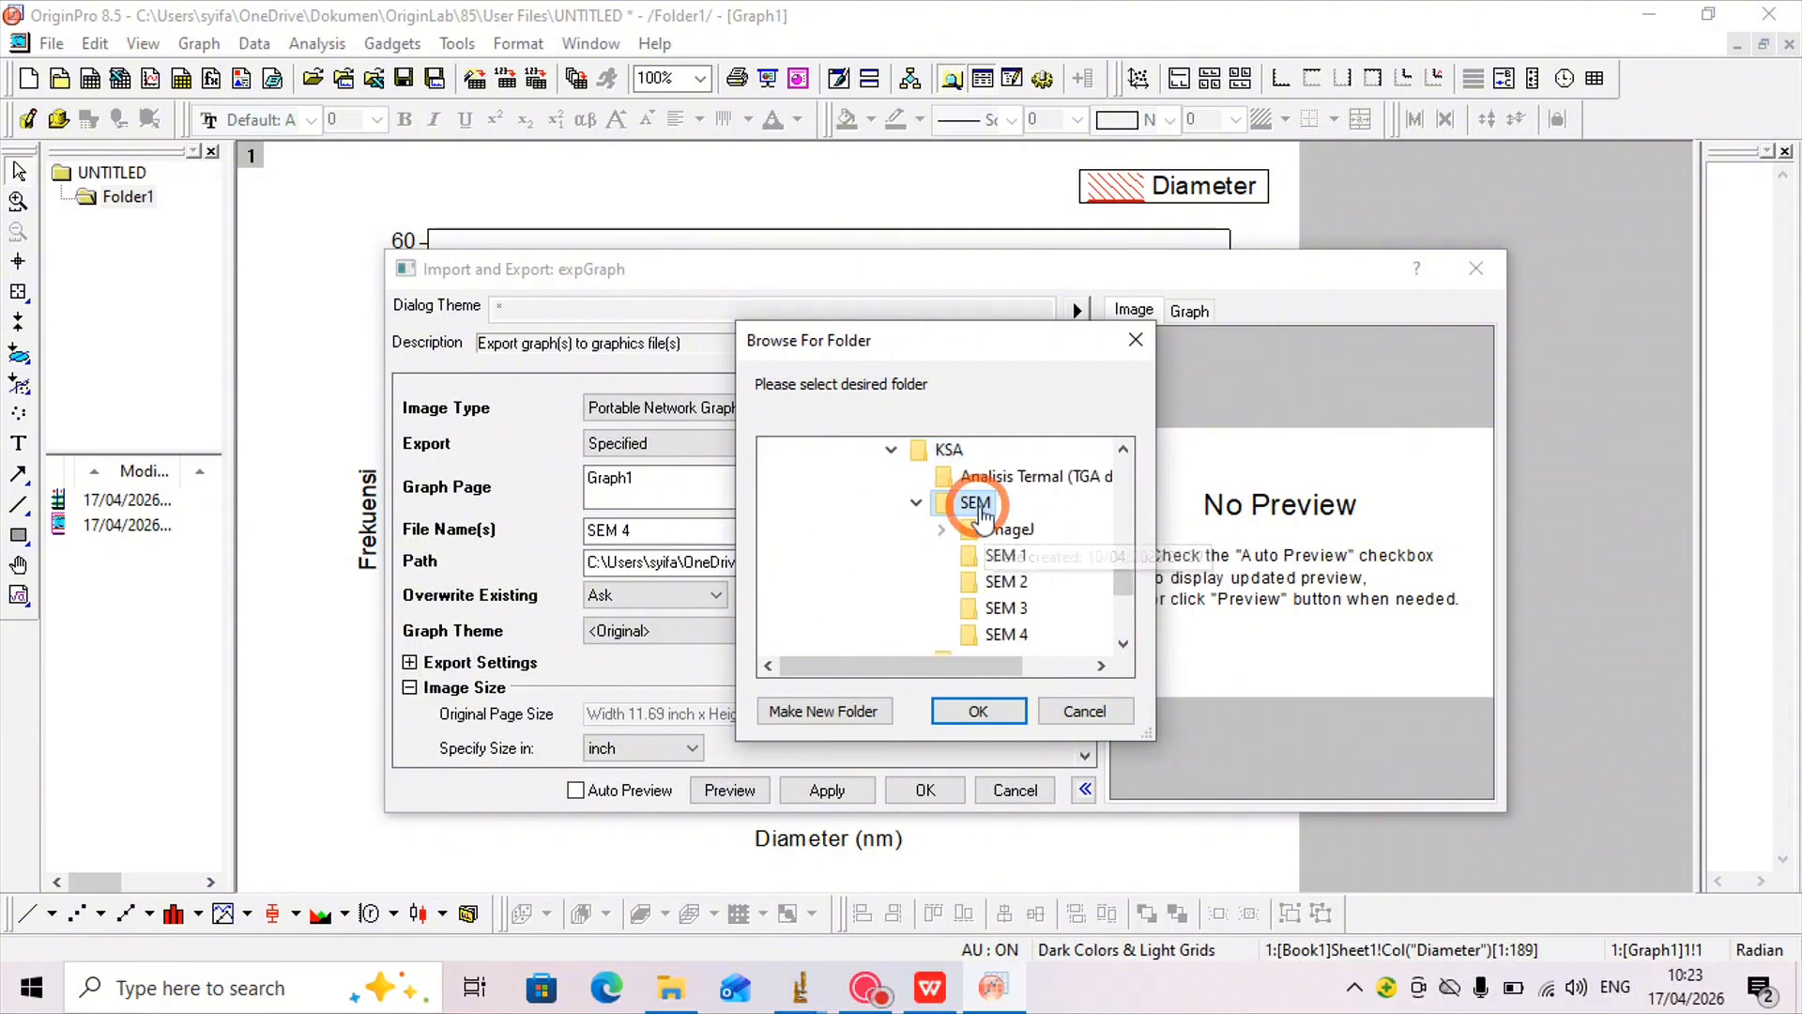
scroll(986, 525, "down", 1)
left_click(1028, 555)
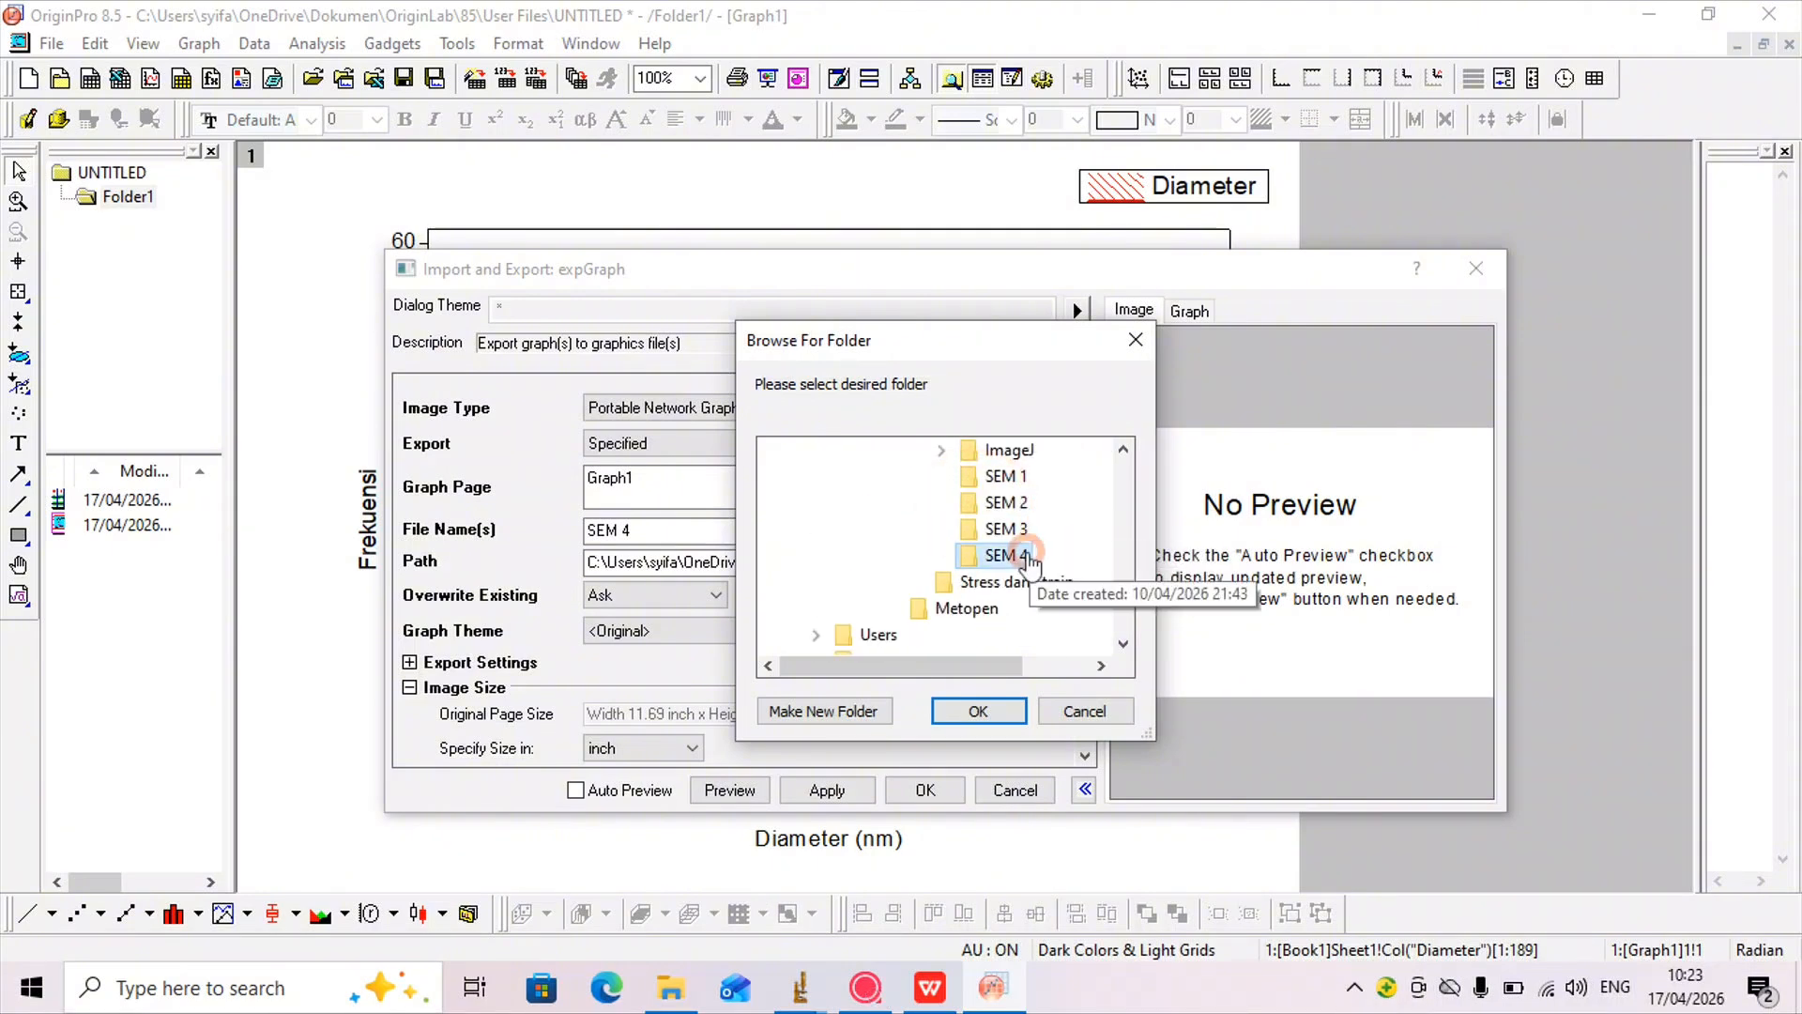
left_click(1006, 710)
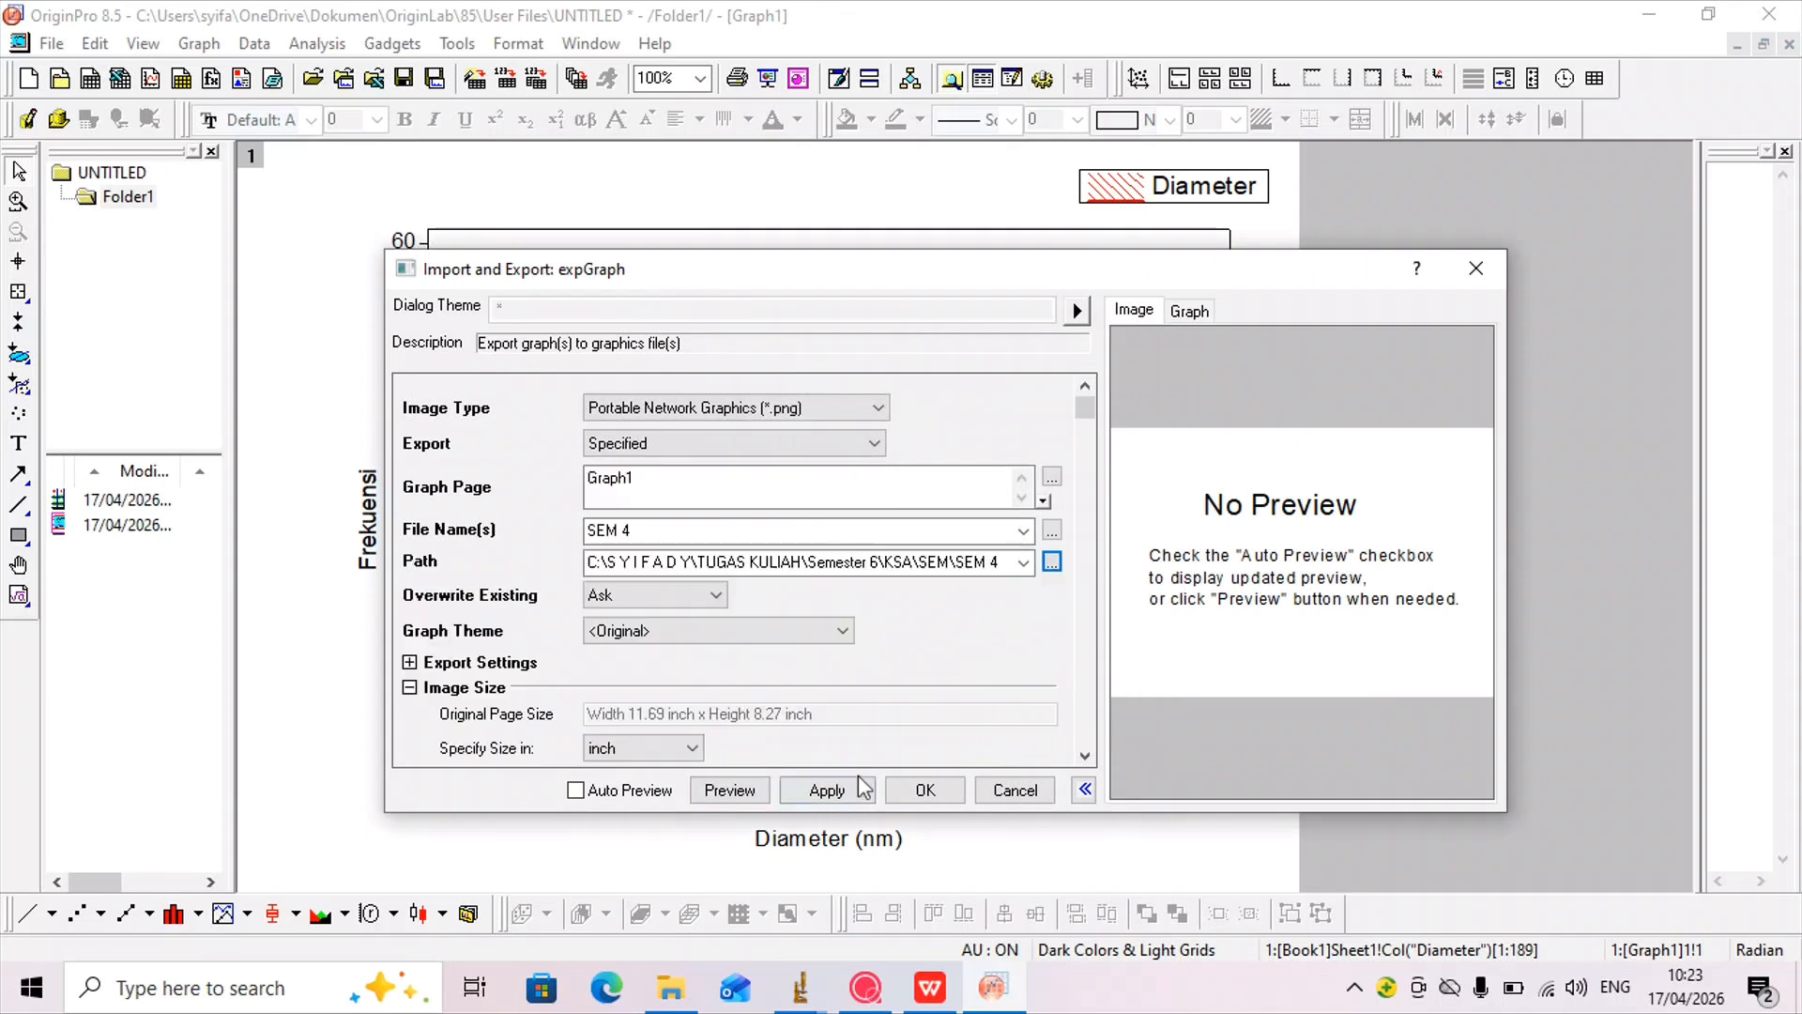
- Export the histogram with the configured settings and close the Script Window
left_click(923, 790)
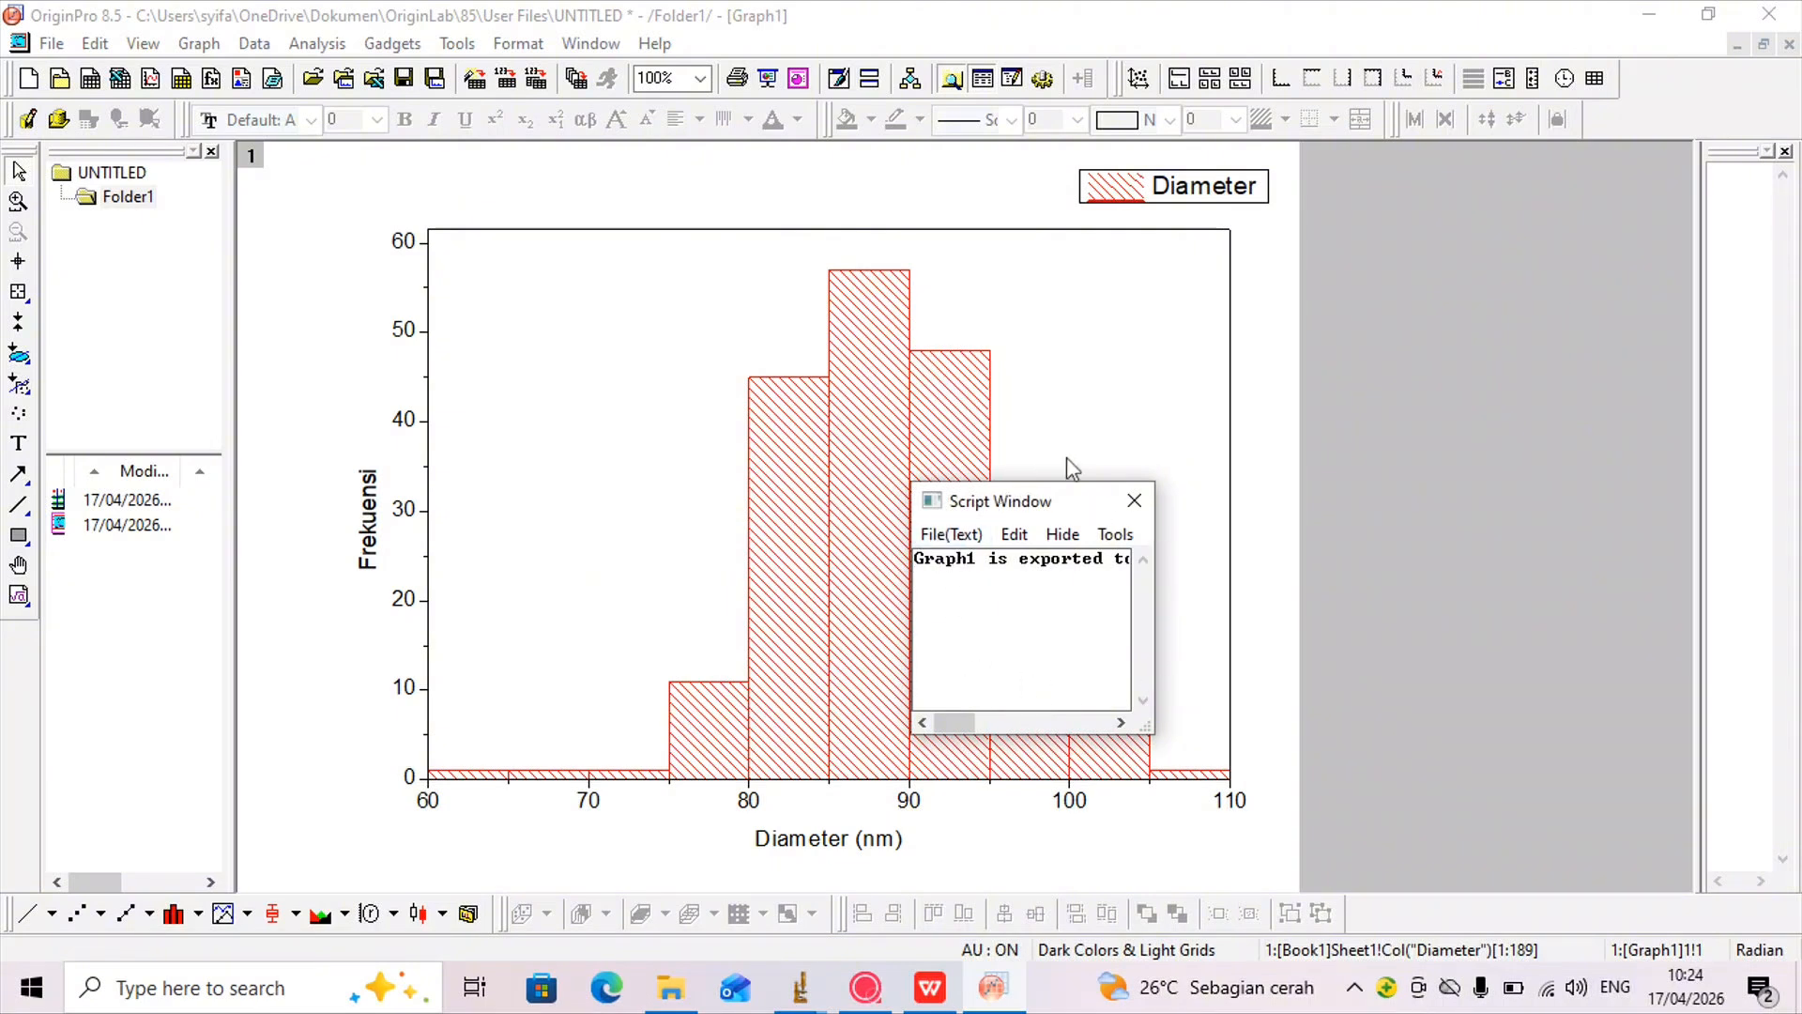
mouse_move(959, 718)
left_mouse_down()
mouse_move(1112, 722)
mouse_move(942, 720)
left_mouse_up()
left_click(1135, 501)
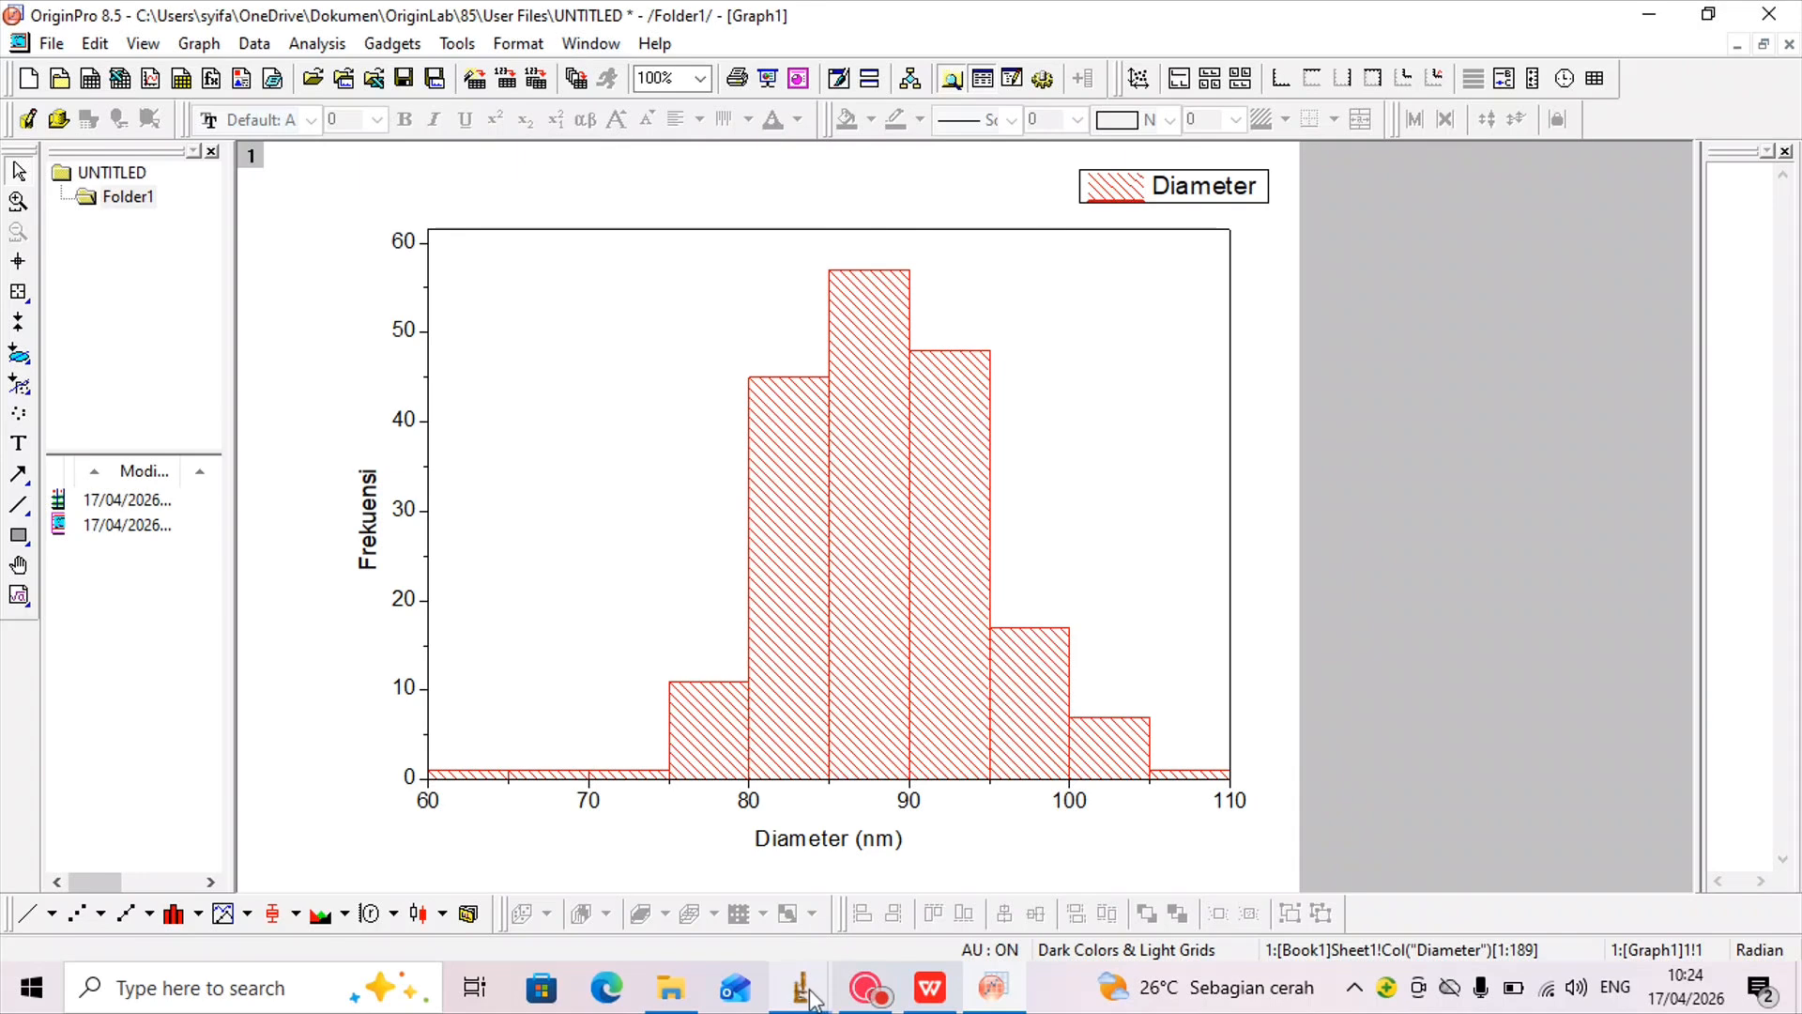
- Switch to the SEM 4.jpeg window in ImageJ to examine the numbered particle measurements, and return to the OriginPro histogram
mouse_move(813, 998)
left_click(850, 877)
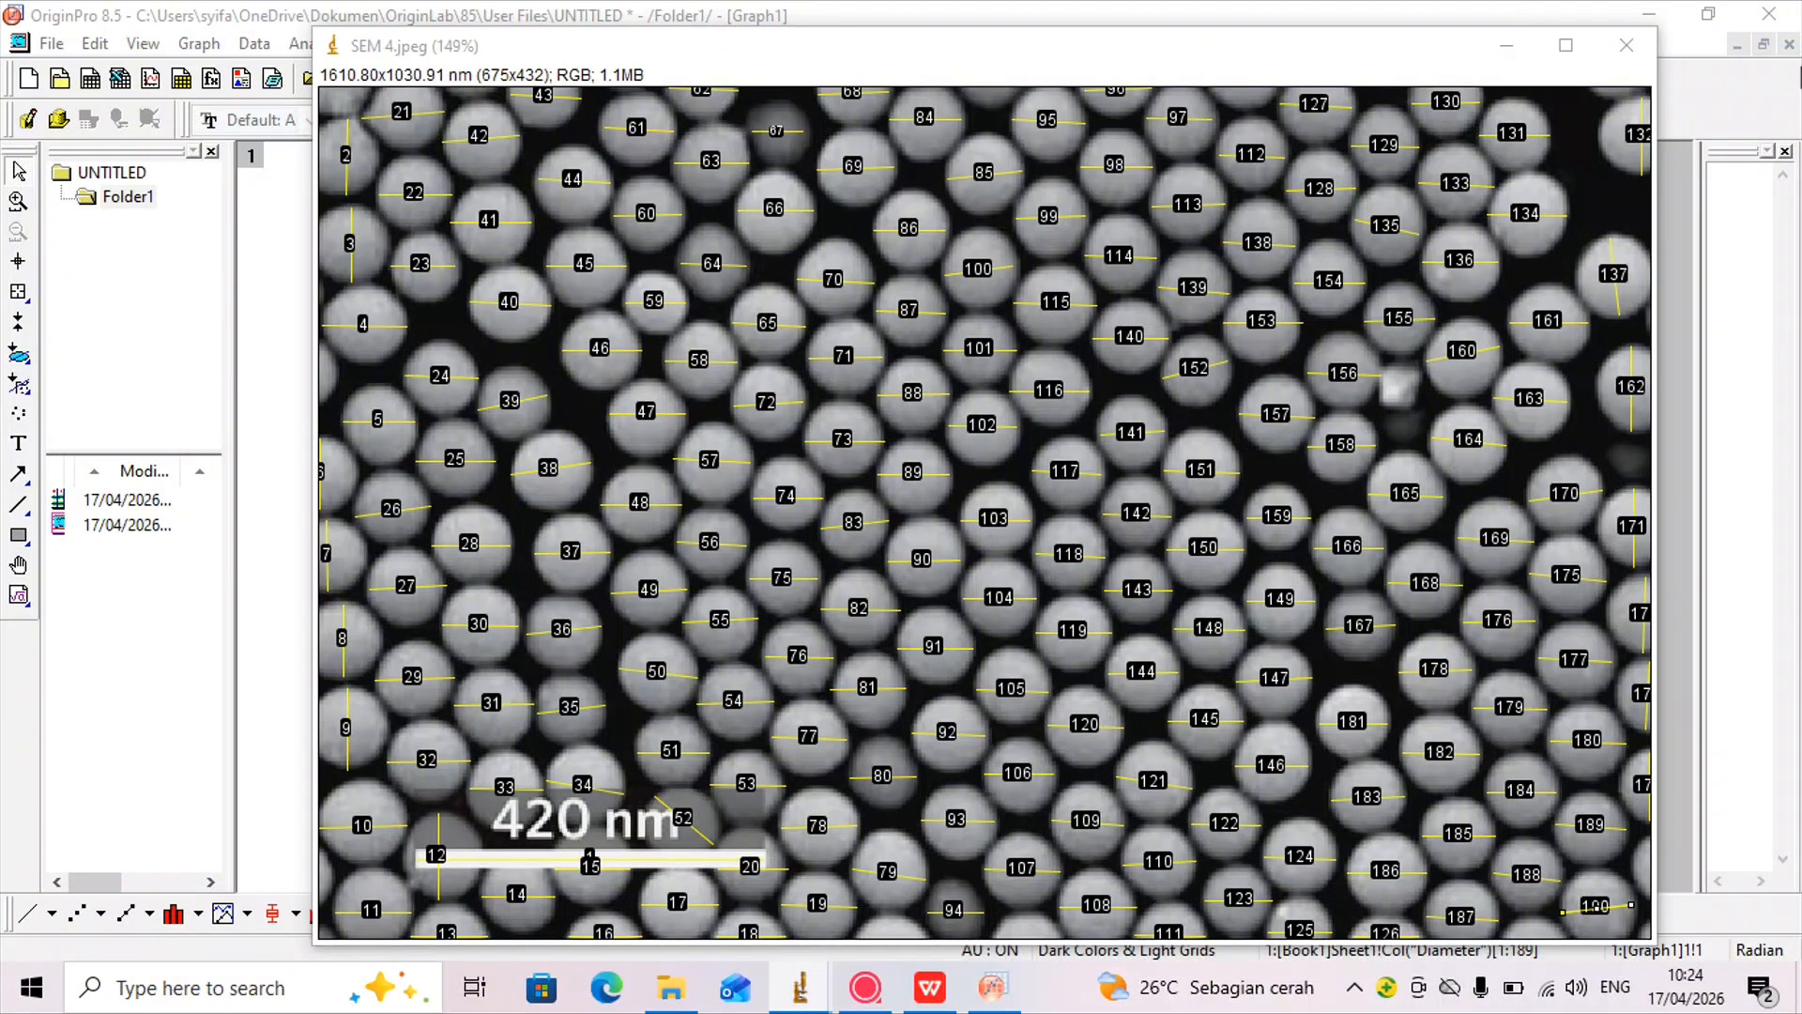
left_click(1566, 45)
left_click(1467, 51)
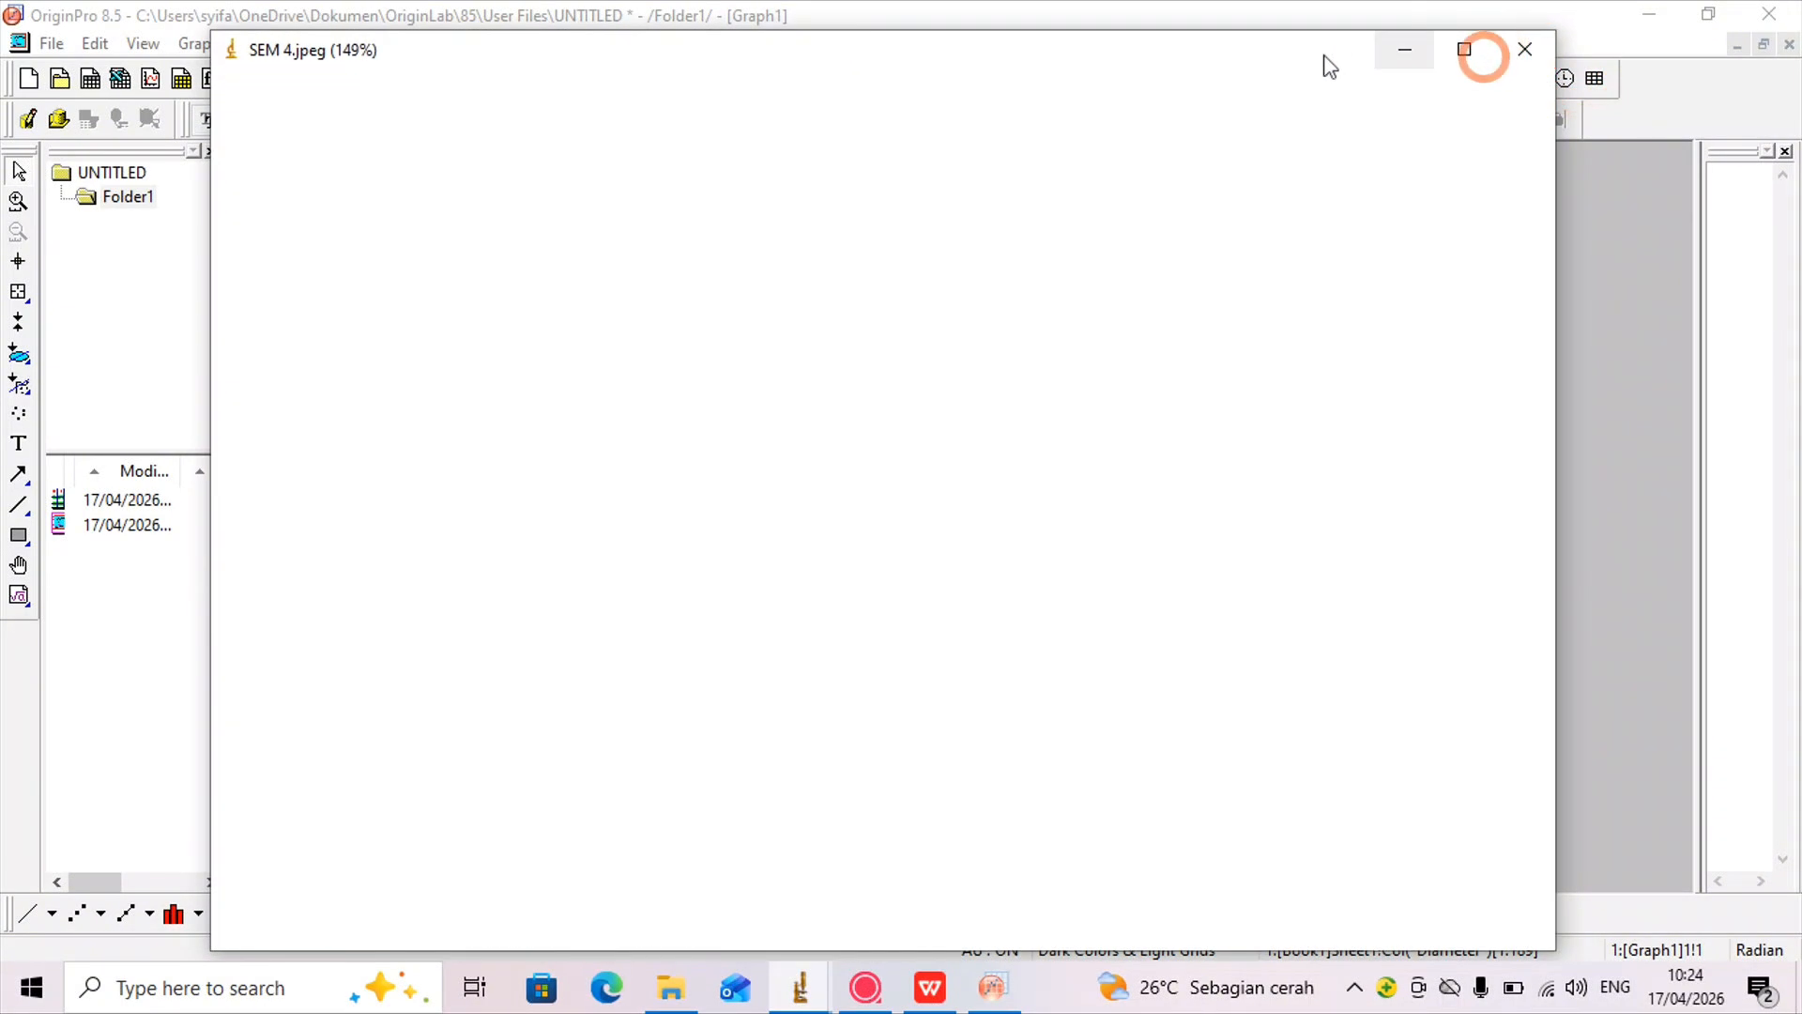
left_click_drag(1220, 61, 1213, 30)
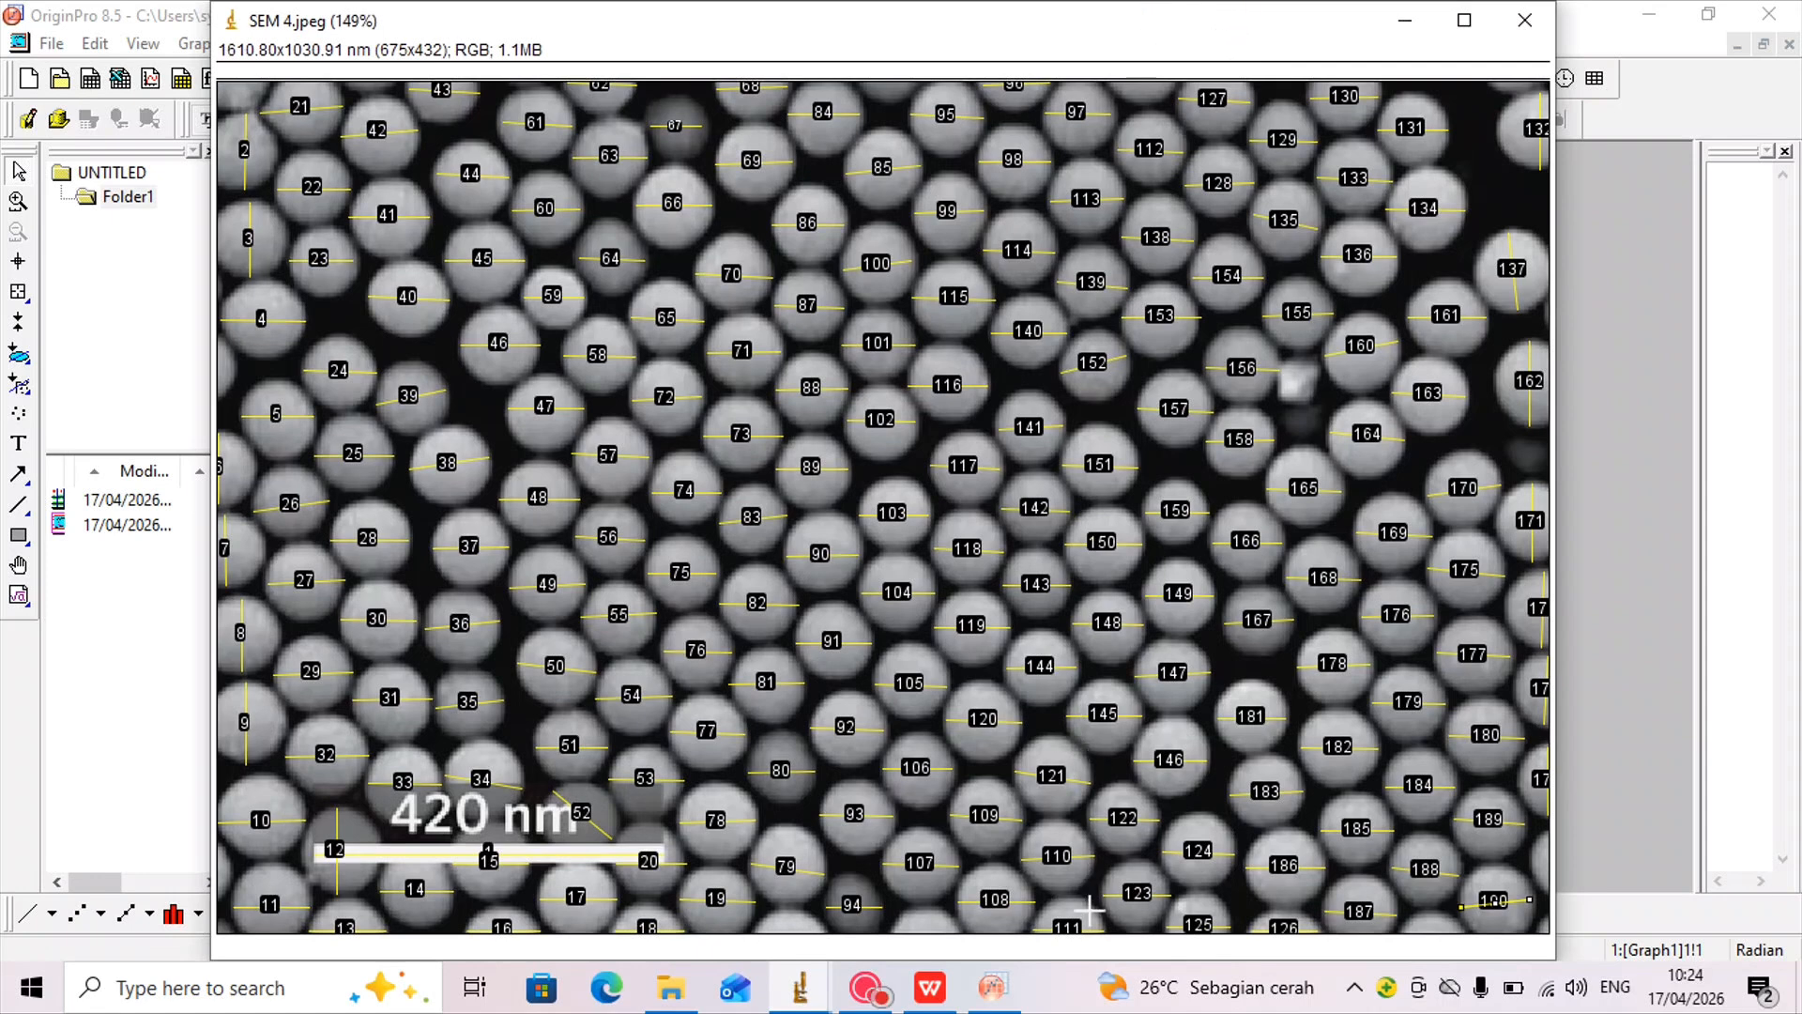
left_click(1089, 946)
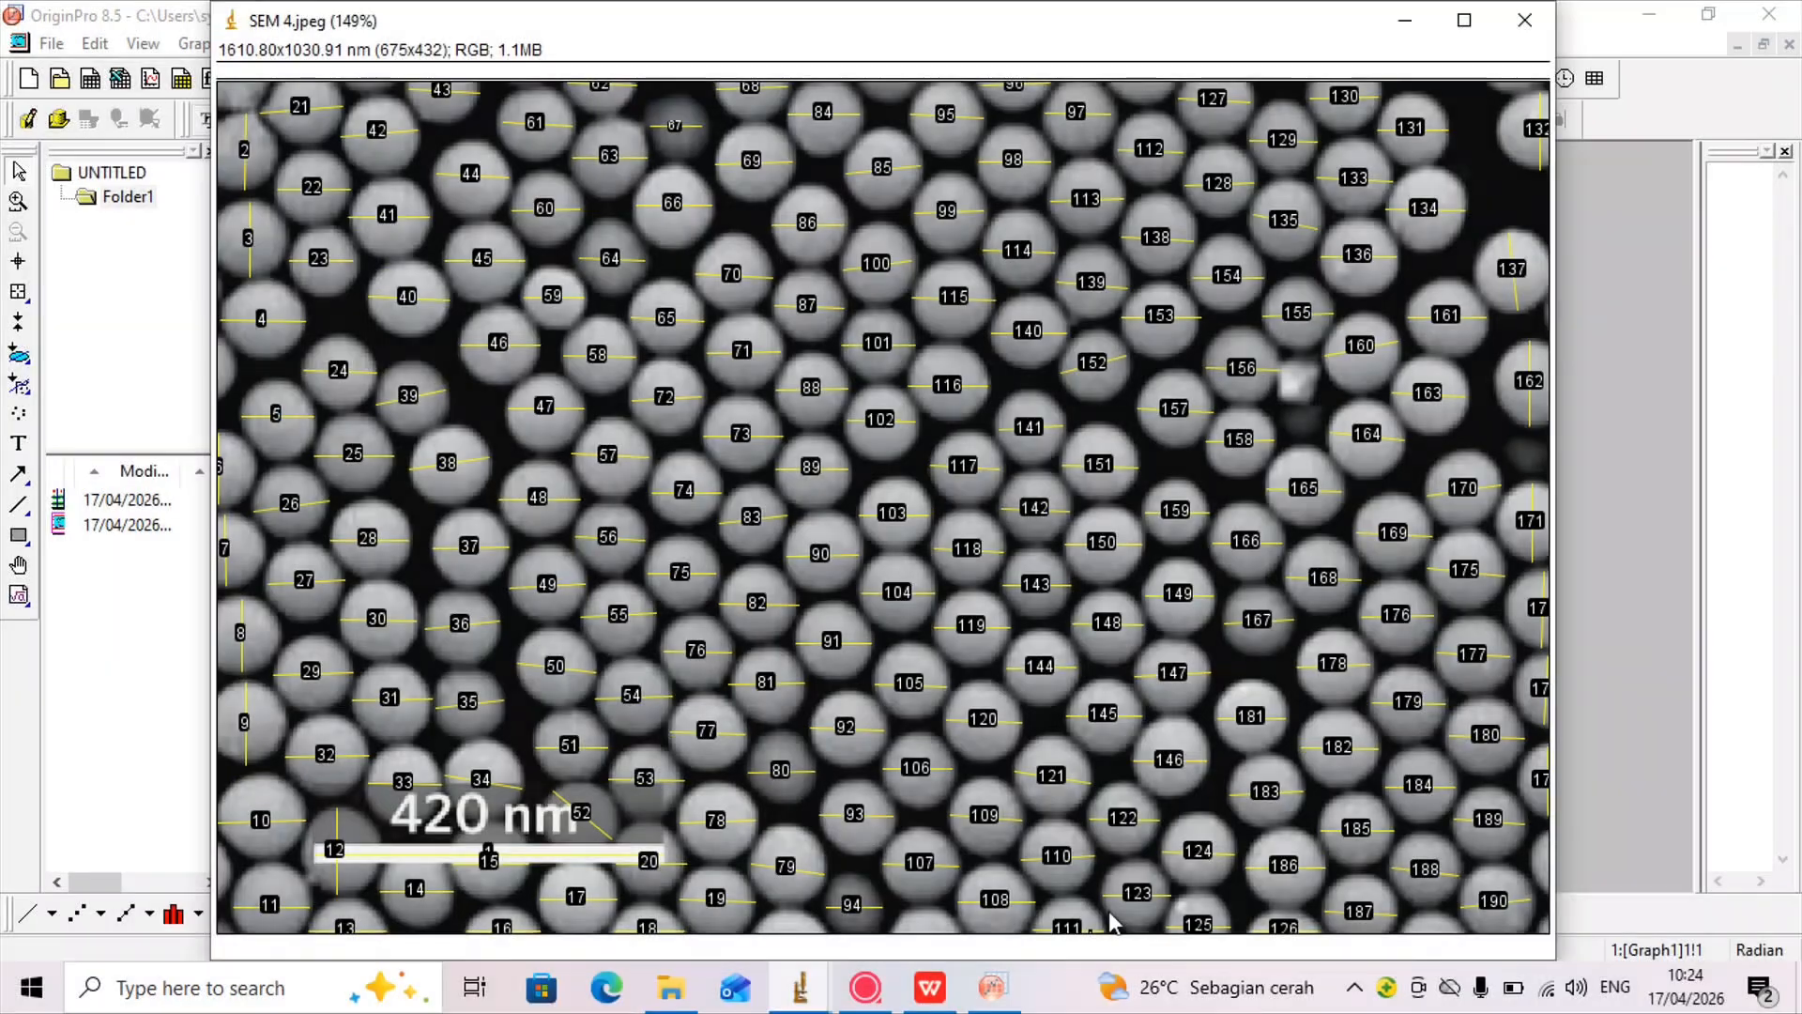
left_click(1584, 36)
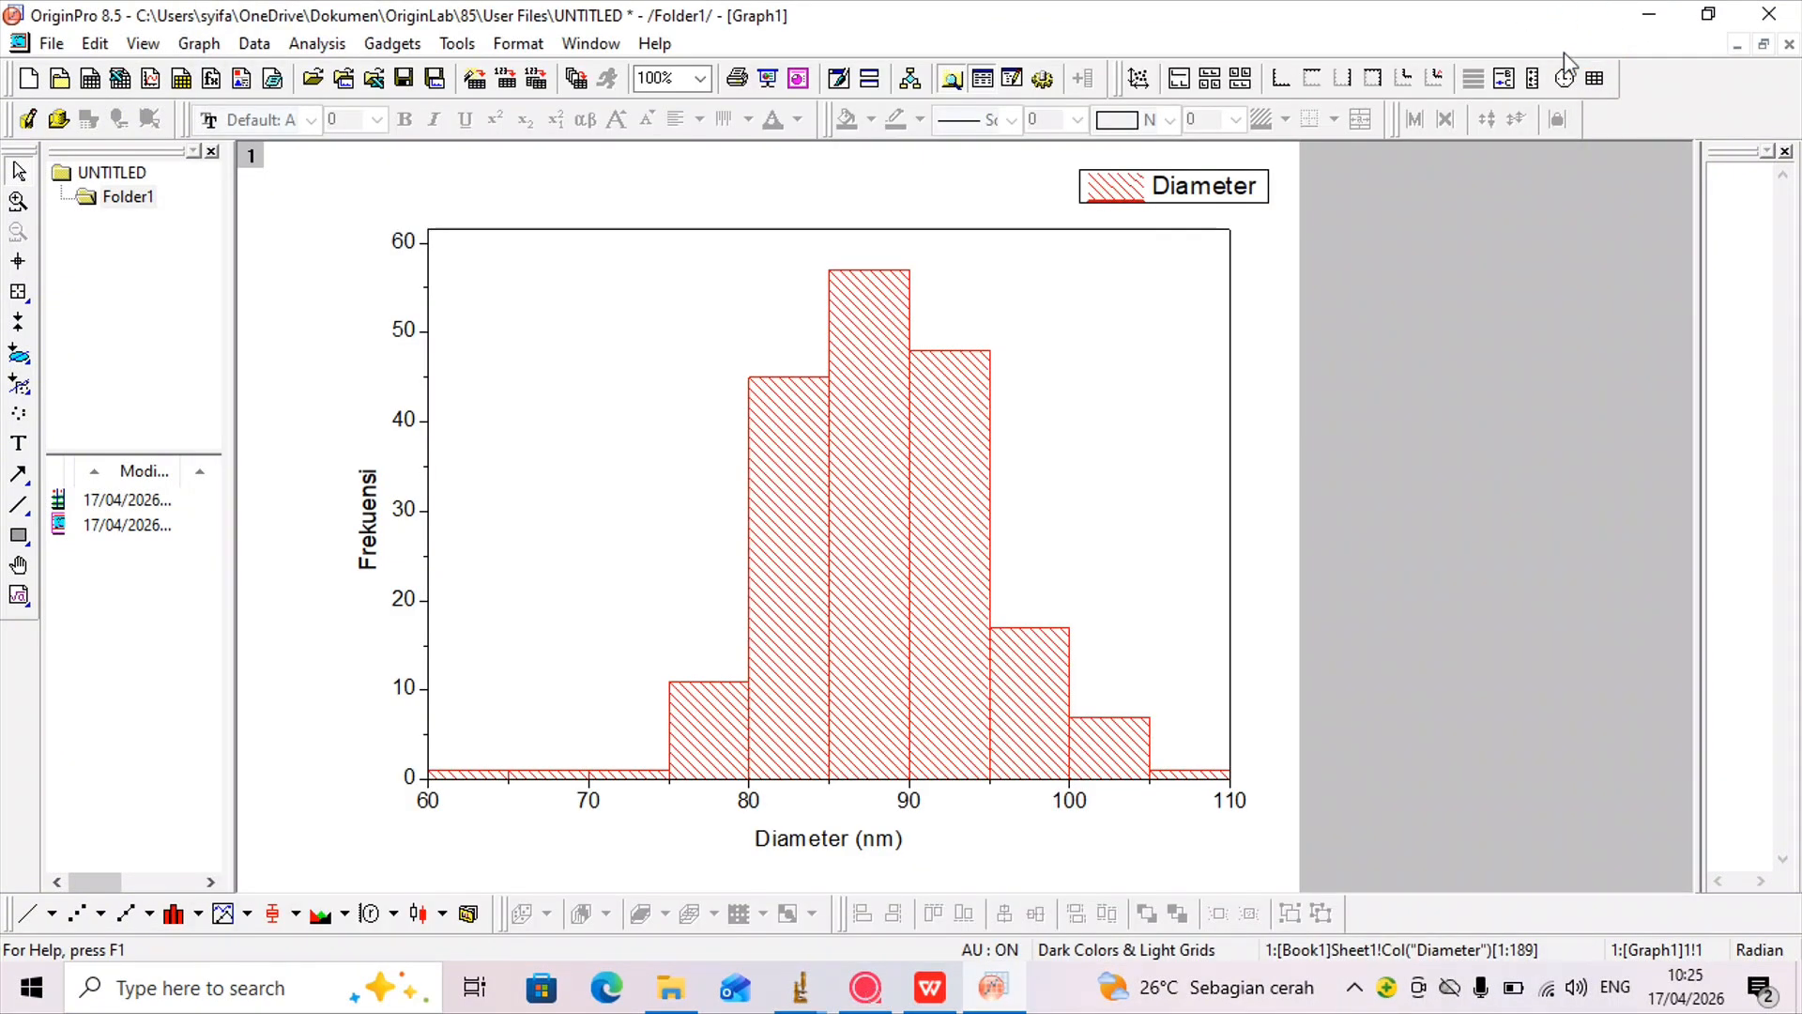